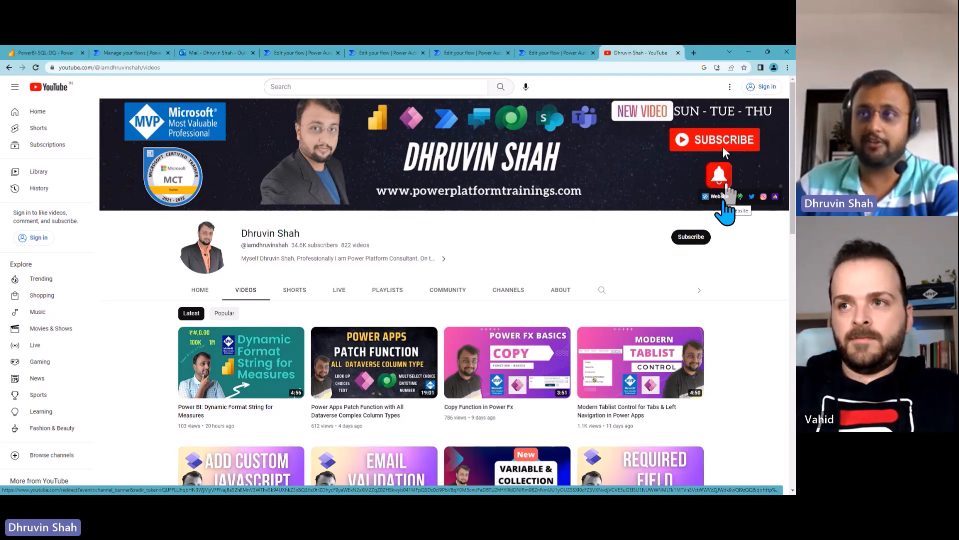
Step: Switch to the PowerBI-SQL-DQ report, filter it by the second student row and open that student's details form
left_click(46, 53)
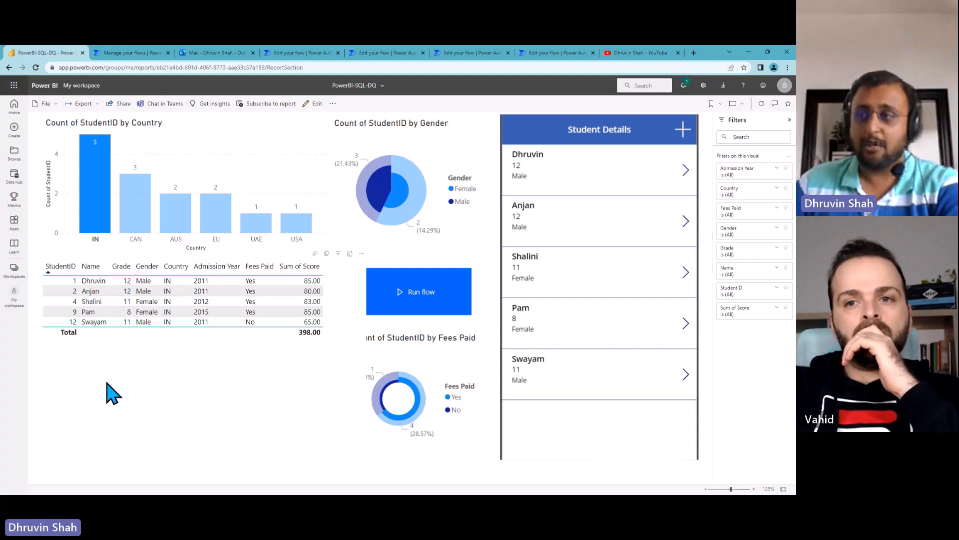
left_click(67, 291)
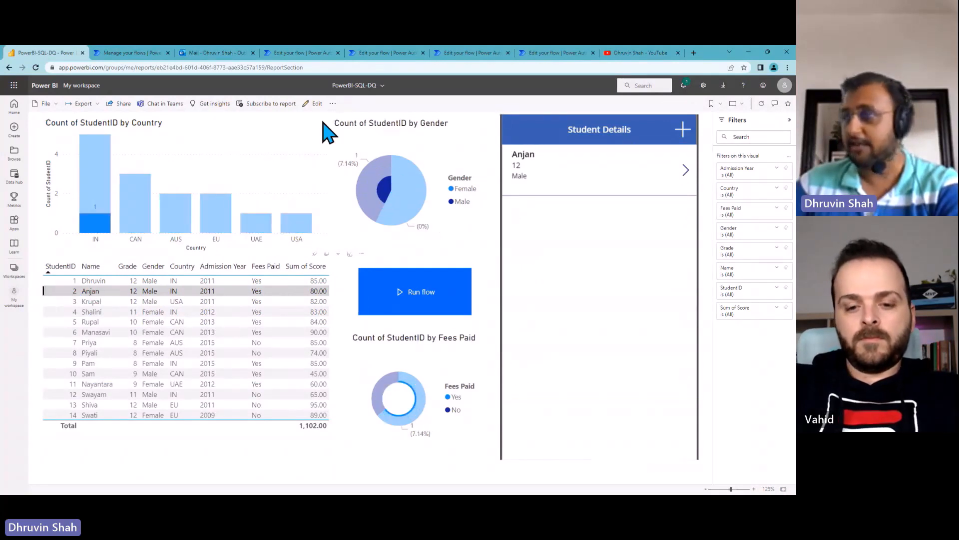
left_click(686, 171)
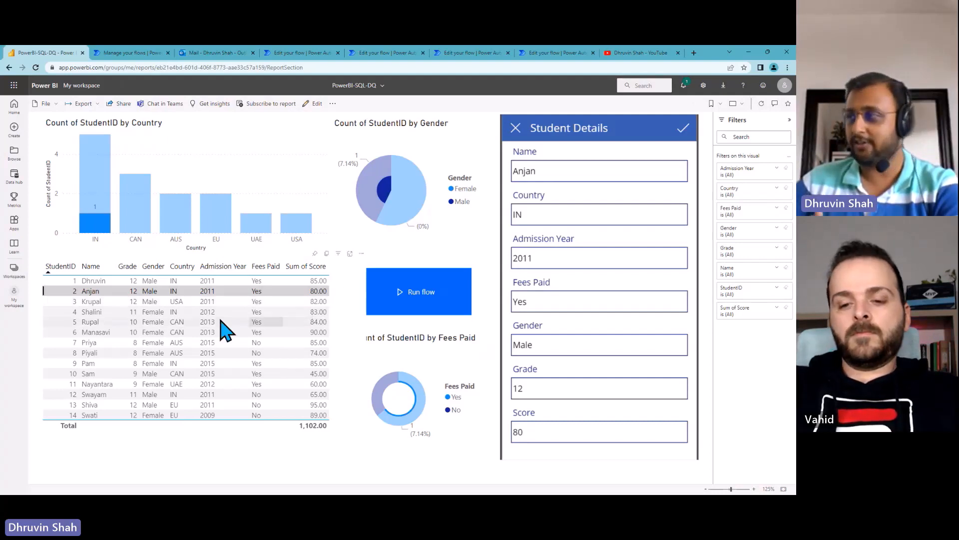
Step: Clear the student row selection, cross-filter the report by the AUS bar in the country chart, and clear that filter
left_click(354, 287)
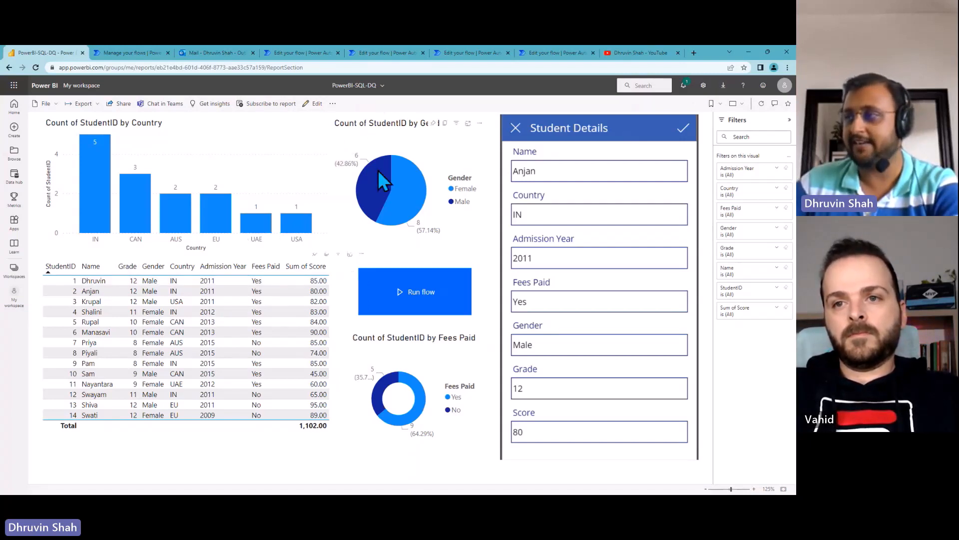
mouse_move(296, 241)
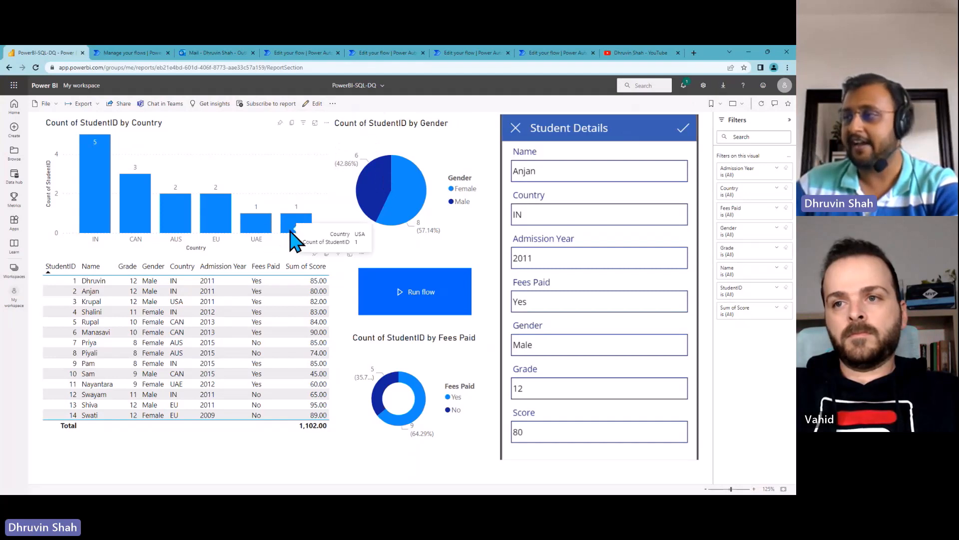
left_click(174, 225)
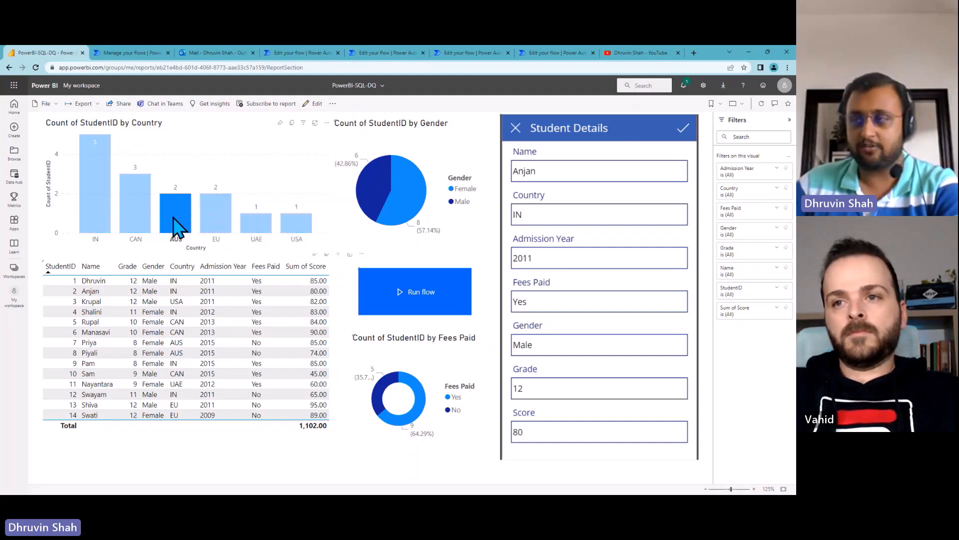
mouse_move(175, 222)
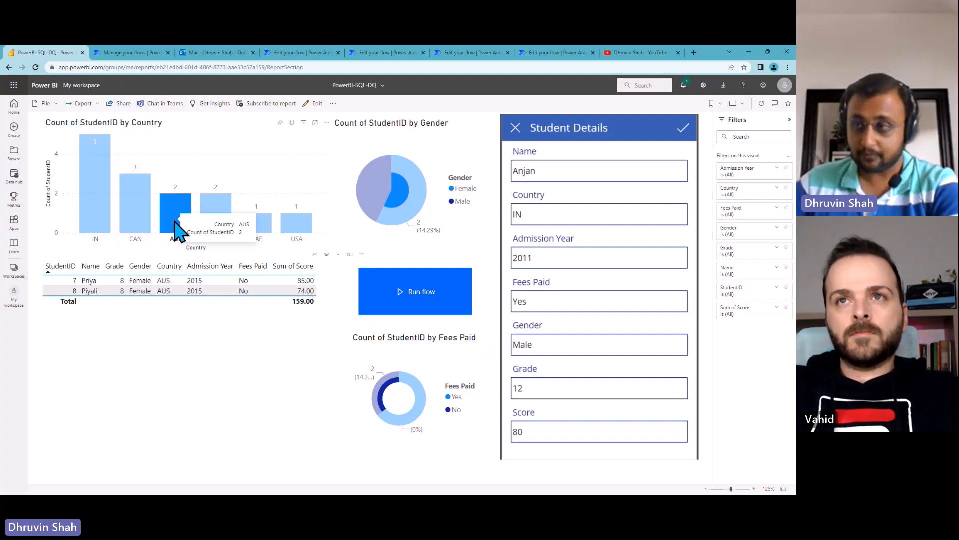
left_click(329, 156)
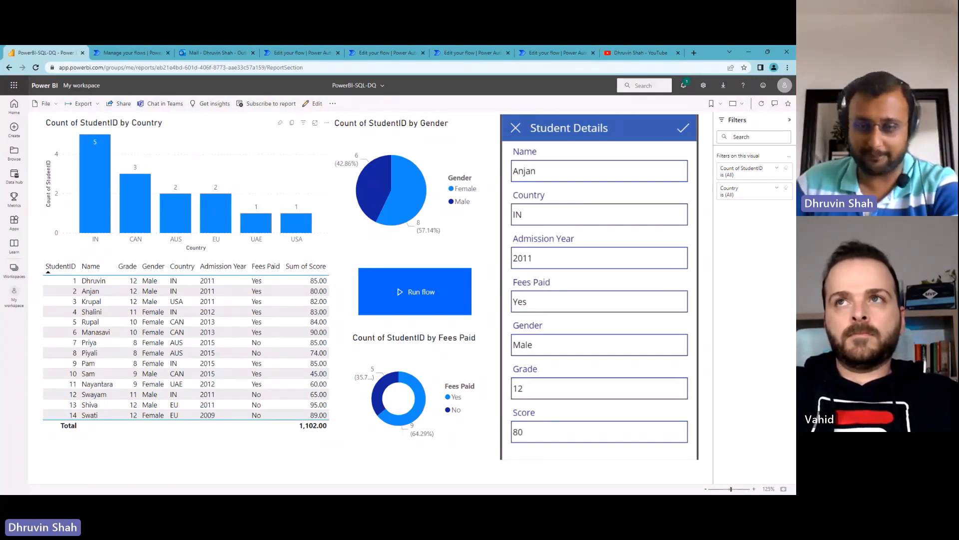
Step: Switch to SQL Server Management Studio on the remote machine and examine the StudentDetails query results
key("alt+Tab")
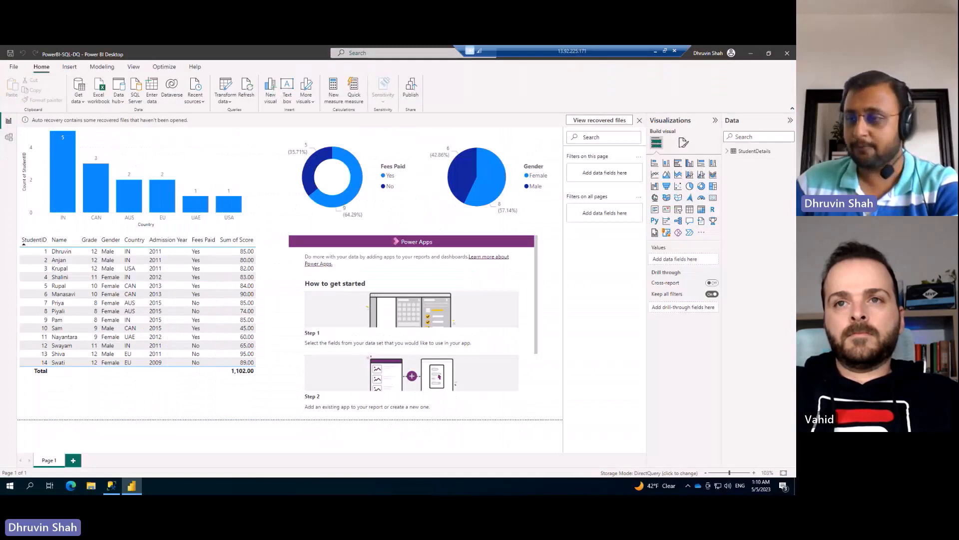
left_click(113, 486)
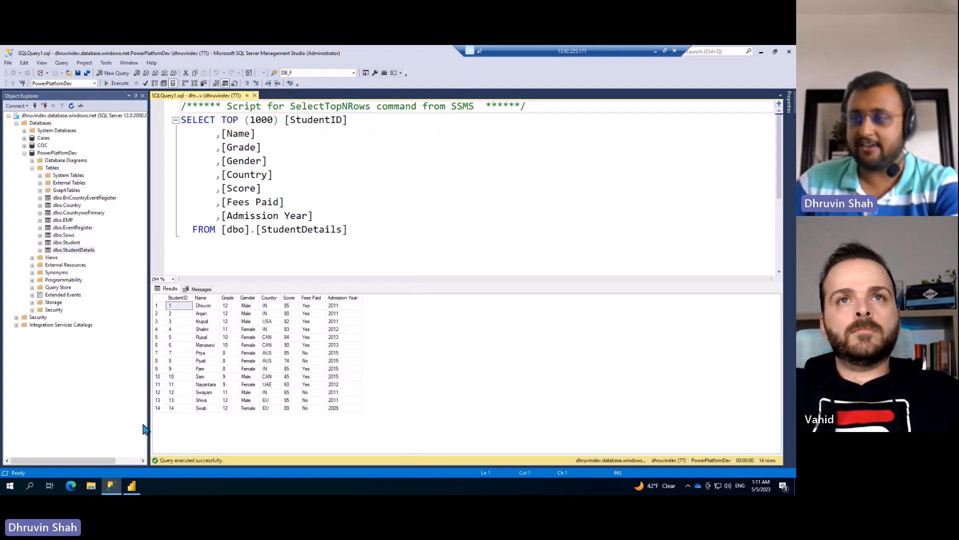
Step: Switch to Power BI Desktop, remove the Power Apps visual from the page, and expand the StudentDetails table's fields
left_click(131, 487)
left_click(525, 255)
left_click(534, 228)
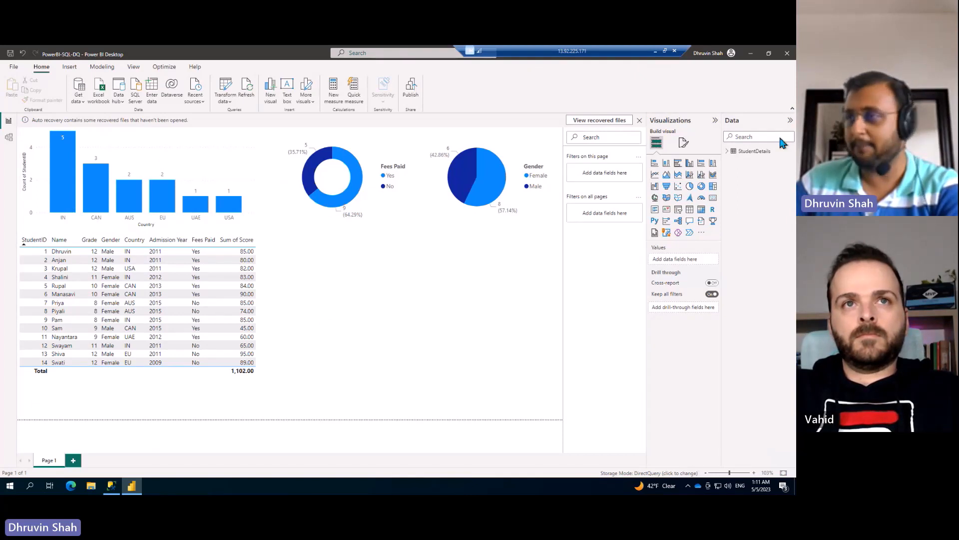
left_click(729, 151)
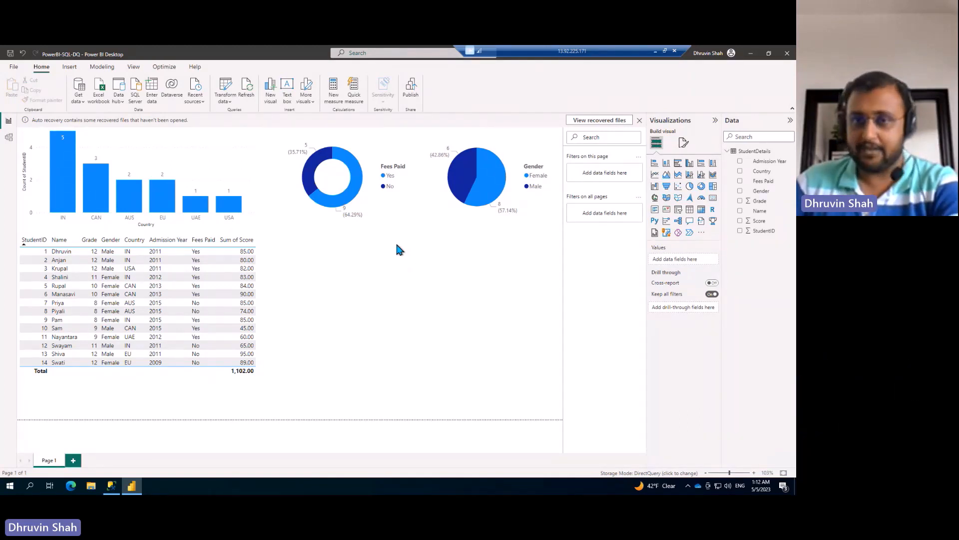
Step: Publish the report to the Power BI - AI workspace and dismiss the publishing dialog
left_click(414, 92)
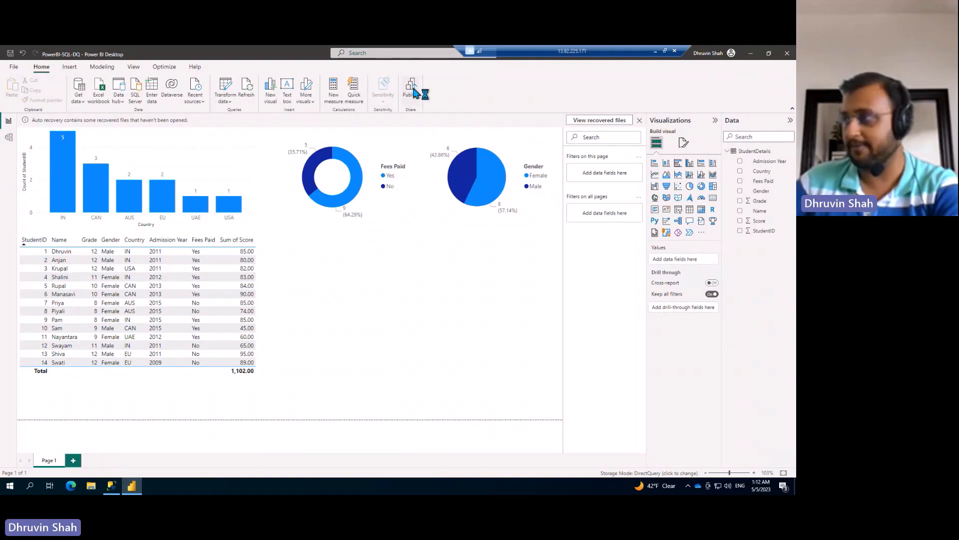
left_click(348, 256)
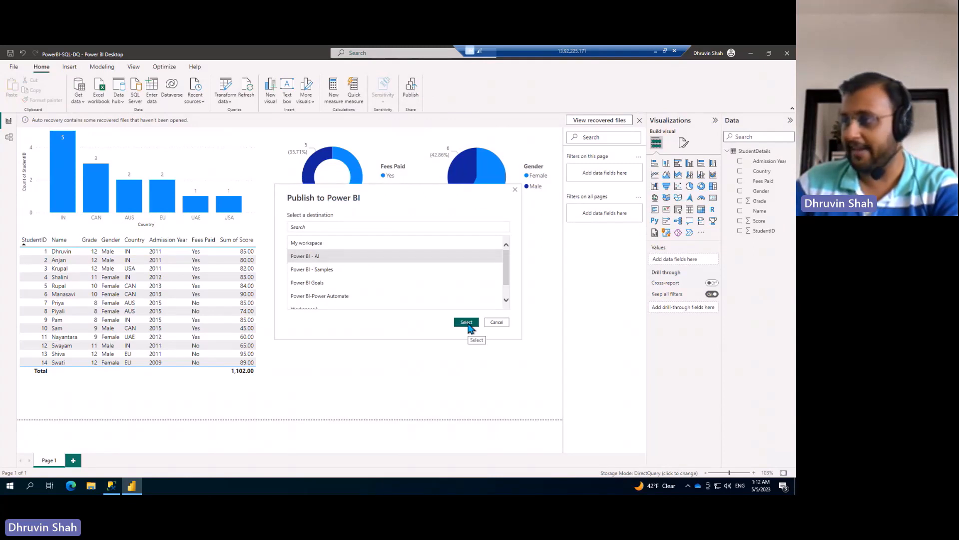
left_click(394, 245)
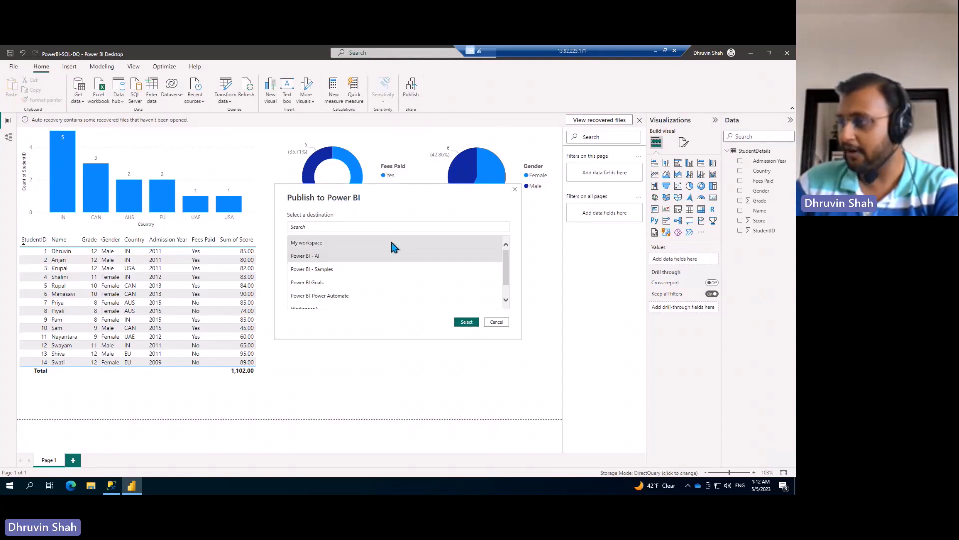
left_click(394, 255)
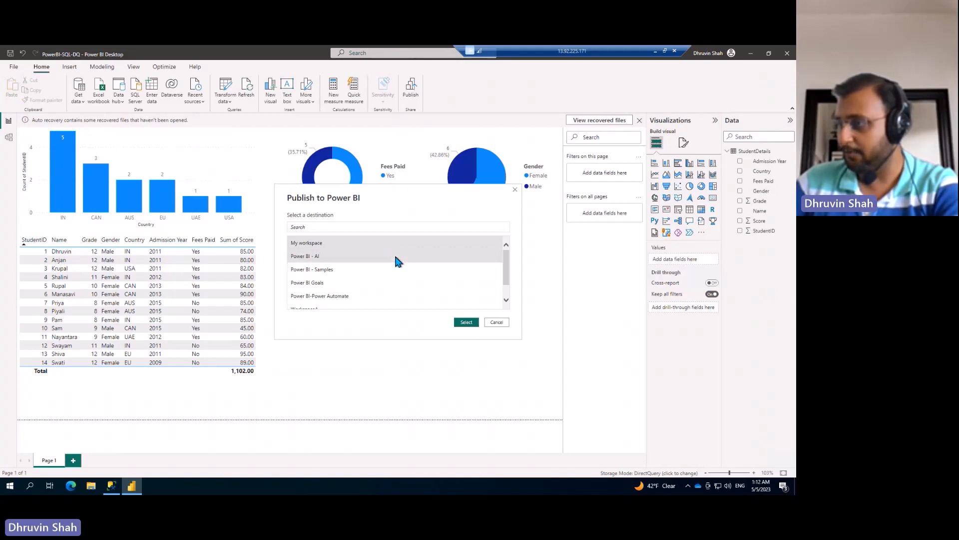
left_click(465, 322)
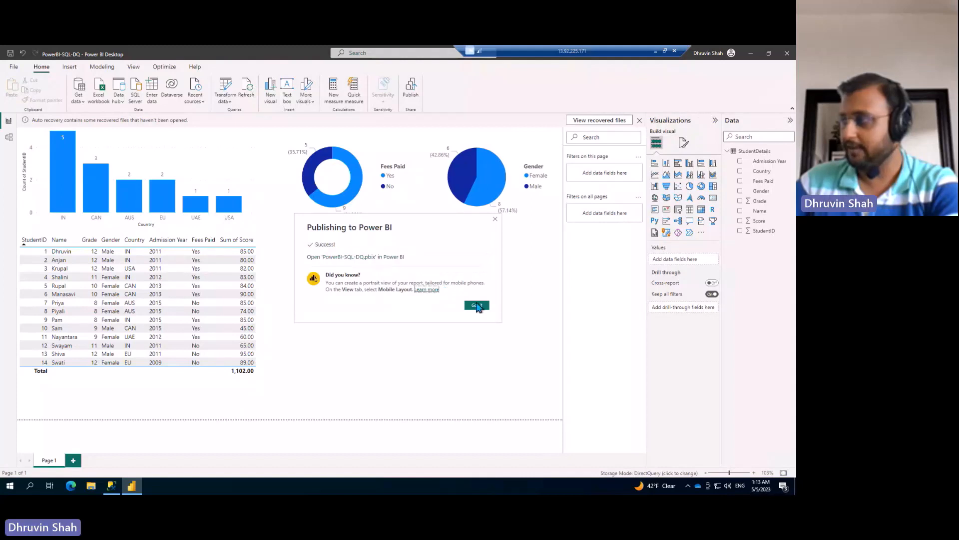
left_click(476, 305)
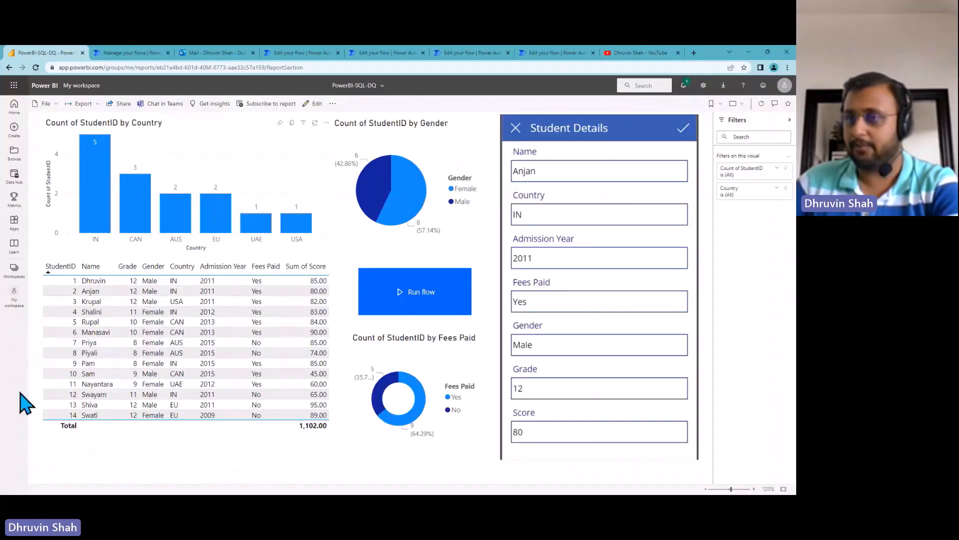
Step: In the Power BI service, go to the Power BI - AI workspace and open the PowerBI-SQL-DQ report
left_click(14, 274)
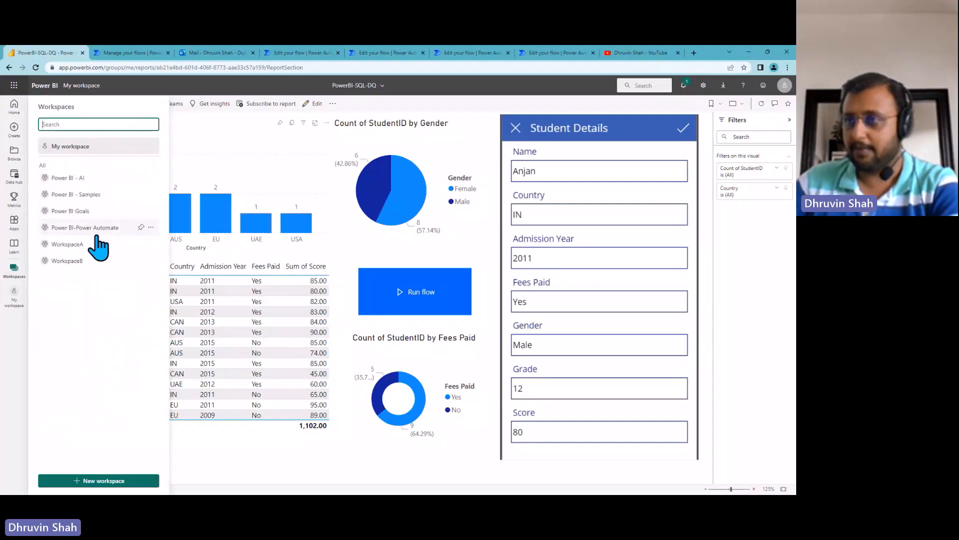
left_click(85, 179)
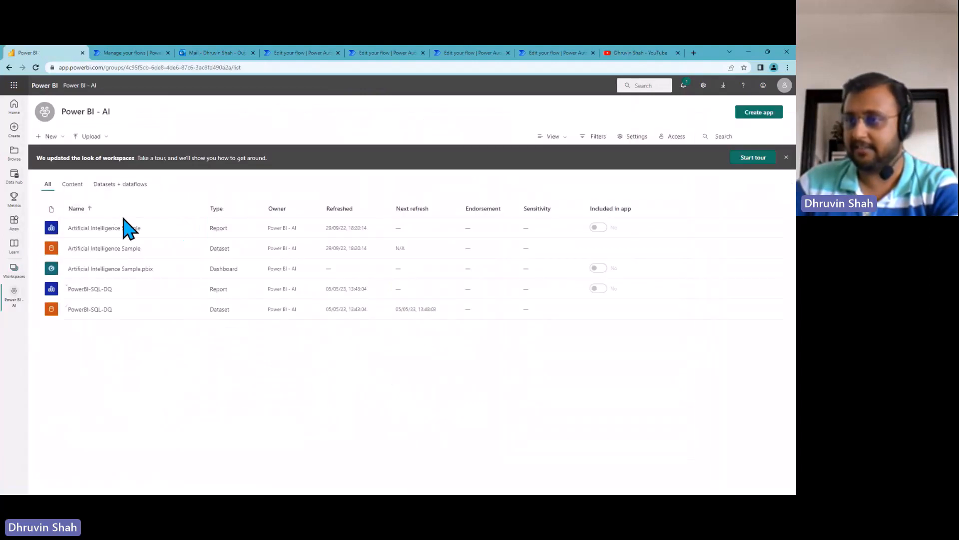
left_click(95, 289)
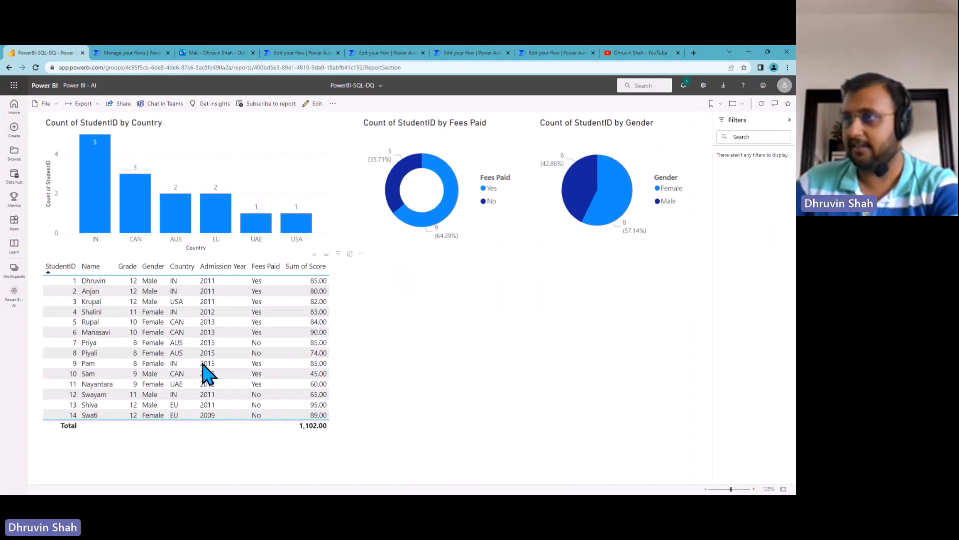
Step: Open the report for editing, add a Power Apps visual to the page, and view its getting-started guide in focus mode
mouse_move(395, 225)
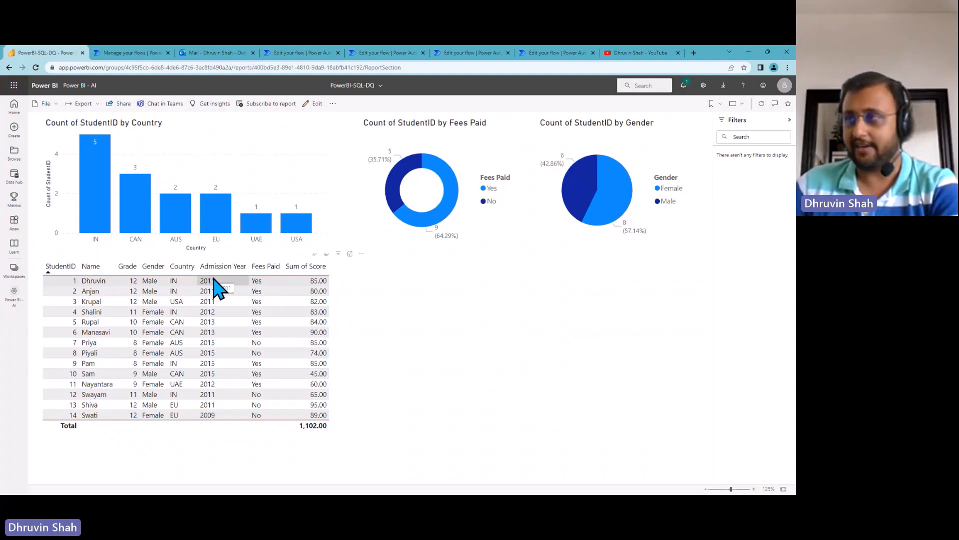
left_click(315, 105)
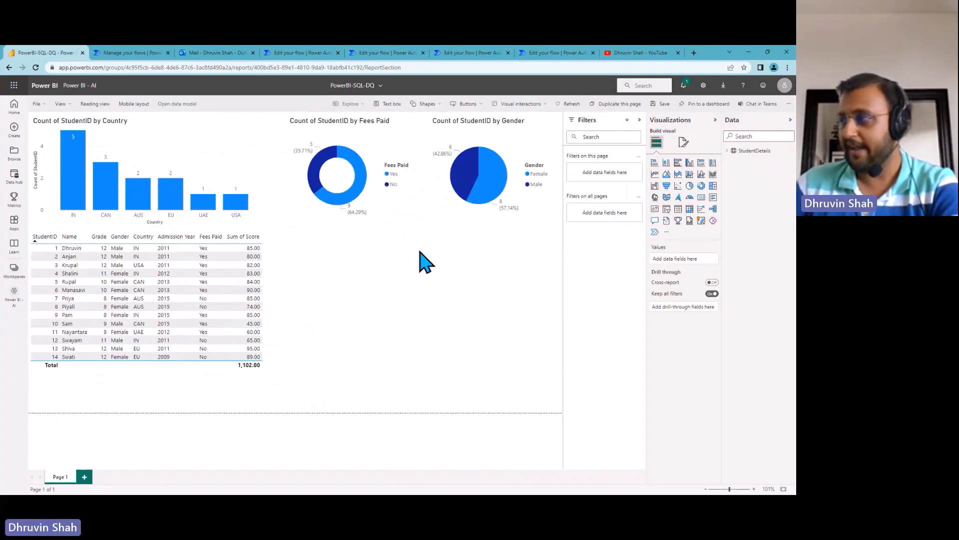
left_click(713, 221)
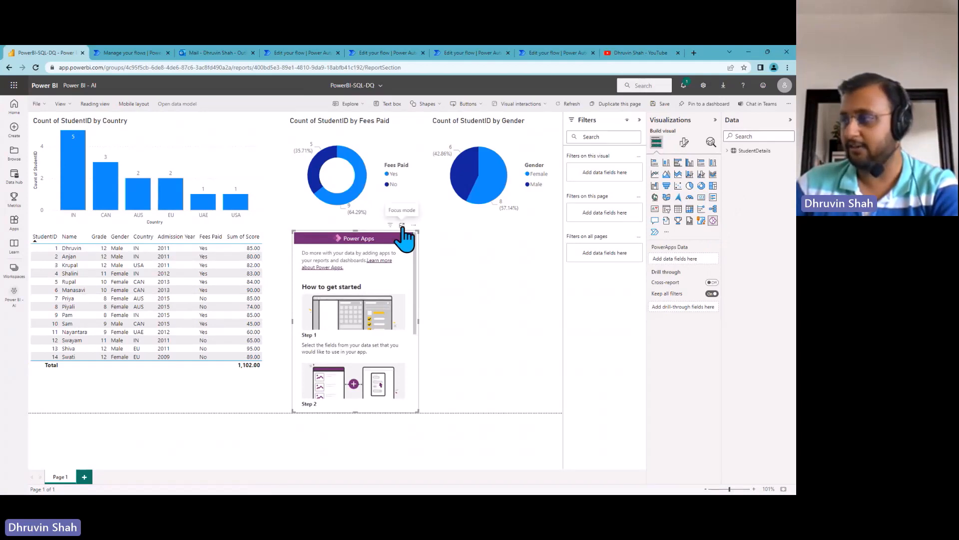
left_click(402, 226)
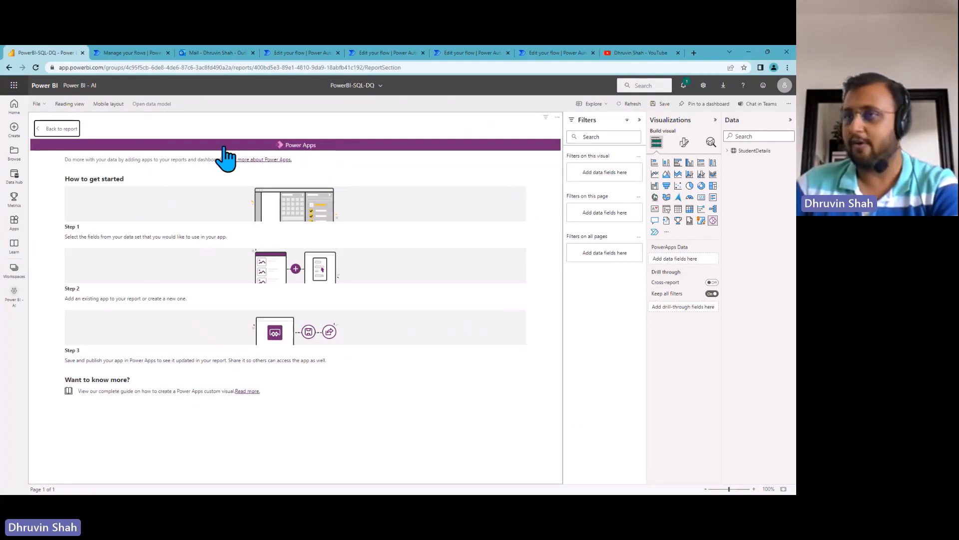
left_click(56, 129)
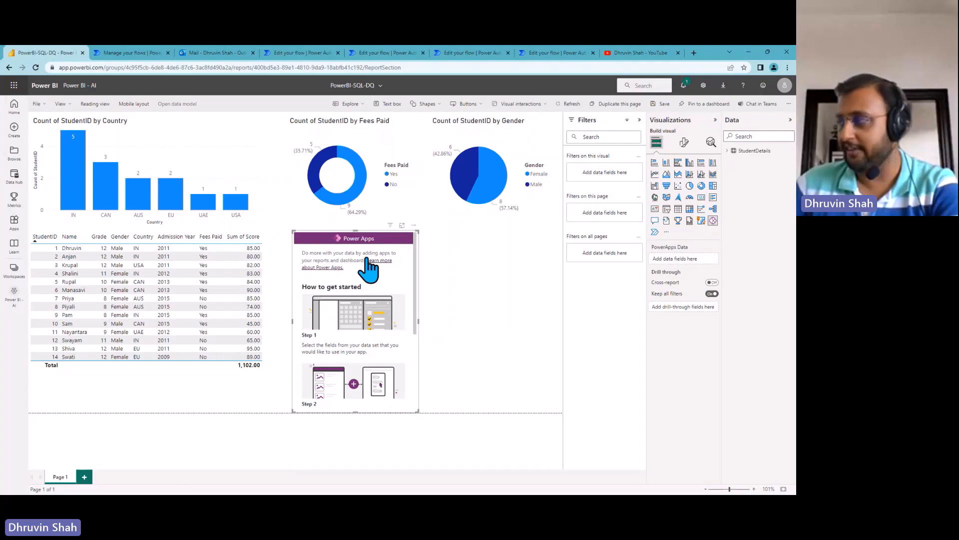
Step: Add the StudentID and Name fields from StudentDetails to the Power Apps visual, with StudentID set to Don't summarize
left_click(725, 151)
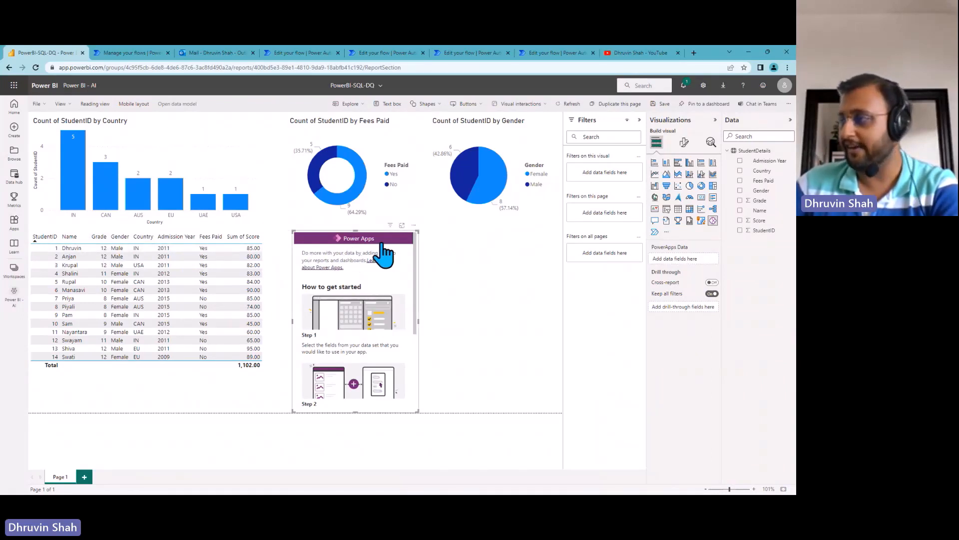
left_click(740, 230)
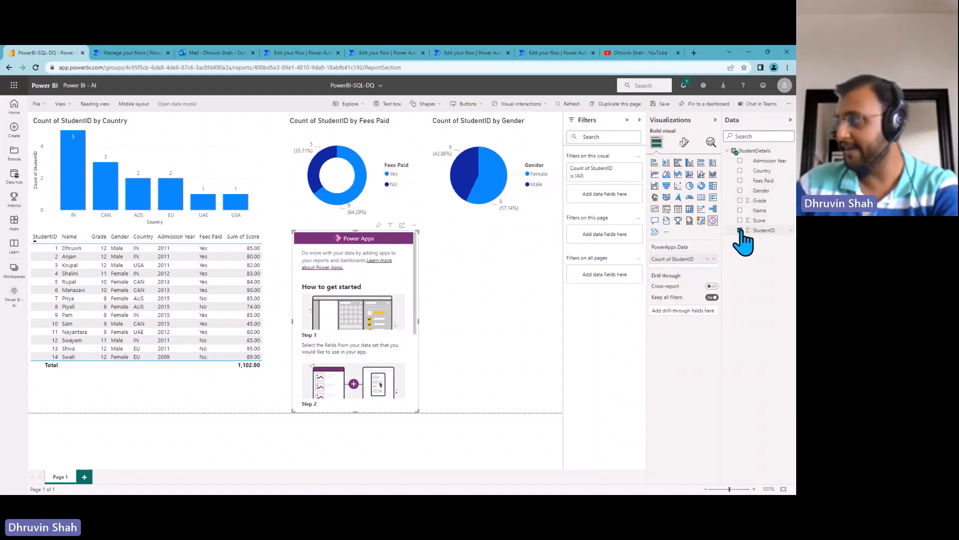
left_click(741, 210)
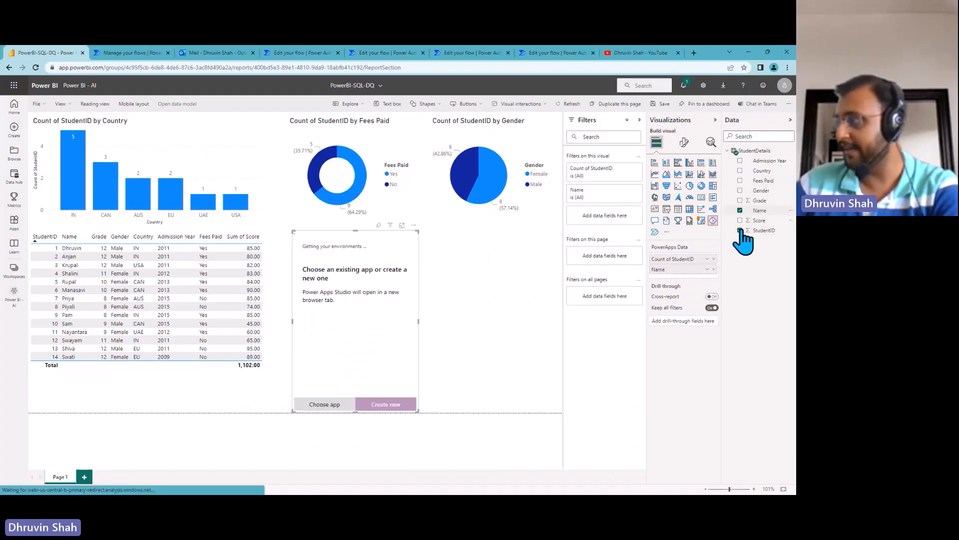
left_click(707, 259)
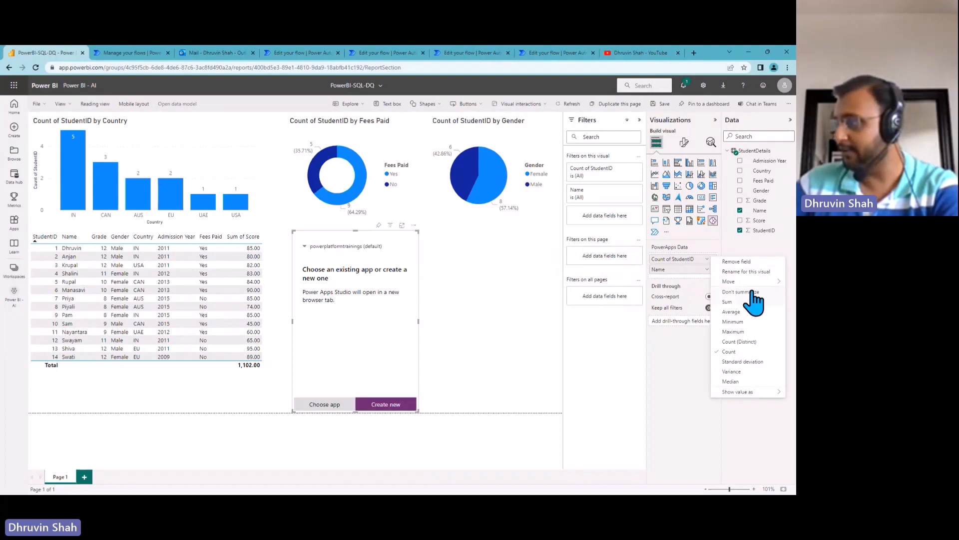
left_click(740, 292)
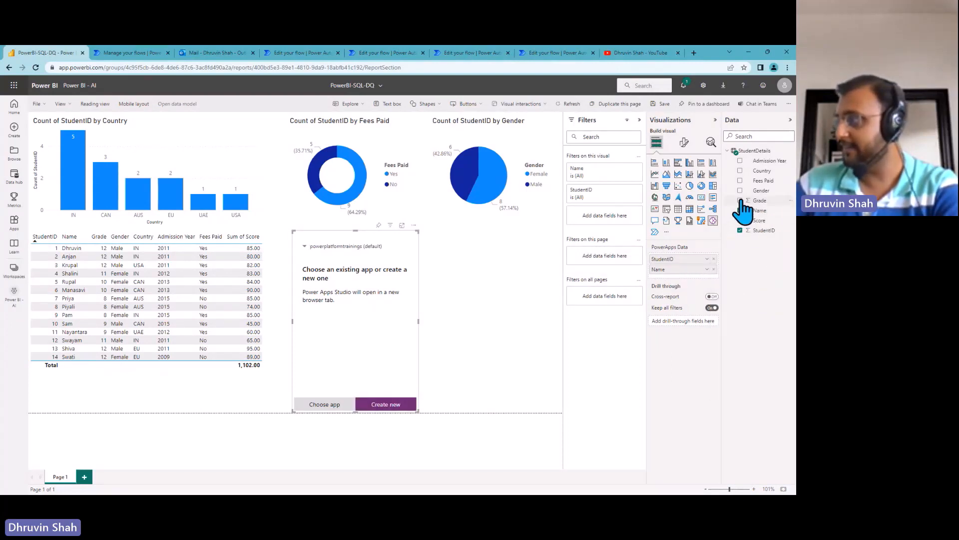
Step: Add the Admission Year, Country, Fees Paid and Gender fields from StudentDetails to the Power Apps visual
left_click(740, 161)
left_click(740, 171)
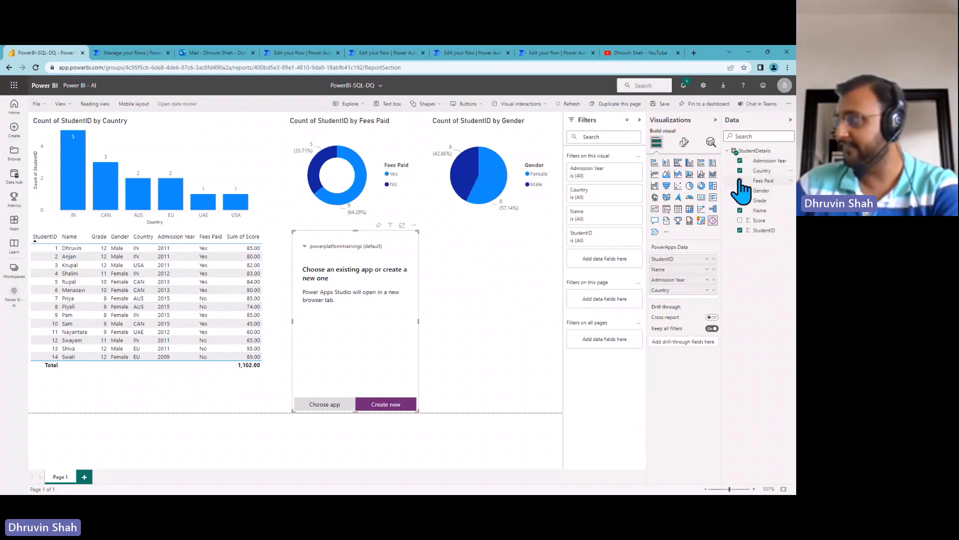
left_click(740, 181)
left_click(740, 191)
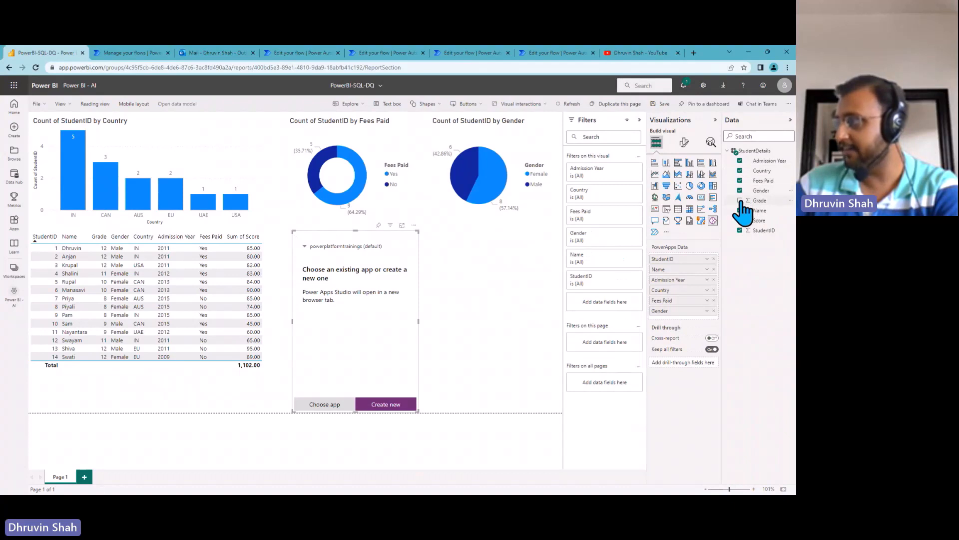
Step: Add the Grade and Score fields to the Power Apps visual, setting both to Don't summarize
left_click(740, 201)
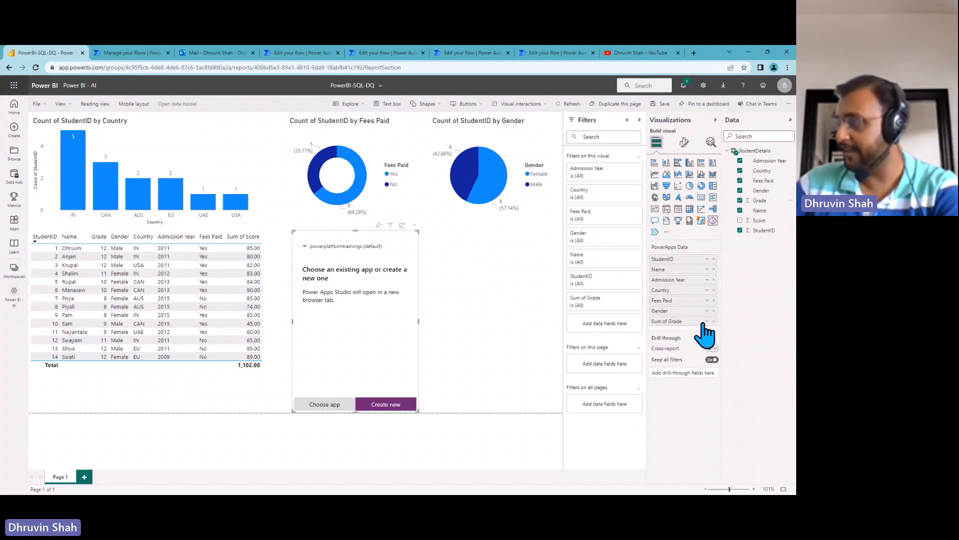
left_click(707, 321)
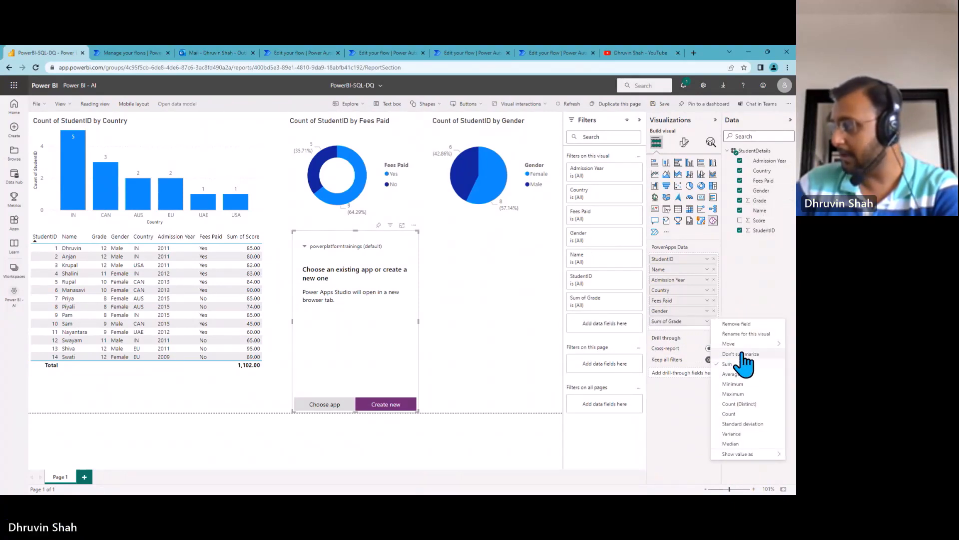
left_click(741, 354)
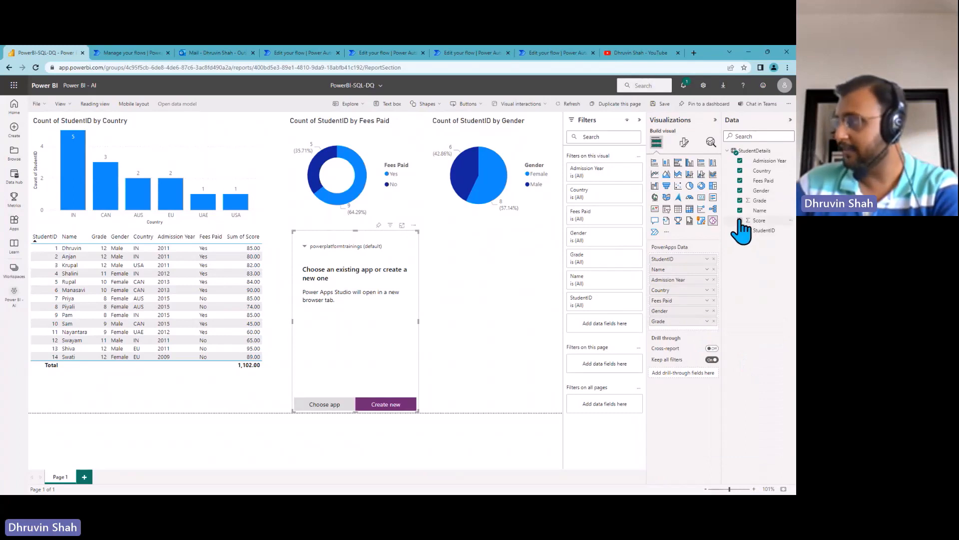
left_click(740, 219)
left_click(707, 331)
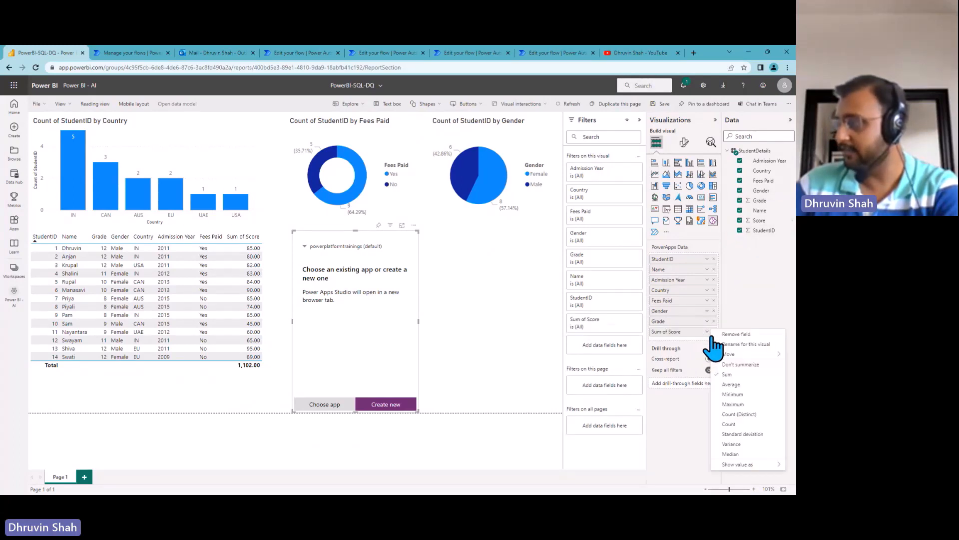
left_click(739, 364)
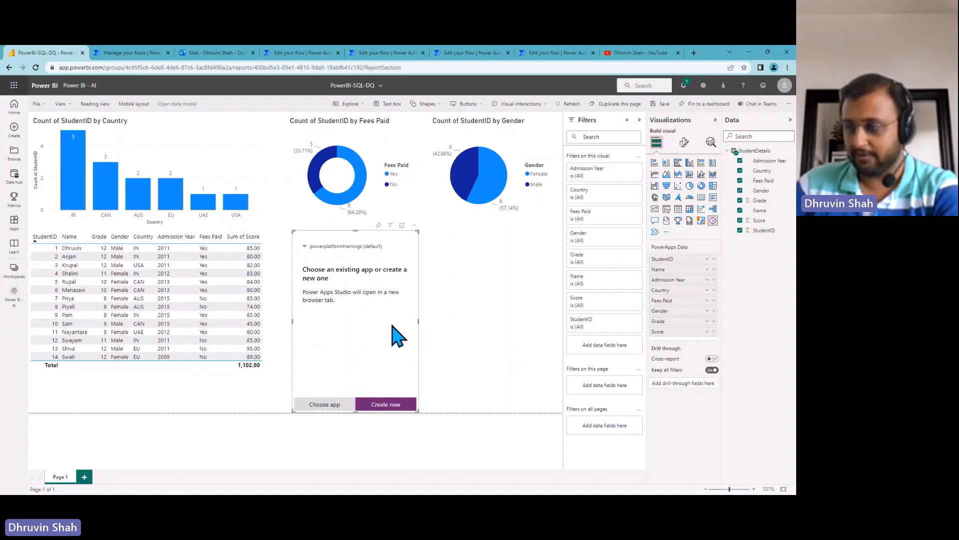
Step: Show the Power Apps visual in focus mode and create a new app from it in the powerplatformtrainings (default) environment
left_click(401, 225)
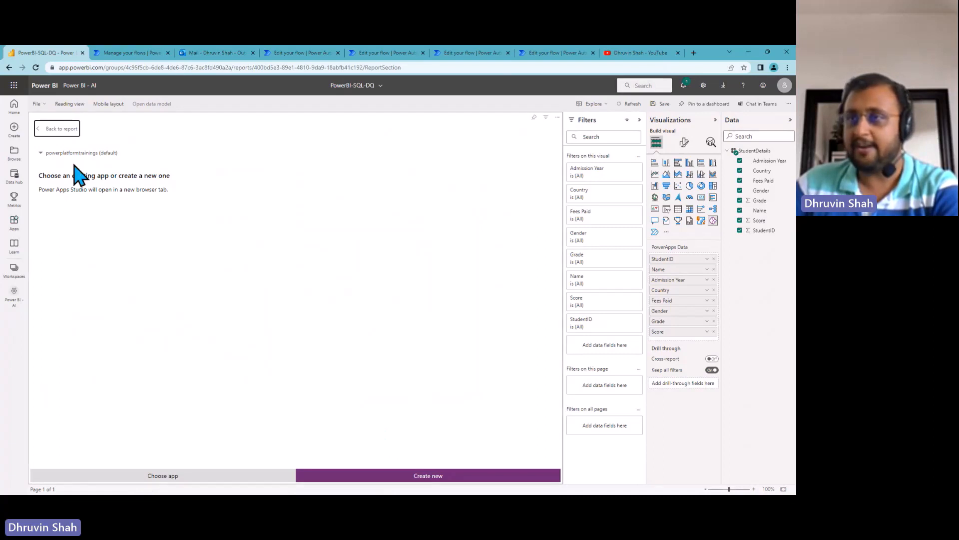
left_click(48, 155)
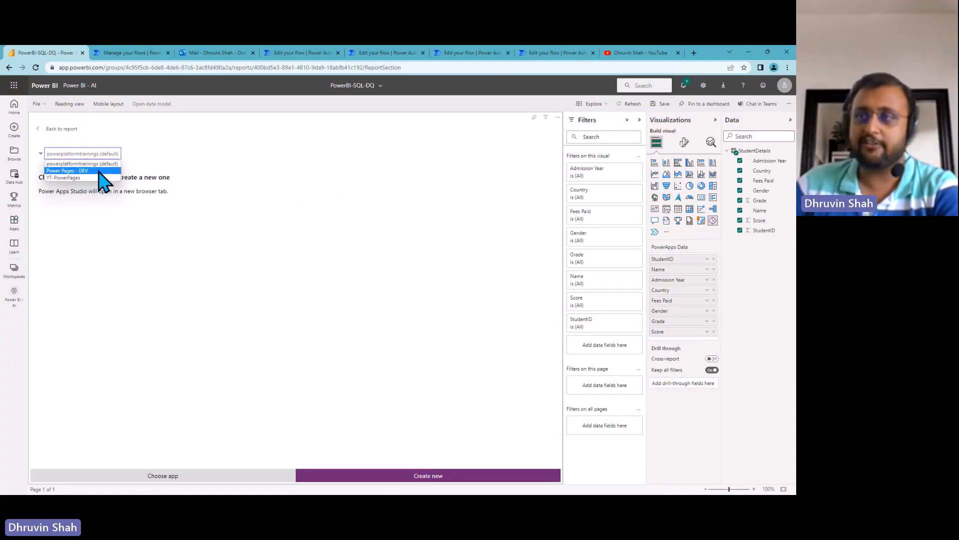
left_click(184, 161)
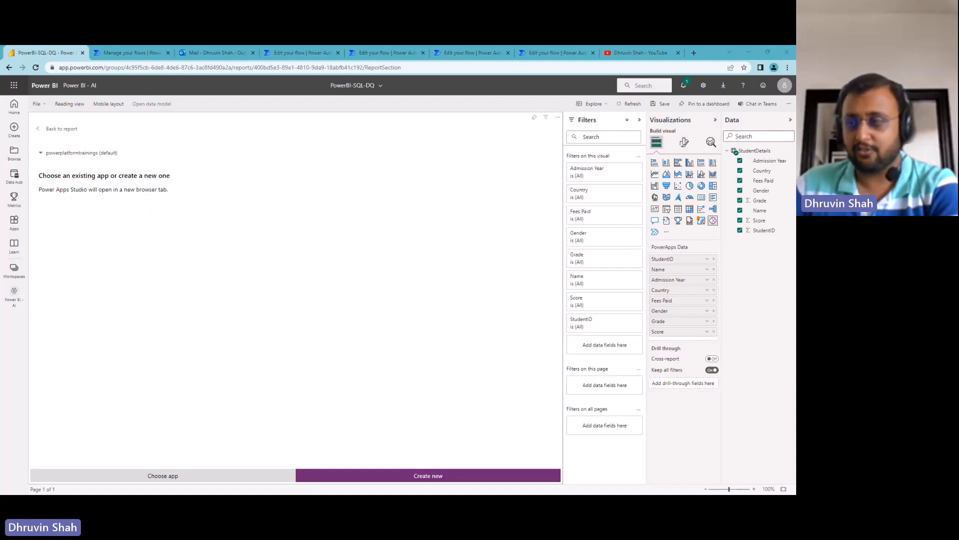
left_click(395, 481)
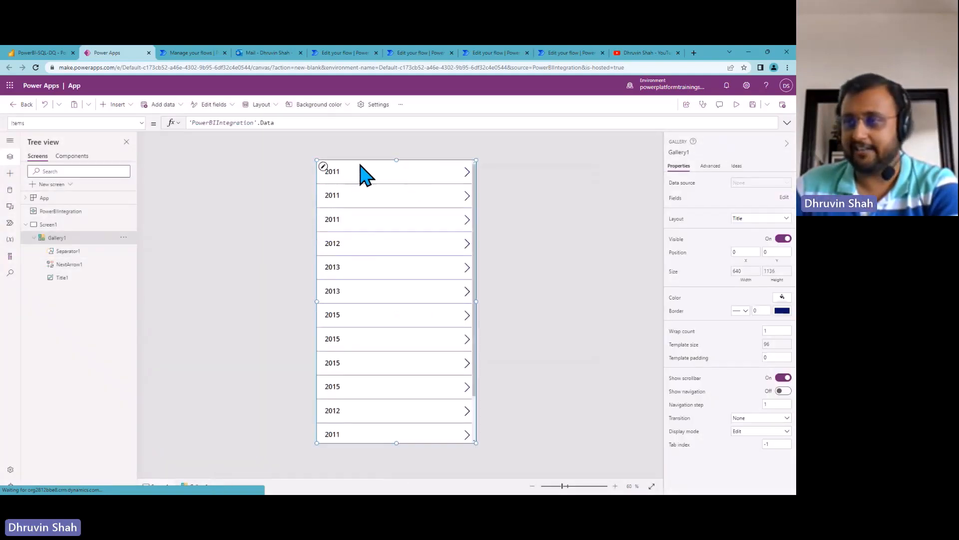
Step: Inspect the PowerBIIntegration object in the new app and review the linked Power Apps visual back on the report page
left_click(60, 213)
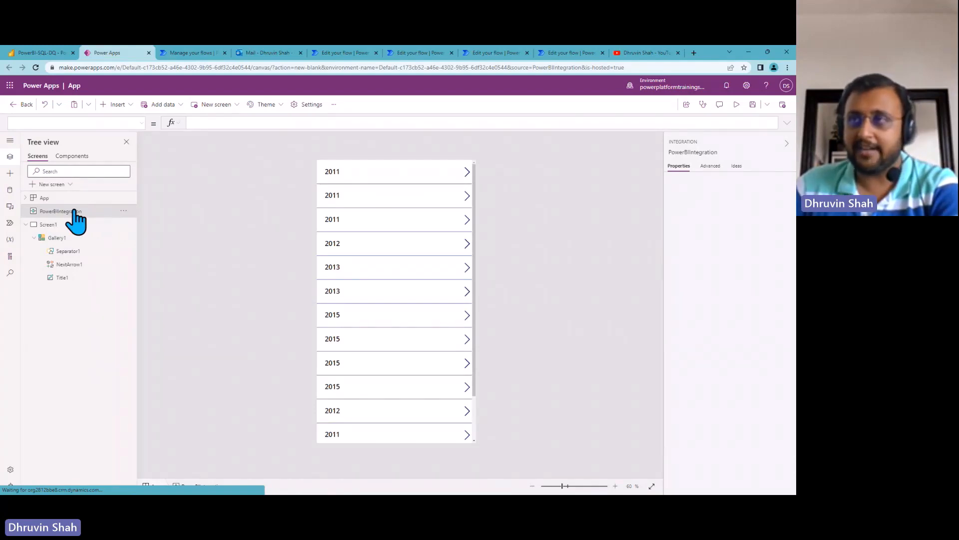
left_click(48, 50)
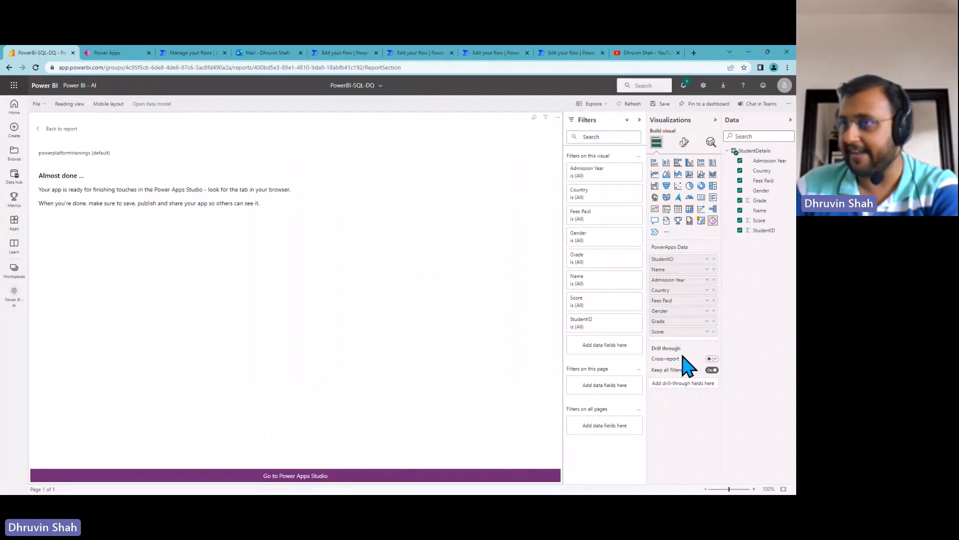
left_click(58, 129)
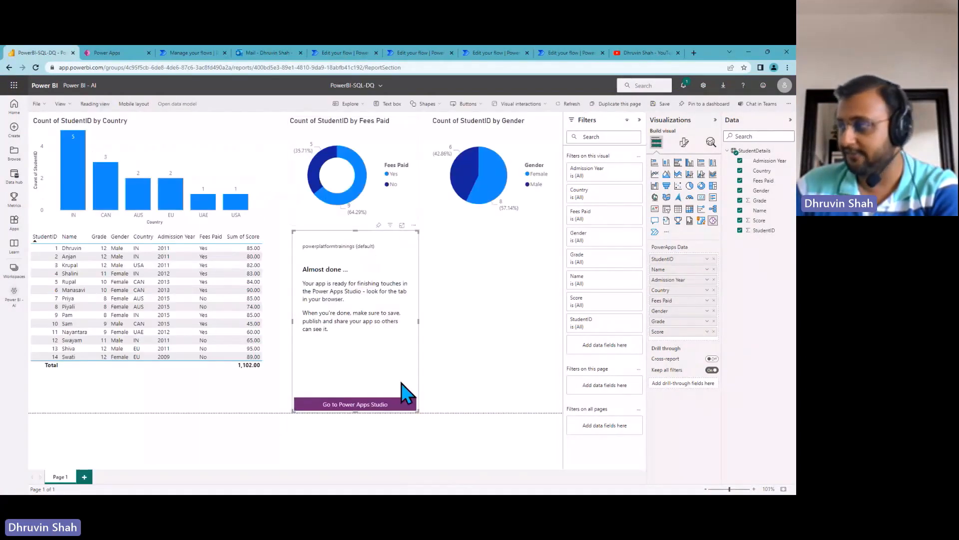
left_click(107, 53)
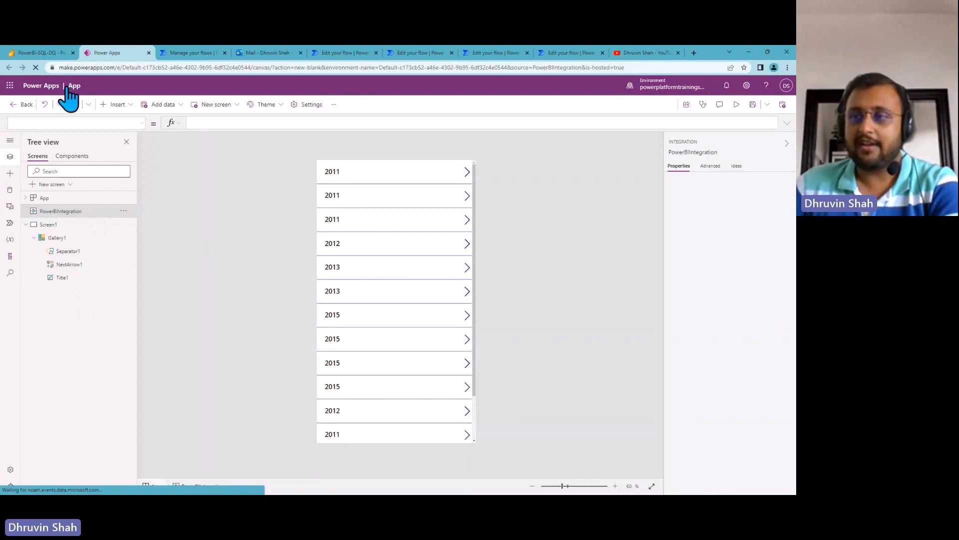
left_click(43, 53)
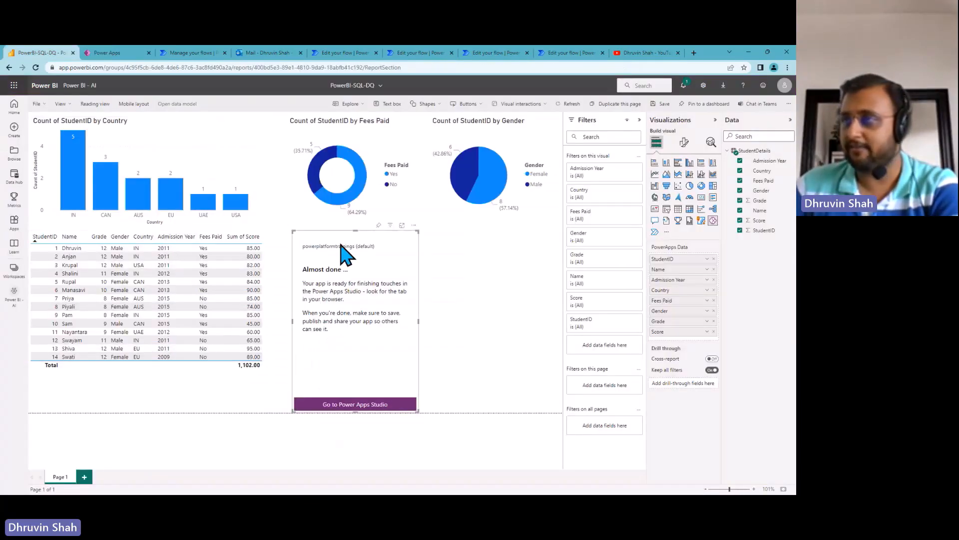
left_click(125, 55)
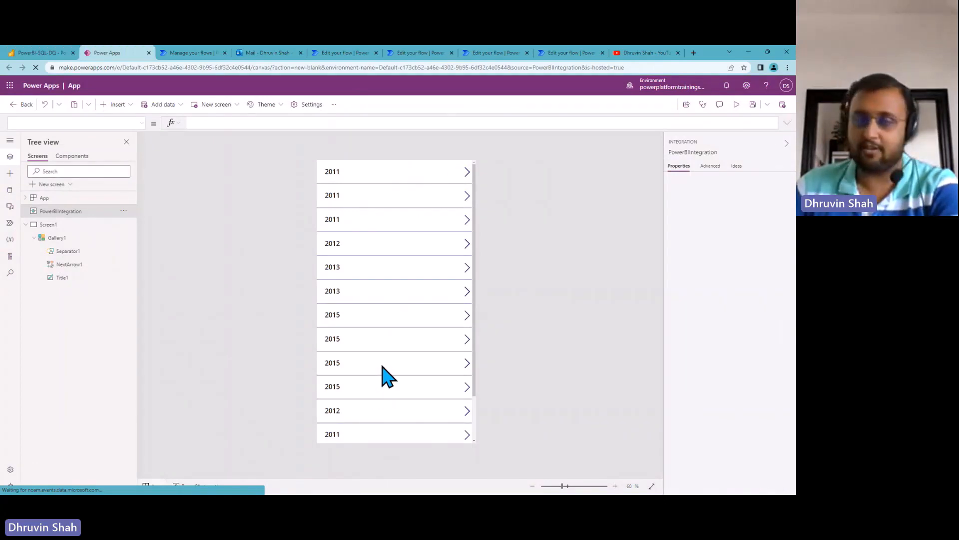
Step: Shrink Gallery1 from its upper edge to about Y 144 and height 992, and set its layout to Title, subtitle, and body
left_click(52, 226)
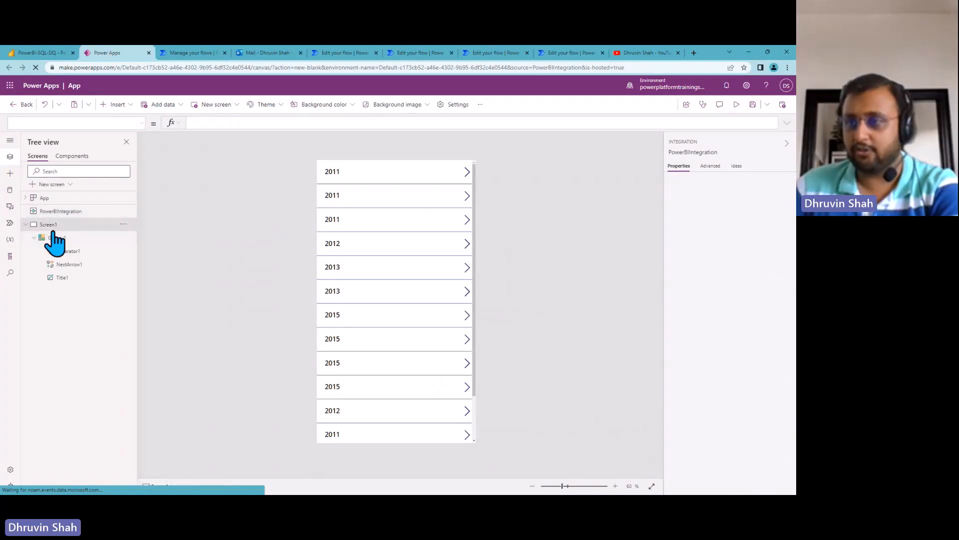
left_click(56, 238)
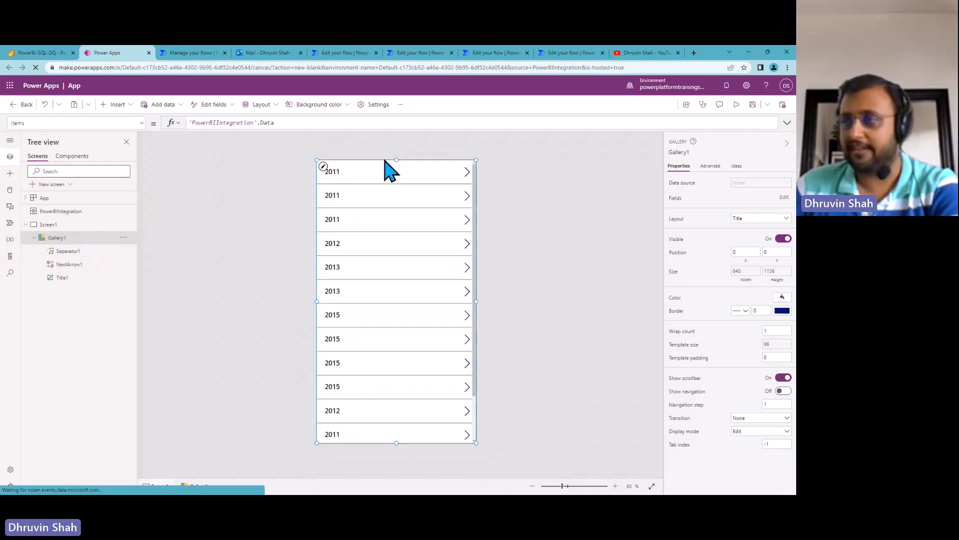
left_click_drag(396, 160, 399, 195)
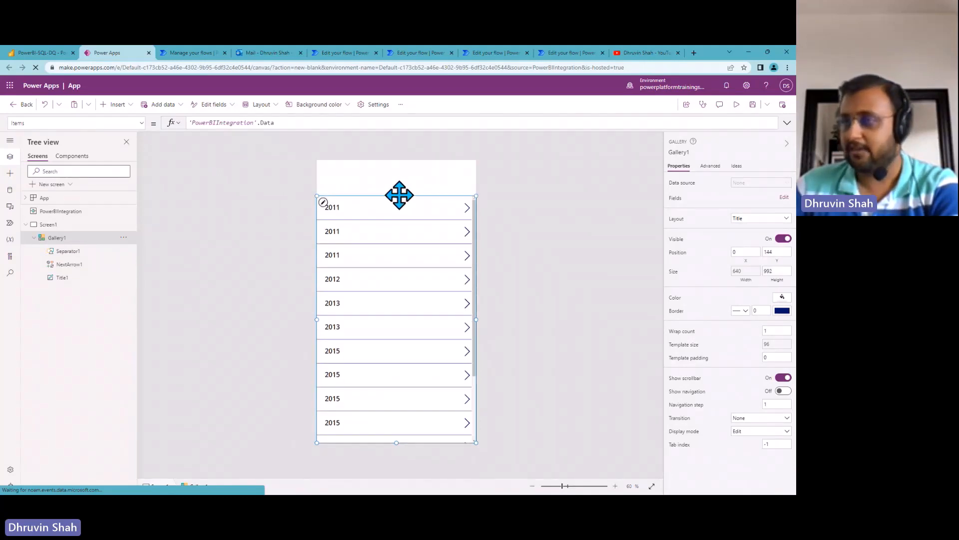
left_click(749, 219)
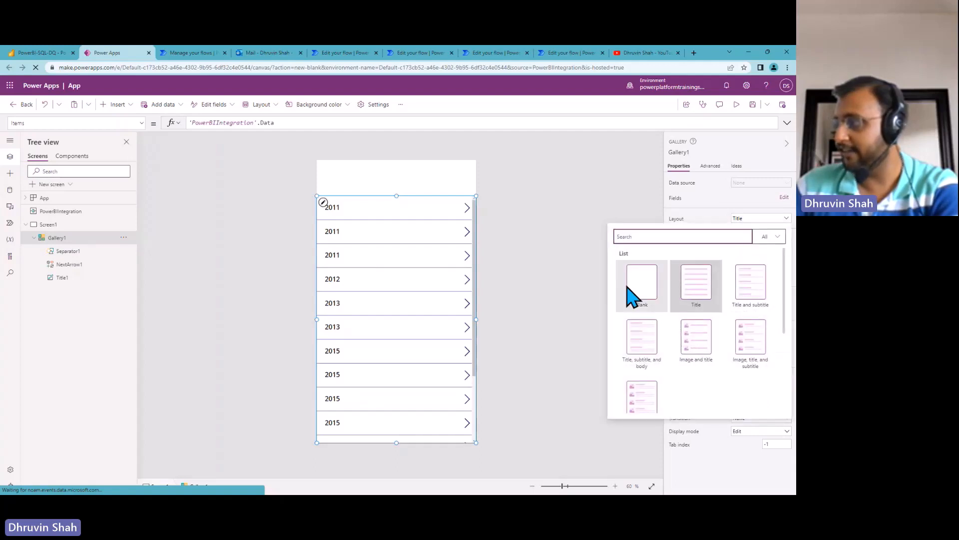
left_click(643, 343)
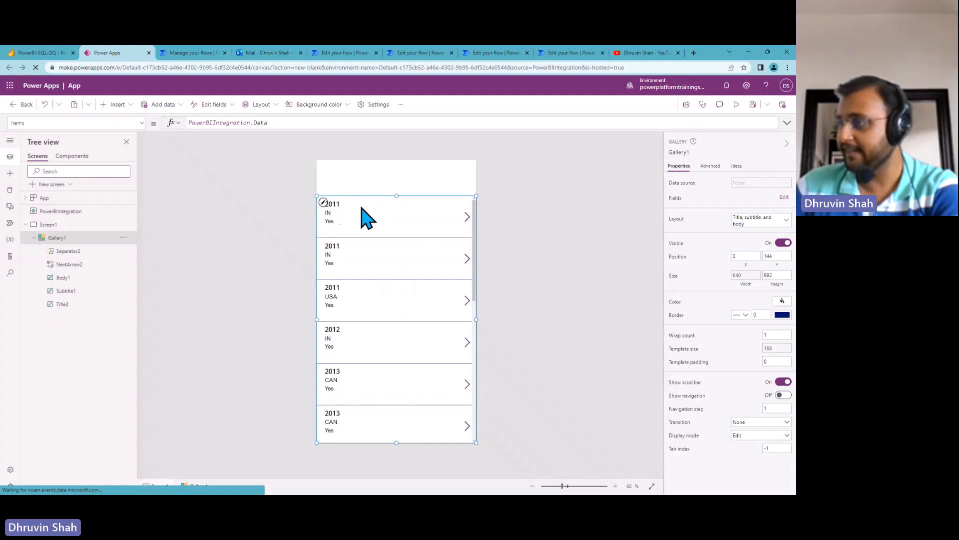
Step: Set the gallery's title label text to ThisItem.StudentID
left_click(340, 202)
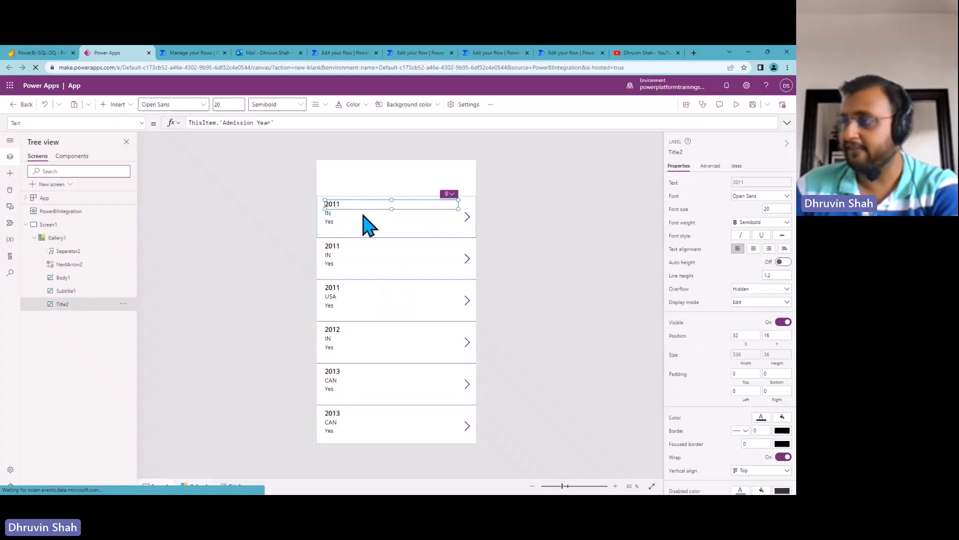
left_click_drag(219, 122, 313, 145)
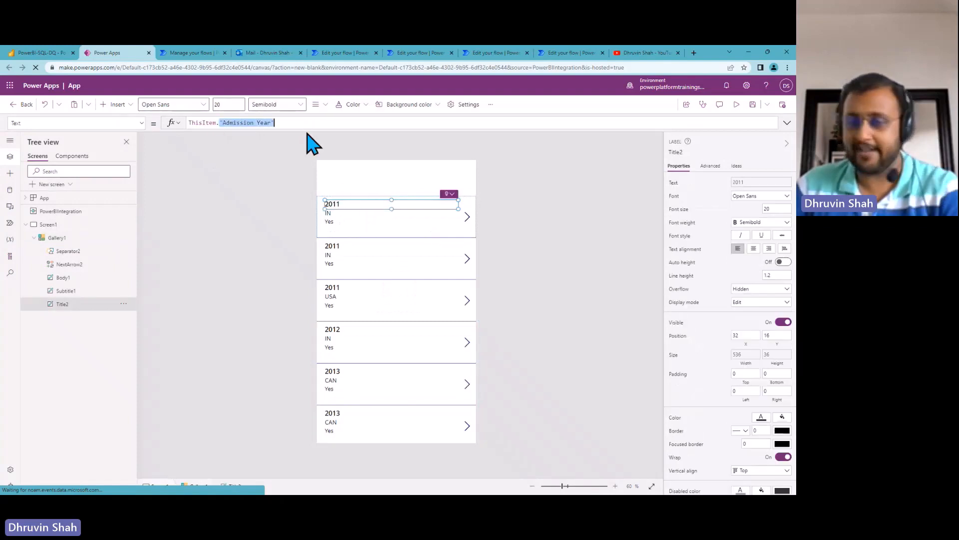
type("st")
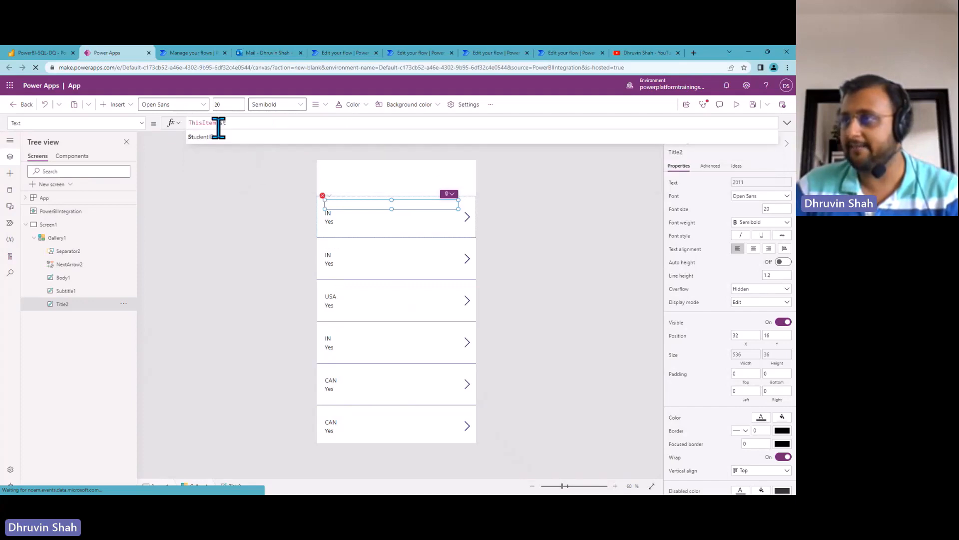
left_click(219, 135)
Step: Check the visual's fields in the Power BI report and change the gallery's title label text to ThisItem.Name in Power Apps
left_click(52, 53)
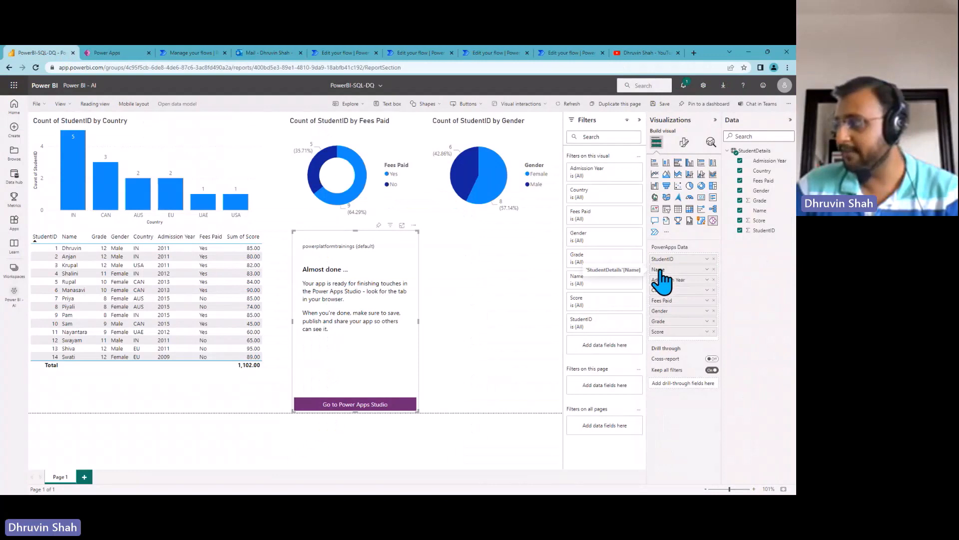
left_click(131, 53)
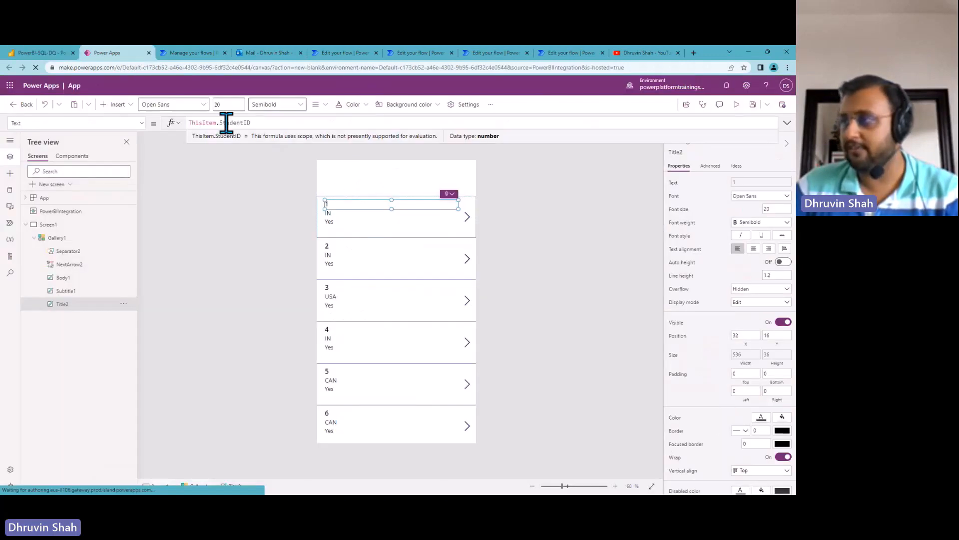
left_click_drag(221, 123, 281, 128)
type("na")
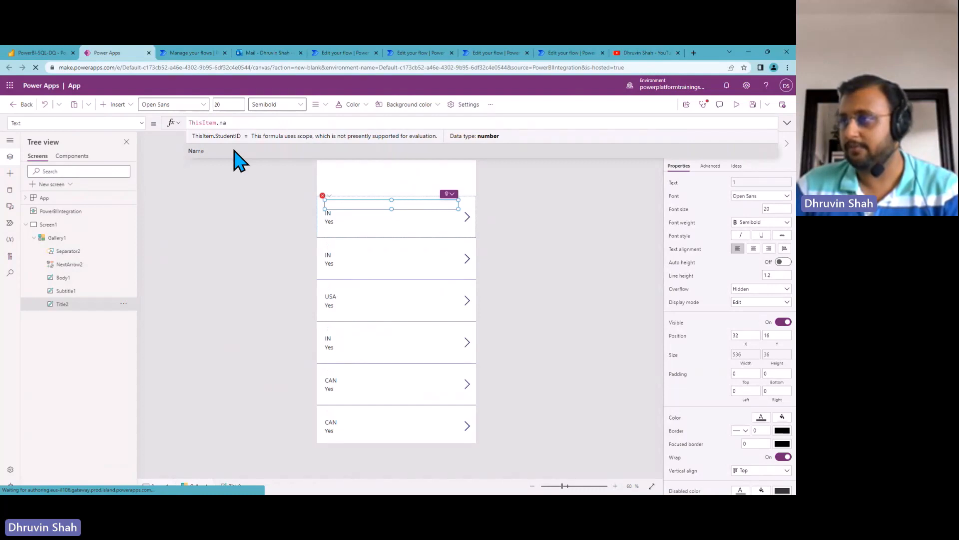
left_click(275, 182)
left_click(324, 195)
left_click(331, 207)
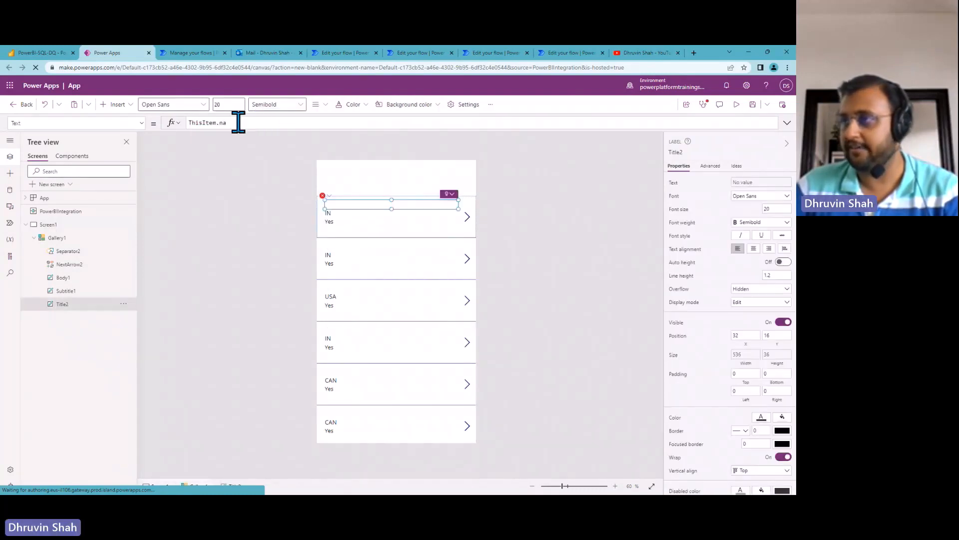
left_click(236, 123)
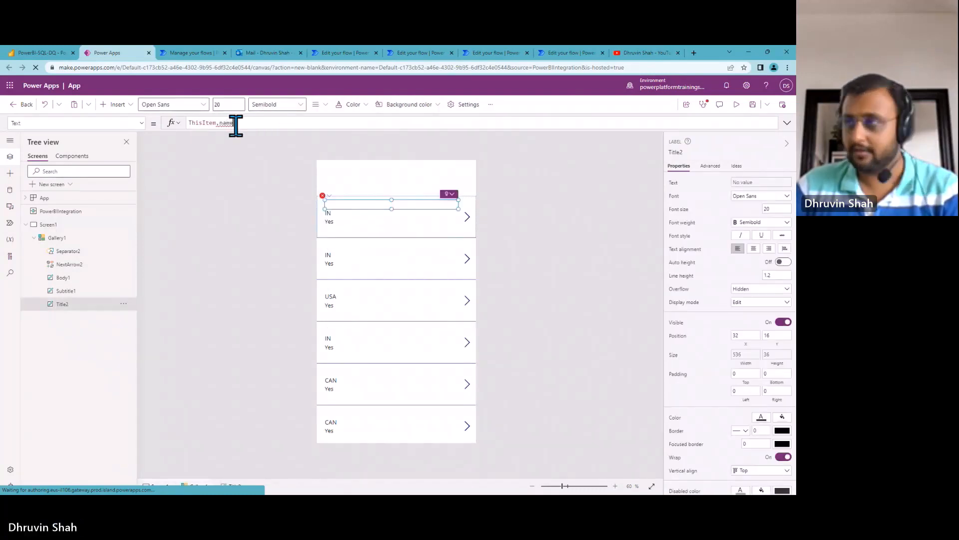
left_click(239, 136)
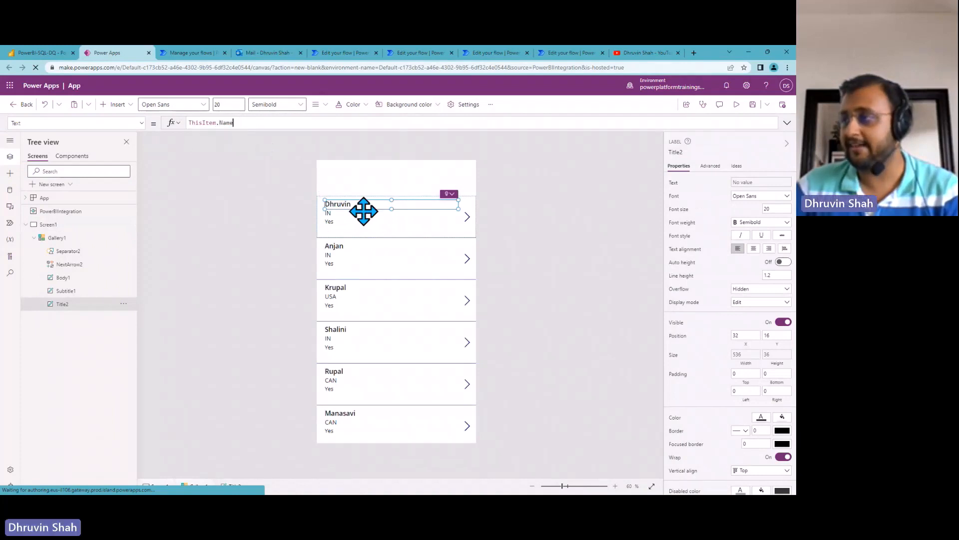
Step: Check the visual's fields in the Power BI report and set the gallery's subtitle label text to ThisItem.Grade in Power Apps
left_click(349, 213)
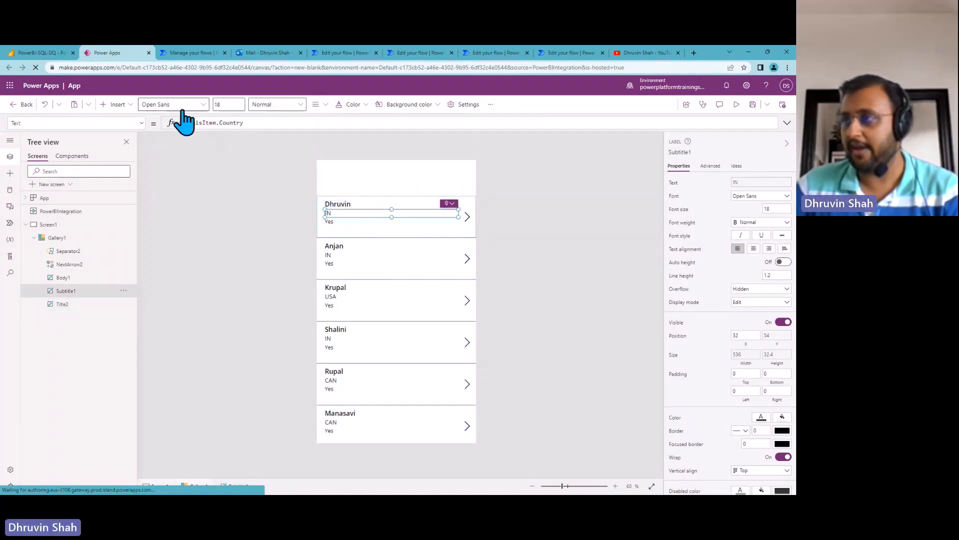
left_click(45, 53)
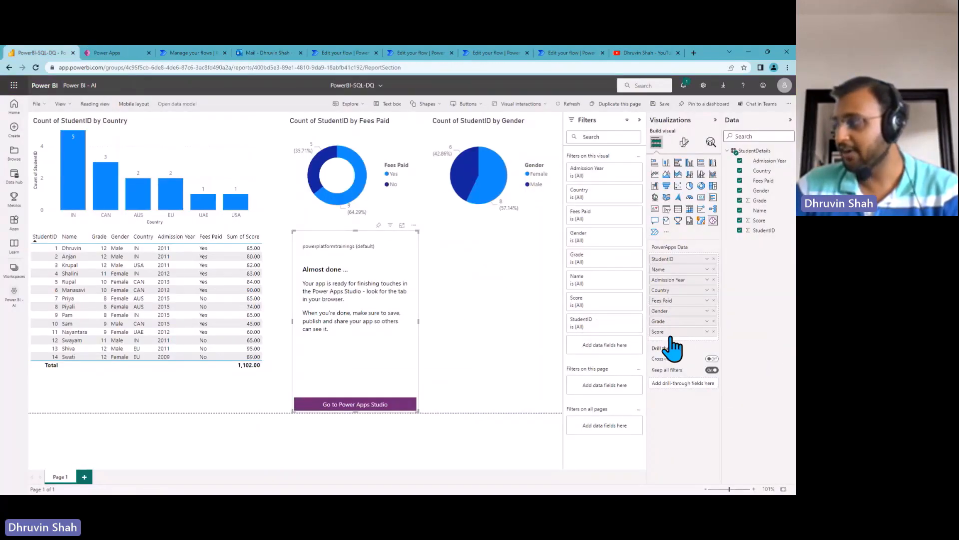
left_click(112, 53)
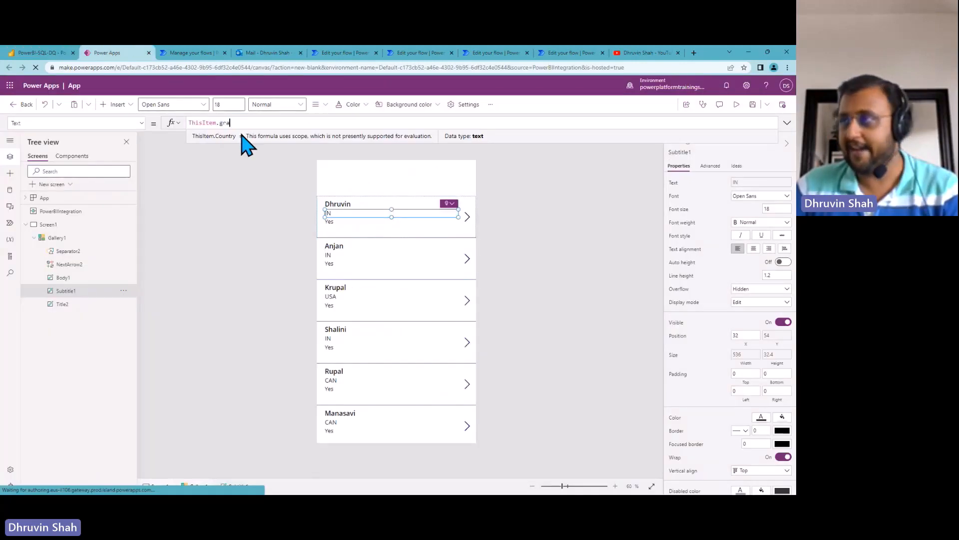
type("de")
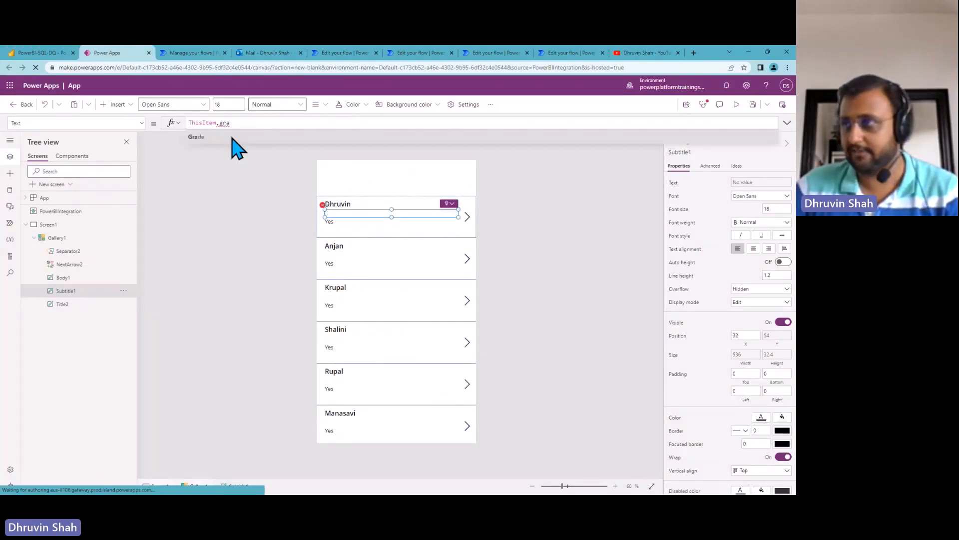
Step: Set the gallery's body label text to ThisItem.Score and look through all the student entries in the gallery
left_click(339, 220)
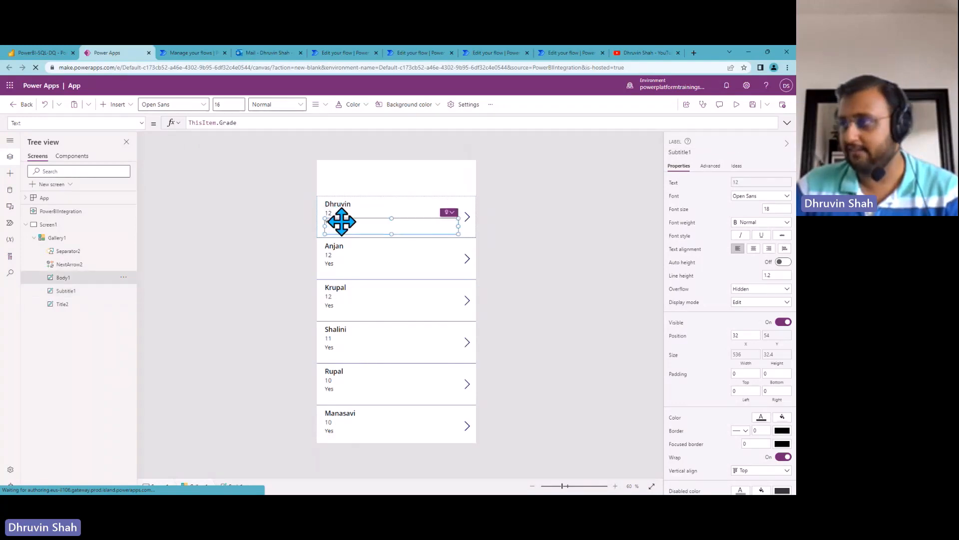
left_click_drag(219, 122, 295, 128)
type("score")
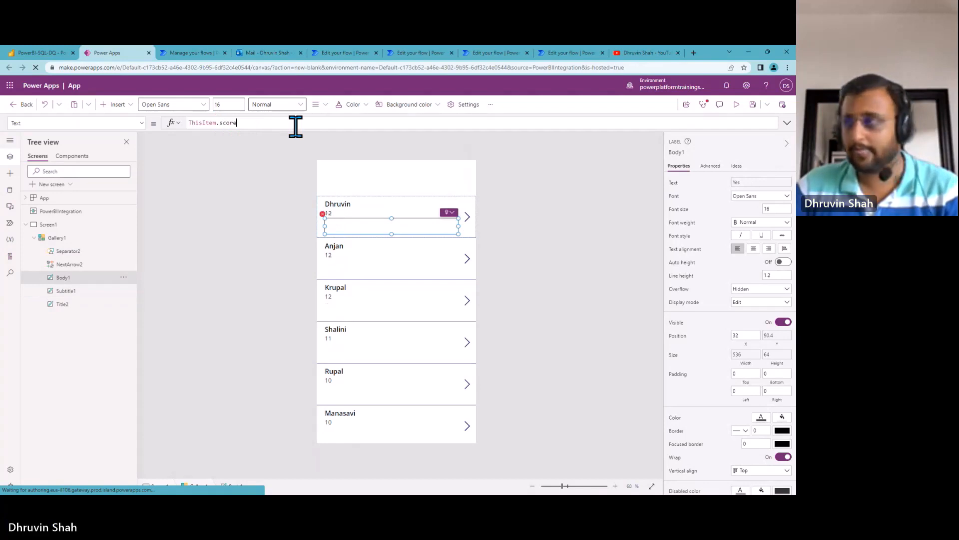
left_click(242, 138)
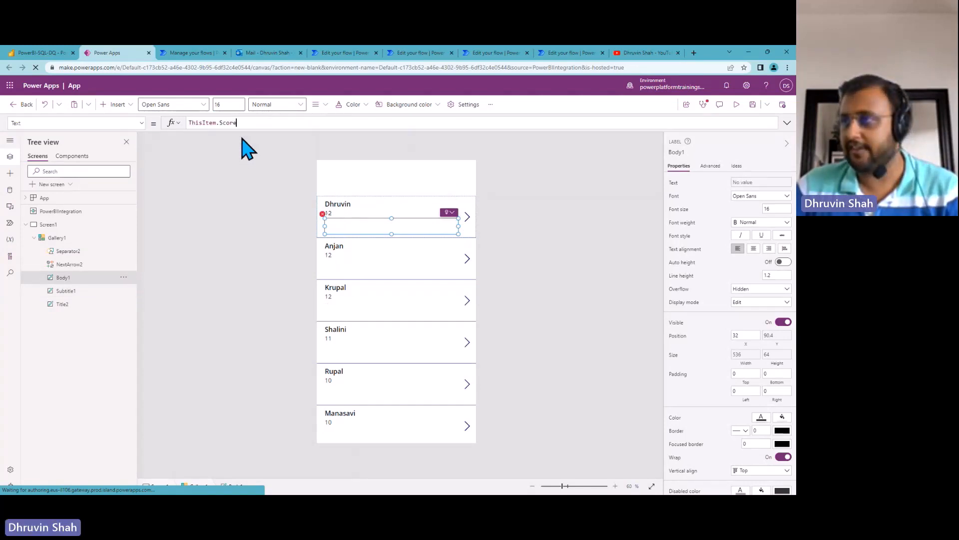
left_click(596, 243)
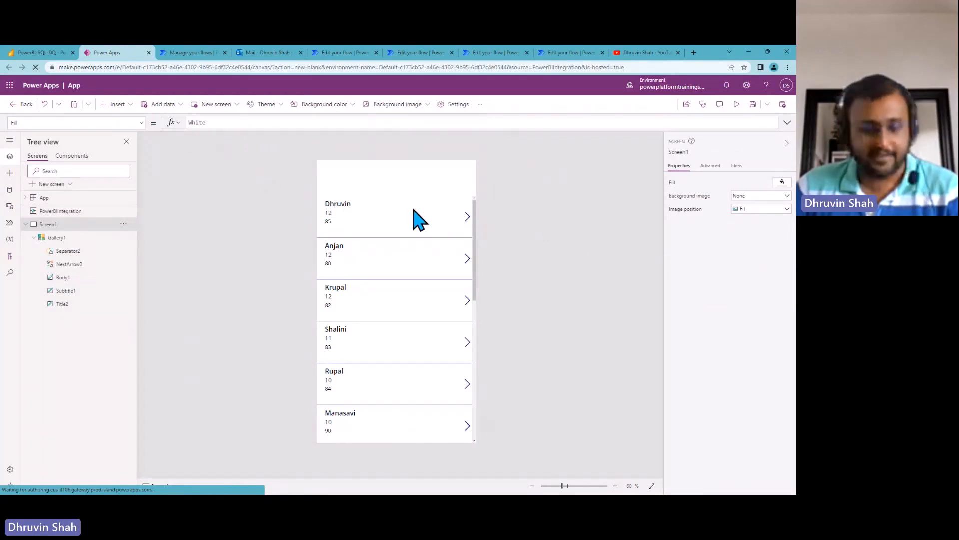
scroll(470, 263, "down", 7)
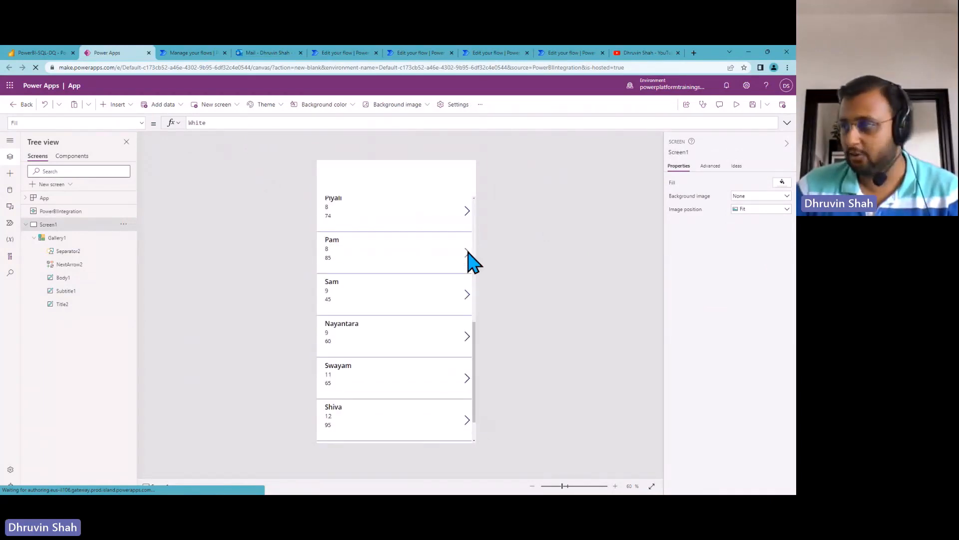
scroll(470, 263, "down", 1)
scroll(470, 262, "up", 4)
scroll(469, 263, "up", 5)
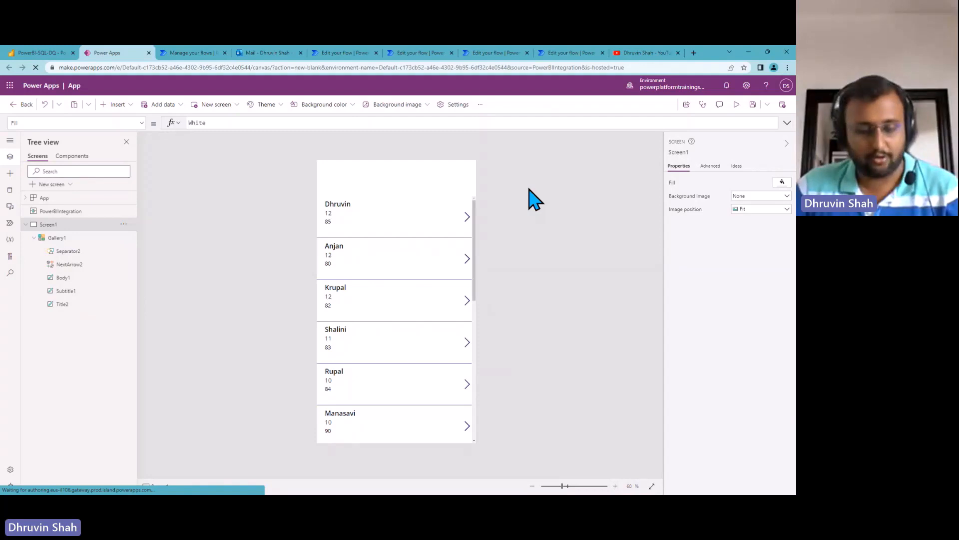
Step: Save the app under the name PowerBIApp-StudentInforamtion
key("ctrl+s")
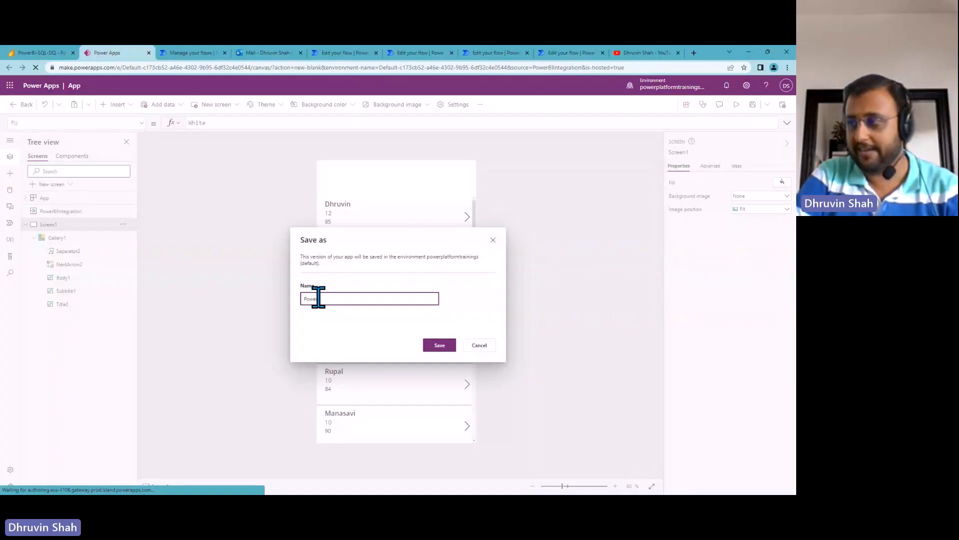
type("Power Ap")
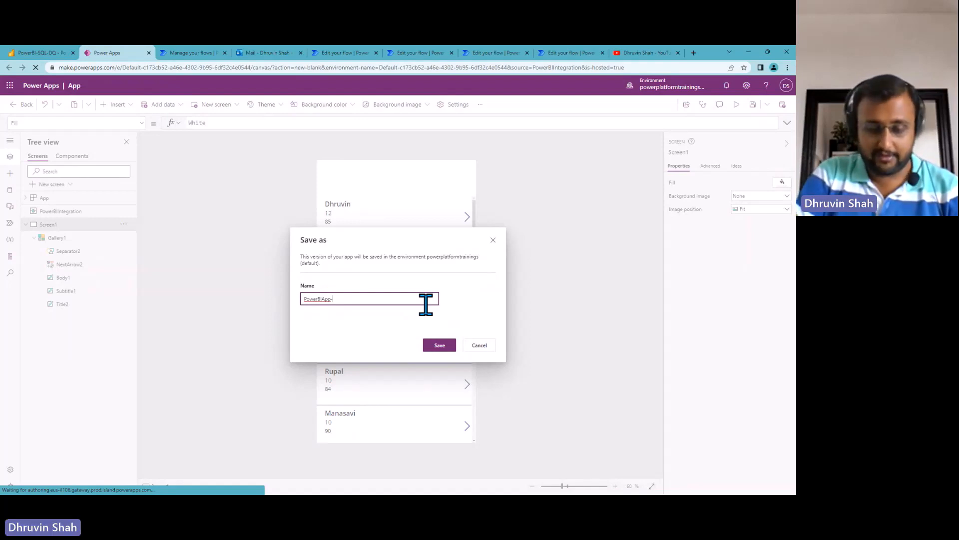
type("StudentInforamtion")
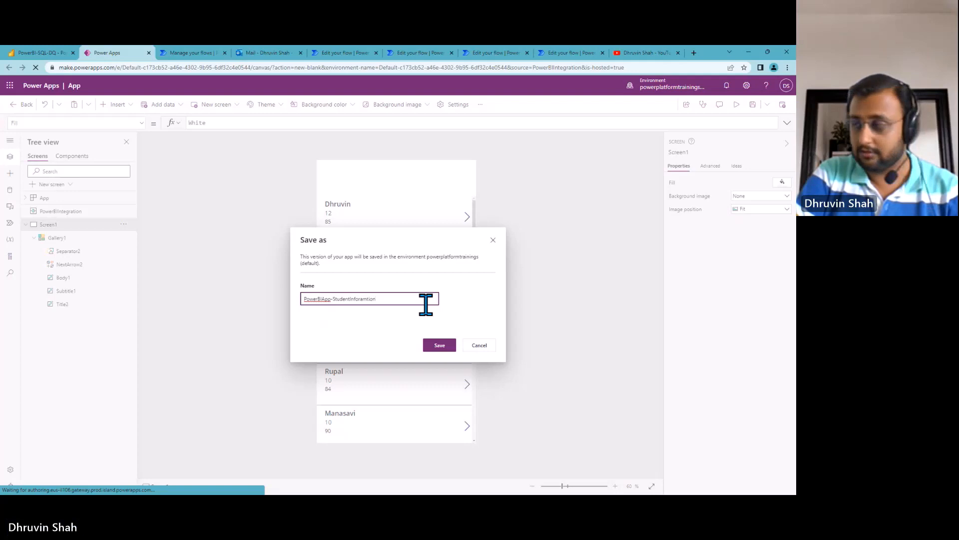
left_click(440, 345)
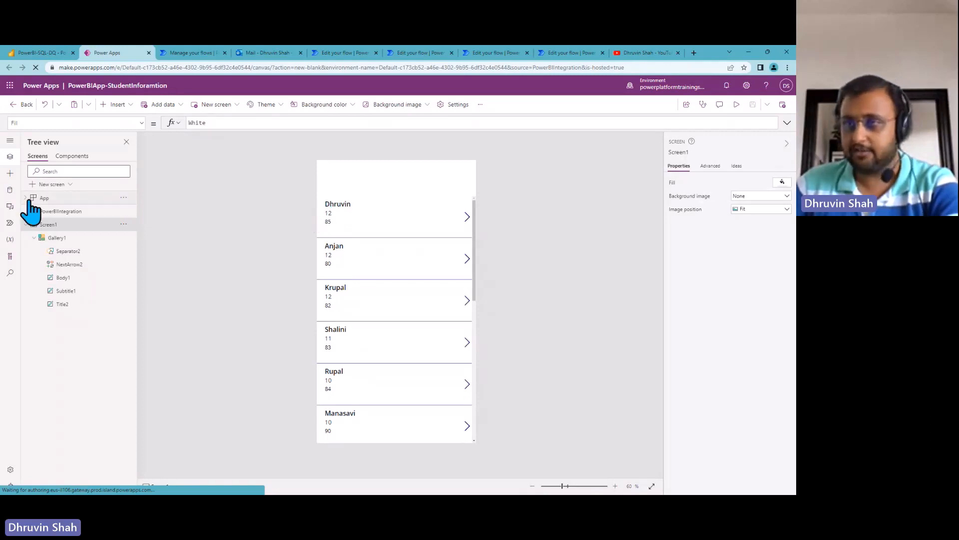
Step: Add the StudentDetails table as a data source through the PowerPlatfomDev SQL Server connection and dismiss the notification
left_click(9, 190)
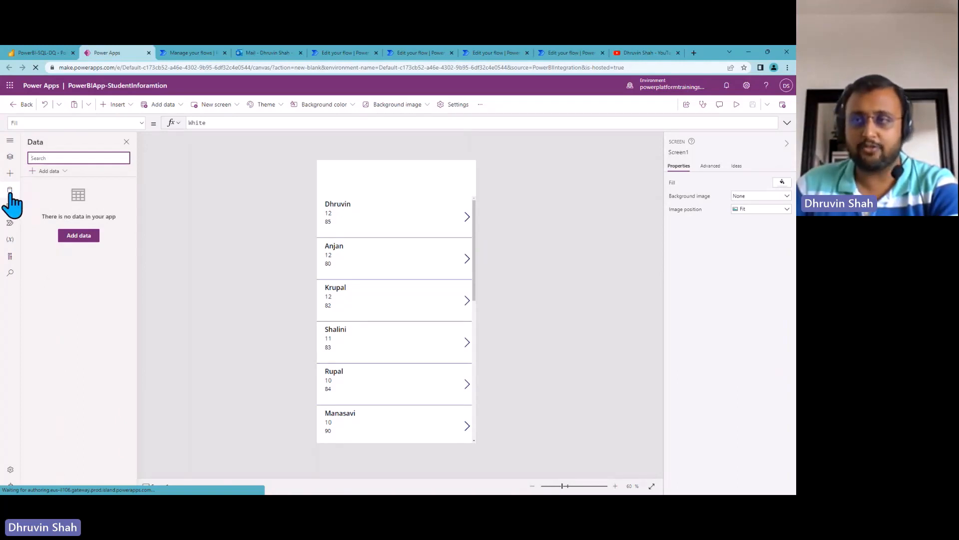
left_click(46, 170)
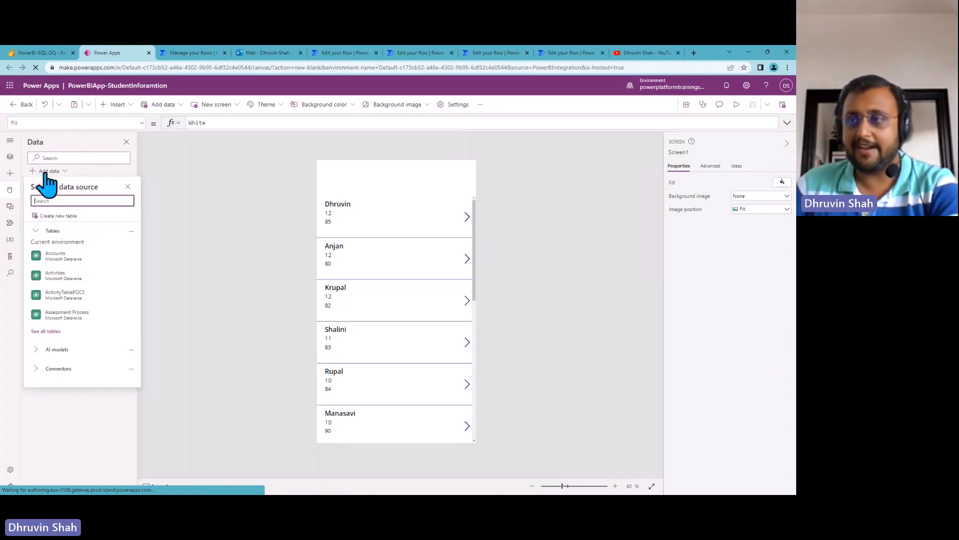
type("s")
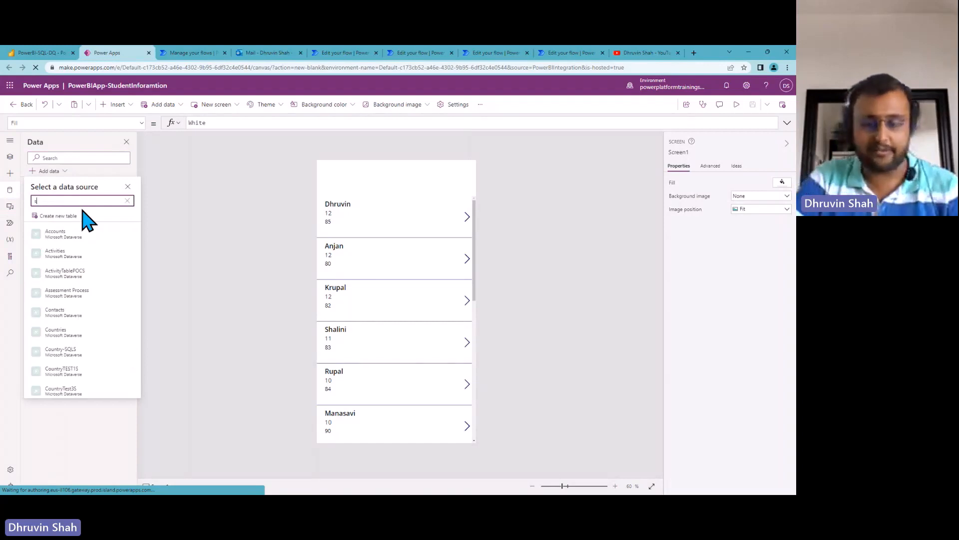
type("ql ser")
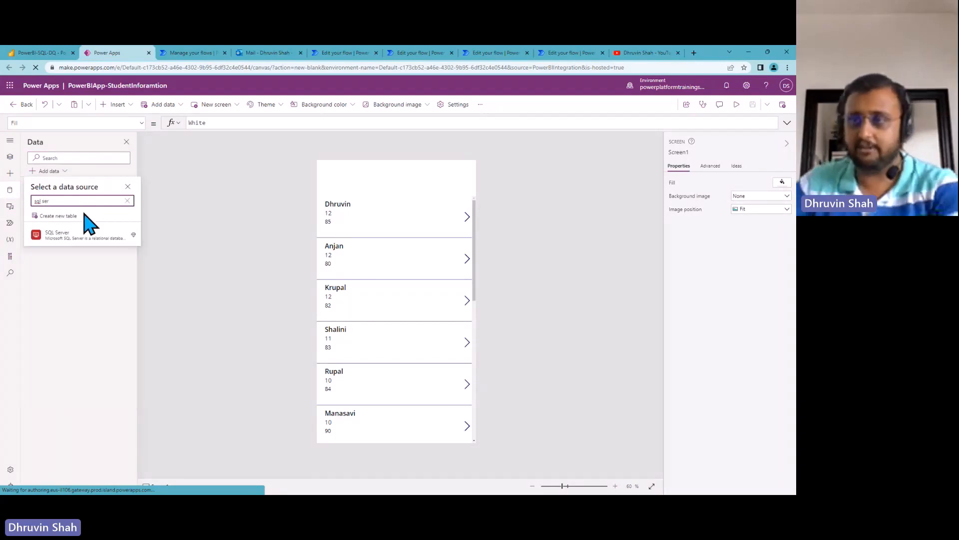
left_click(90, 240)
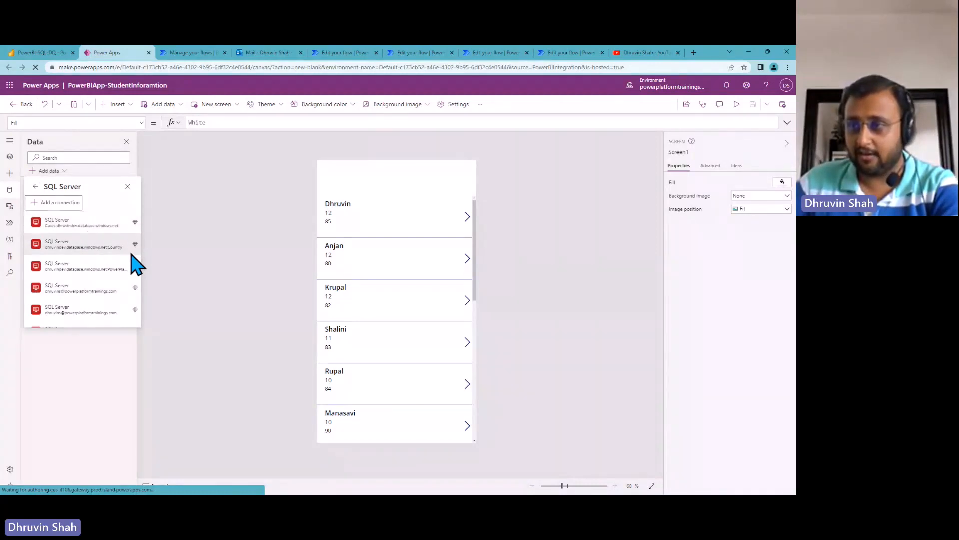
mouse_move(137, 251)
scroll(125, 267, "down", 2)
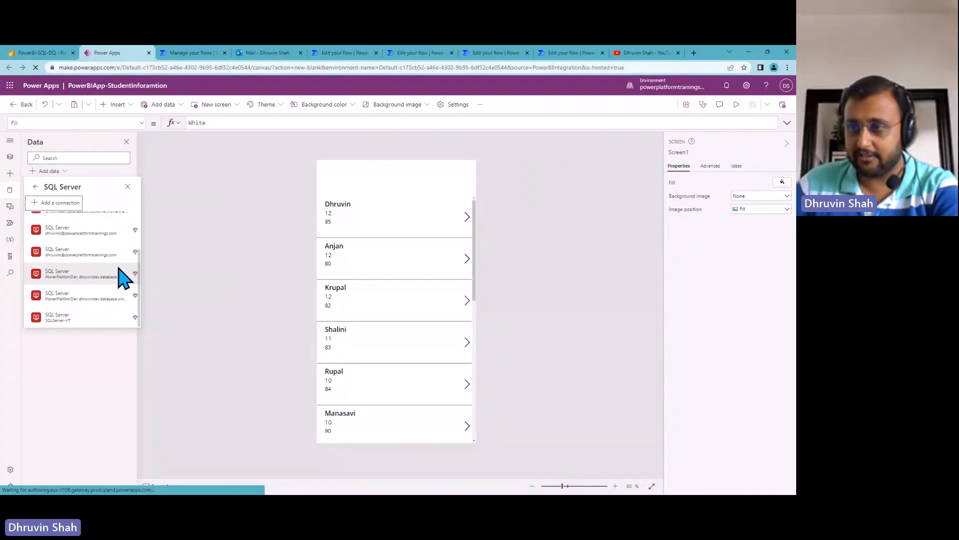
left_click(88, 302)
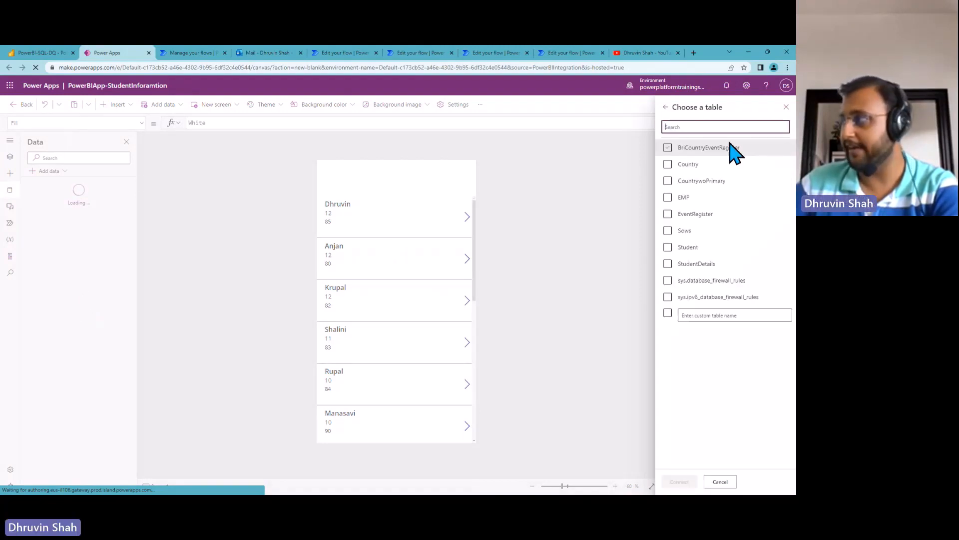
left_click(667, 264)
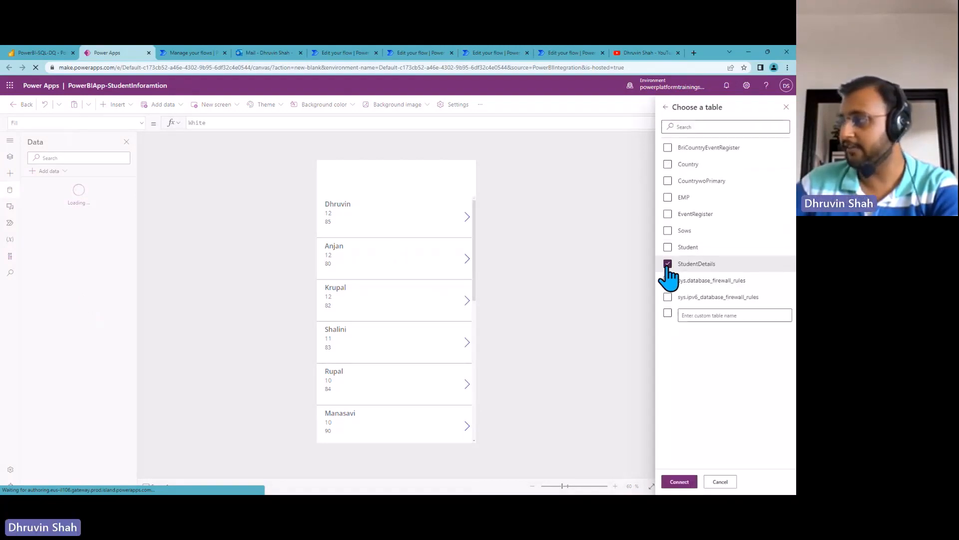
left_click(682, 482)
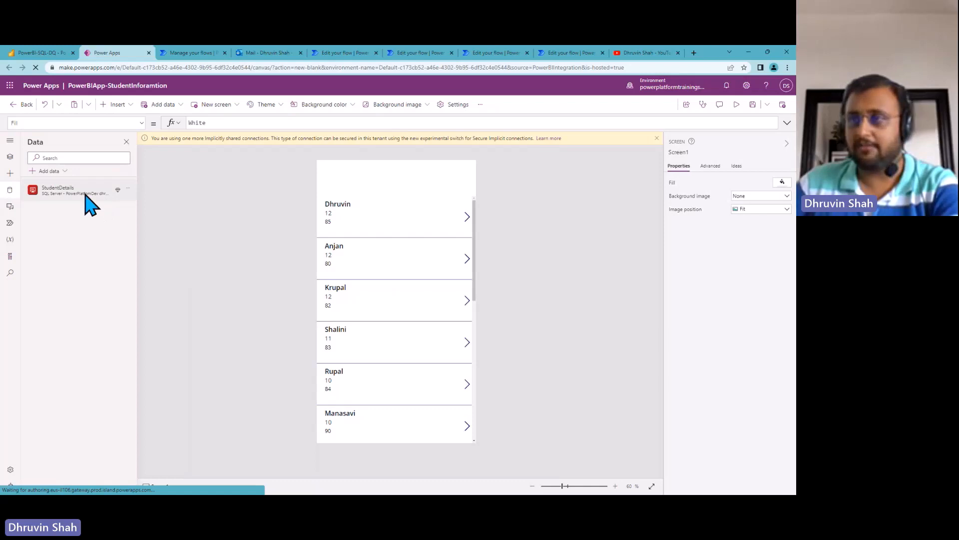
mouse_move(79, 191)
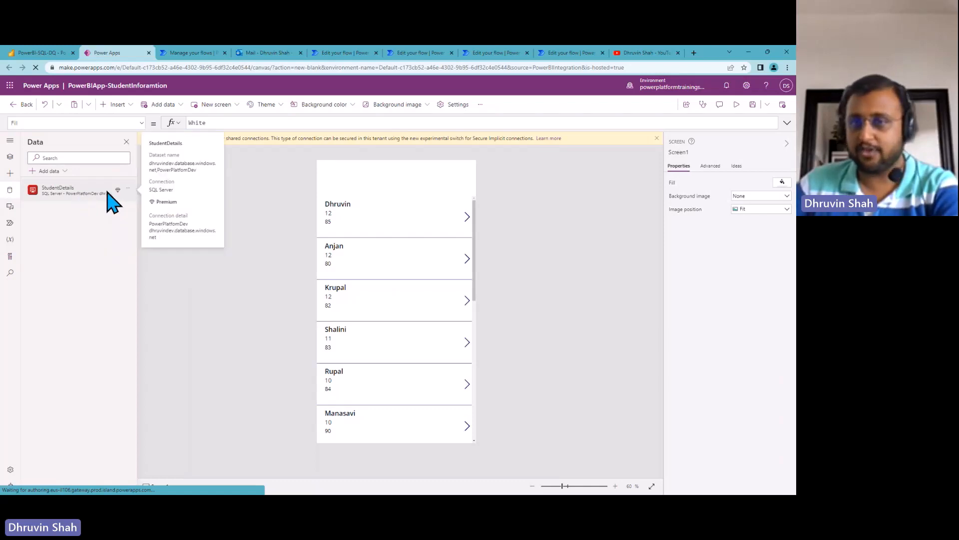
left_click(657, 138)
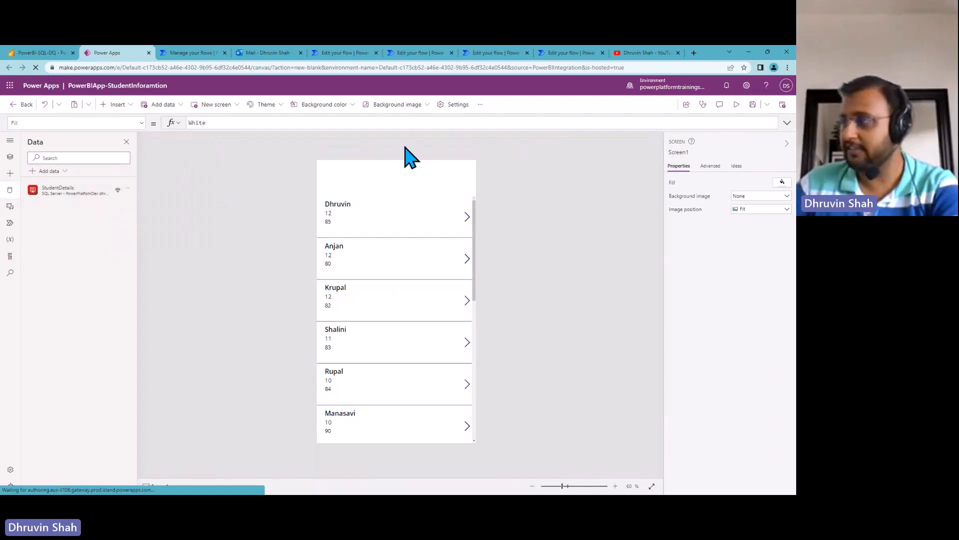
Step: Collapse Screen1 in the tree view and add a new screen from the Form template
left_click(11, 157)
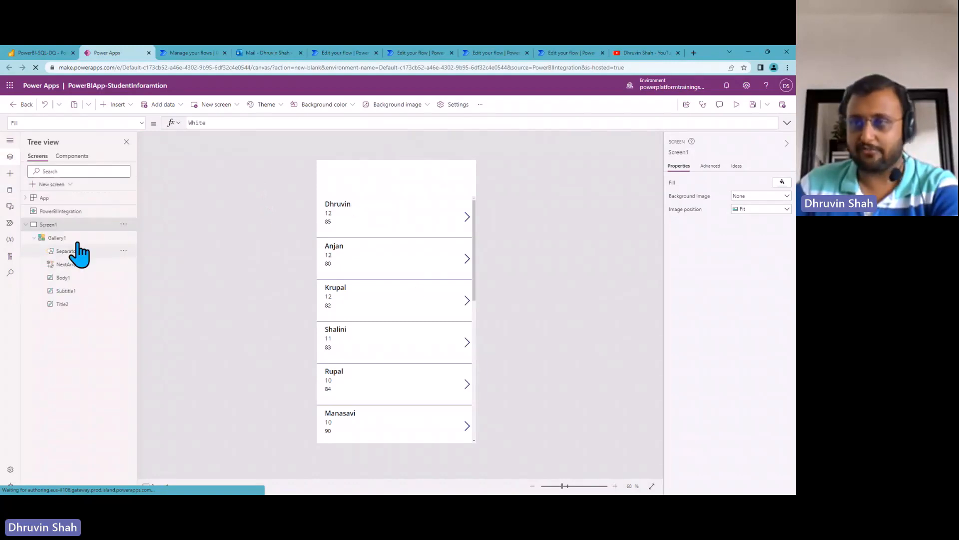
left_click(26, 225)
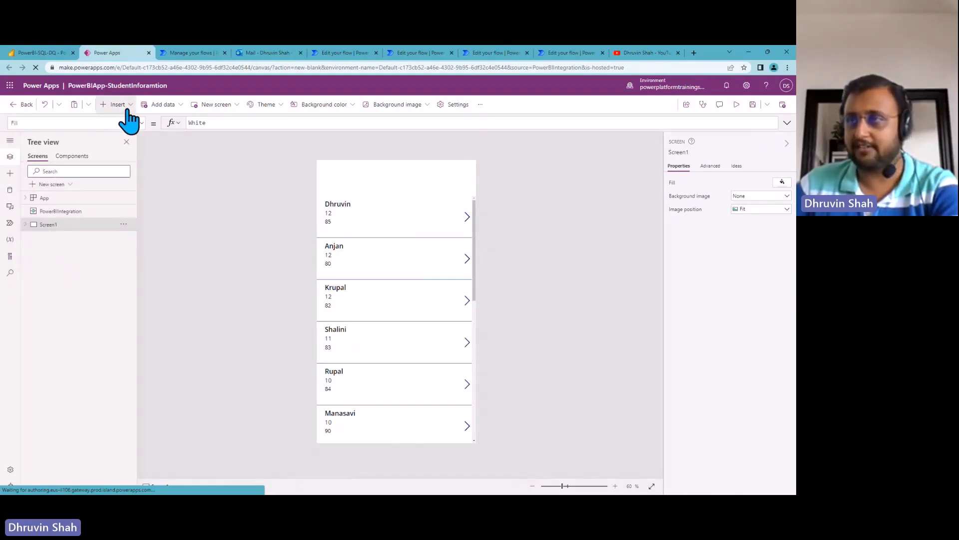
left_click(71, 185)
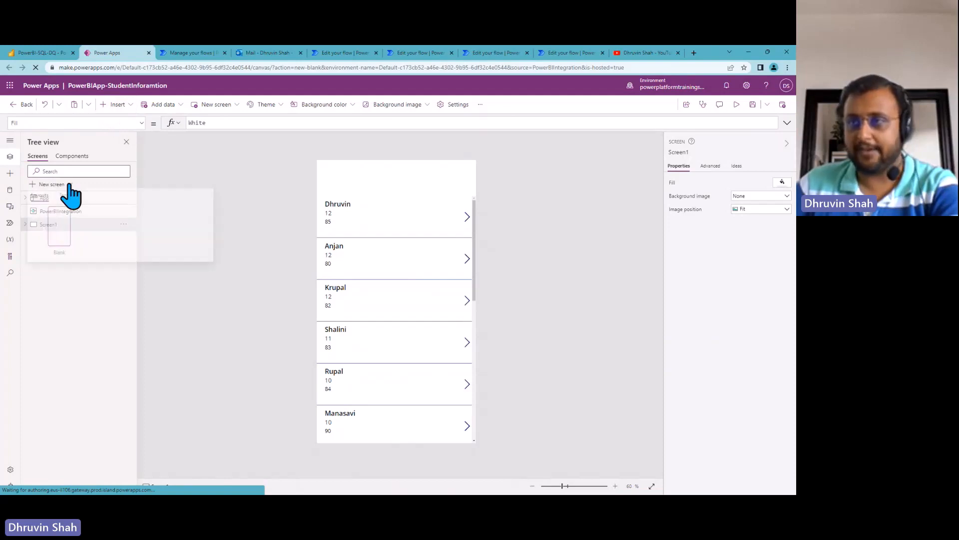
left_click(74, 199)
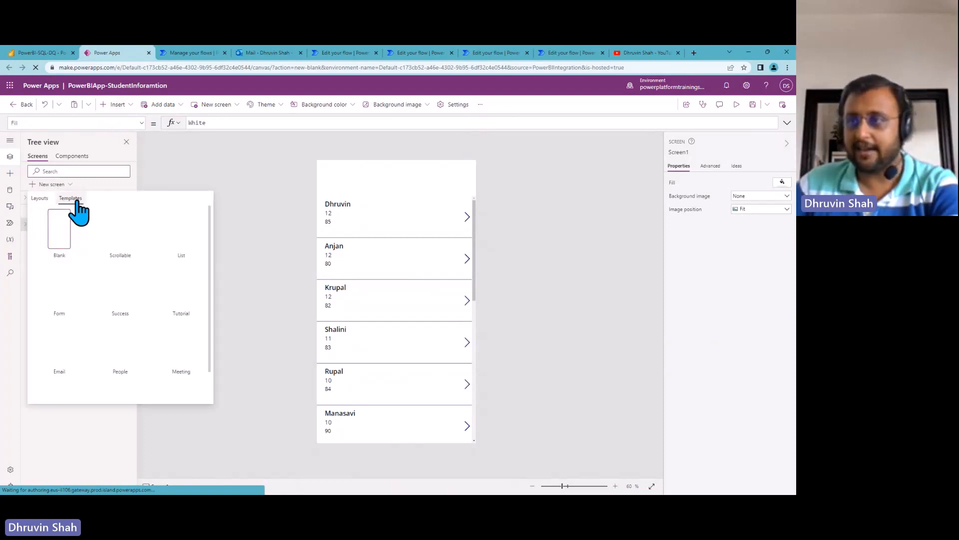
left_click(70, 290)
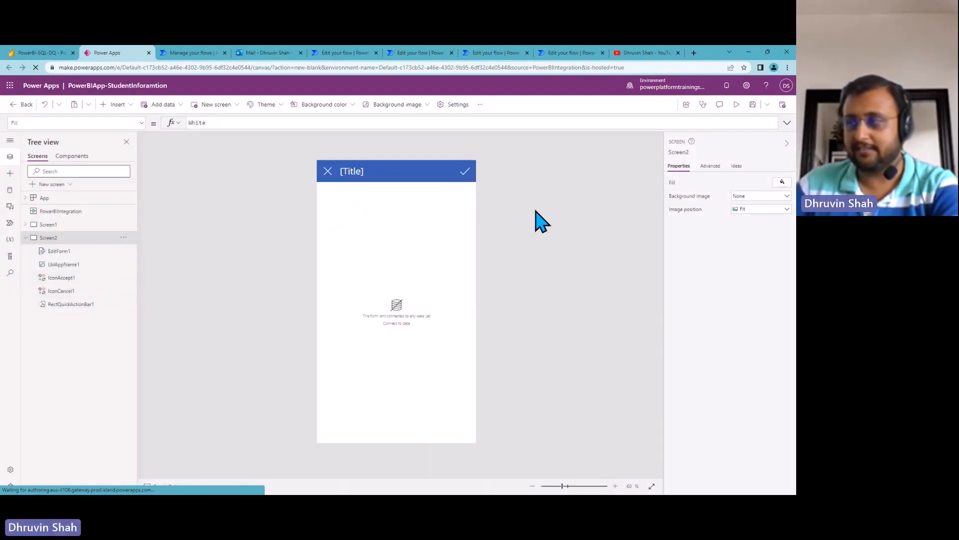
Step: Set the data source of EditForm1 on Screen2 to the StudentDetails table
left_click(383, 259)
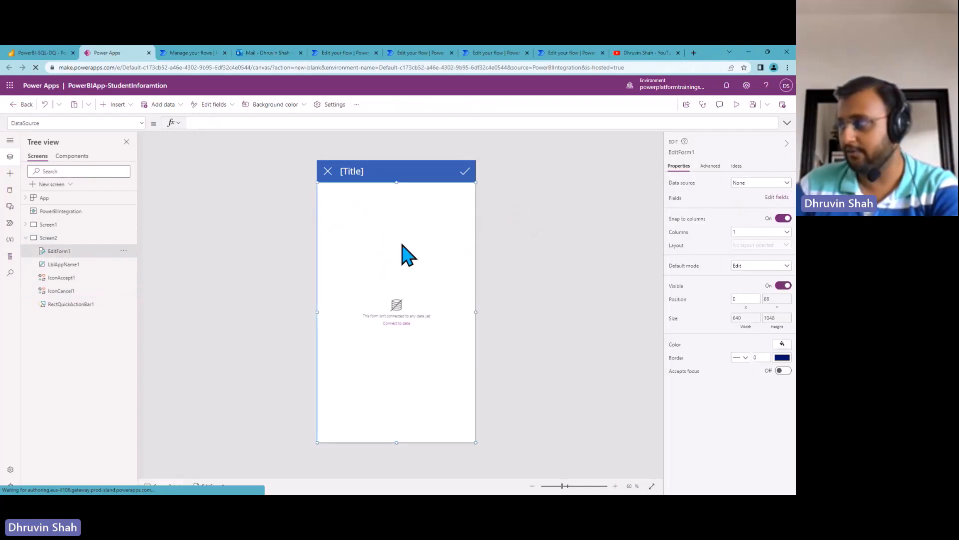
left_click(754, 184)
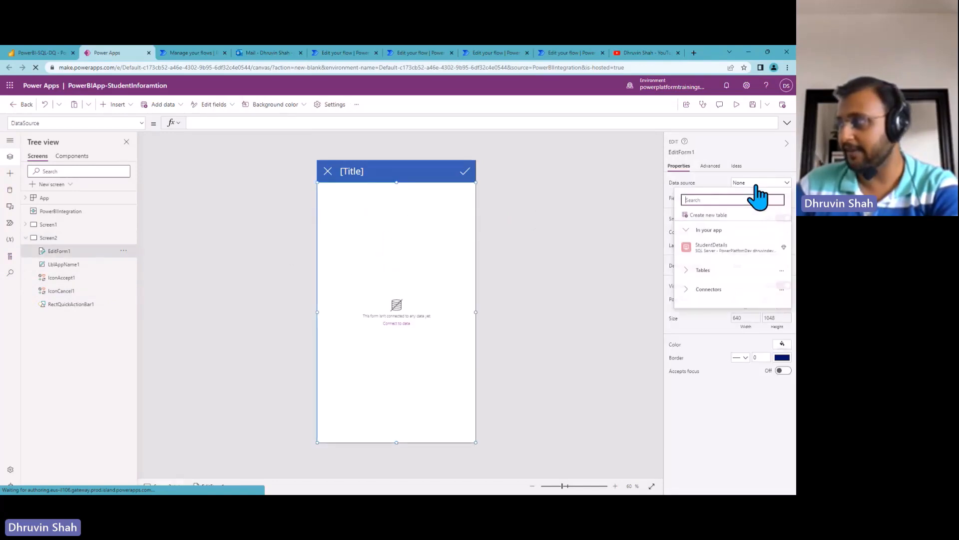
left_click(711, 247)
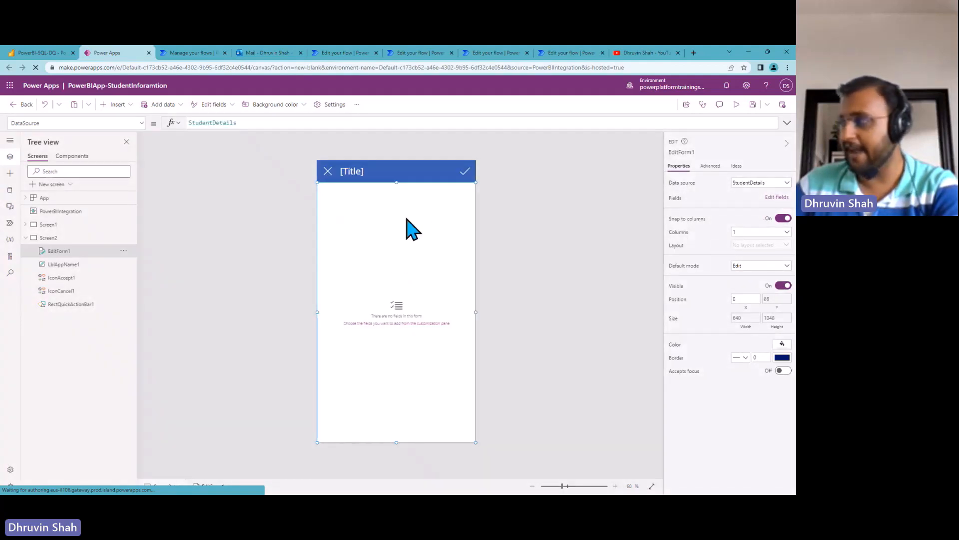
Step: Add the Name, Score, Grade, Gender, Fees Paid, Country and Admission Year fields to EditForm1
left_click(777, 198)
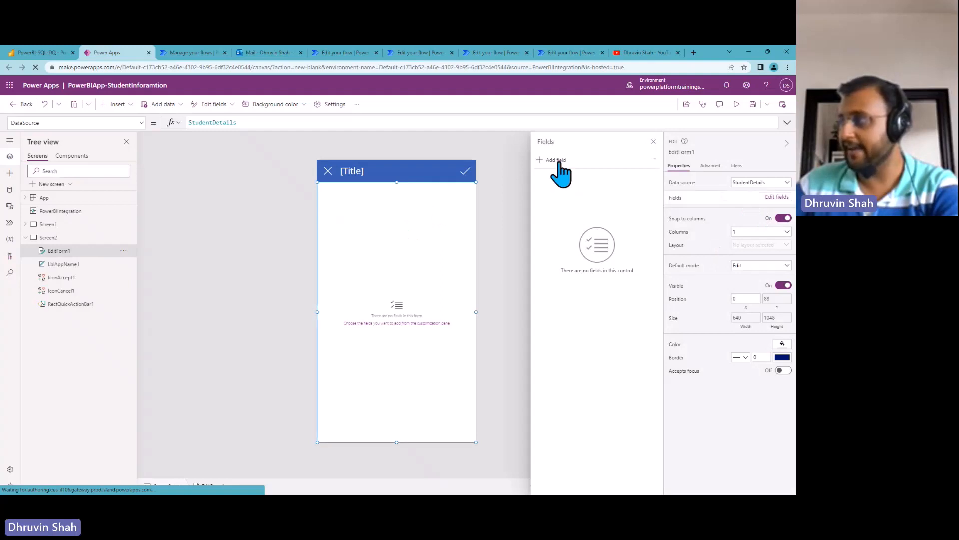
left_click(560, 161)
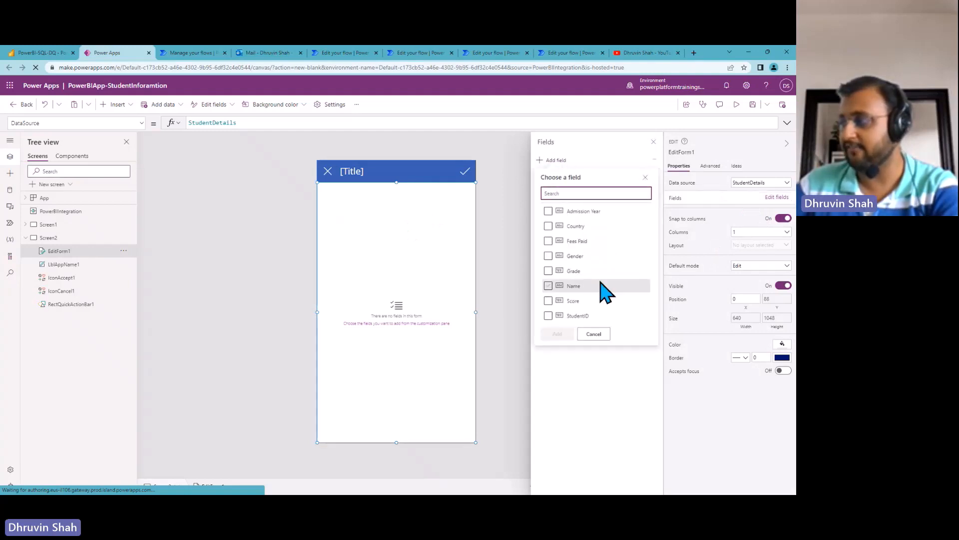
left_click(548, 286)
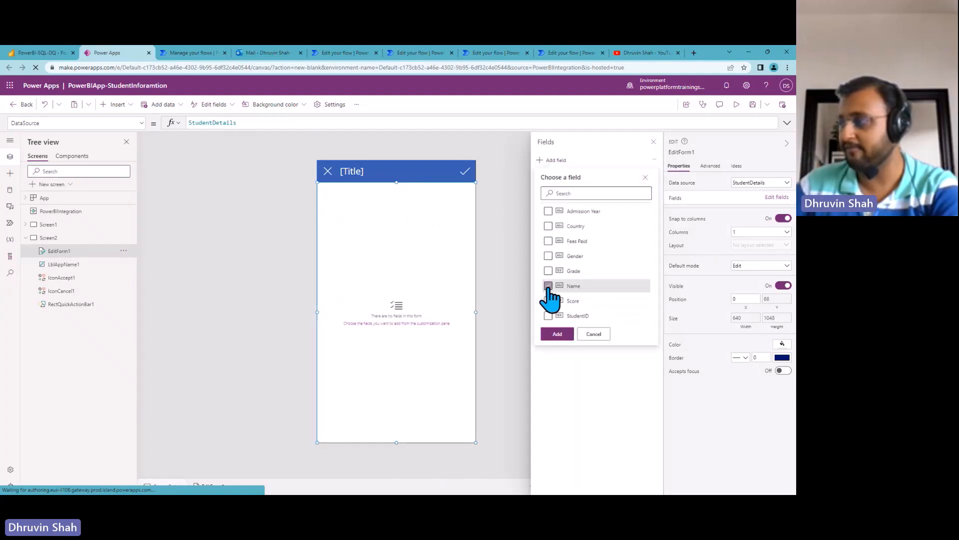
left_click(548, 300)
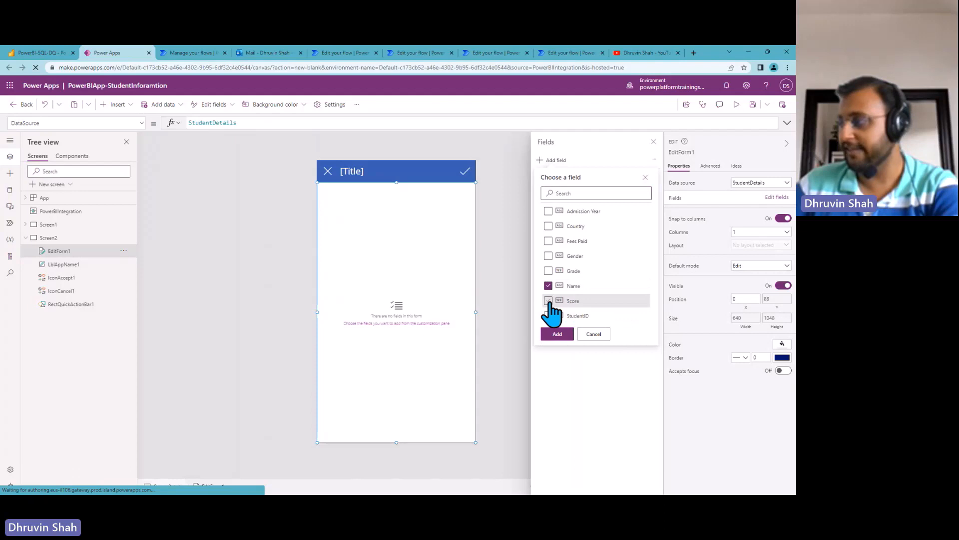
left_click(548, 255)
left_click(549, 271)
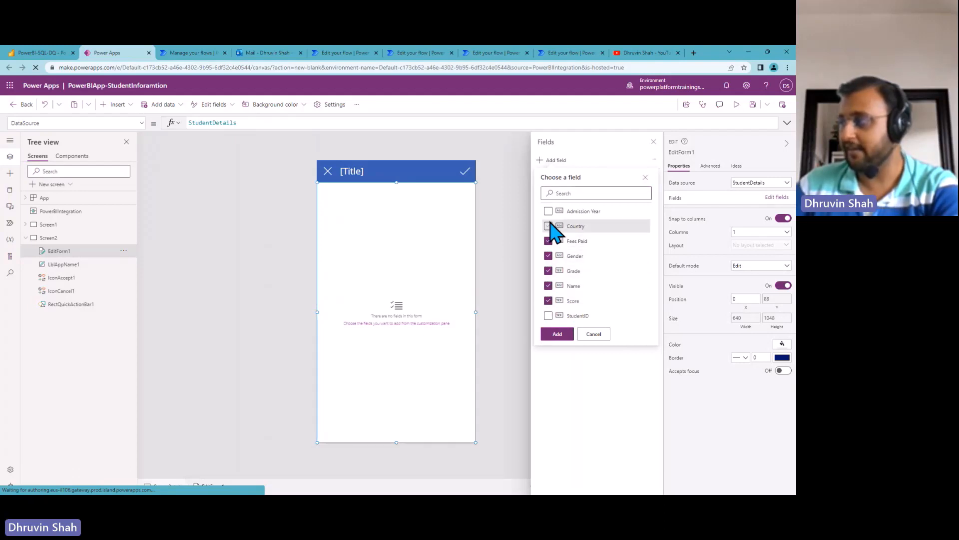
left_click(548, 226)
left_click(548, 241)
left_click(548, 211)
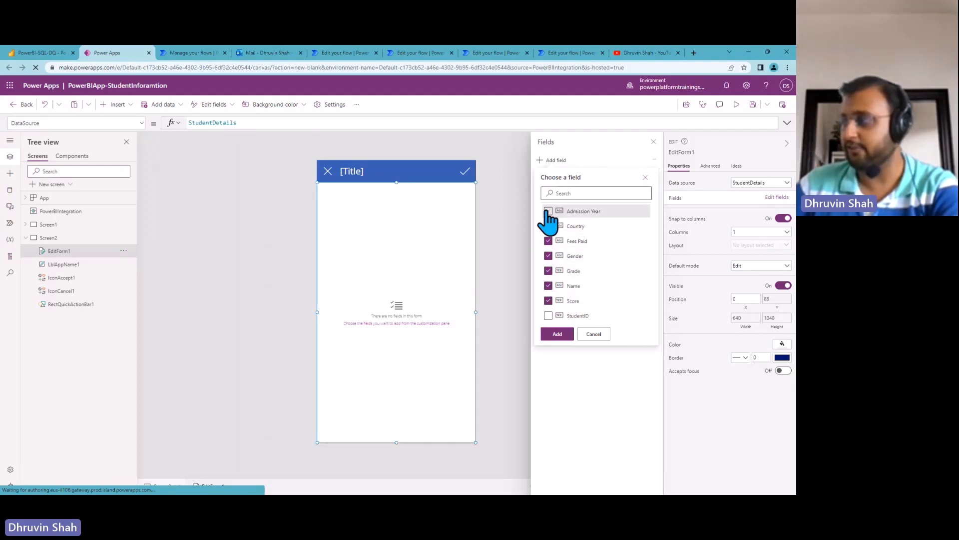
left_click(558, 334)
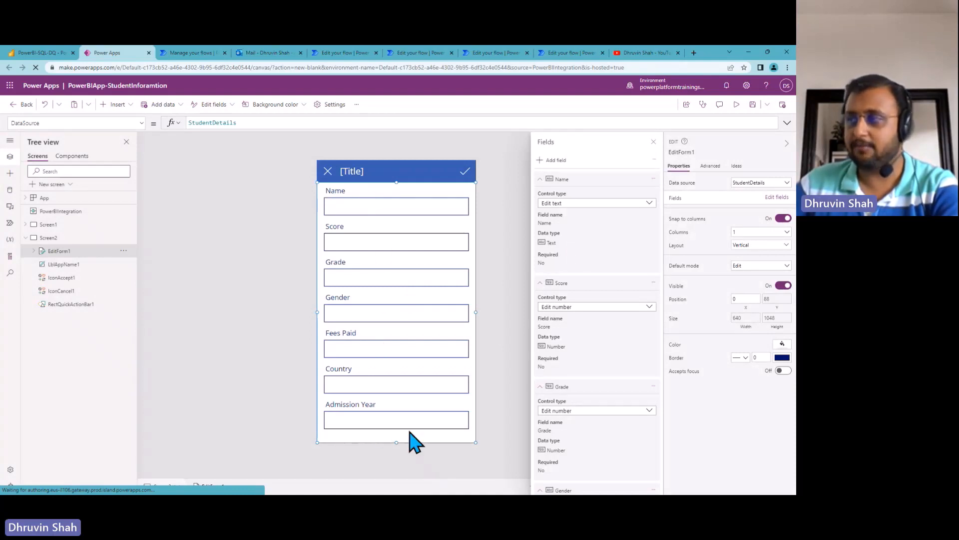
Step: Change the title label of the form screen to Student Details
left_click(353, 170)
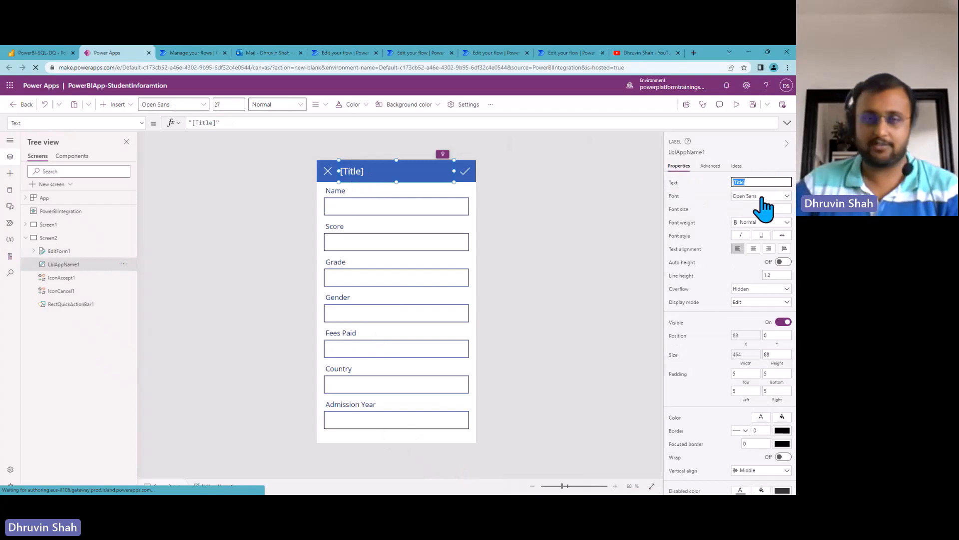
type("Student Details")
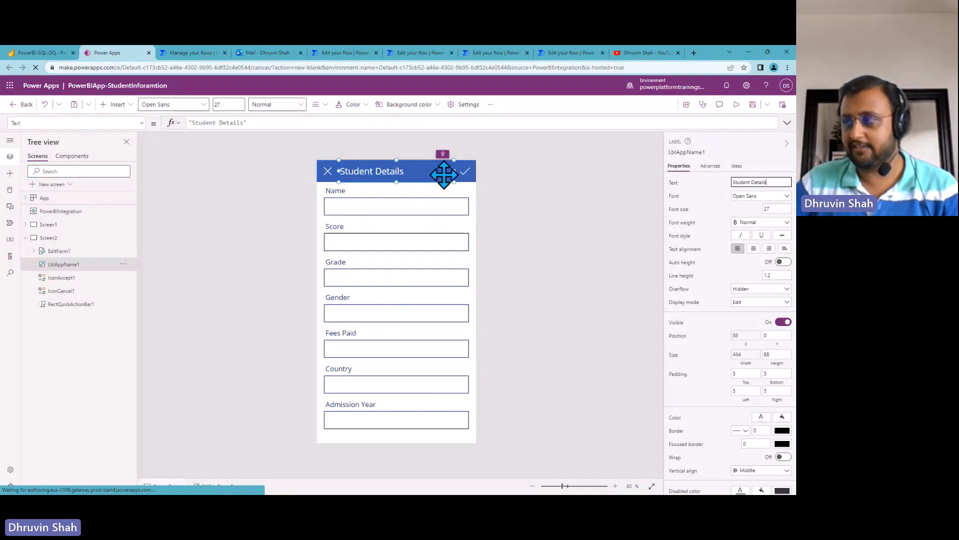
left_click(379, 189)
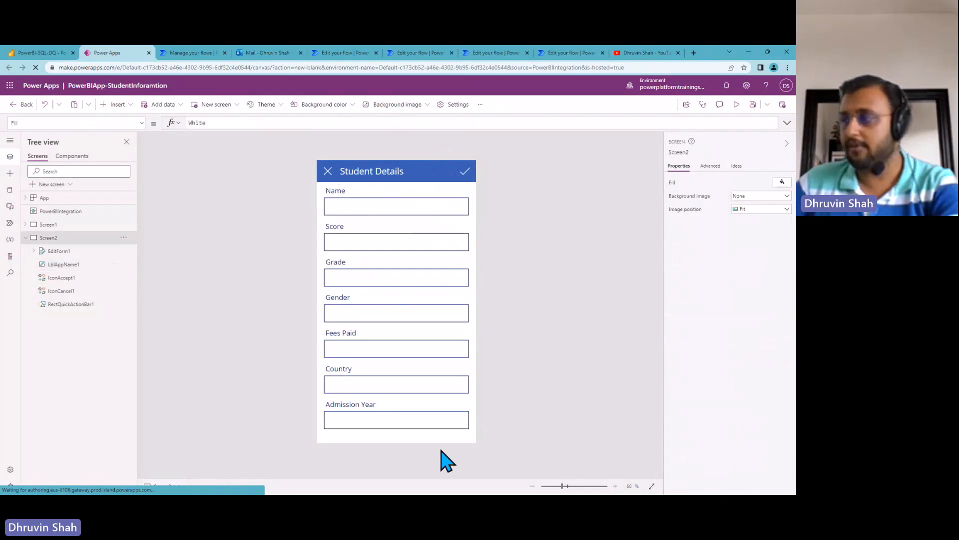
Step: Check the accept icon's OnSelect formula and set the cancel icon's OnSelect to Back()
left_click(464, 172)
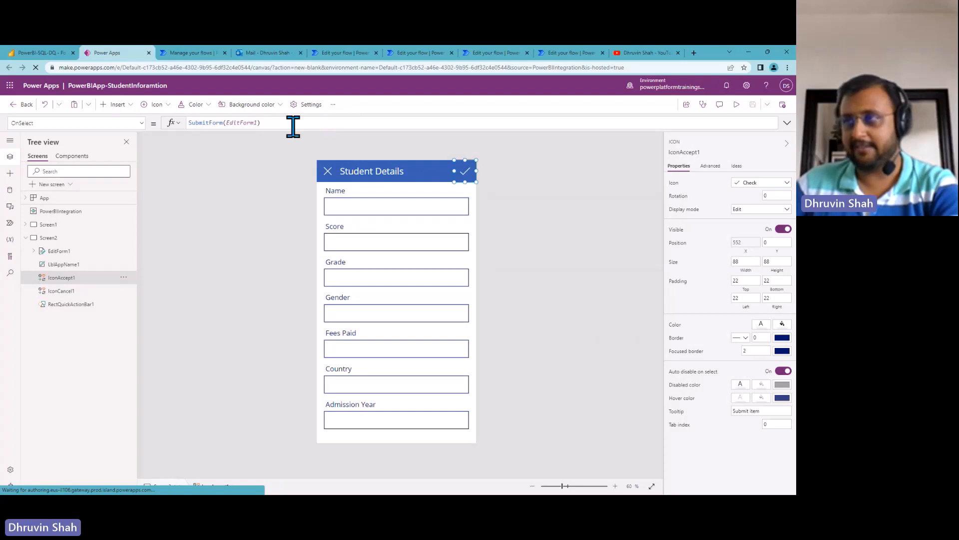
left_click(329, 172)
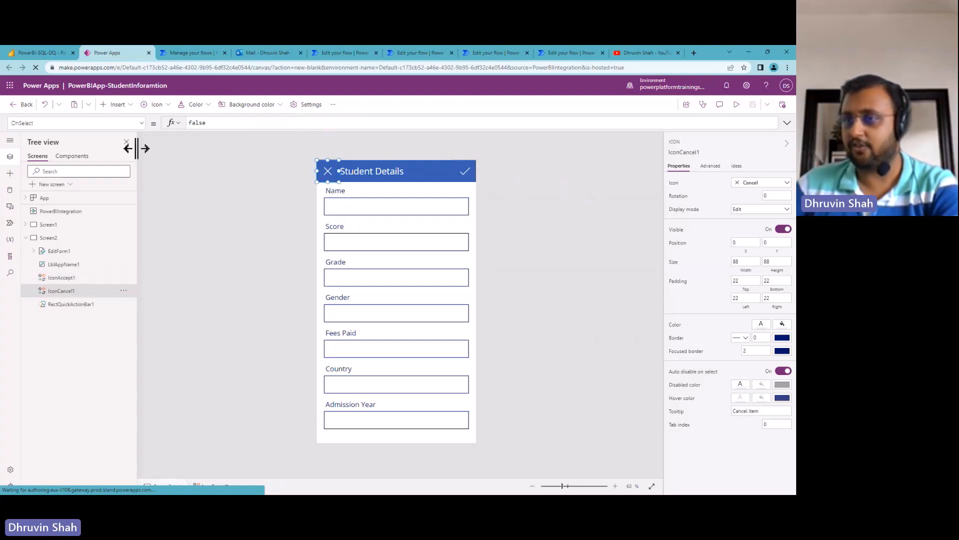
double_click(205, 123)
type("Back")
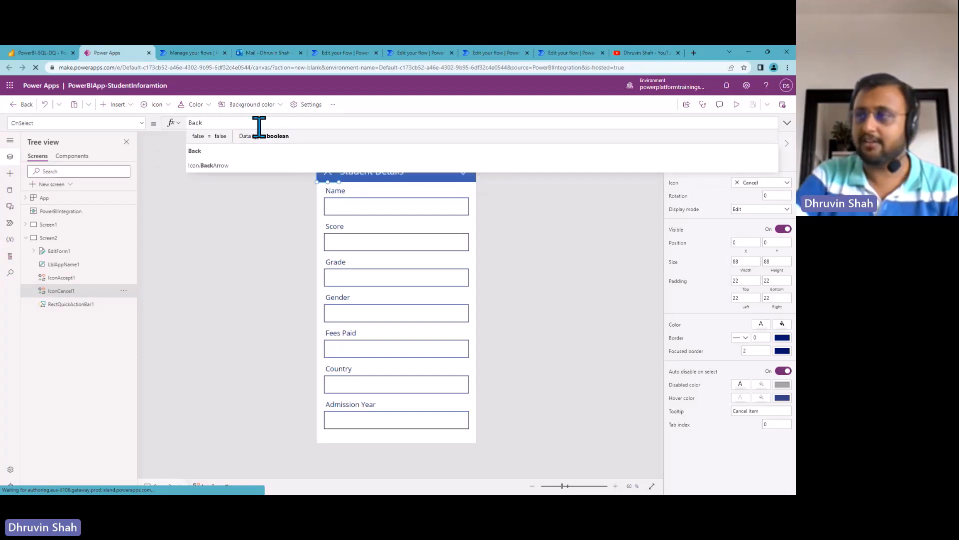
type("()")
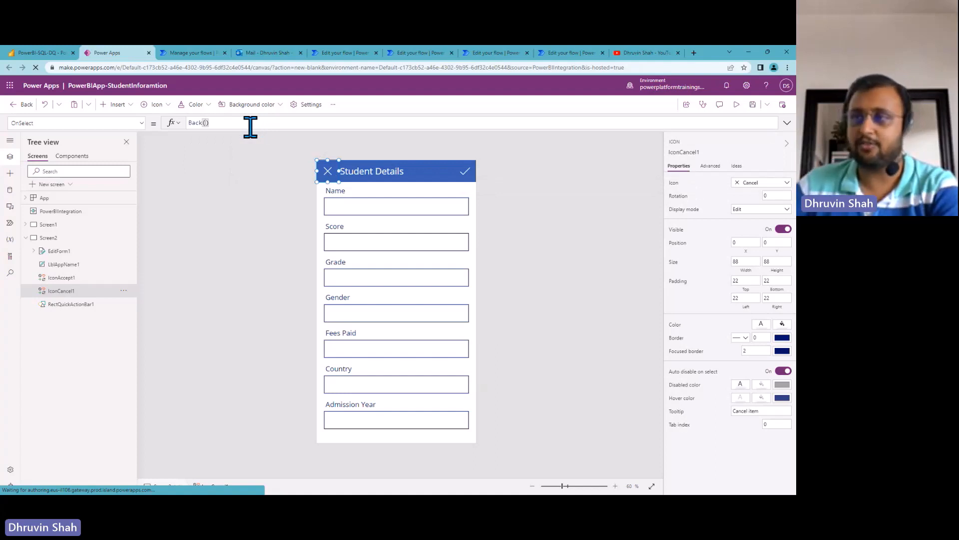
left_click(231, 188)
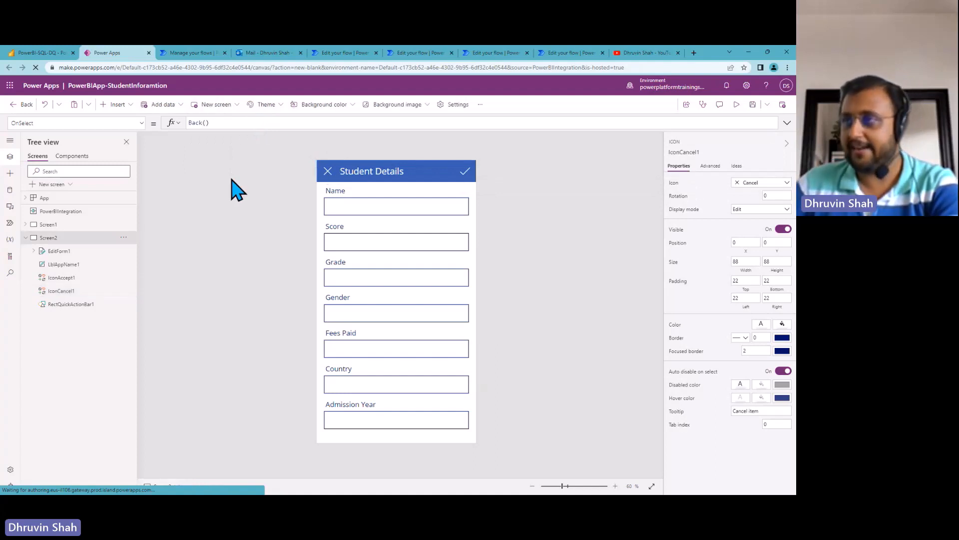
Step: Append EditForm(EditForm1) after Select(Parent) in the OnSelect formula of the gallery's NextArrow2 icon on Screen1
left_click(59, 225)
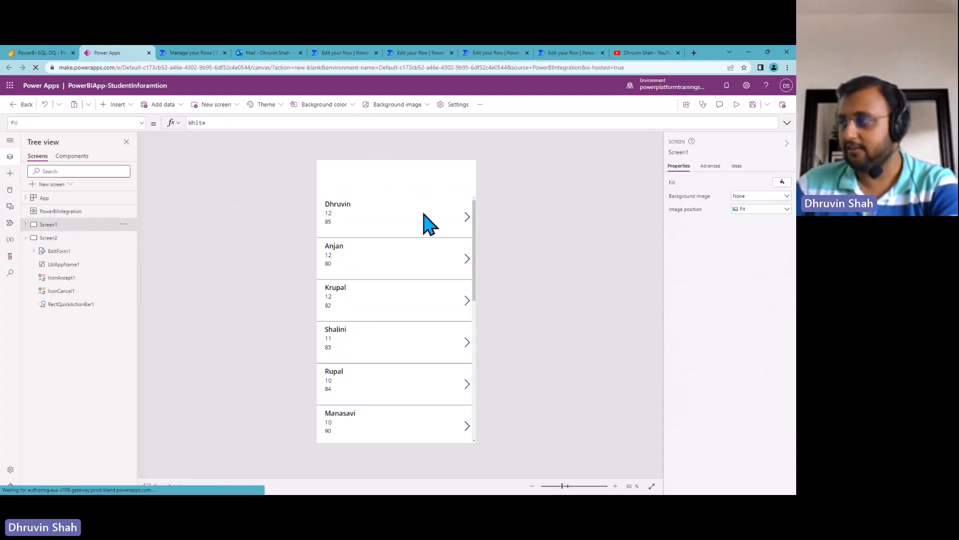
left_click(423, 215)
left_click(383, 198)
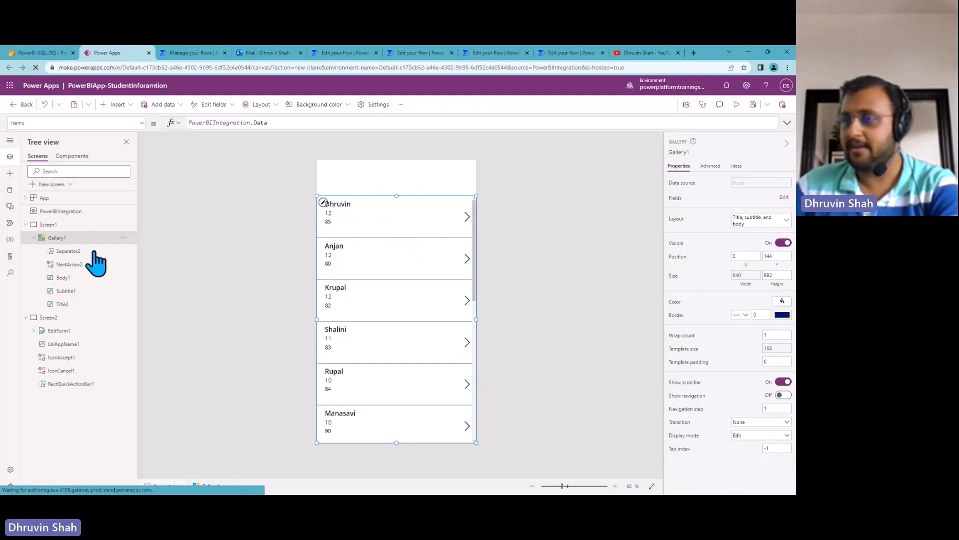
left_click(71, 319)
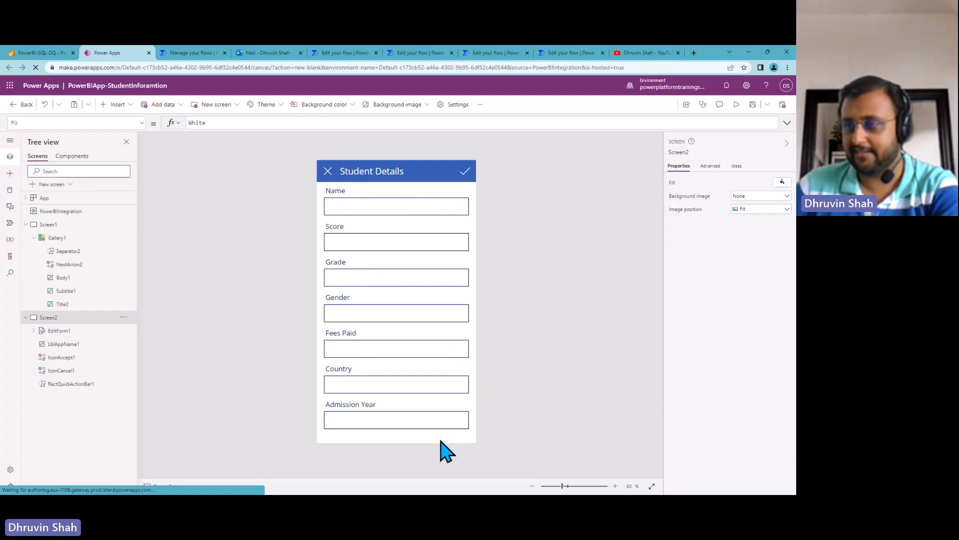
left_click(59, 225)
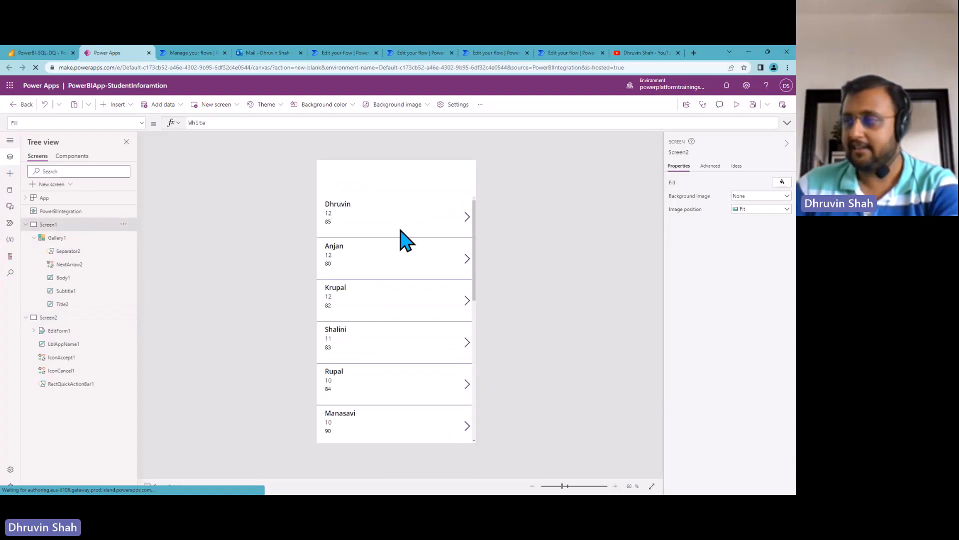
left_click(432, 203)
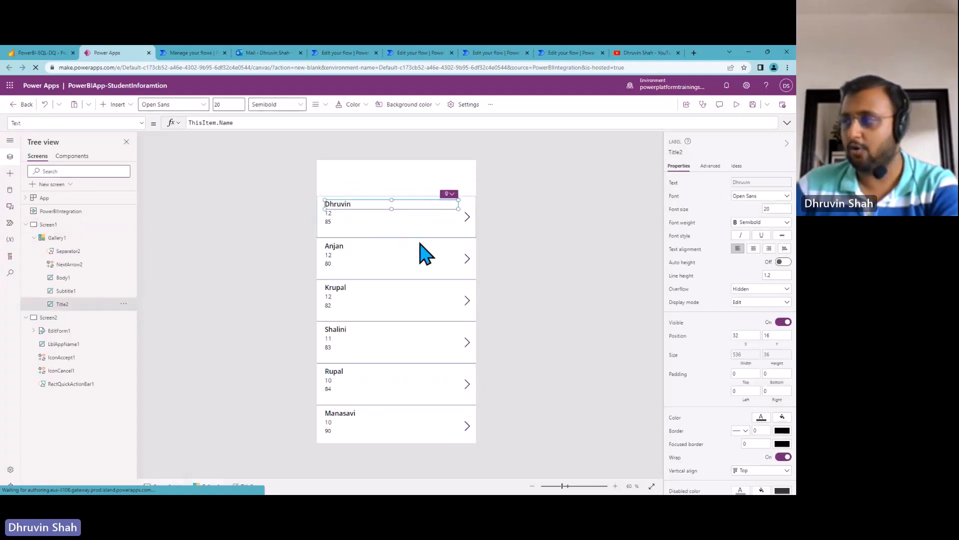
left_click(462, 231)
left_click(466, 216)
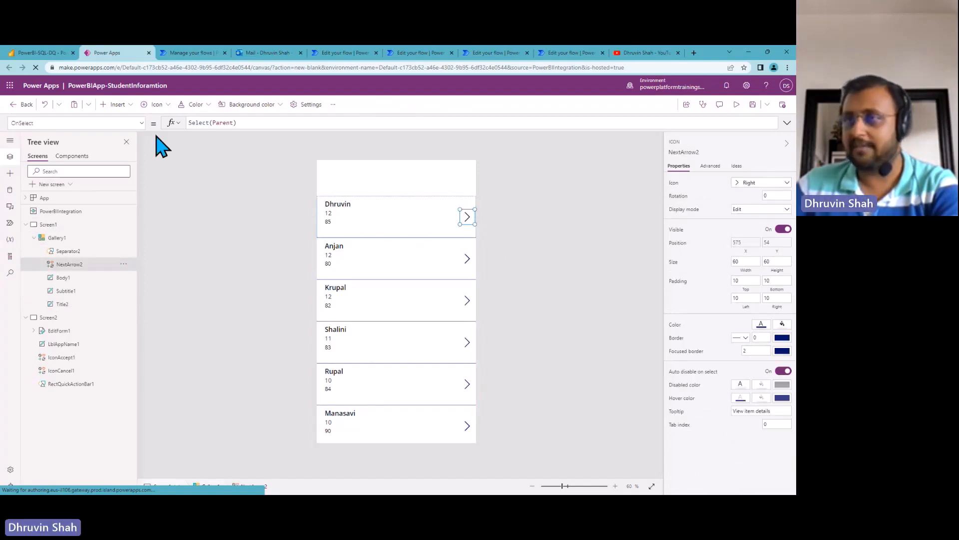
left_click(255, 123)
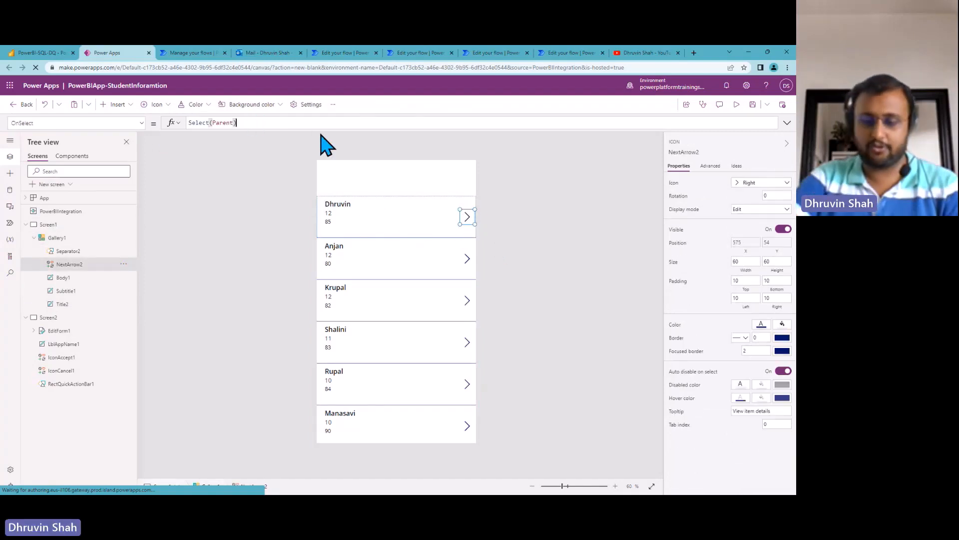
type("; E")
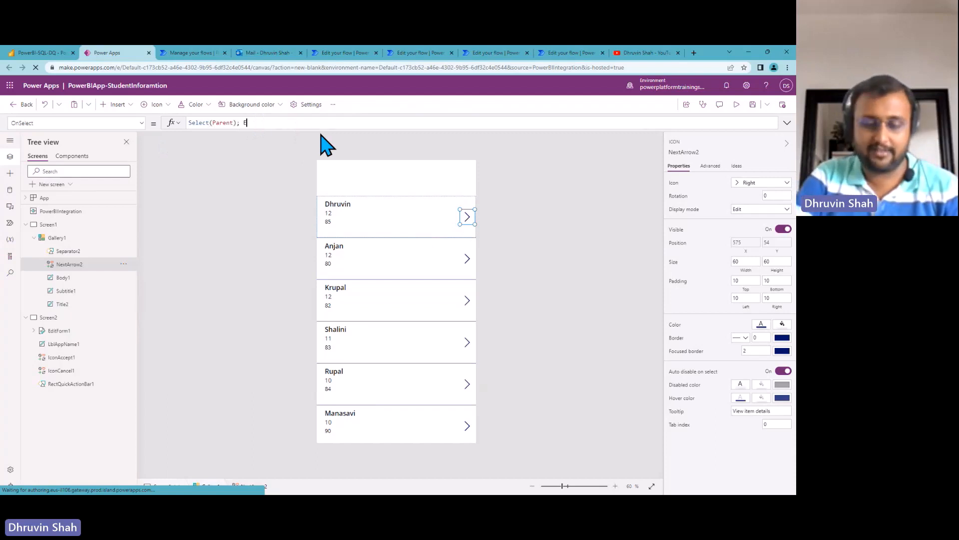
type("dit")
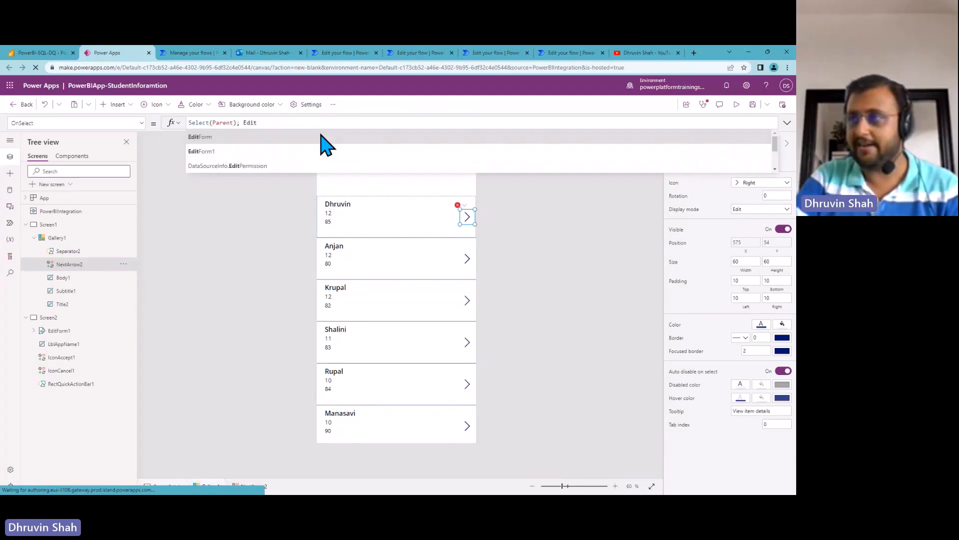
key("Tab")
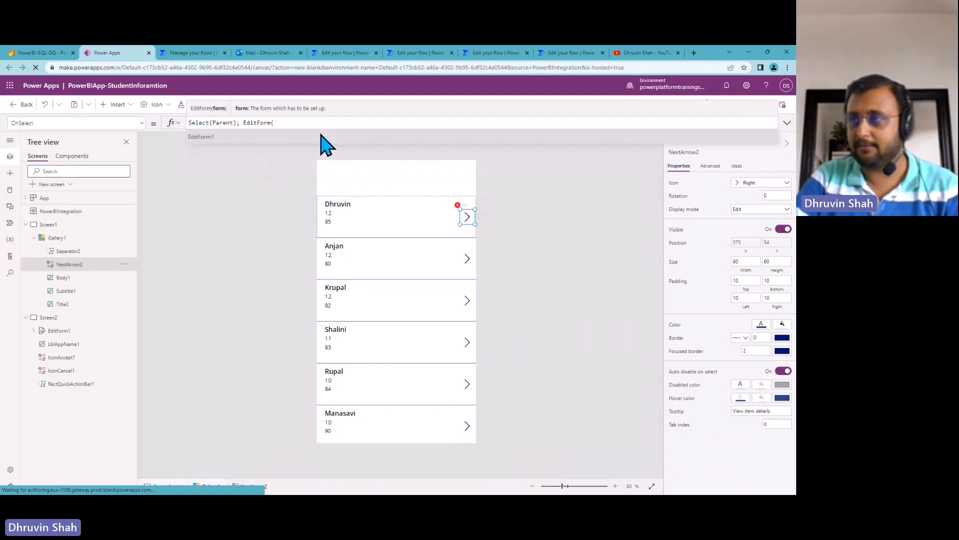
key("Tab")
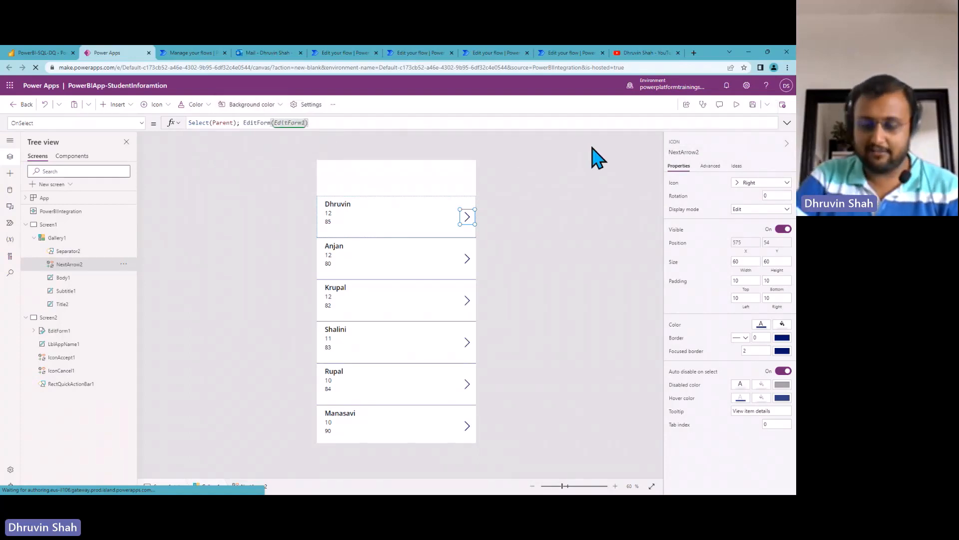
Step: Extend the NextArrow2 OnSelect formula with a Navigate call to Screen2 using ScreenTransition.None
type(";Na")
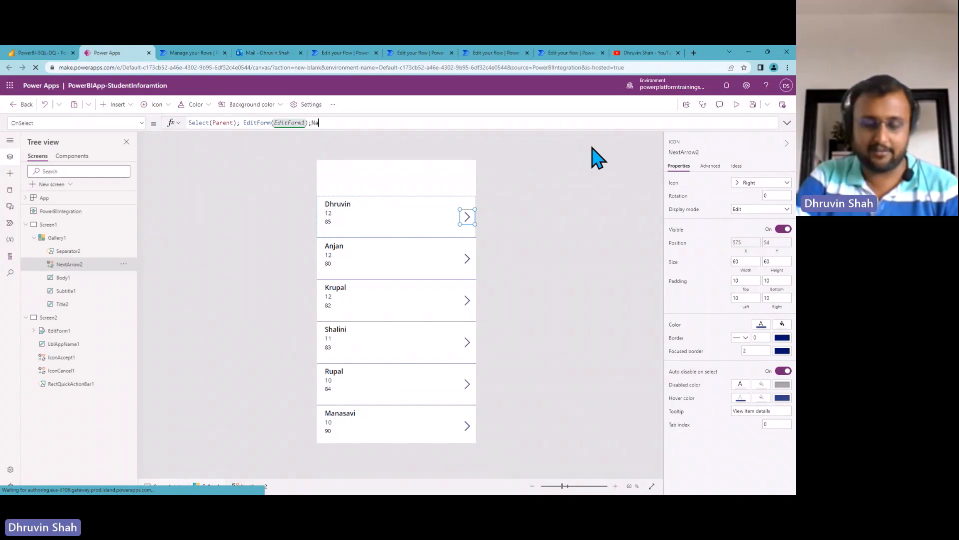
type("vigate(")
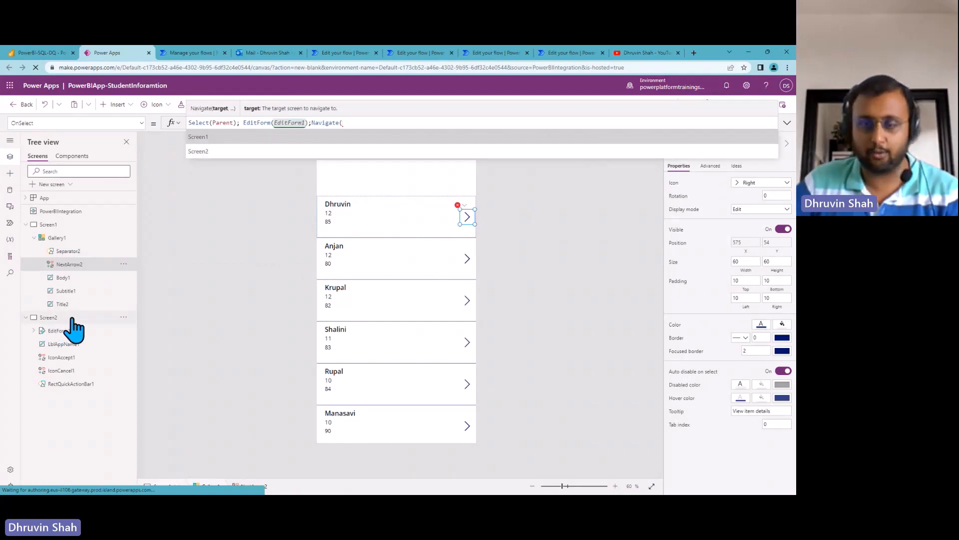
left_click(219, 151)
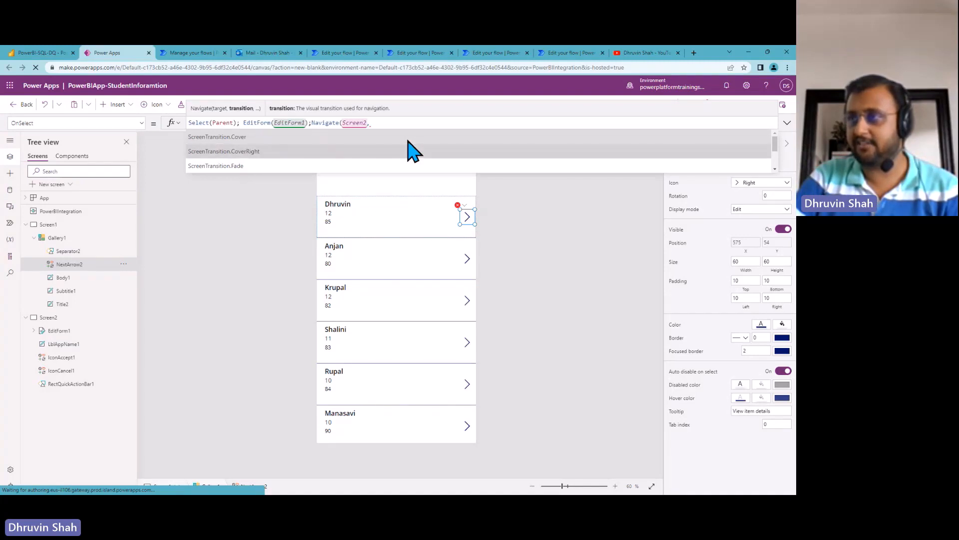
scroll(414, 151, "down", 1)
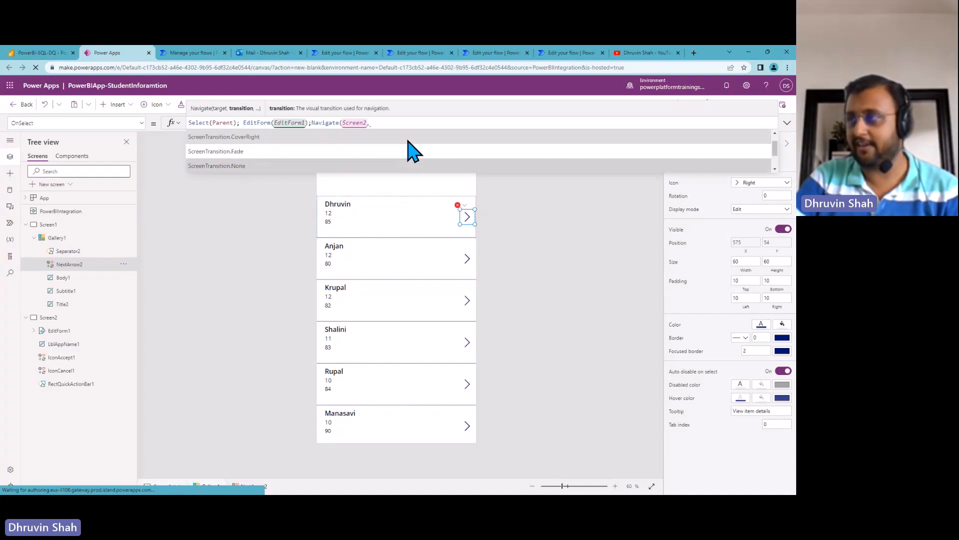
key("Return")
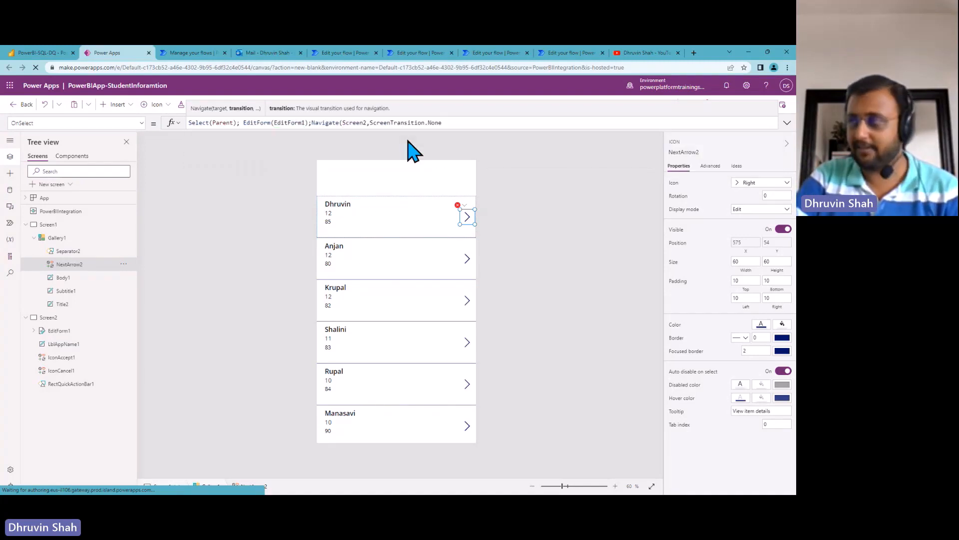
Step: Add the context record {varSelectedItem:Gallery1.Selected} to the Navigate call in NextArrow2's OnSelect and test the first student's arrow
type(",")
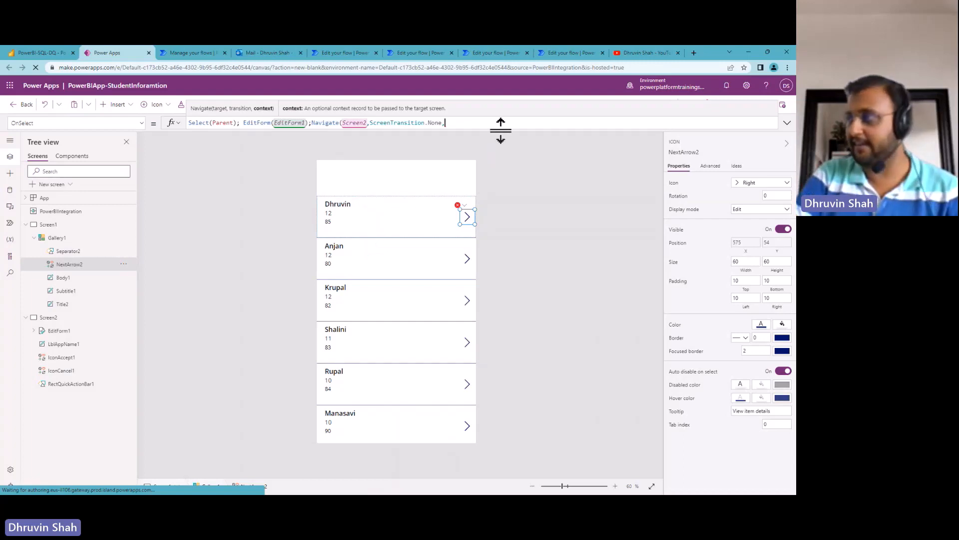
type("{varSelect")
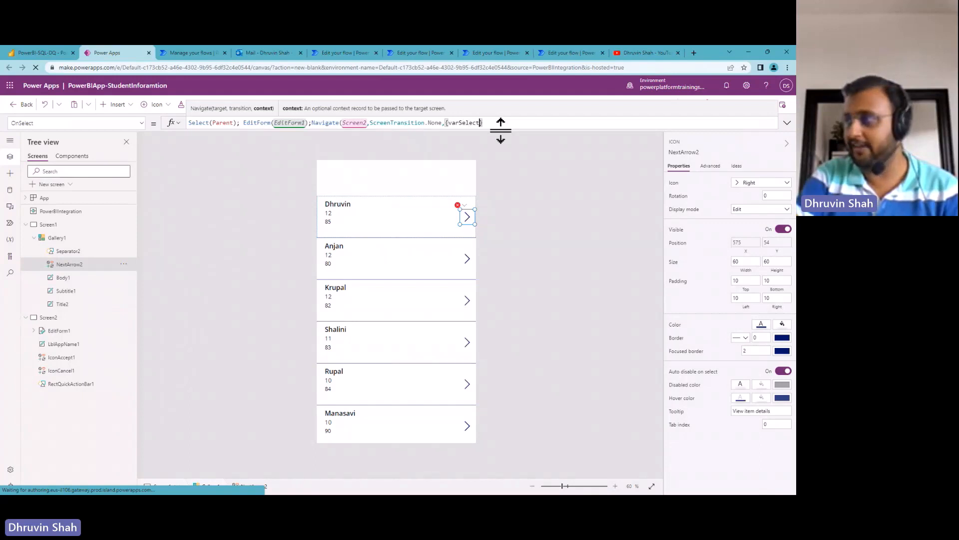
type("edItem:")
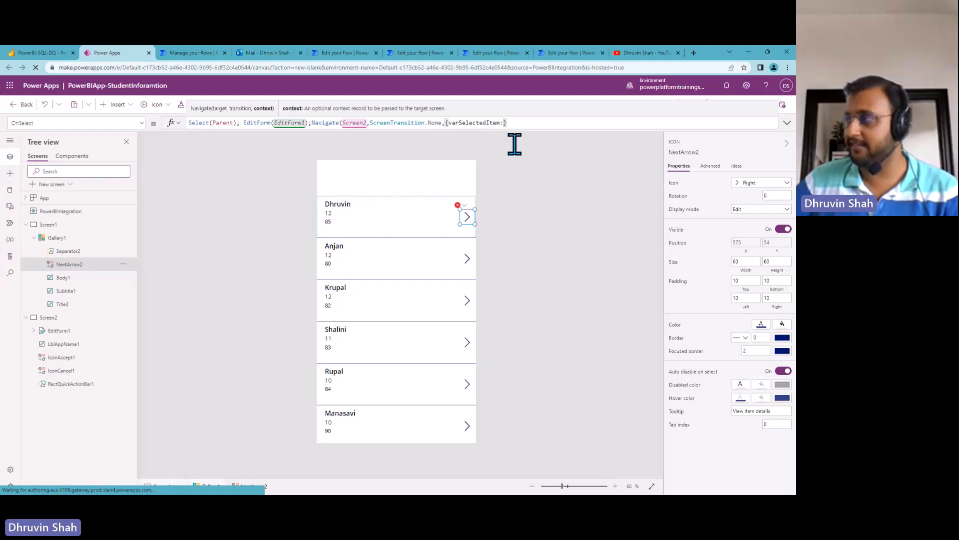
left_click(60, 238)
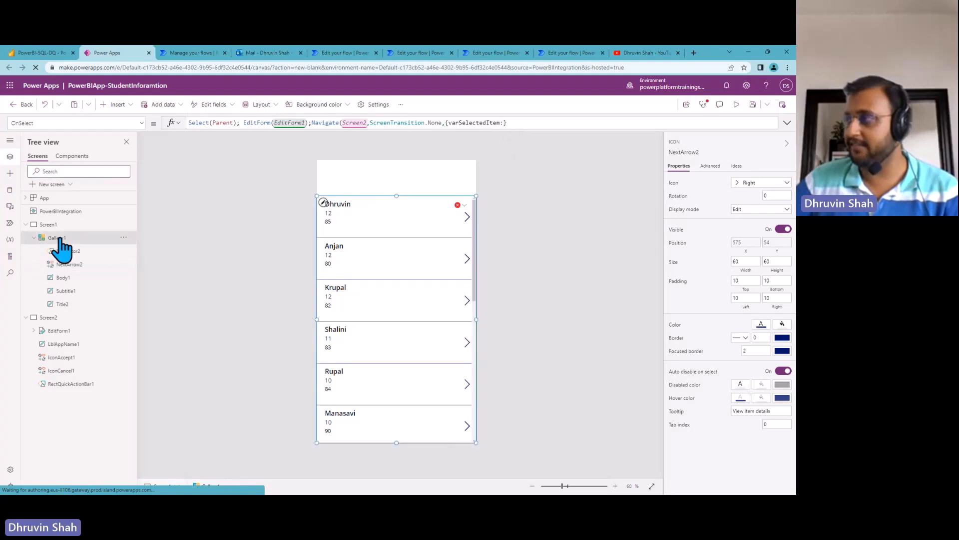
double_click(61, 239)
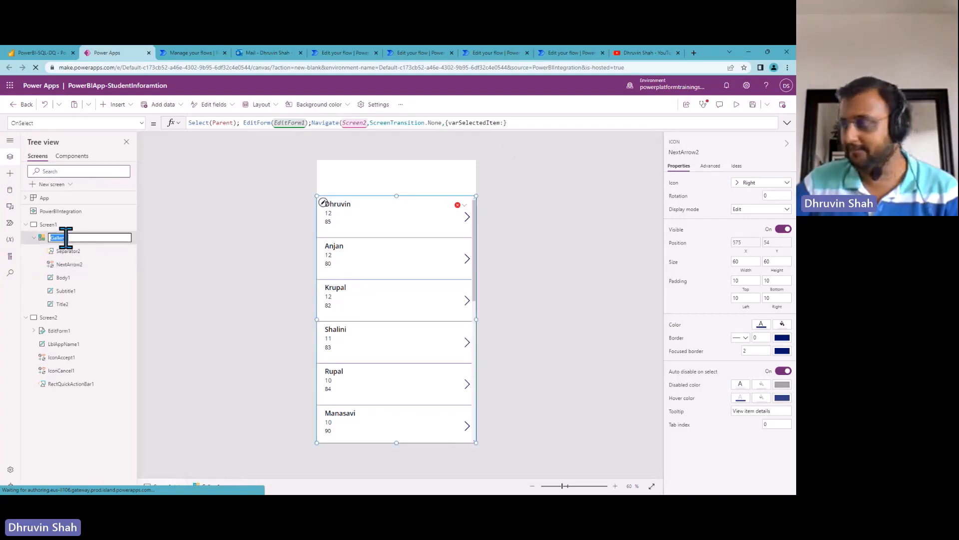
left_click(466, 218)
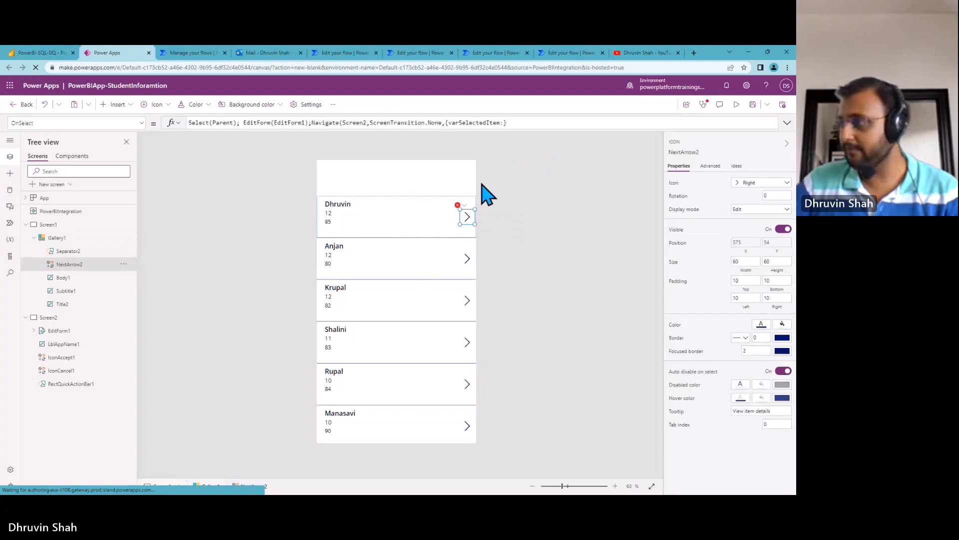
left_click(505, 122)
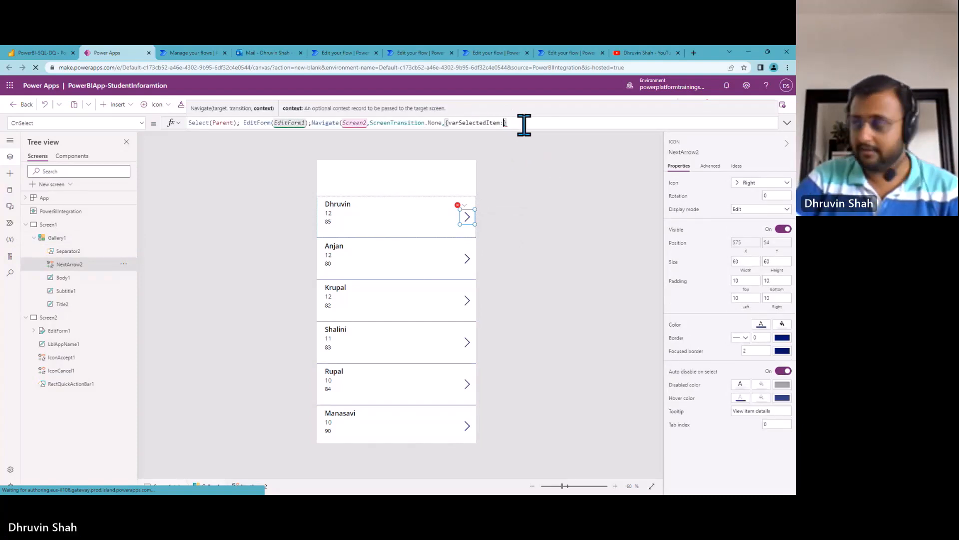
type("Gallery1.se")
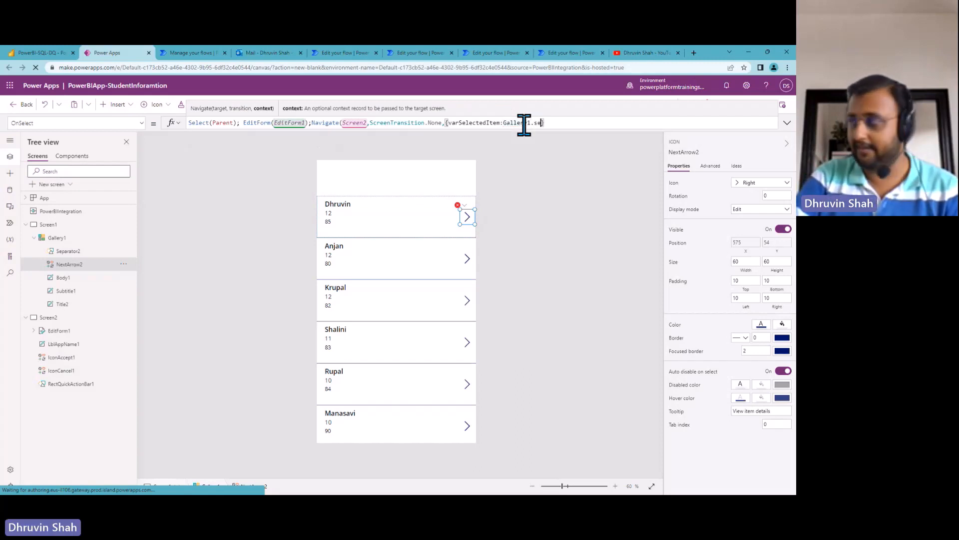
key("Tab")
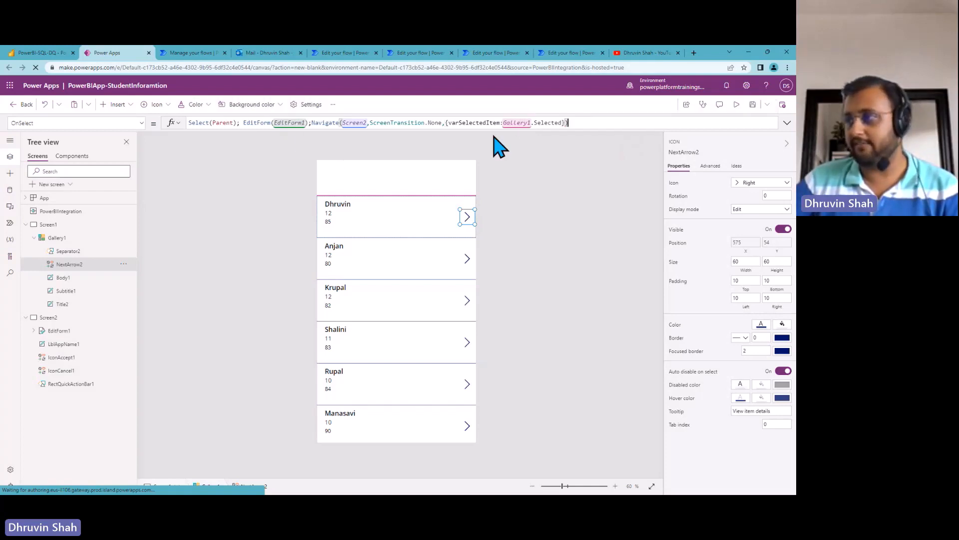
left_click(467, 225, "alt")
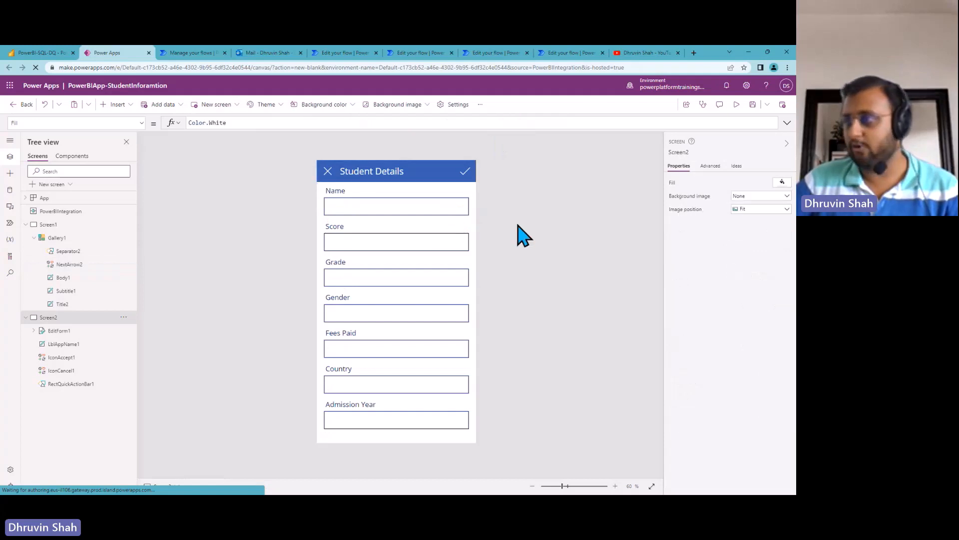
Step: Begin the Item formula of EditForm1 on Screen2 with a LookUp on the StudentDetails table
left_click(402, 193)
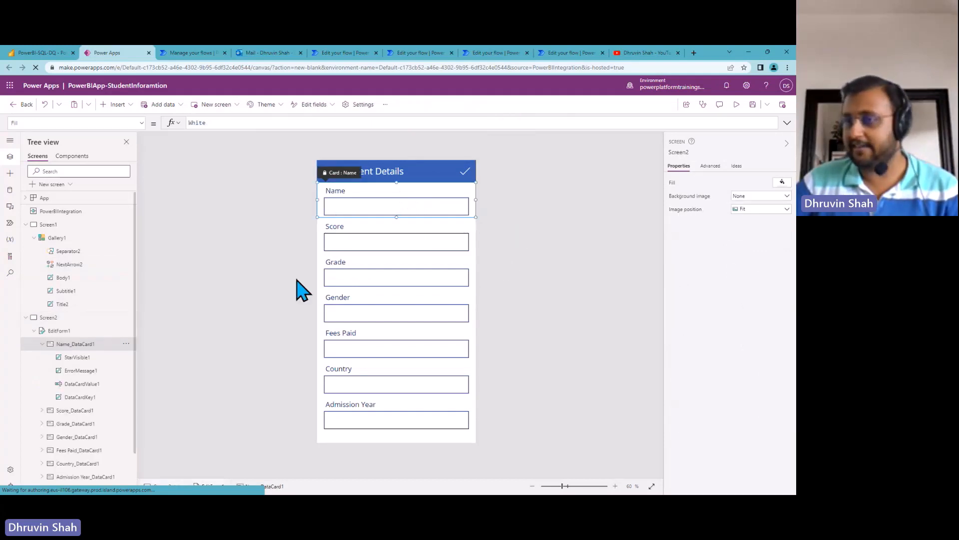
left_click(67, 332)
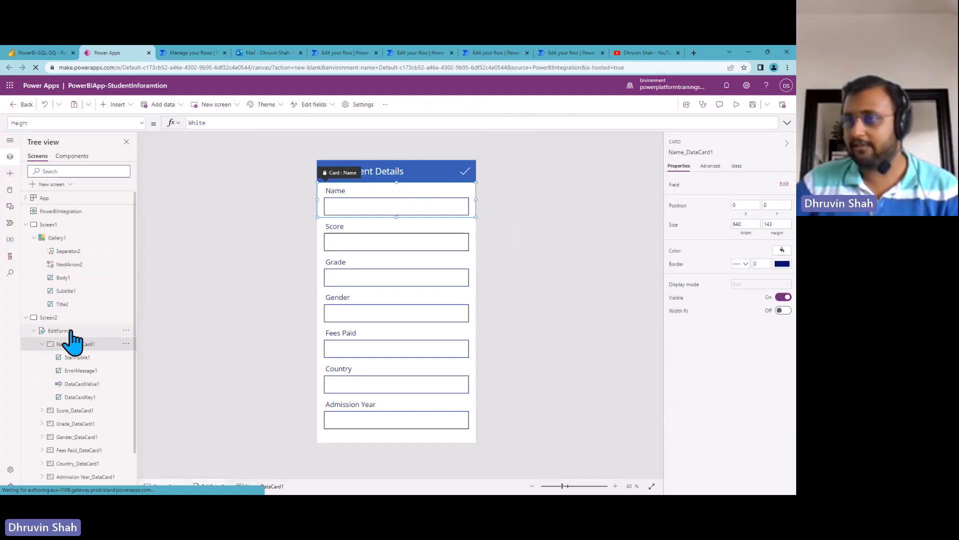
left_click(140, 125)
scroll(97, 258, "down", 6)
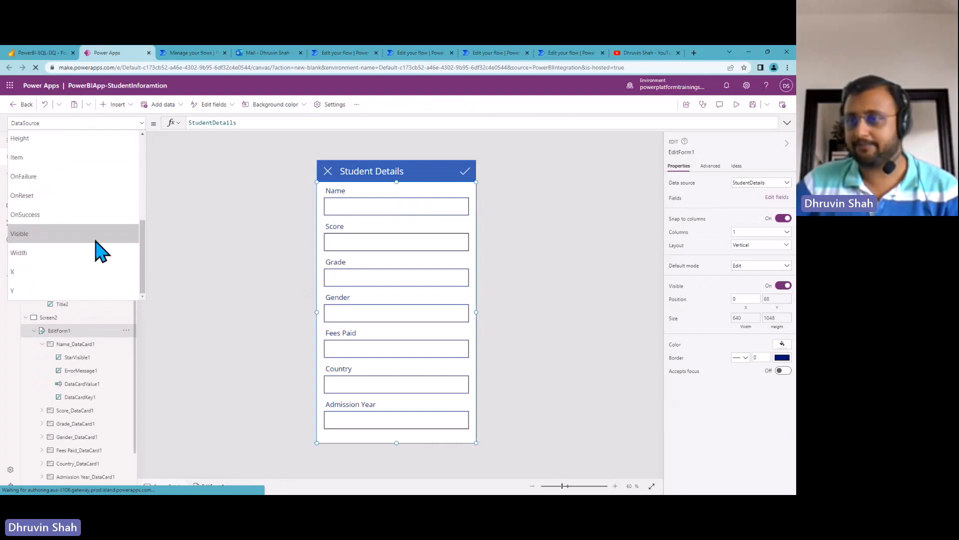
left_click(79, 159)
left_click(229, 122)
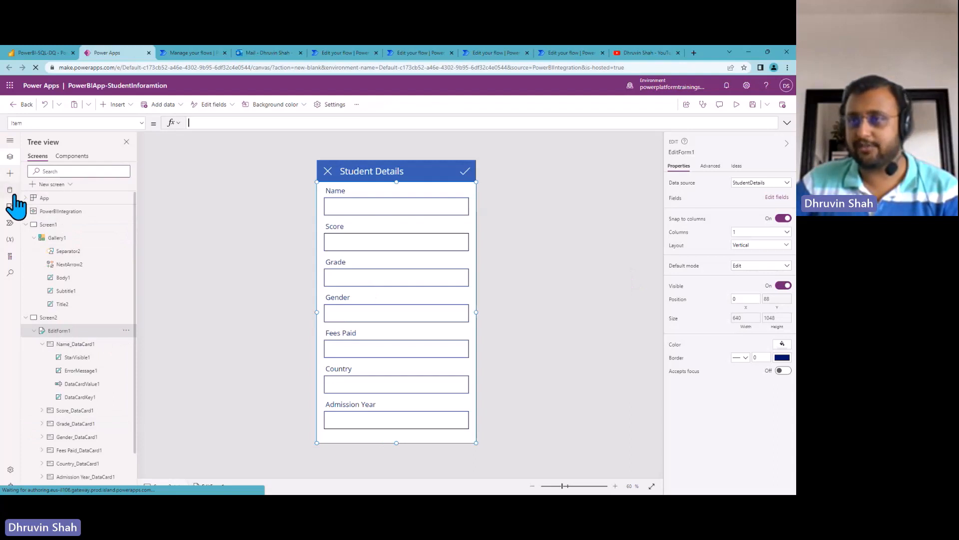
type("Look")
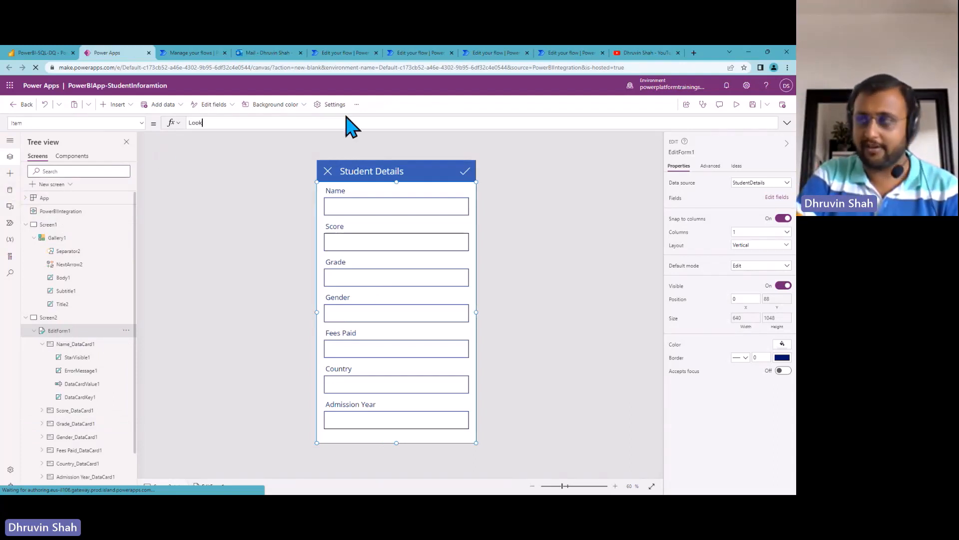
type("Up(")
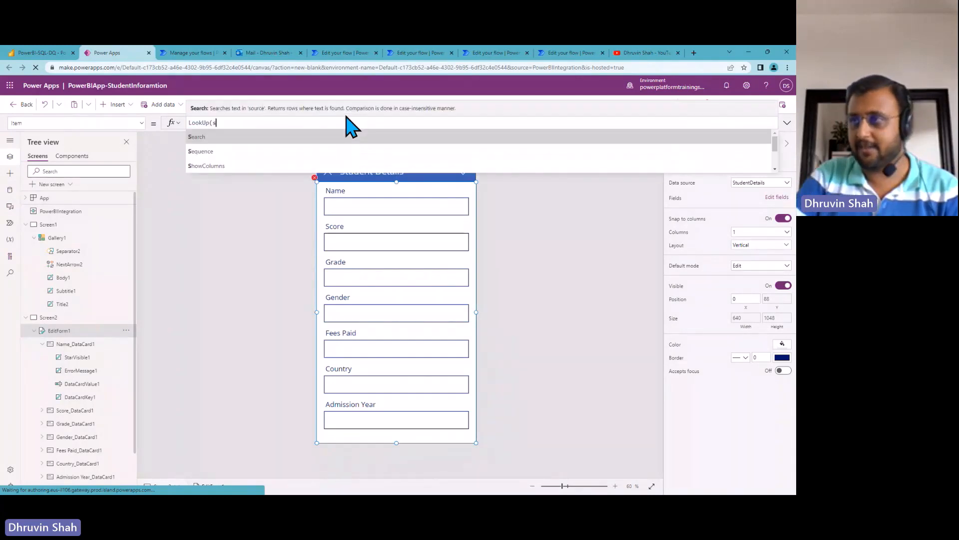
type("stu")
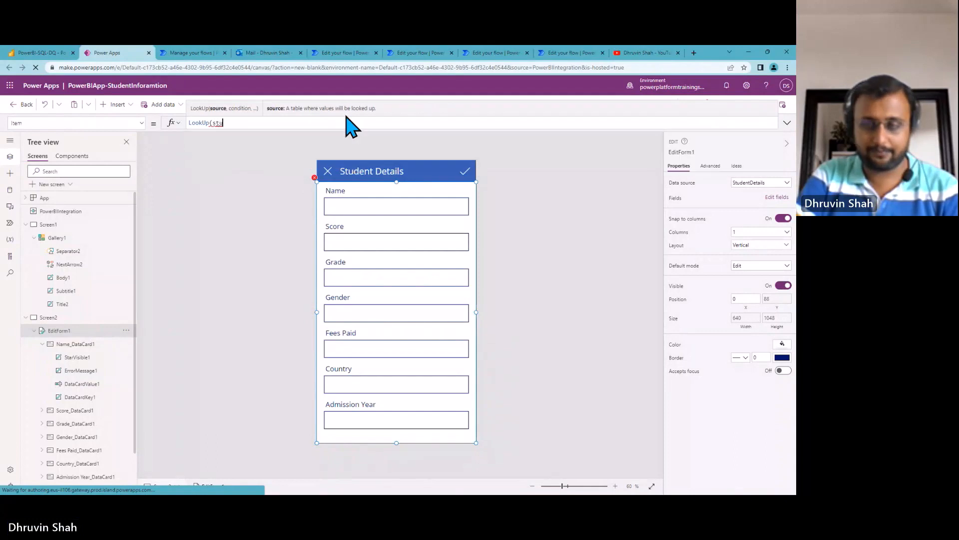
type("dentDetails")
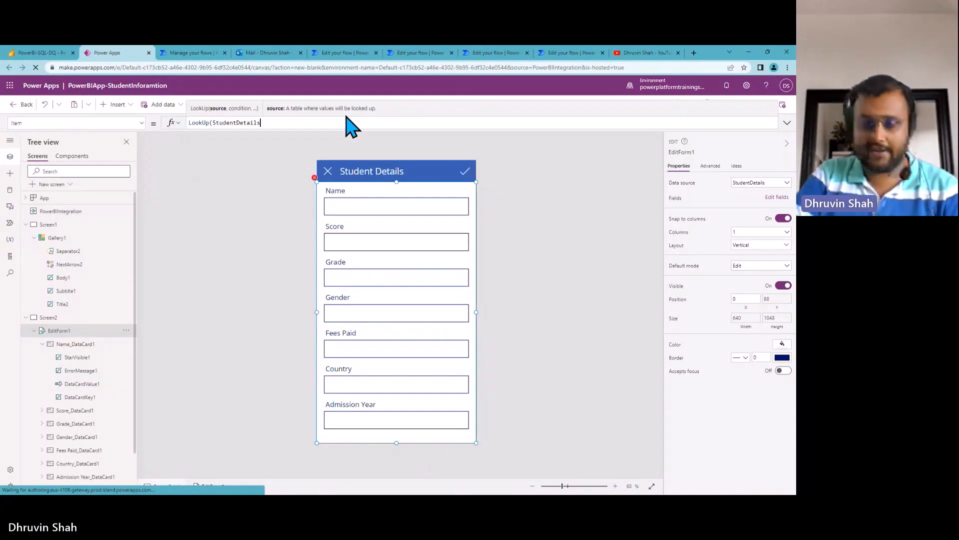
Step: Complete EditForm1's LookUp formula with the condition StudentID = varSelectedItem.StudentID
type(",ID")
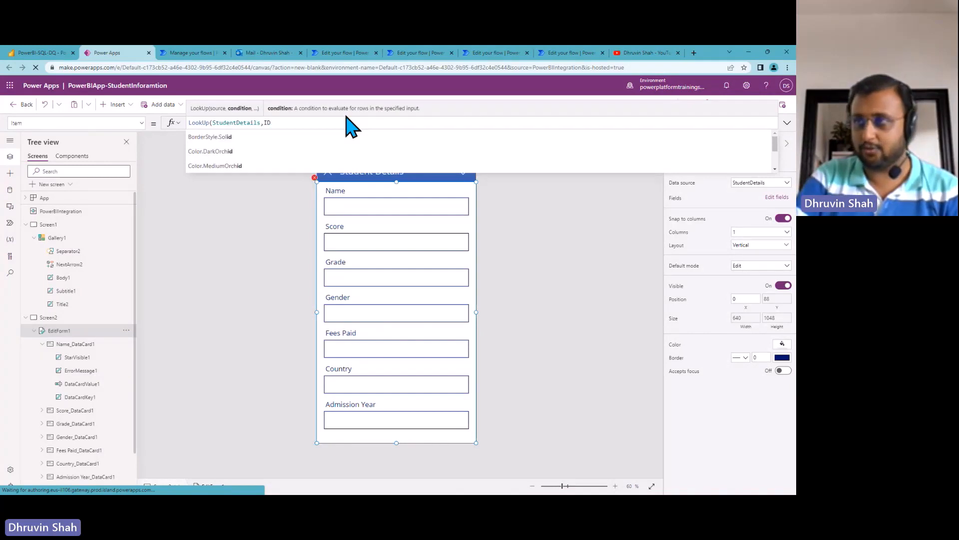
key("BackSpace")
key("BackSpace")
type("s")
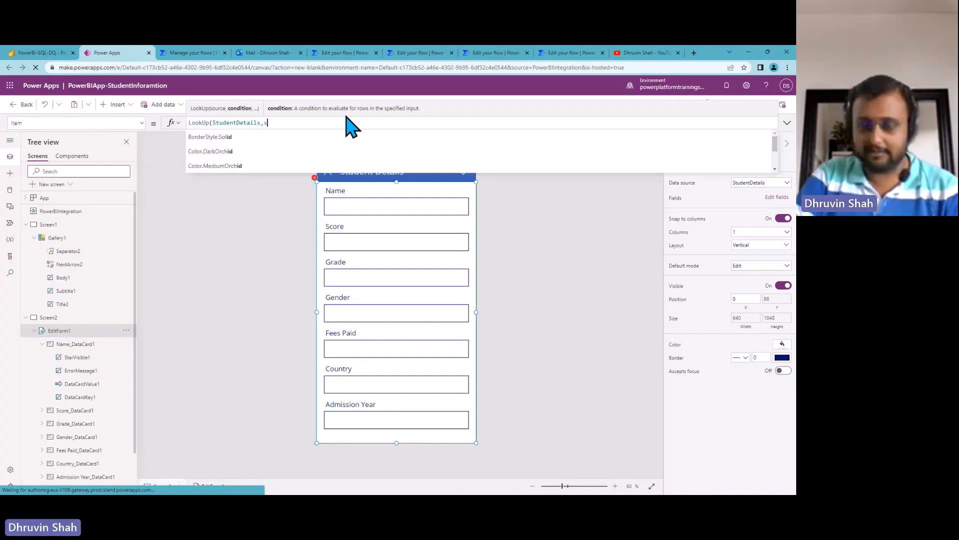
type("tud")
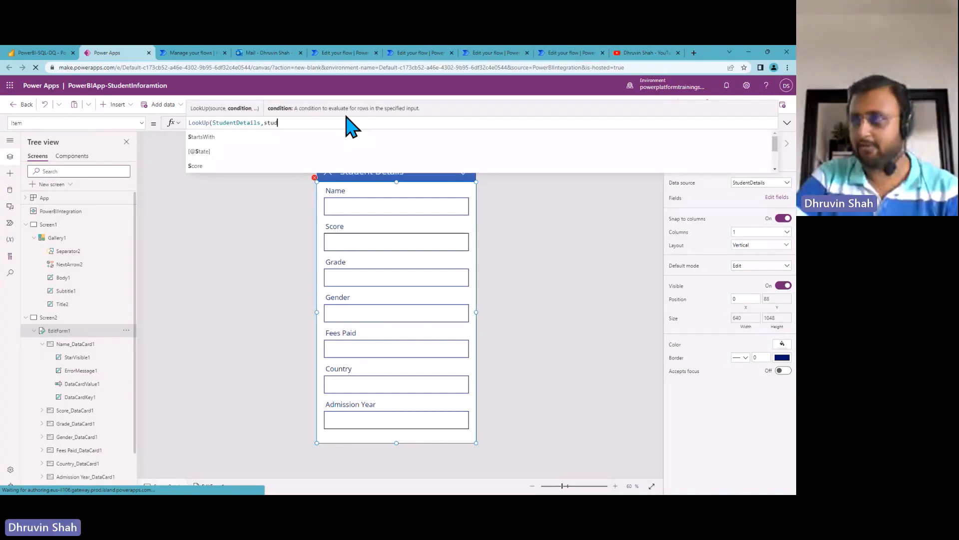
key("Down")
key("Down")
key("Return")
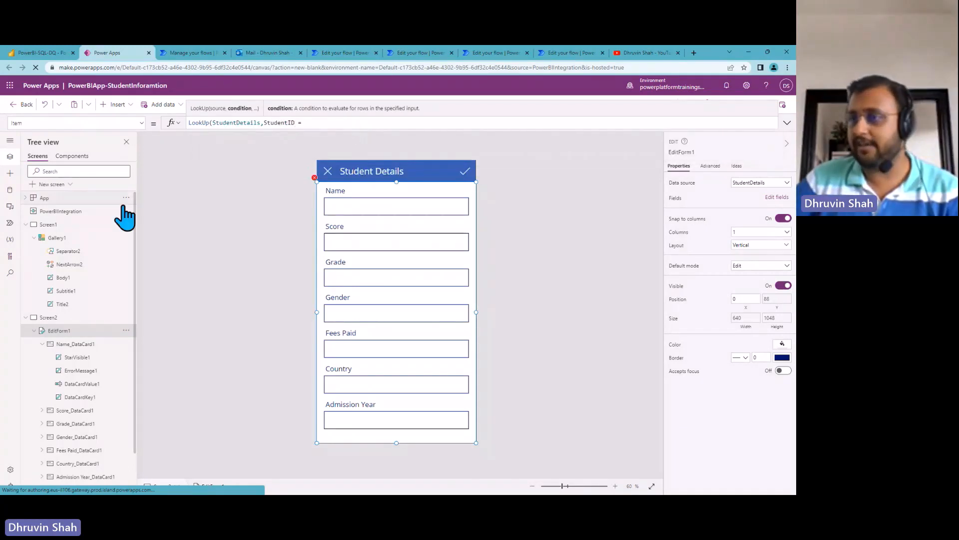
type("= va")
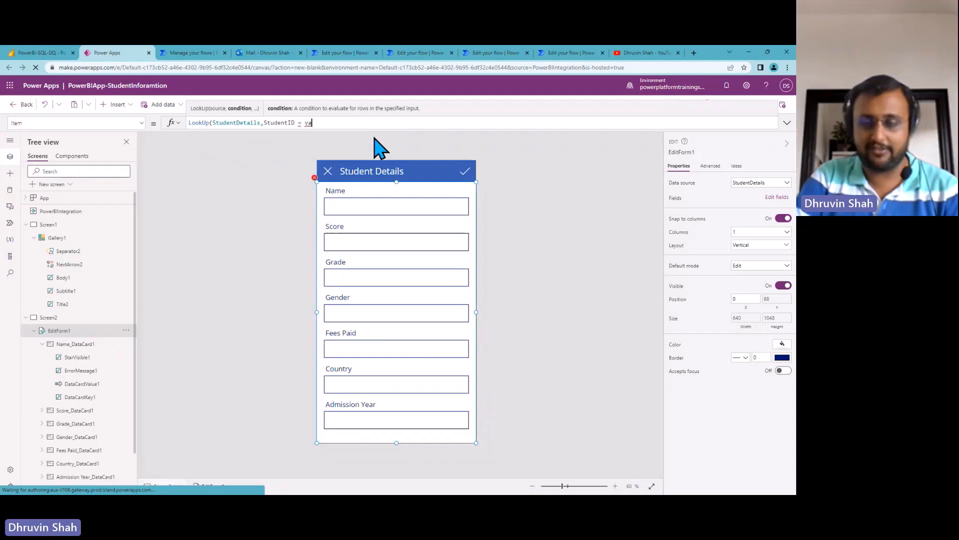
type("rs")
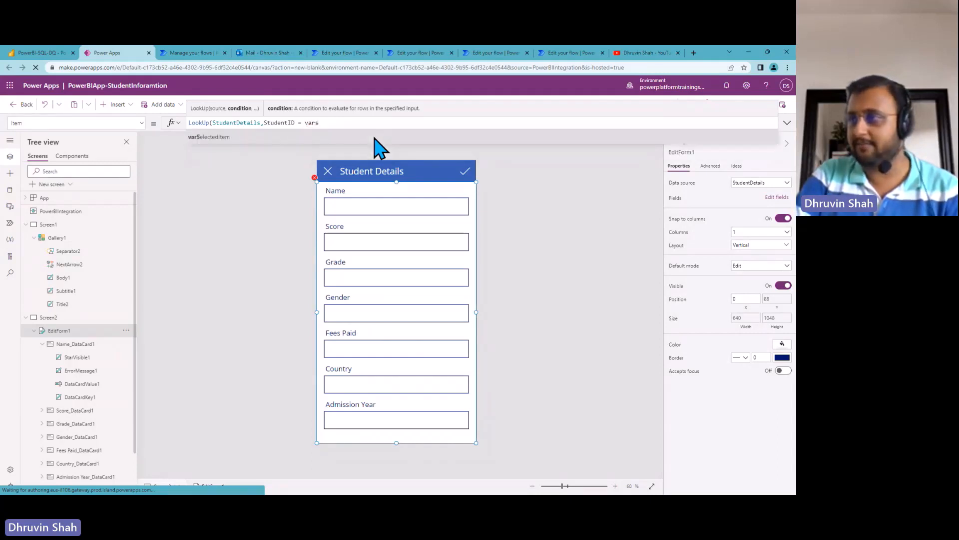
key("Tab")
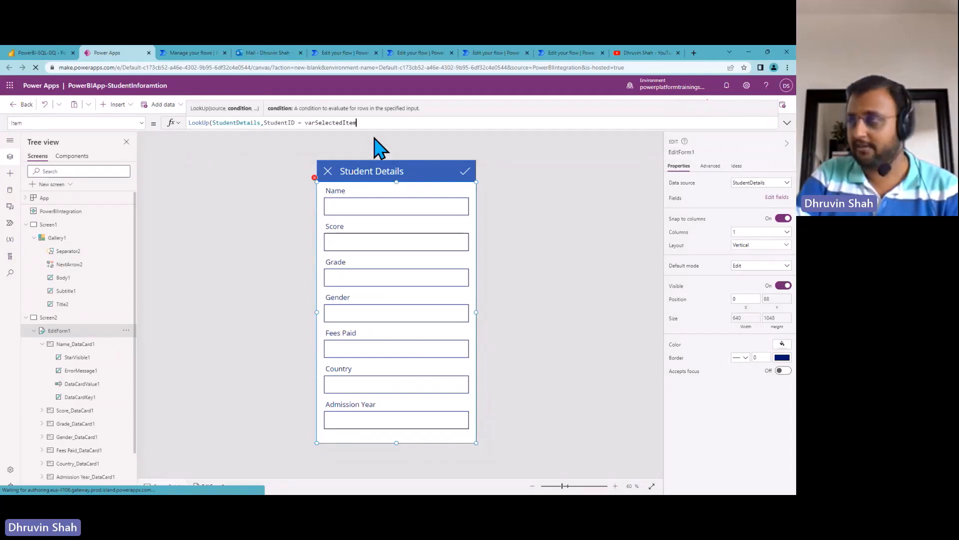
type(".s")
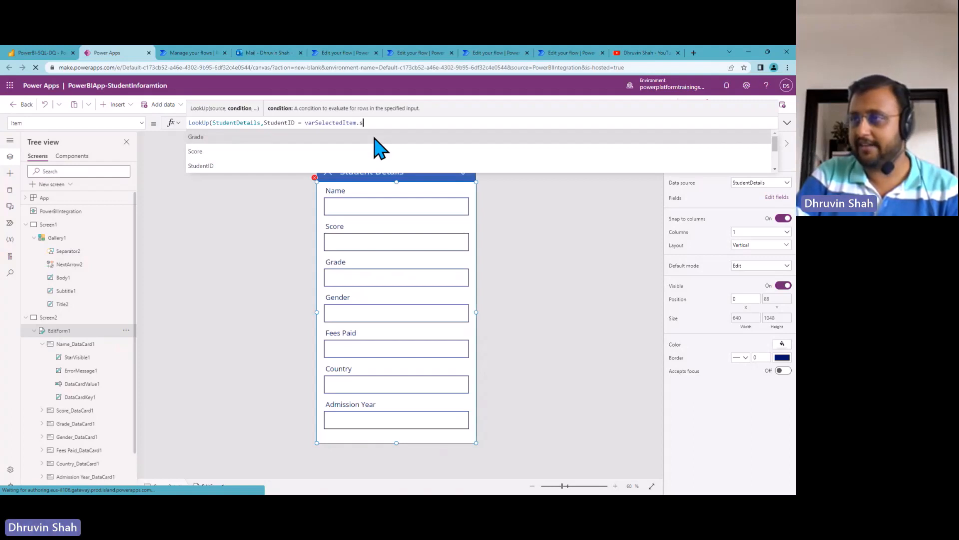
key("Down")
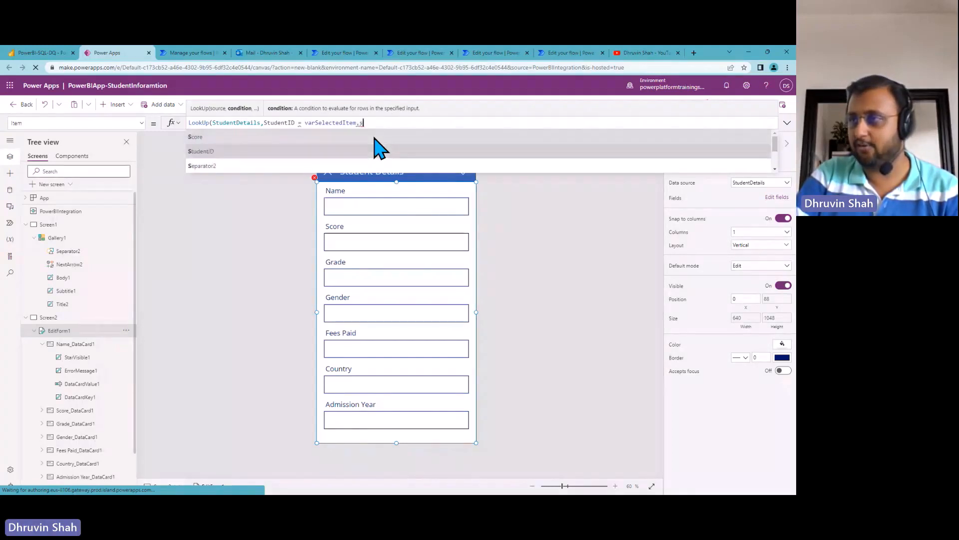
key("Tab")
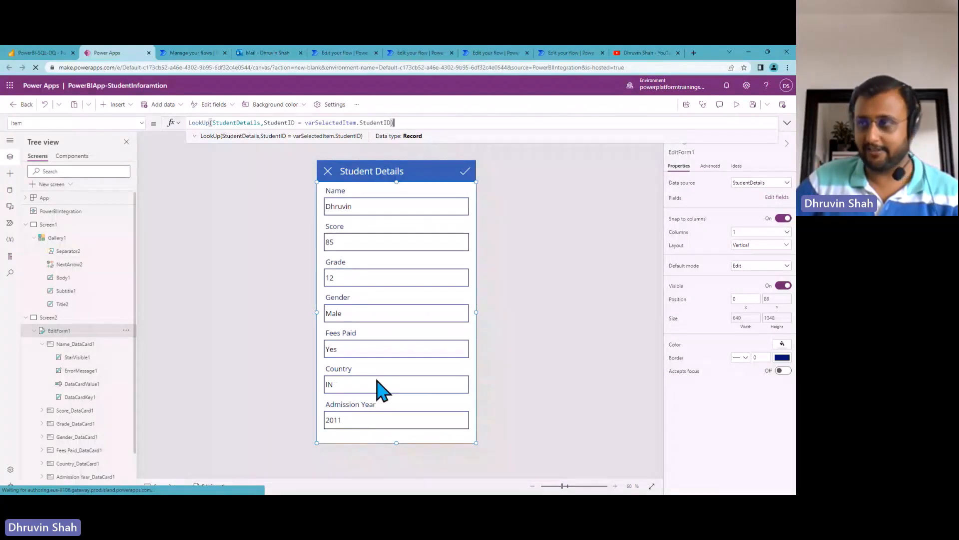
Step: Test the gallery arrows on Screen1 by opening the second and third students' records in the edit form
left_click(50, 224)
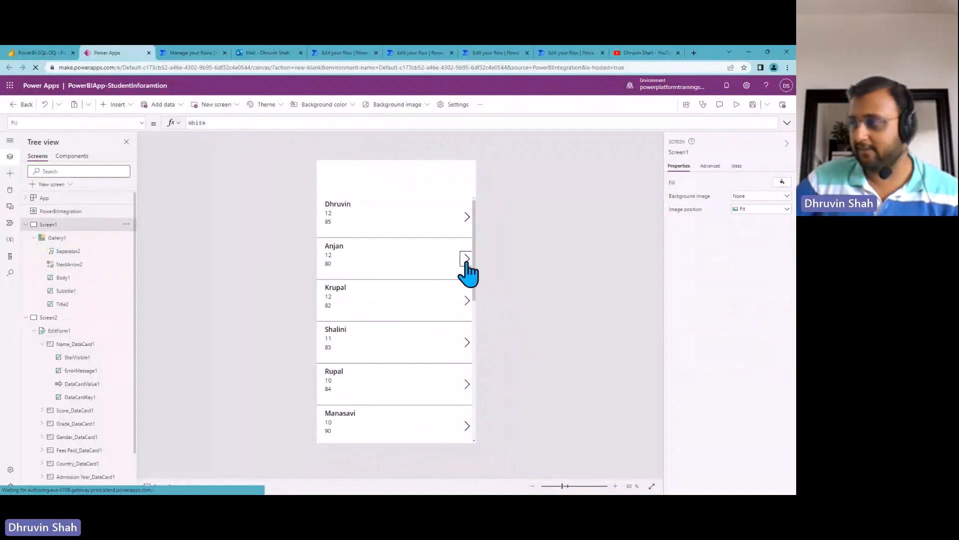
left_click(467, 261, "alt")
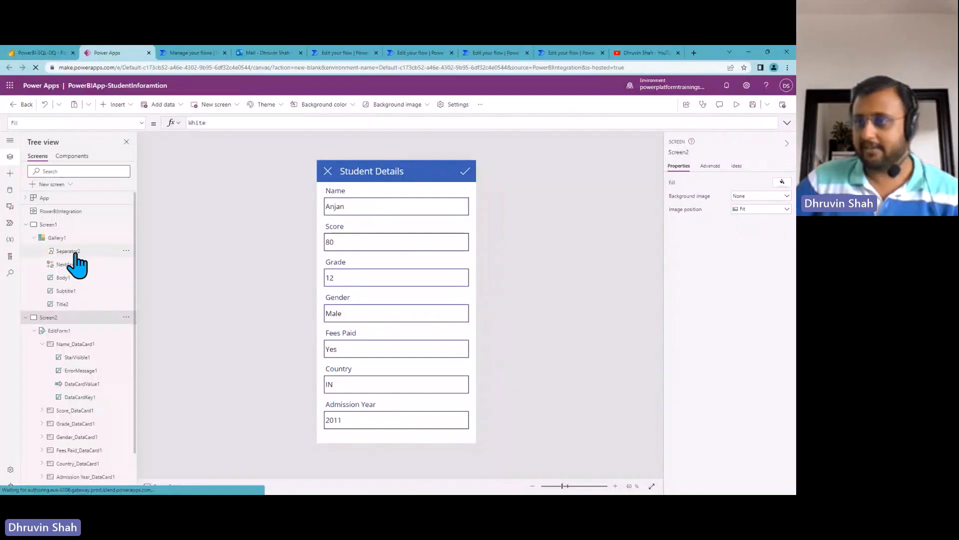
left_click(66, 229)
left_click(467, 311, "alt")
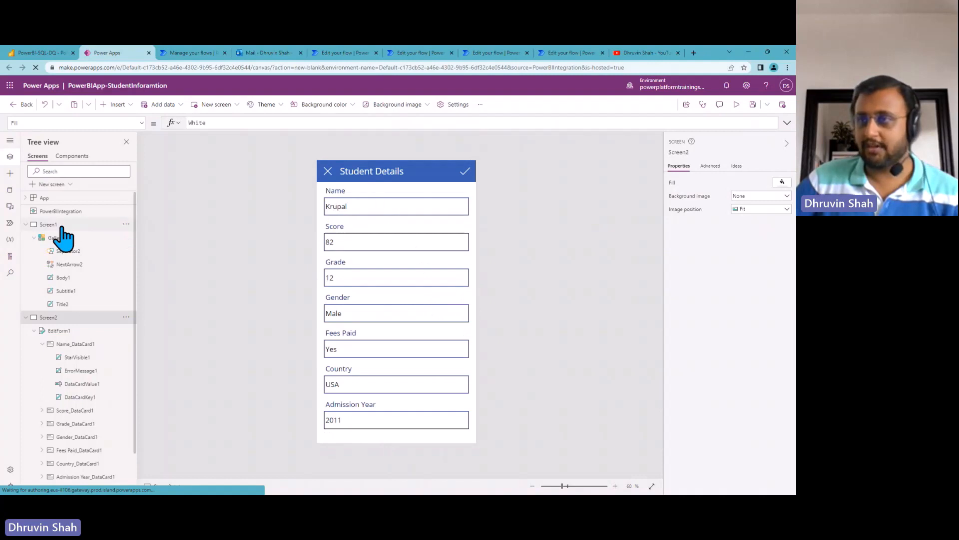
Step: Insert a text label above the gallery on Screen1, fitted at position 0, 0 with a size of 640 by 110
left_click(63, 226)
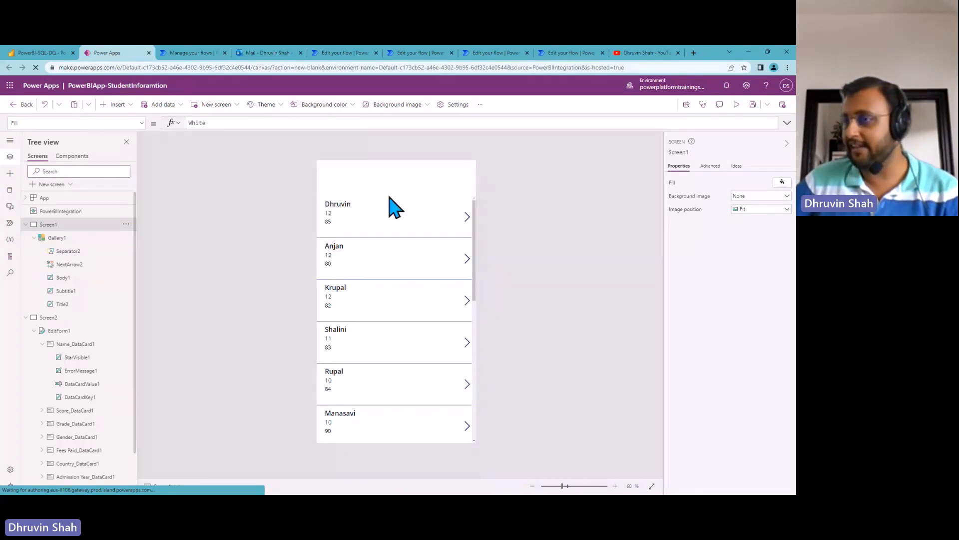
left_click(120, 105)
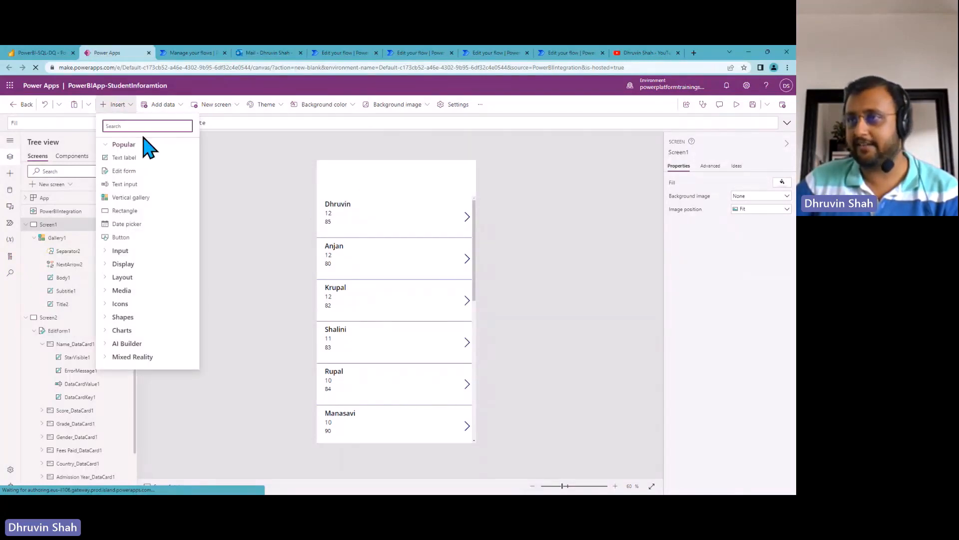
left_click(143, 157)
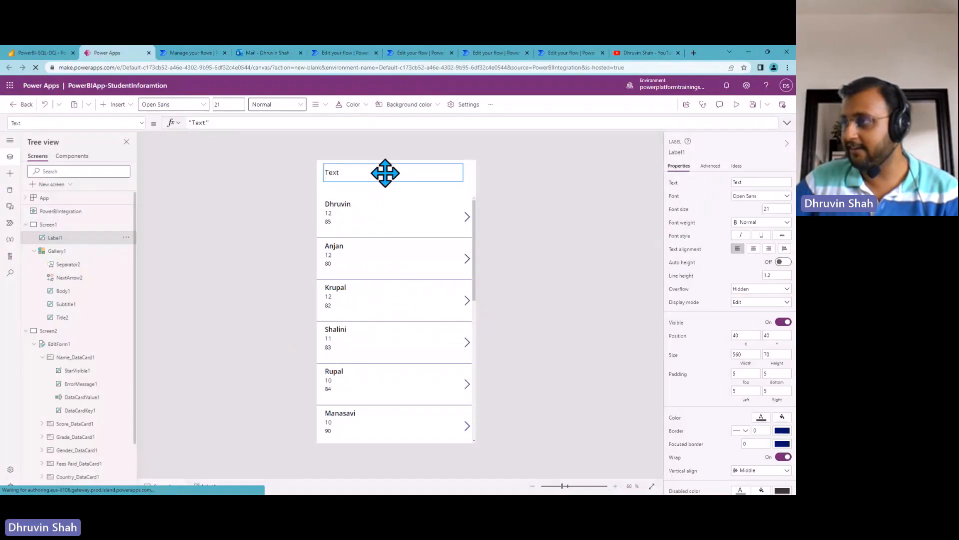
left_click_drag(385, 173, 380, 170)
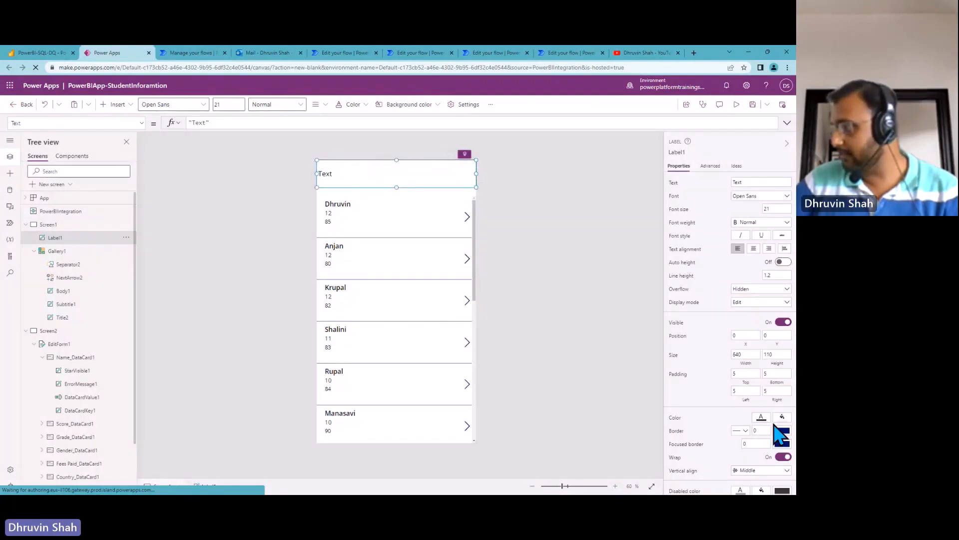
Step: Format the header label with a blue theme fill, white bold text and centre alignment
left_click(783, 418)
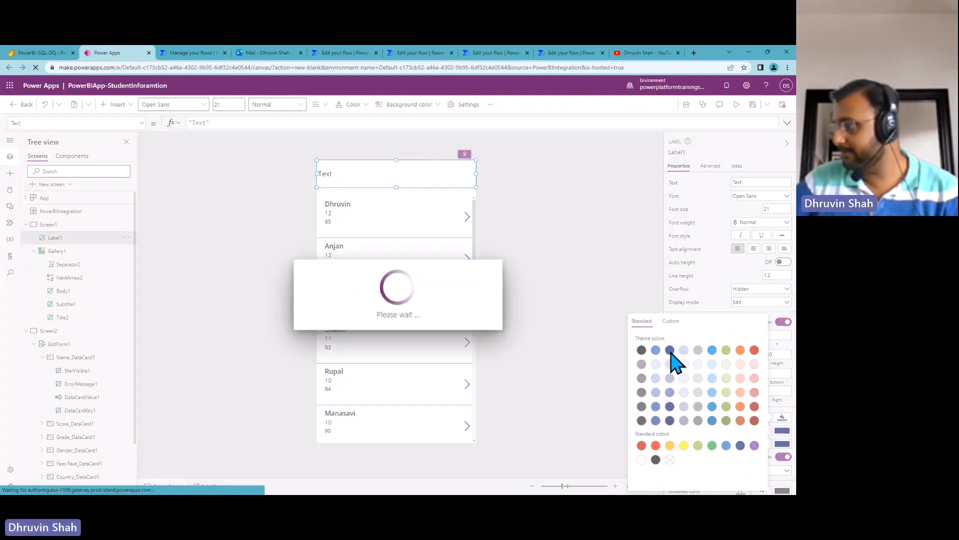
left_click(671, 350)
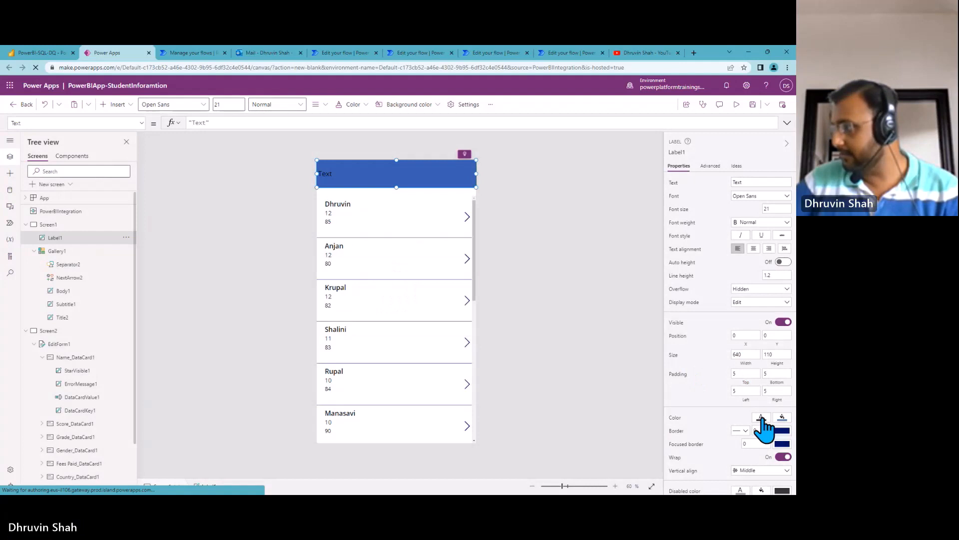
left_click(762, 417)
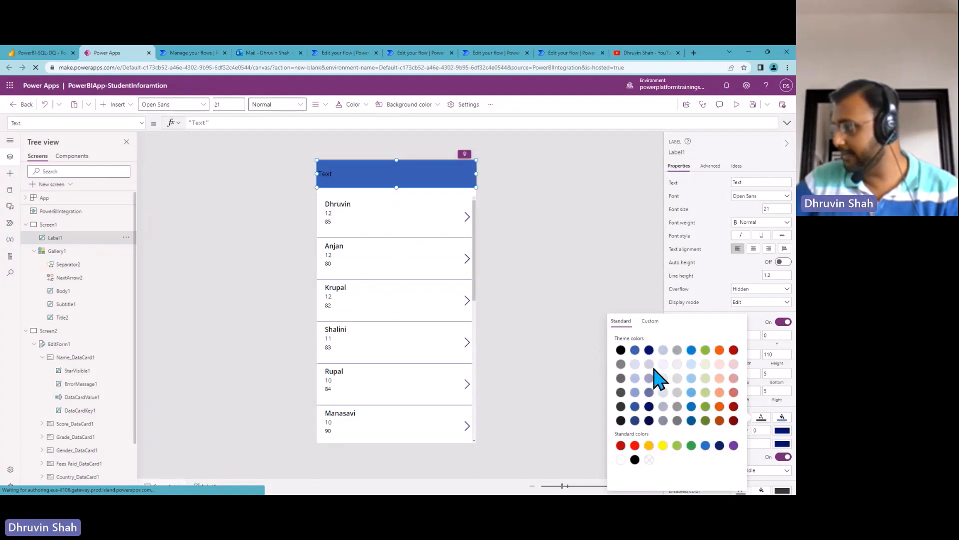
left_click(621, 459)
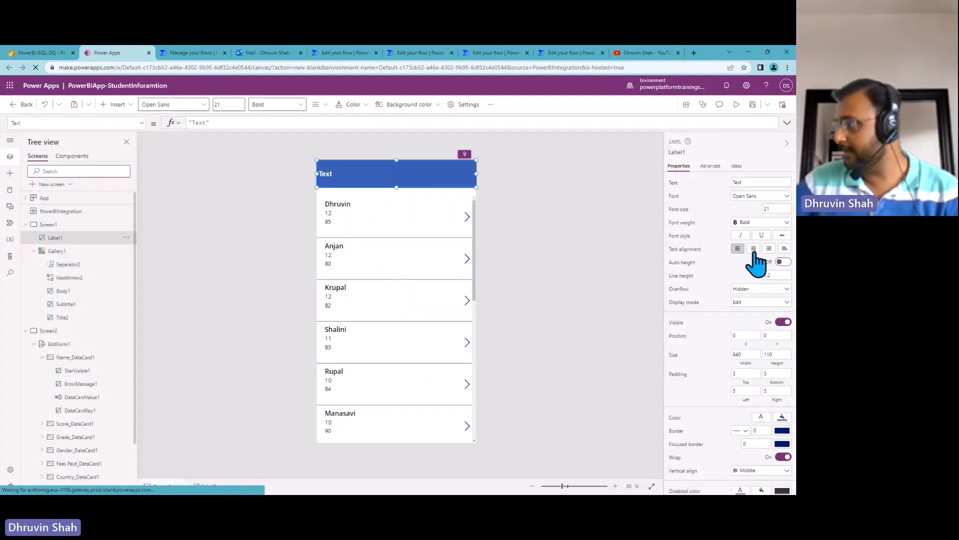
left_click(754, 249)
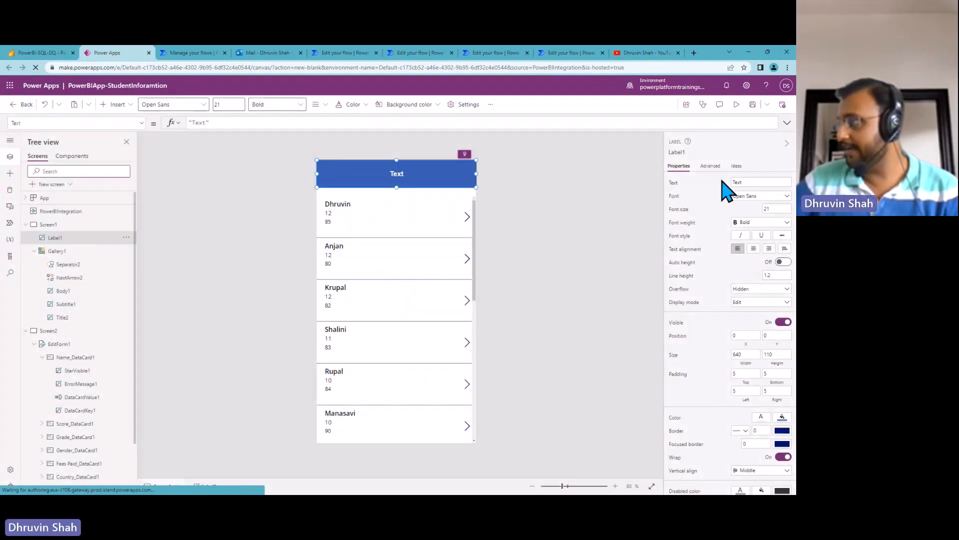
Step: Set the header label's text to Student Info
double_click(734, 182)
type("Student Info")
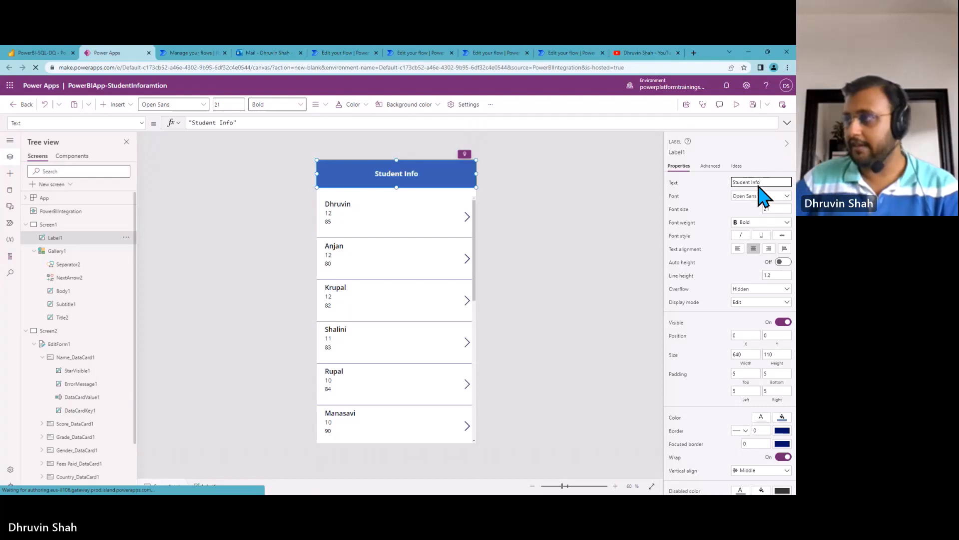
left_click(512, 176)
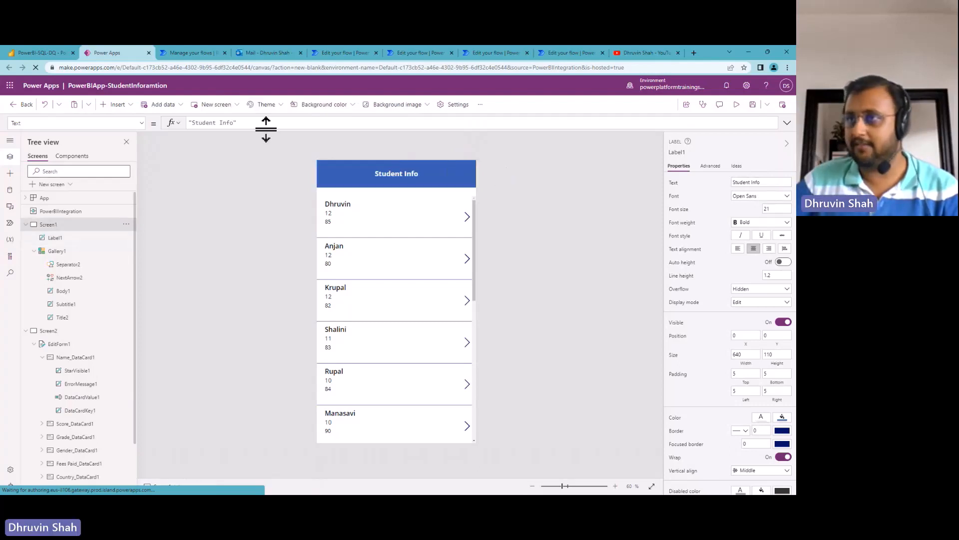
Step: Insert an Add icon on Screen1 and place it at the right end of the header, at about 556, 23
left_click(119, 105)
type("add")
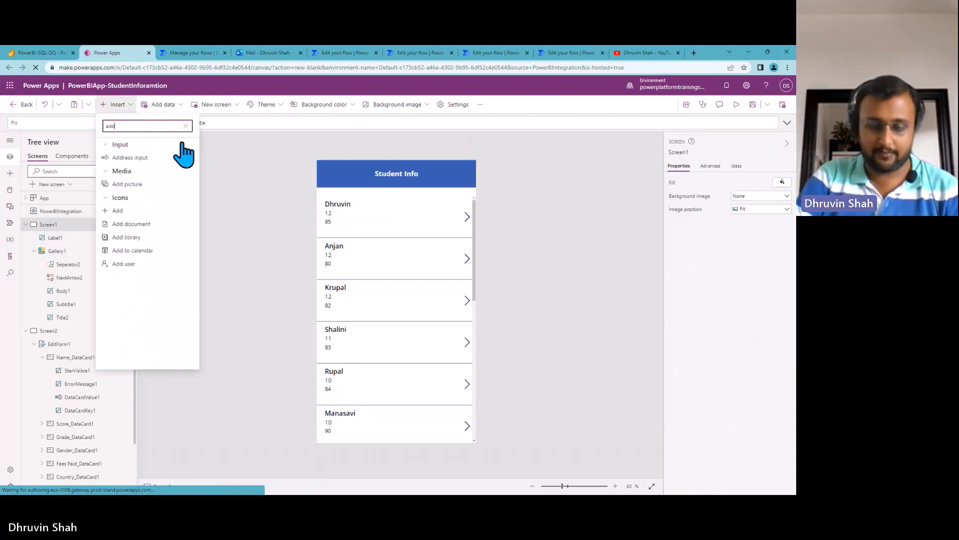
left_click(150, 212)
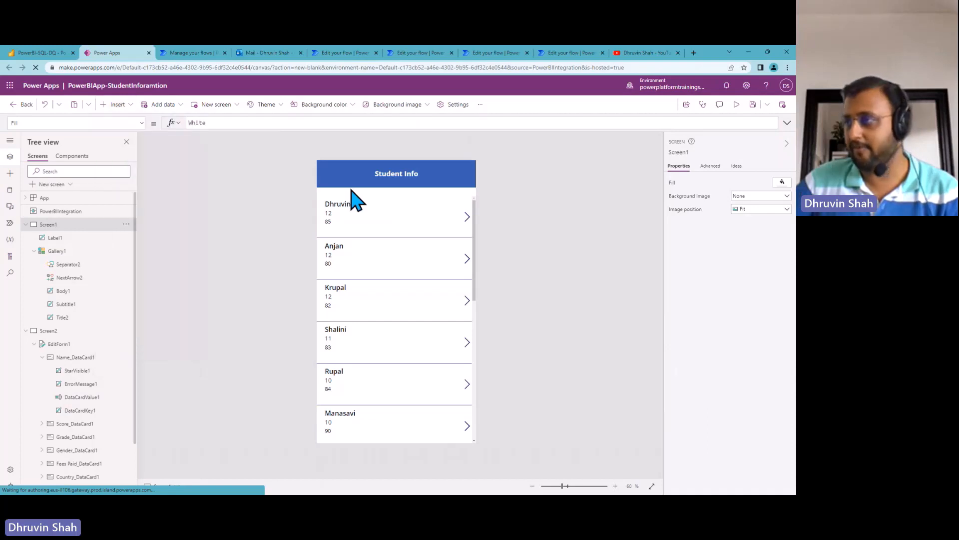
left_click_drag(340, 180, 461, 176)
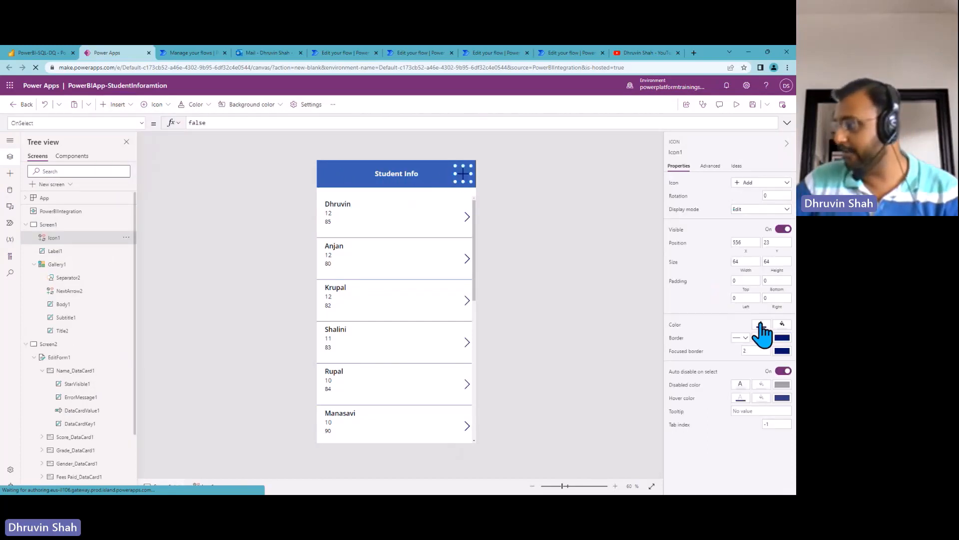
Step: Colour the Add icon white and save the app
left_click(762, 324)
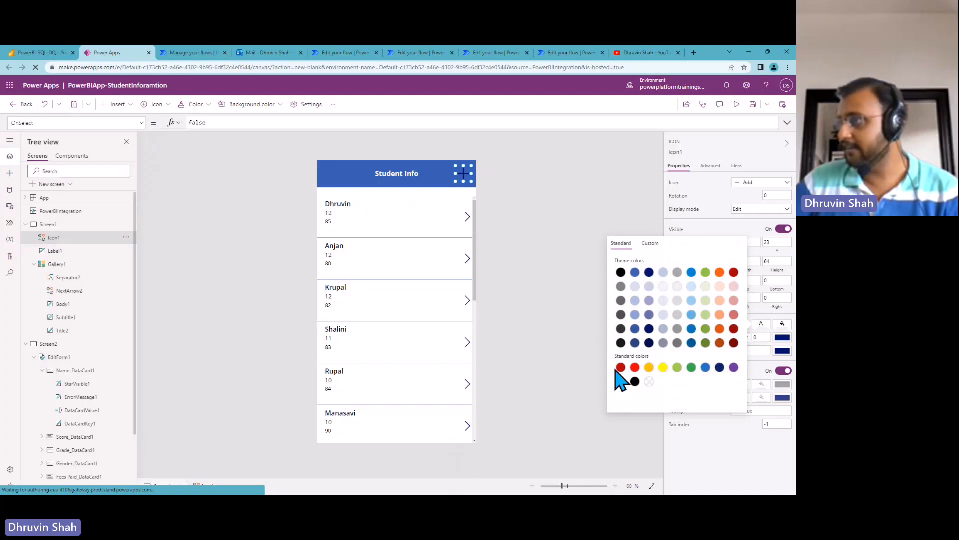
left_click(574, 289)
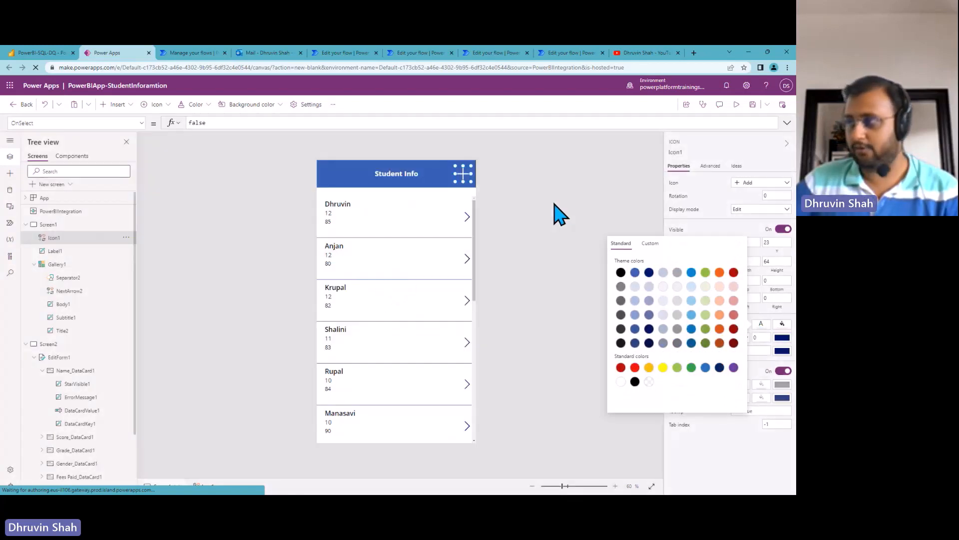
key("ctrl+s")
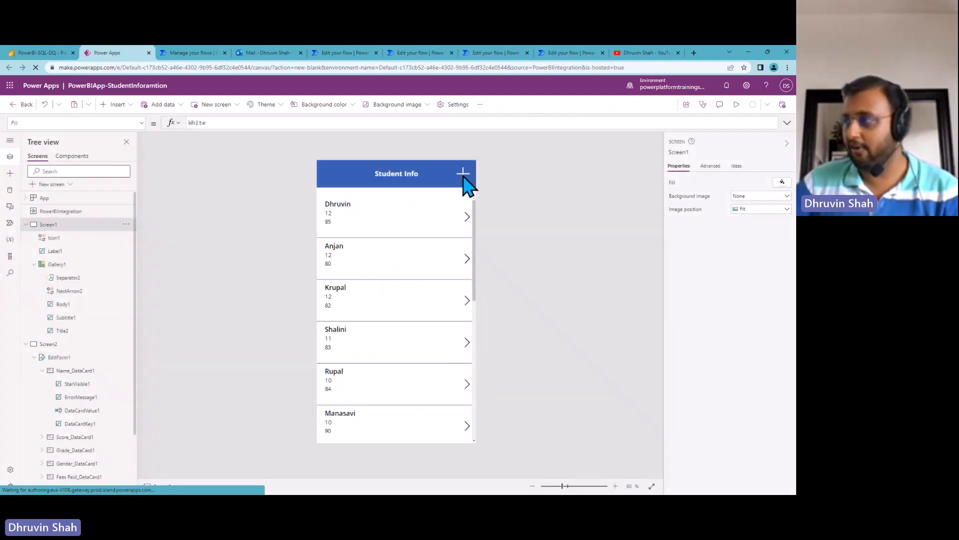
Step: Begin the Add icon's OnSelect formula with NewForm(EditForm1); followed by a Navigate call
left_click(463, 173)
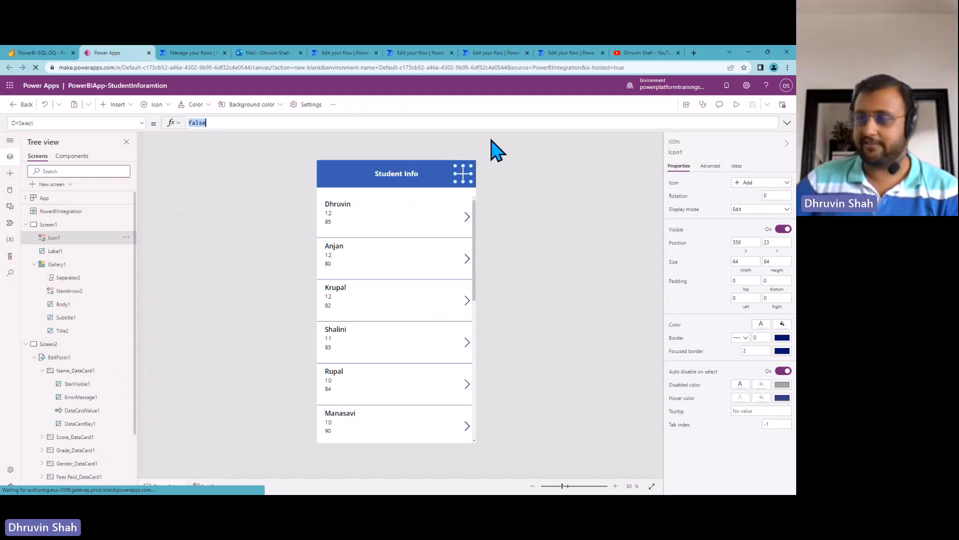
type("NewForm(")
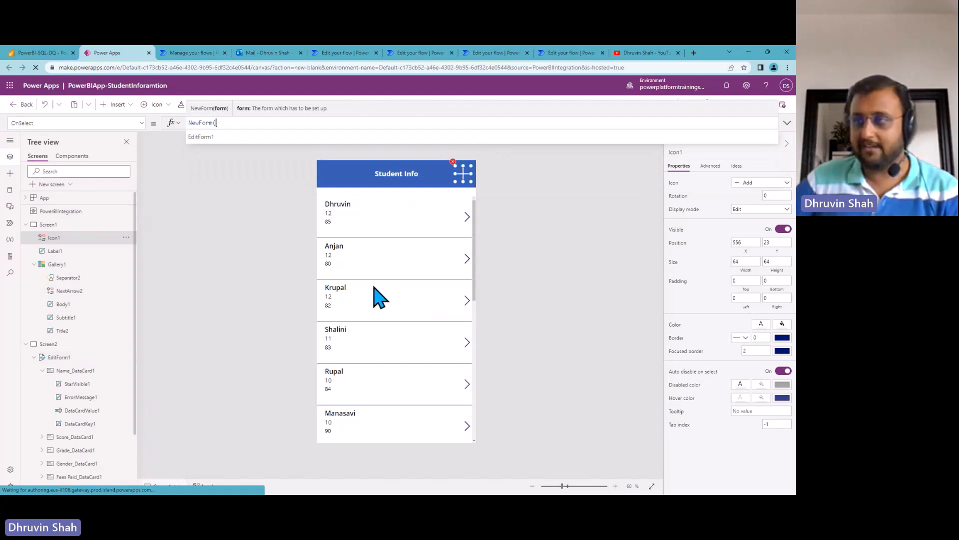
type("Edi")
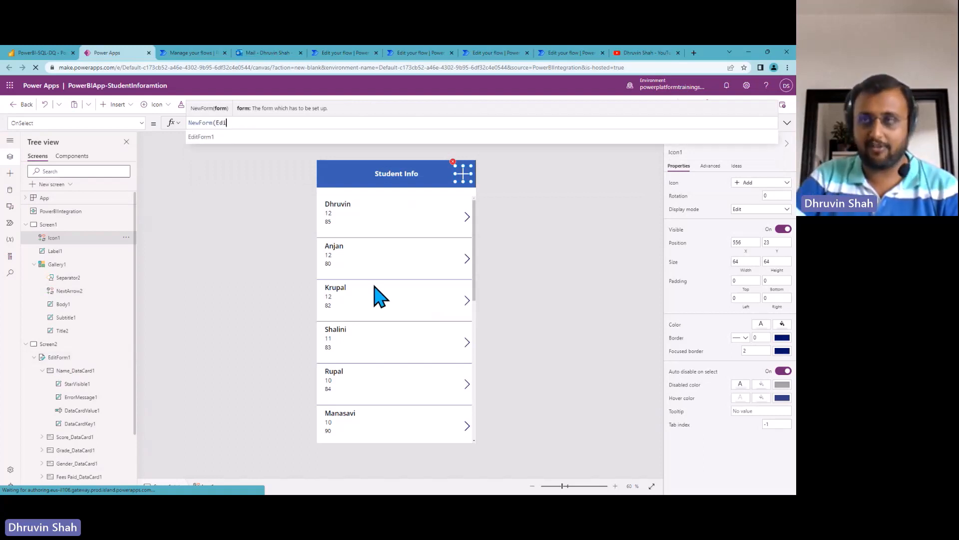
type("tForm")
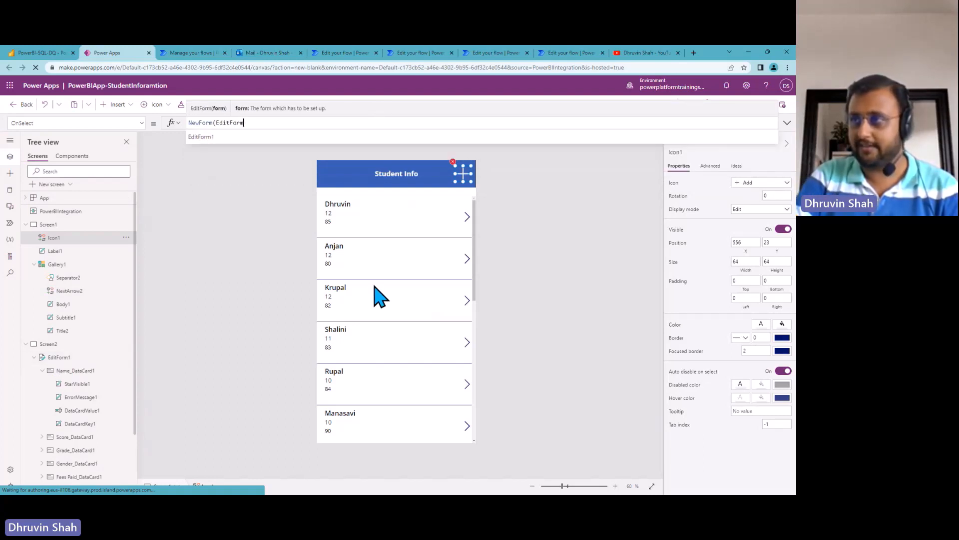
type("1);")
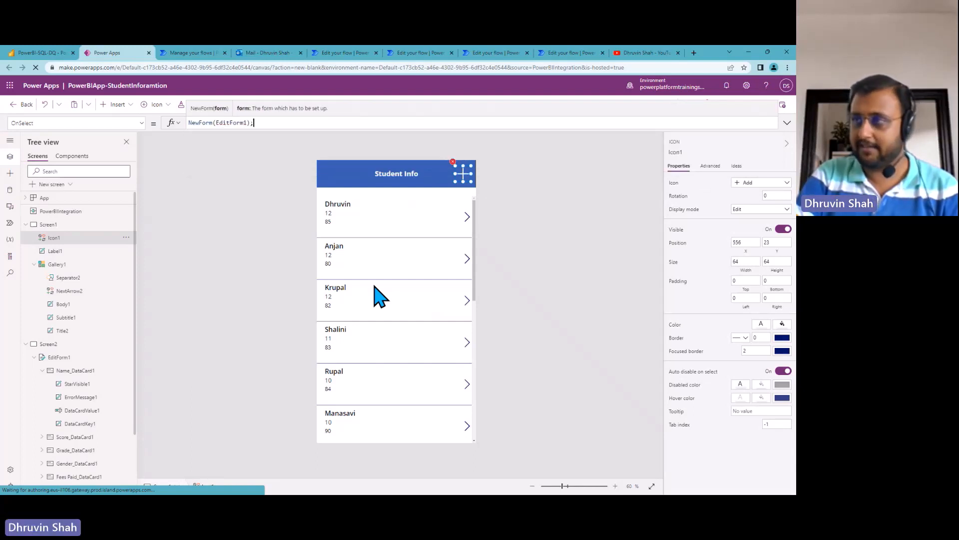
type("Navigate(")
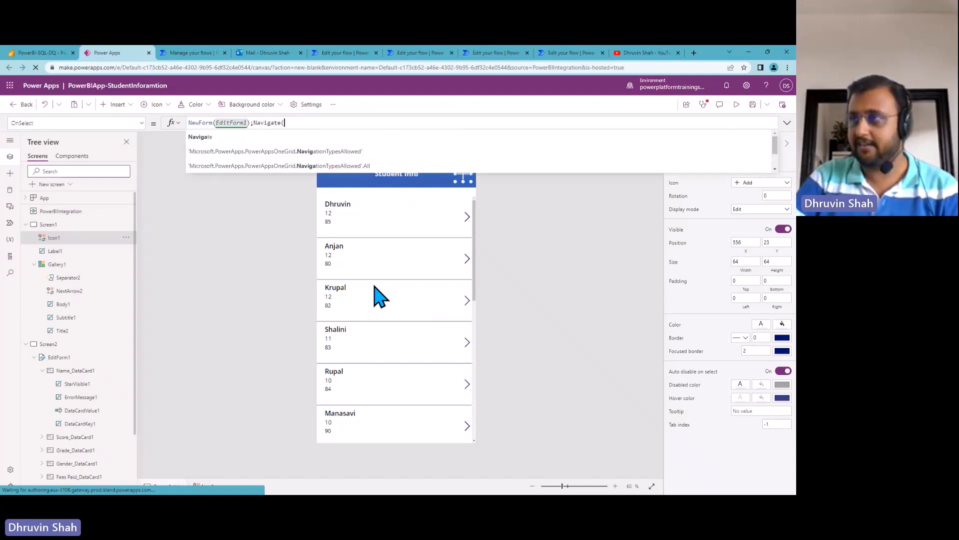
type("sc")
key("Down")
key("Down")
key("Return")
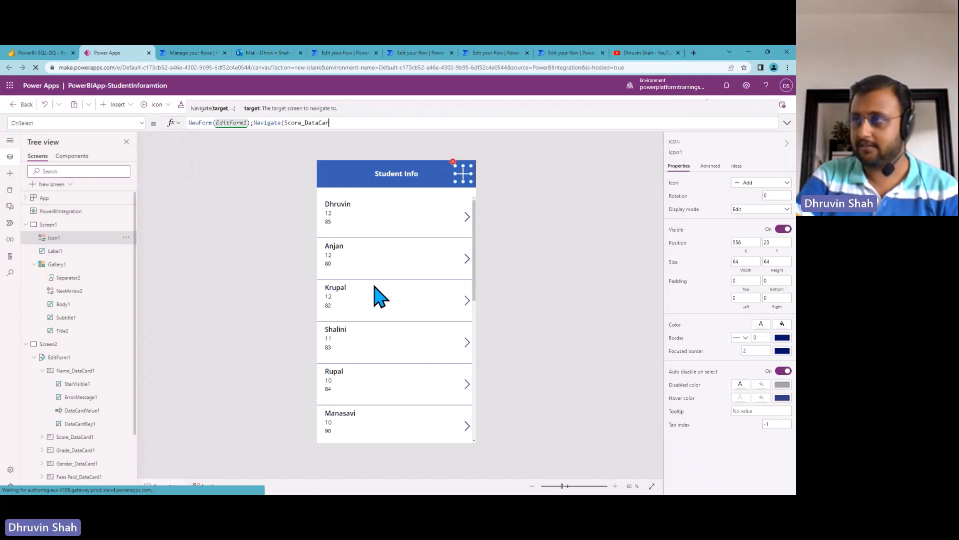
key("BackSpace")
key("BackSpace")
key("BackSpace")
key("BackSpace")
key("BackSpace")
key("BackSpace")
key("BackSpace")
key("BackSpace")
key("BackSpace")
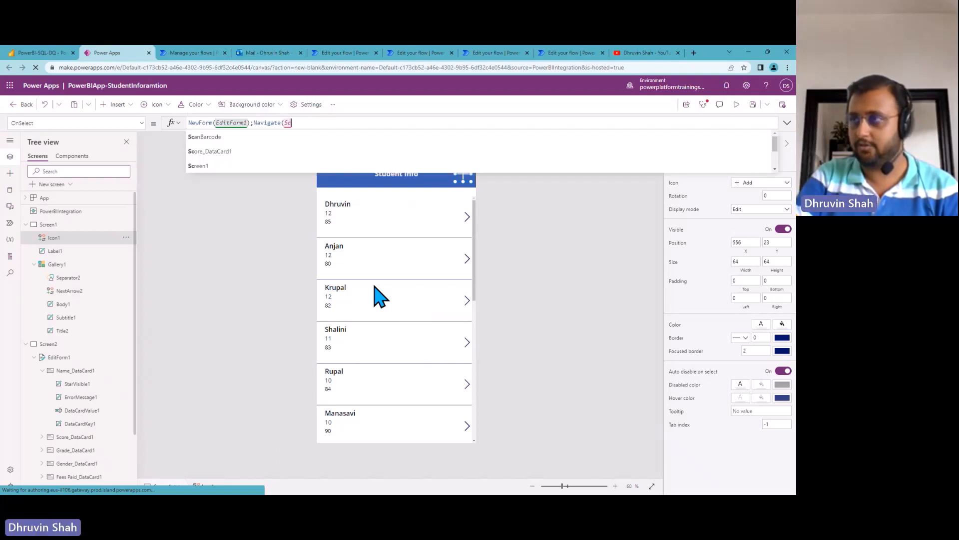
Step: Complete the Navigate call in the Add icon's OnSelect formula with Screen2 as its target
type("ree")
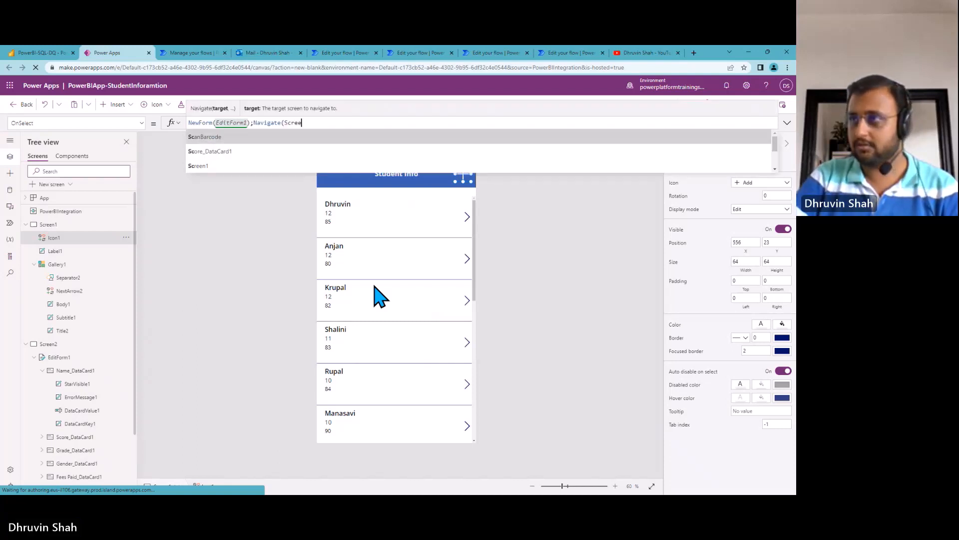
key("Up")
key("Up")
key("Return")
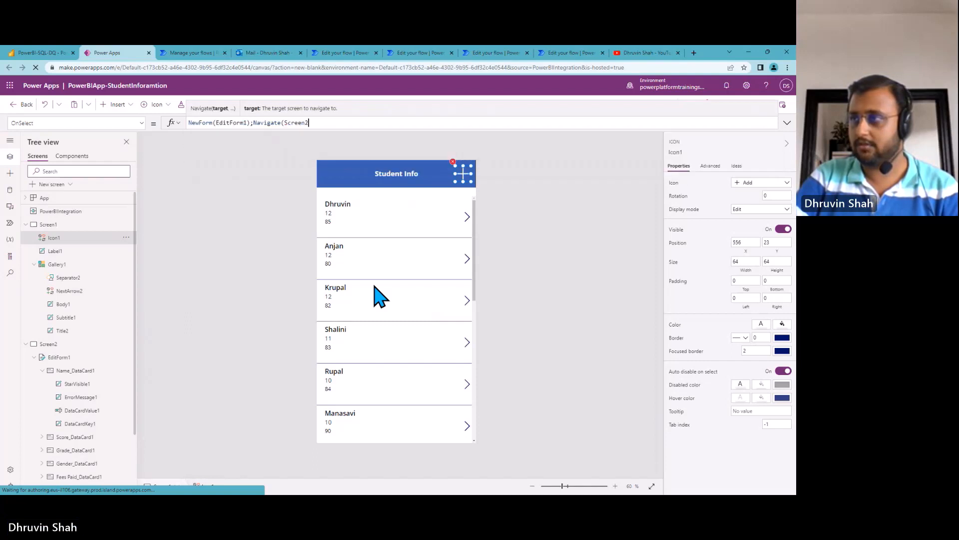
type(")")
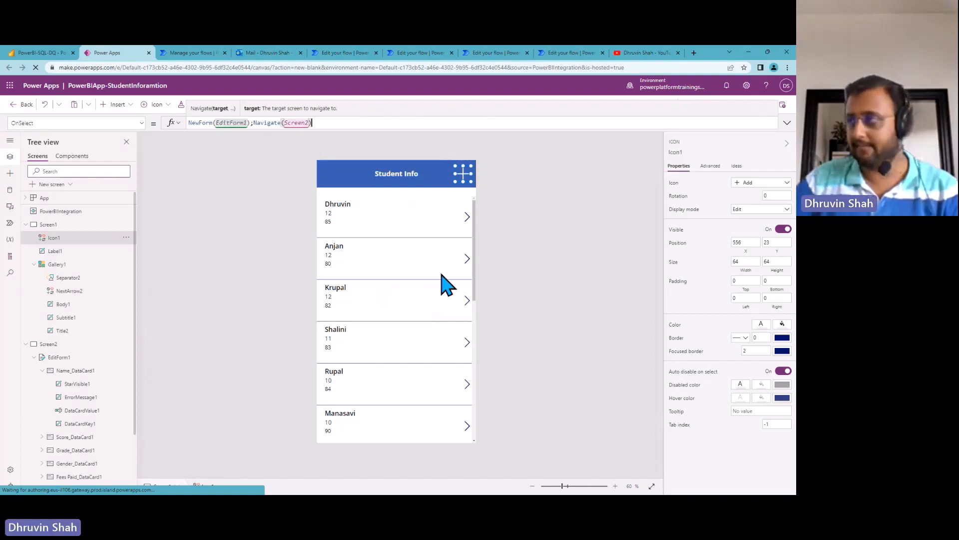
Step: Test the Add icon by opening the blank Student Details form, return to the gallery and save the app
left_click(463, 174, "alt")
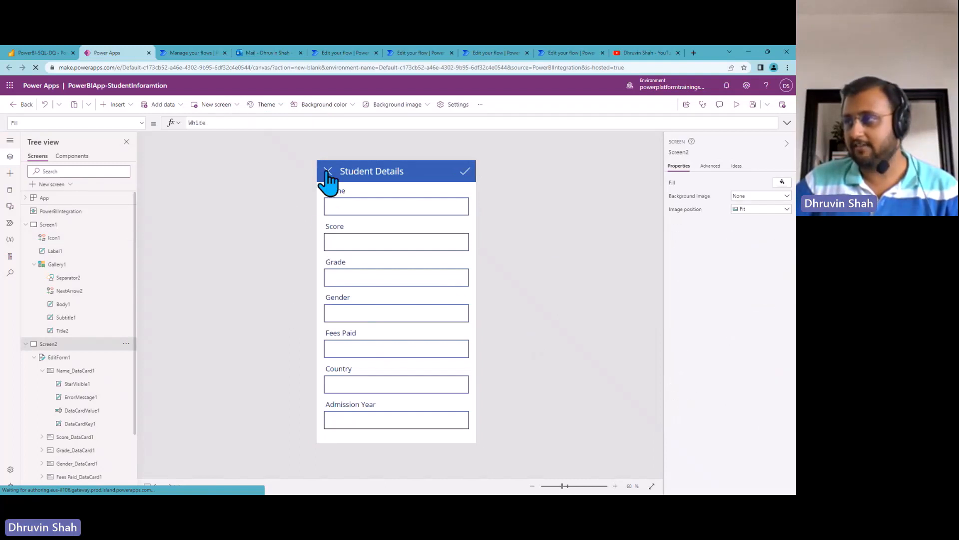
left_click(328, 171, "alt")
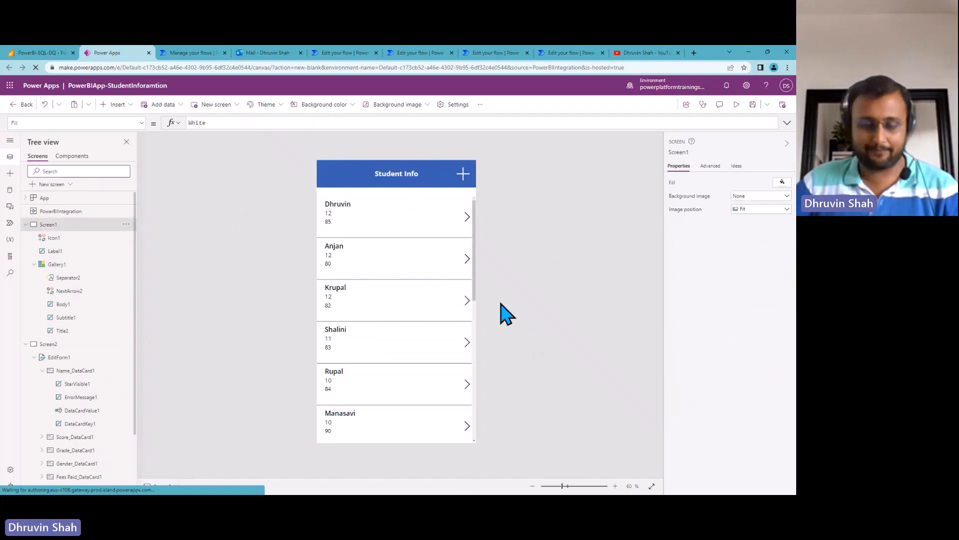
key("ctrl+s")
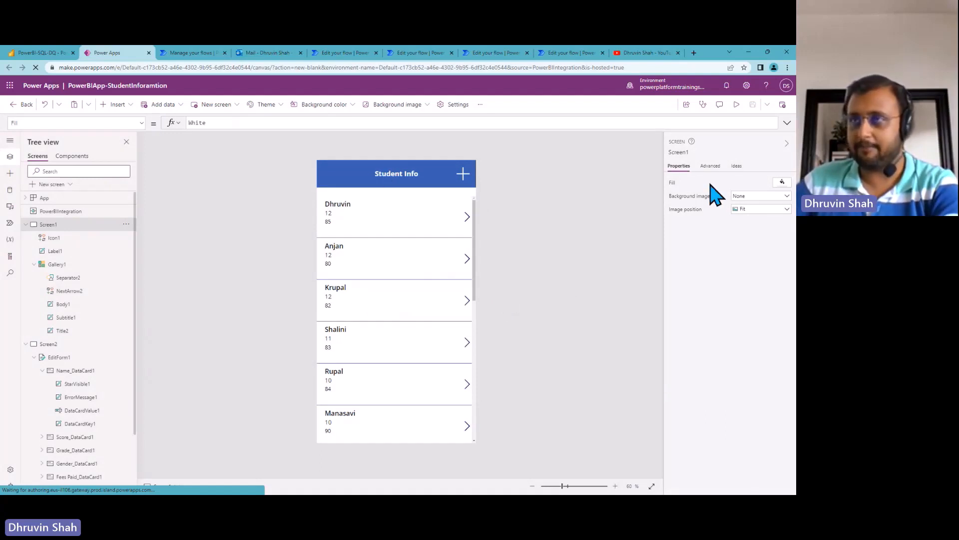
Step: Switch to the Power BI report, save its changes while entering reading view, and return to editing
left_click(45, 53)
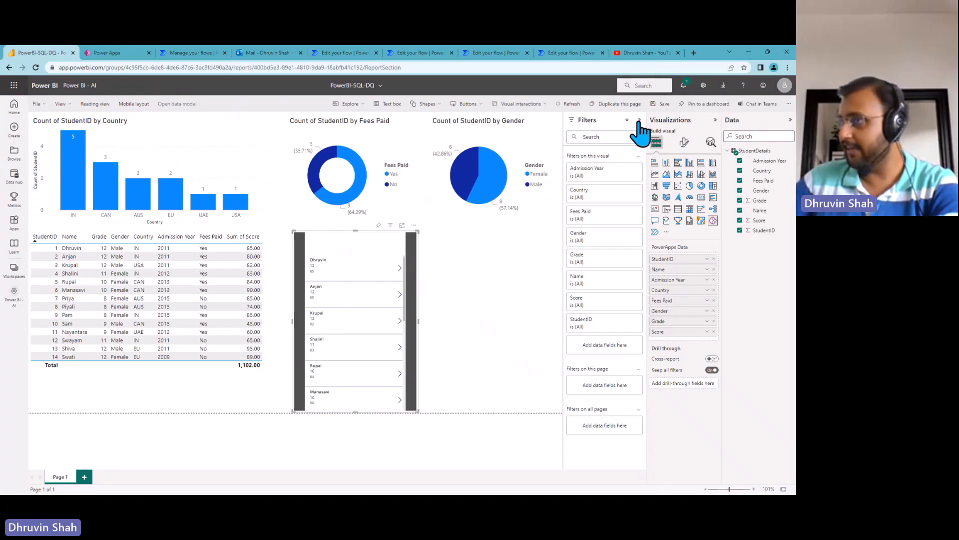
left_click(99, 105)
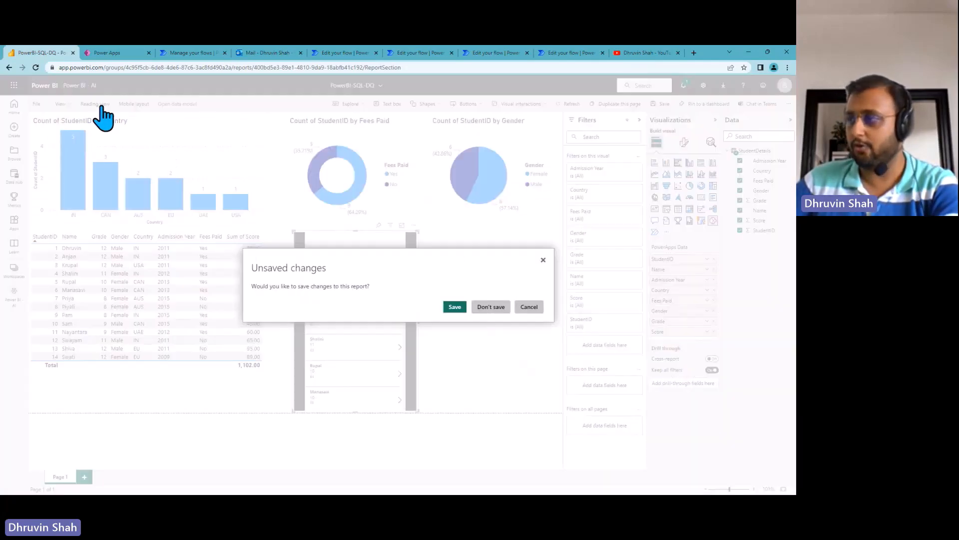
left_click(457, 308)
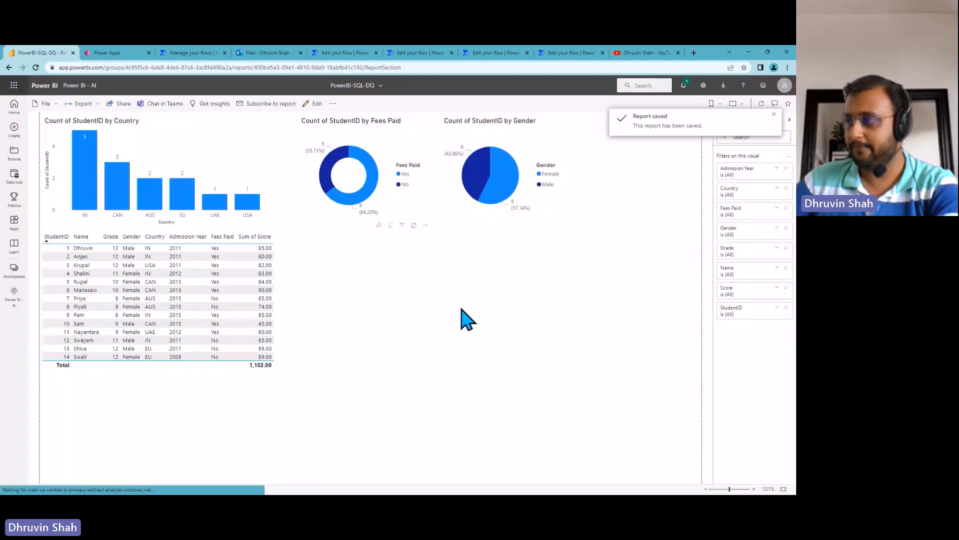
left_click(774, 115)
left_click(309, 103)
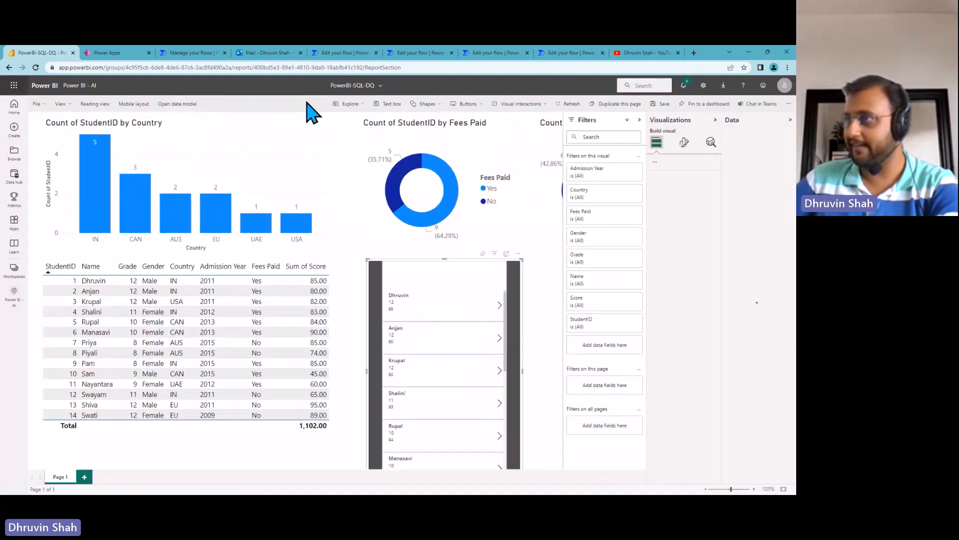
Step: Move the gender pie chart between the other two charts, and move and enlarge the Power Apps visual along the page's right edge
left_click(385, 182)
left_click_drag(472, 139, 208, 134)
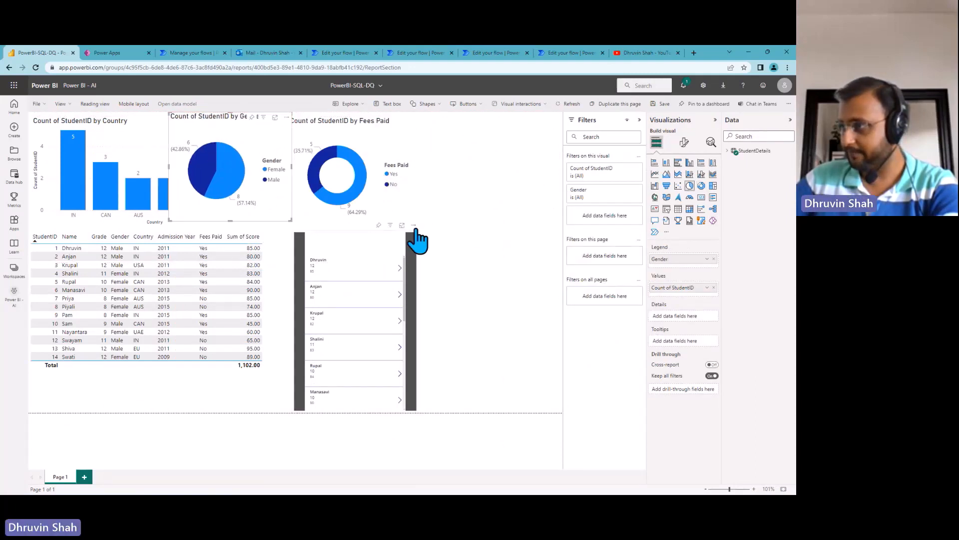
left_click_drag(444, 219, 561, 118)
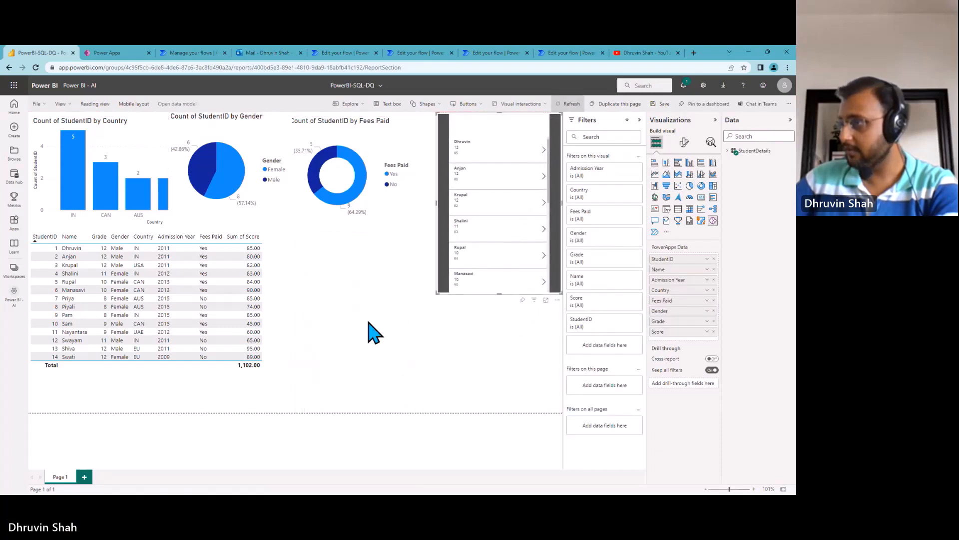
left_click_drag(438, 294, 412, 412)
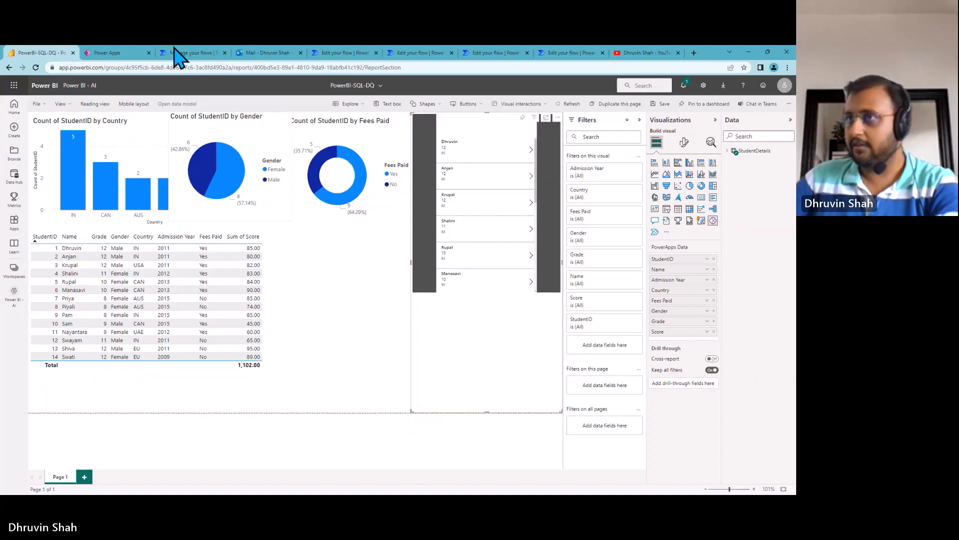
Step: Switch to Power Apps and publish the latest version of the PowerBIApp-StudentInforamtion app
left_click(128, 56)
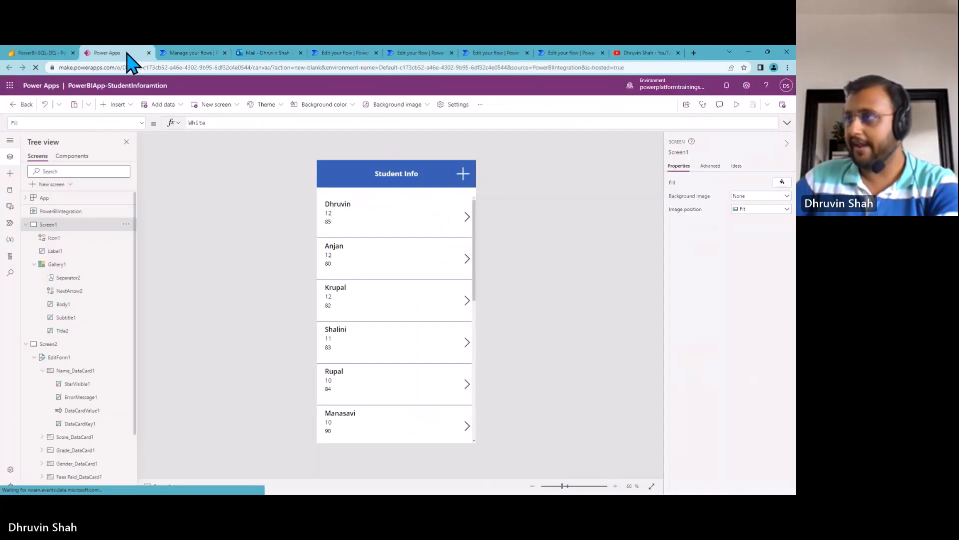
left_click(783, 105)
left_click(413, 361)
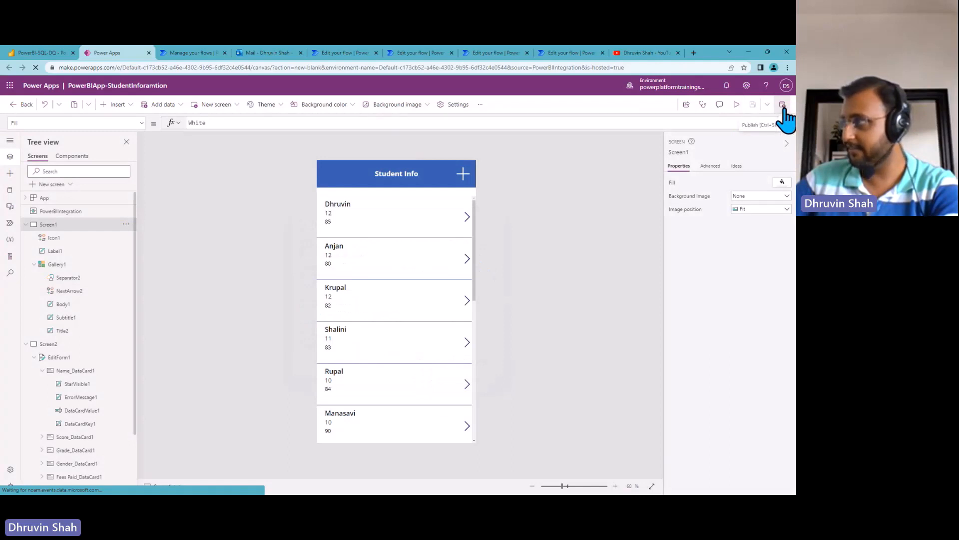
Step: Switch to the Power BI report, save its changes while entering reading view, and reload the page
left_click(45, 53)
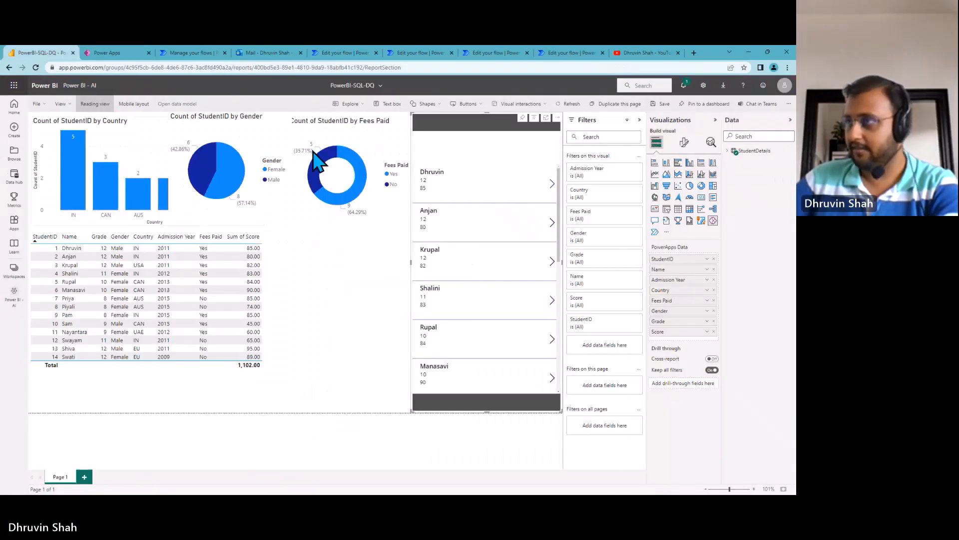
left_click(106, 105)
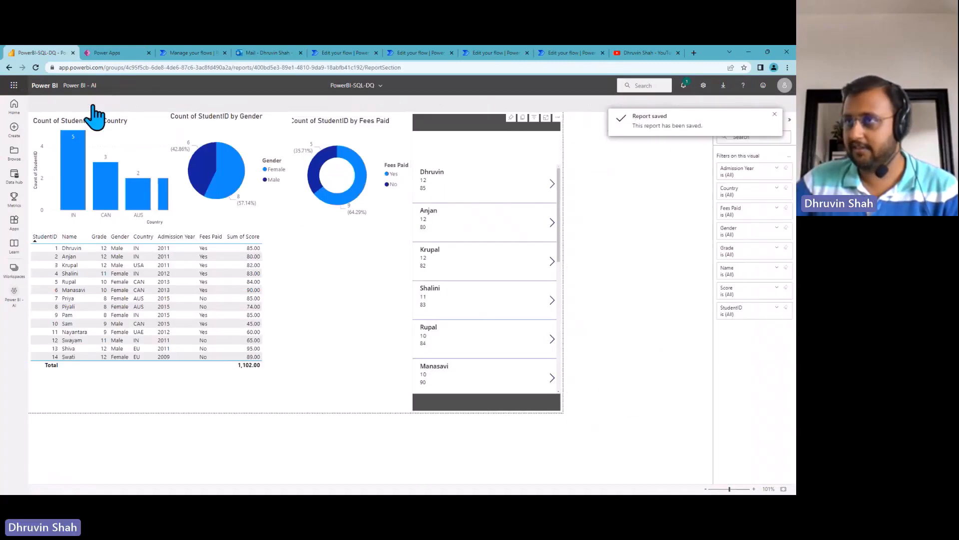
left_click(35, 68)
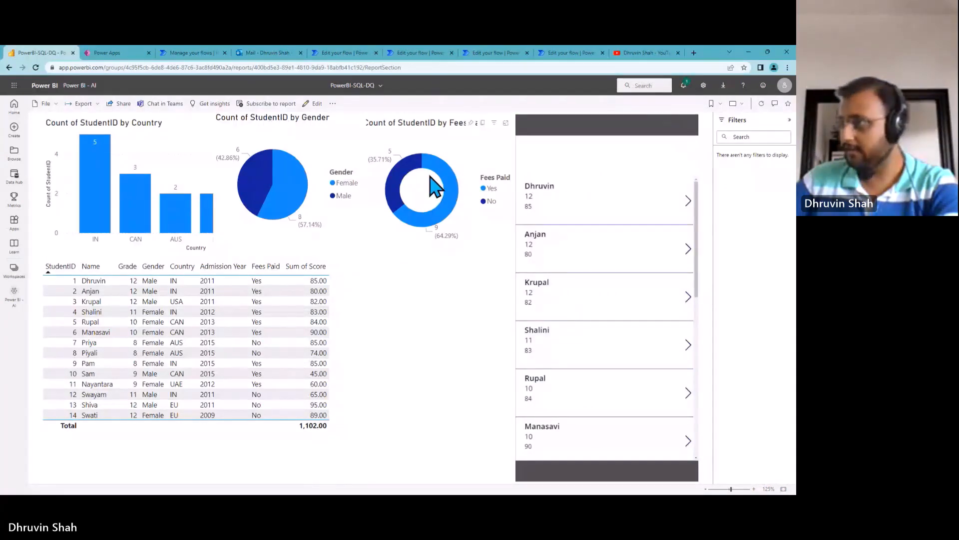
Step: Return to editing and stack the gender pie chart above the Fees Paid donut chart between the table and the Power Apps visual
left_click(316, 104)
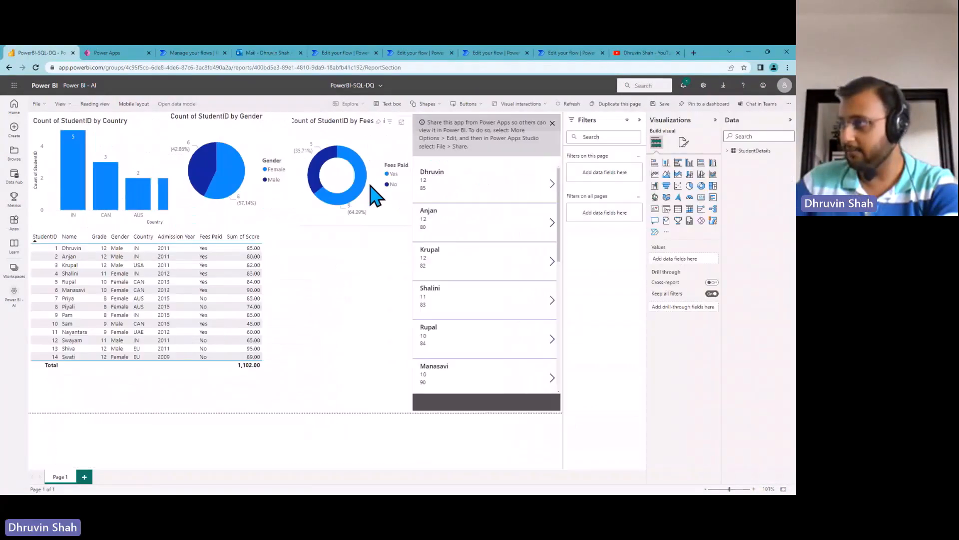
left_click(353, 193)
left_click_drag(350, 220, 334, 347)
left_click_drag(228, 169, 330, 174)
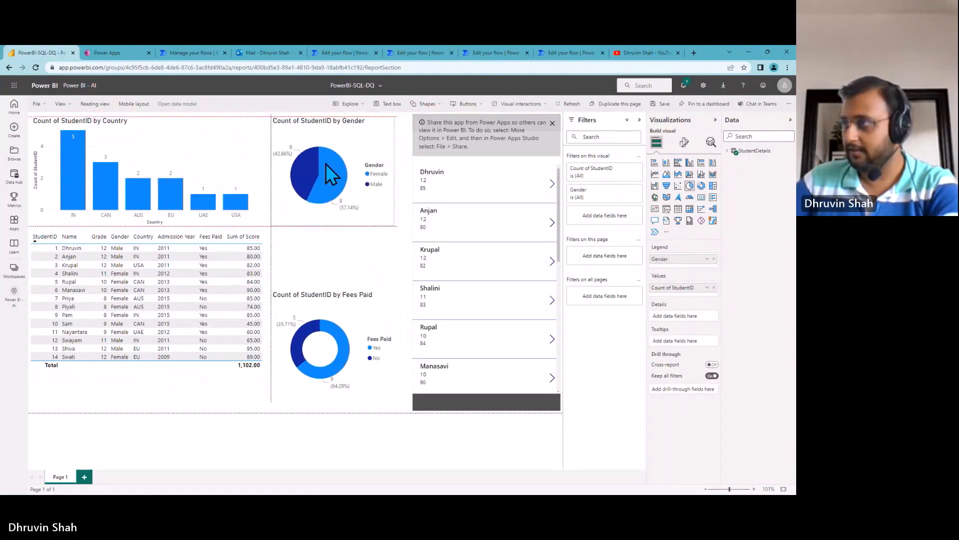
left_click(346, 265)
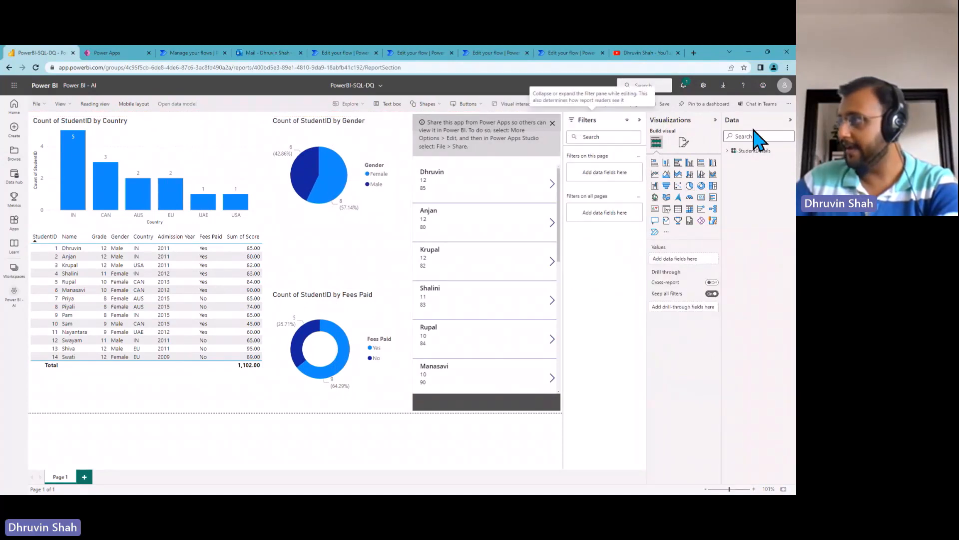
left_click(550, 124)
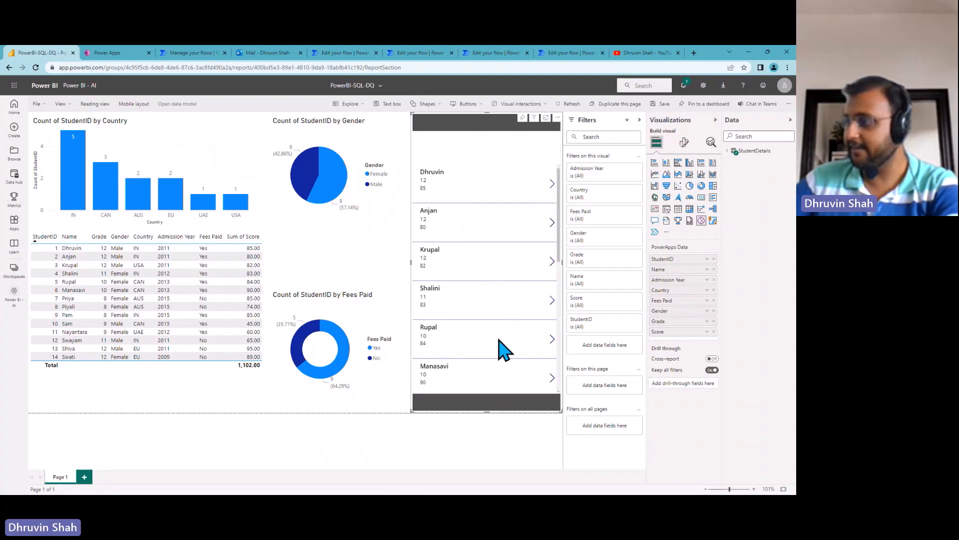
Step: Switch to Power Apps, publish the student app again, and return to the Power BI report
left_click(106, 56)
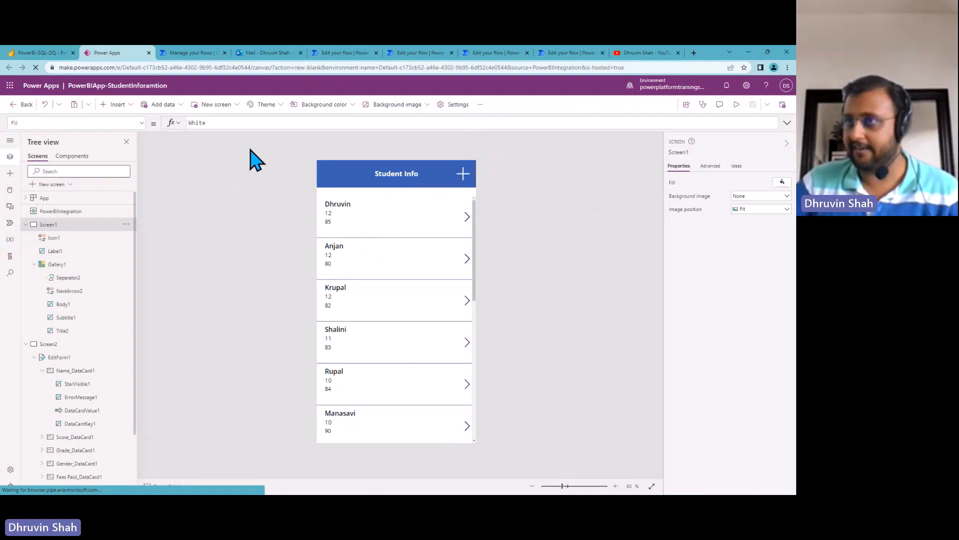
left_click(782, 105)
left_click(416, 361)
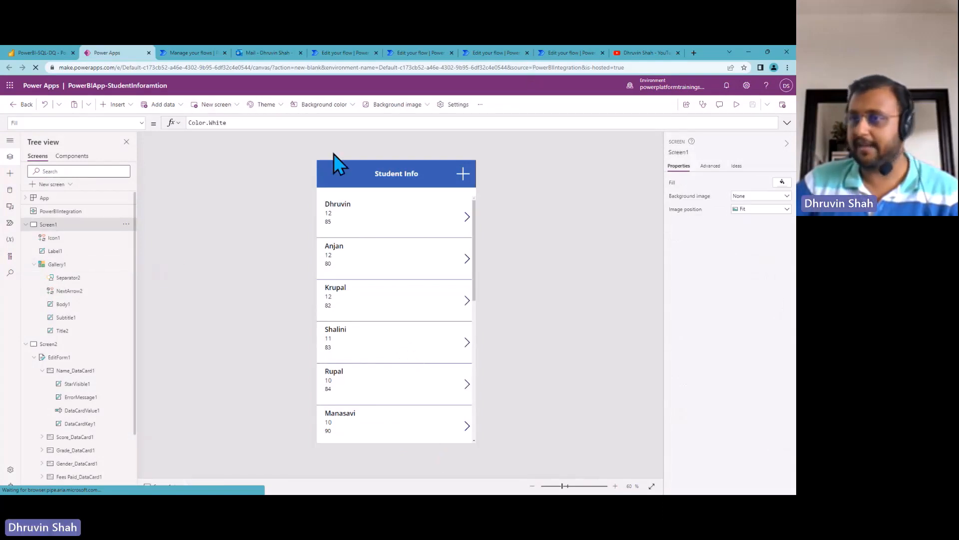
left_click(45, 53)
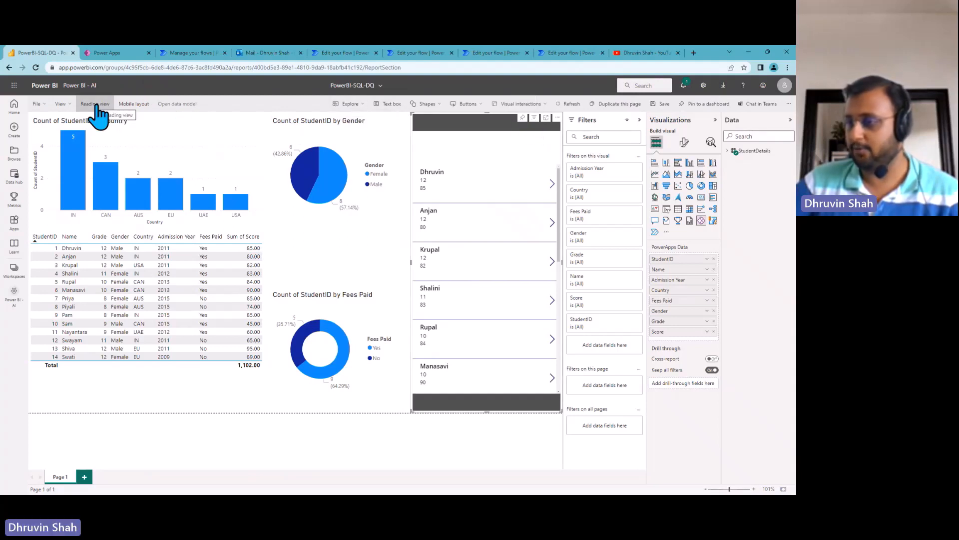
Step: Try to open the embedded app for editing from the enlarged Power Apps visual, and close the extra Power Apps tab
left_click(558, 117)
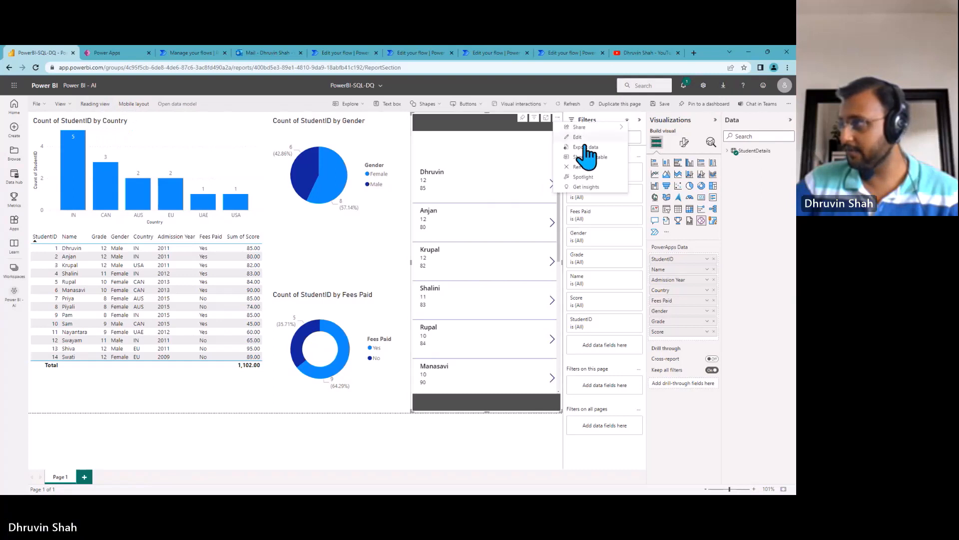
left_click(587, 156)
scroll(305, 253, "down", 10)
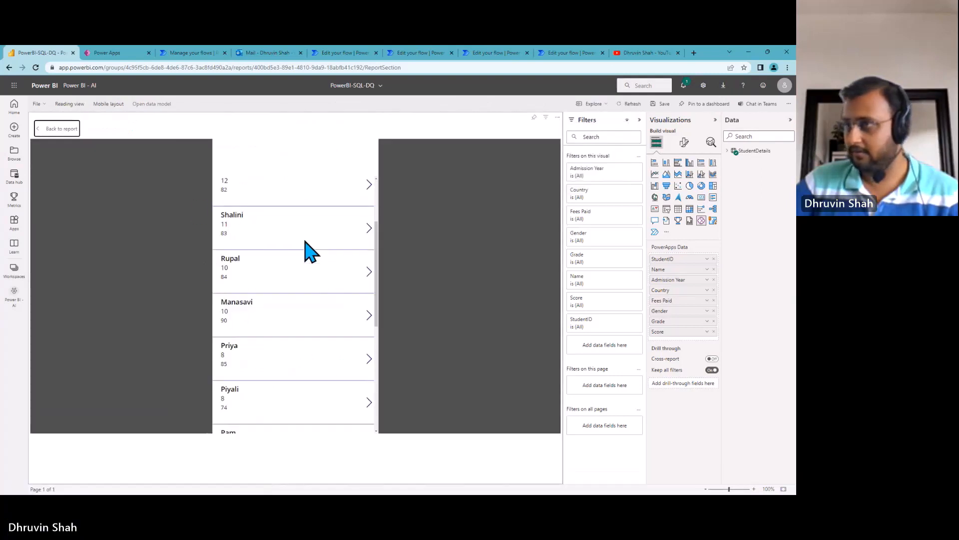
left_click(558, 118)
left_click(592, 167)
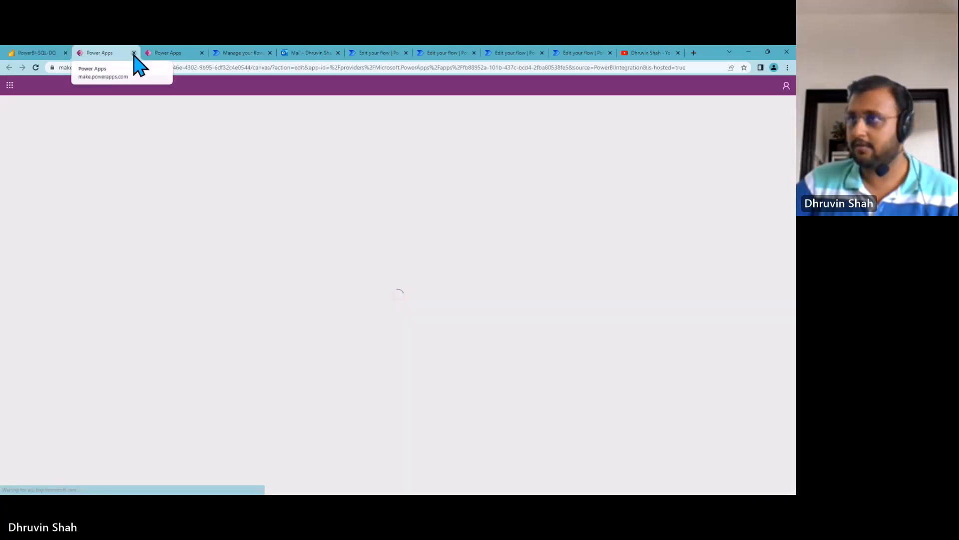
left_click(133, 53)
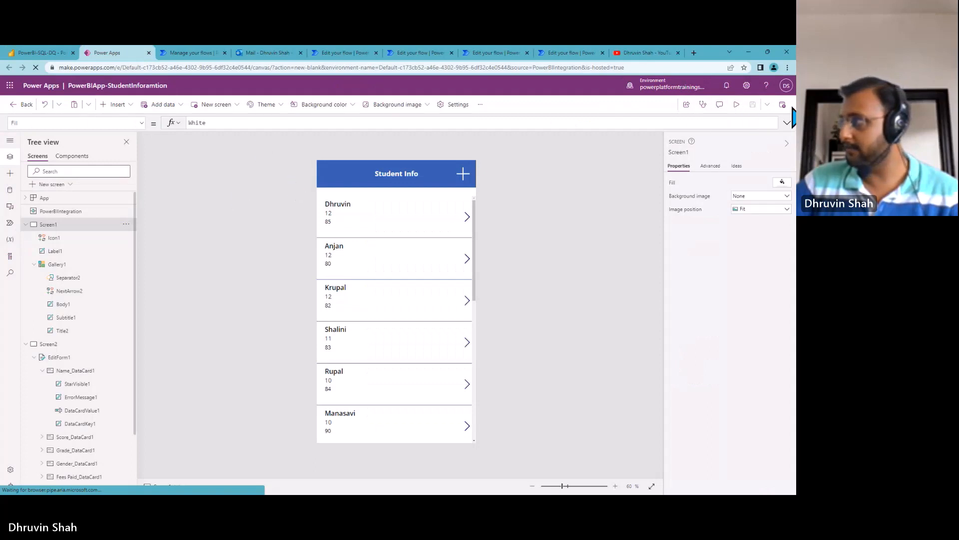
Step: Republish the app from the open Power Apps editor, and go back to the full report page in Power BI
left_click(782, 105)
left_click(400, 362)
left_click(46, 52)
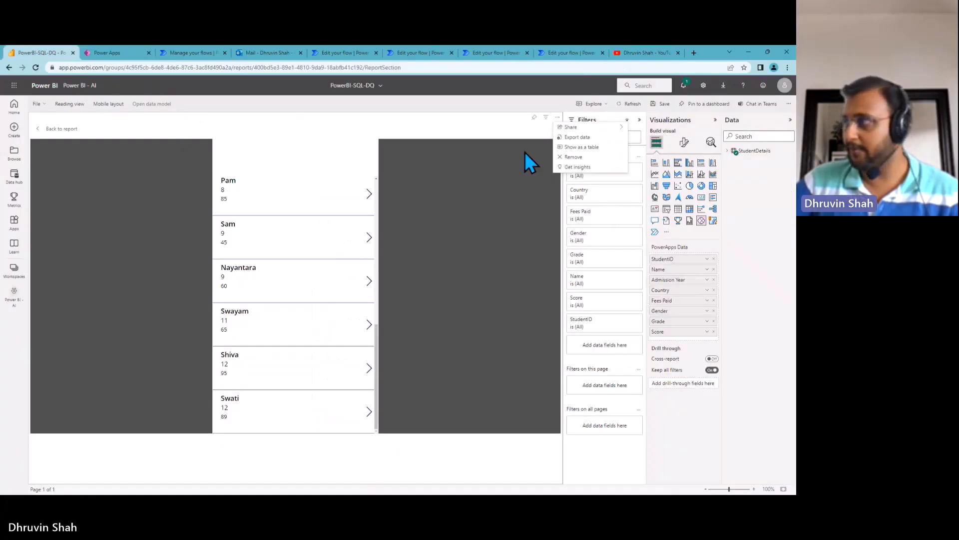
left_click(478, 130)
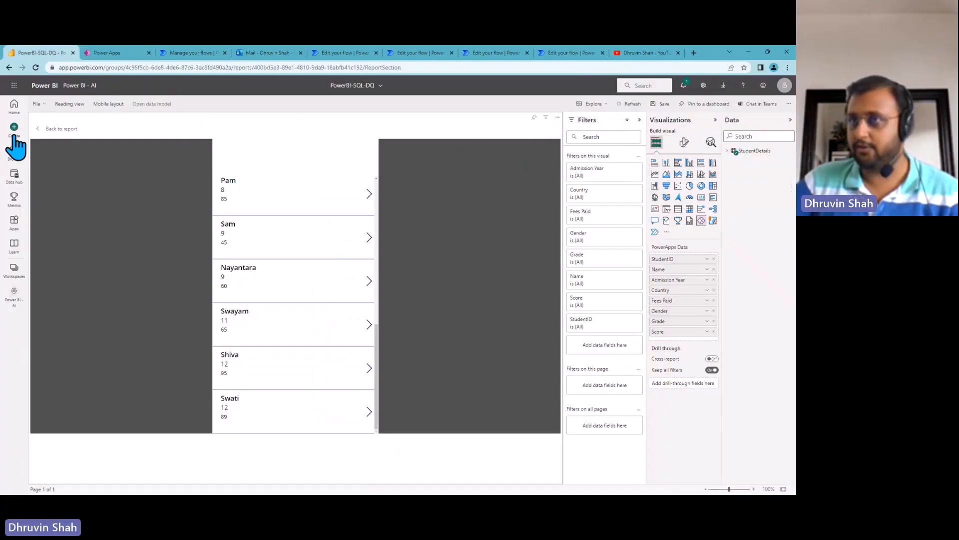
left_click(47, 132)
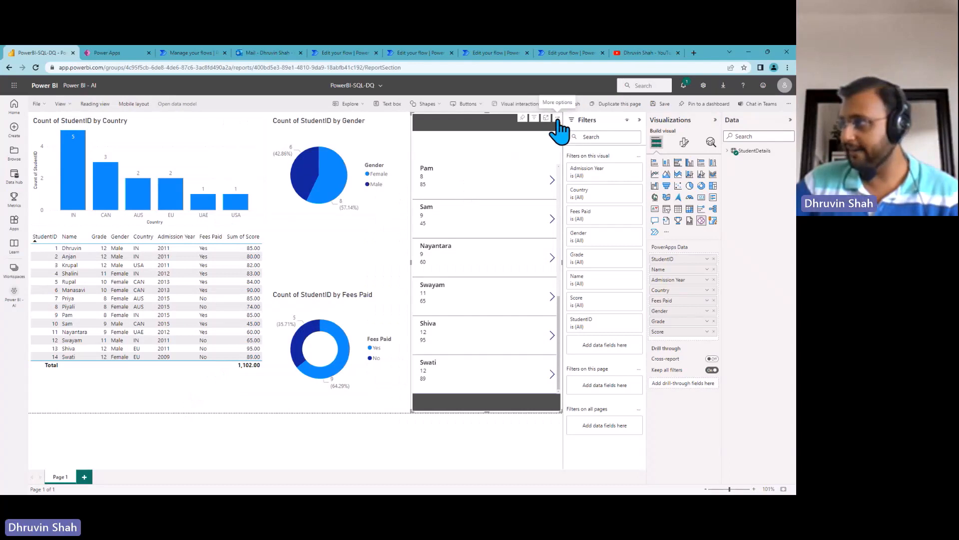
Step: Replace the existing Power Apps visual with a new empty one, sized to fill the full height of the page's right side
left_click(558, 118)
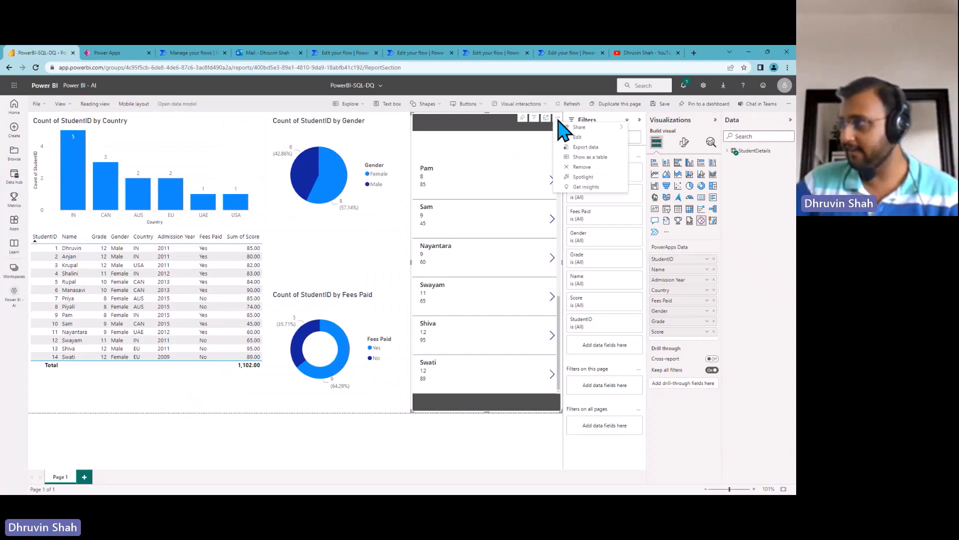
left_click(586, 168)
left_click(701, 222)
left_click_drag(521, 224, 556, 406)
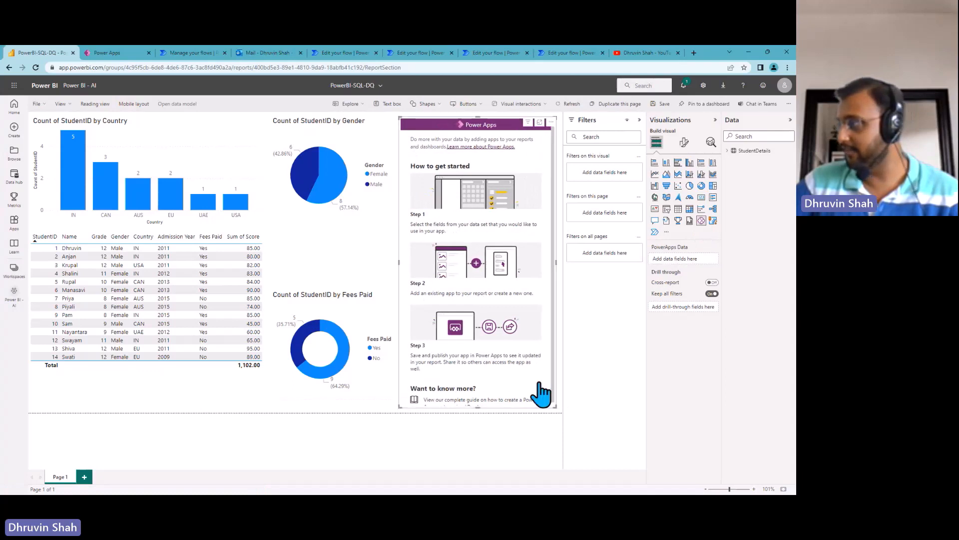
Step: Add the StudentID and Score fields from StudentDetails to the Power Apps visual, both set to Don't summarize
left_click(730, 152)
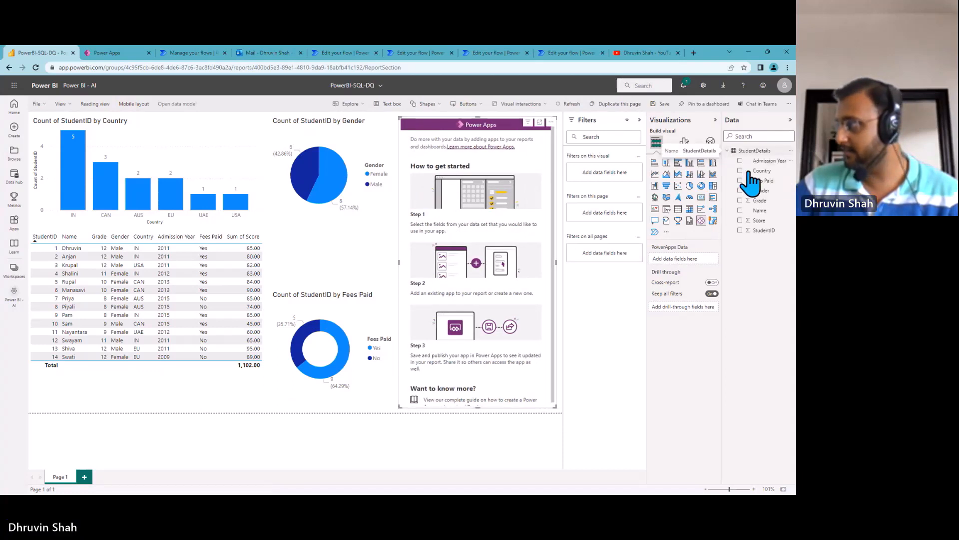
left_click(740, 230)
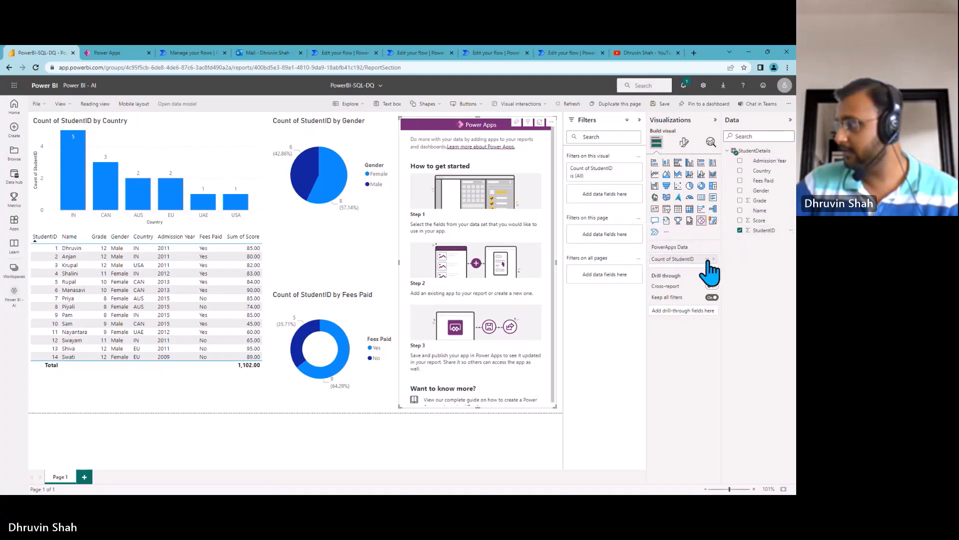
left_click(708, 259)
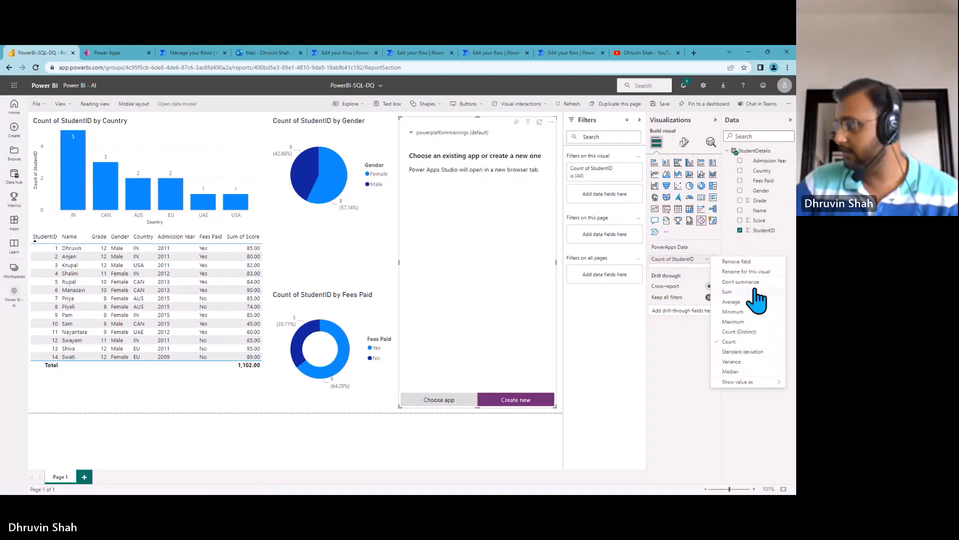
left_click(752, 282)
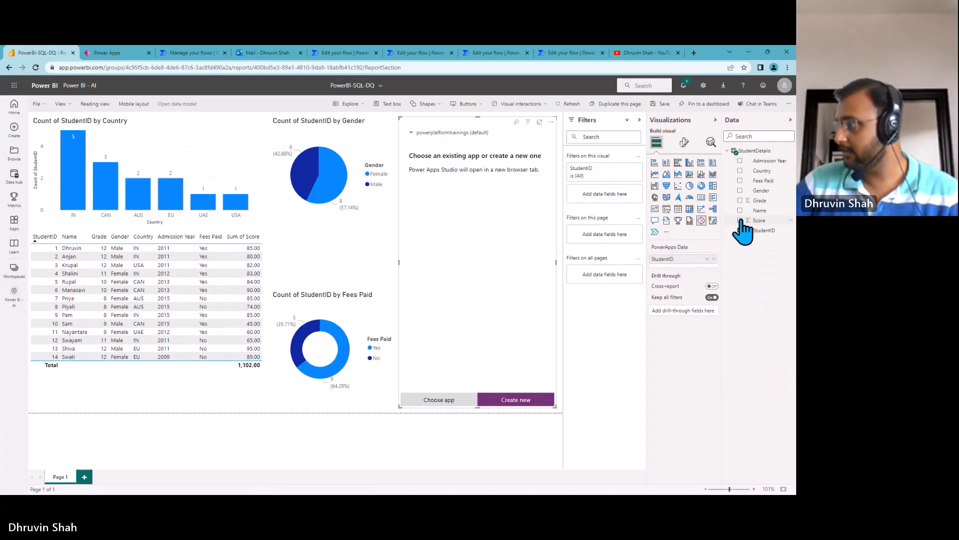
left_click(740, 220)
left_click(708, 269)
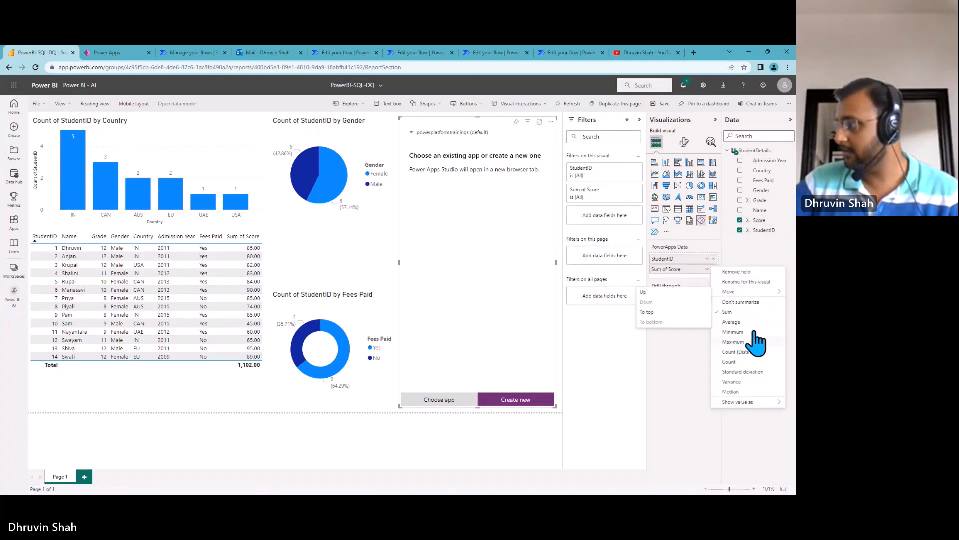
left_click(741, 302)
Step: Add the Name, Grade, Gender, Country, Admission Year and Fees Paid fields to the Power Apps visual, with Grade set to Don't summarize
left_click(741, 211)
left_click(740, 201)
left_click(707, 290)
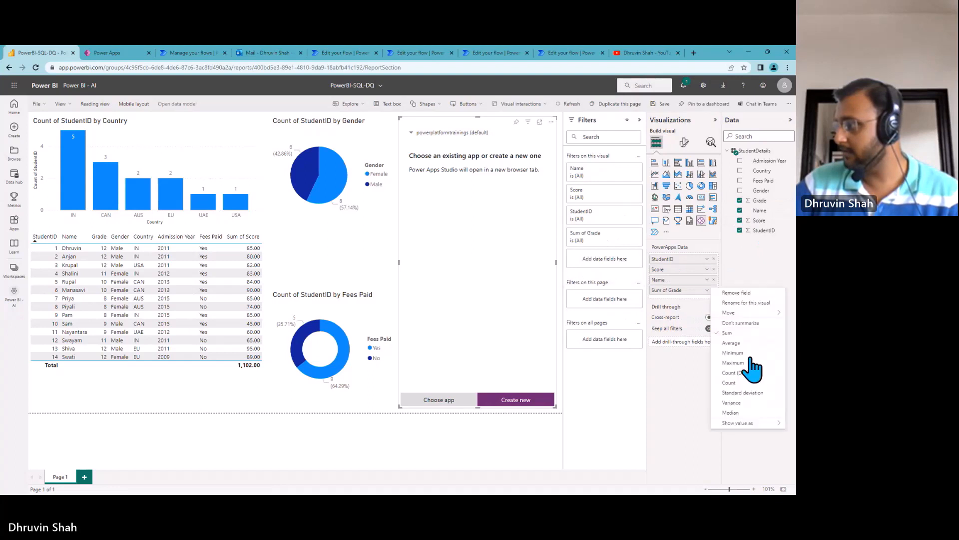
left_click(744, 323)
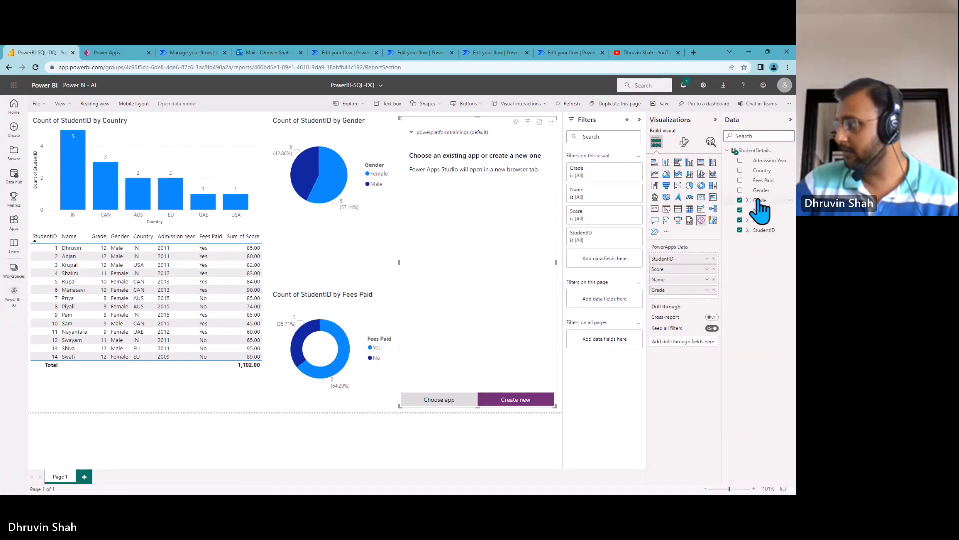
left_click(741, 190)
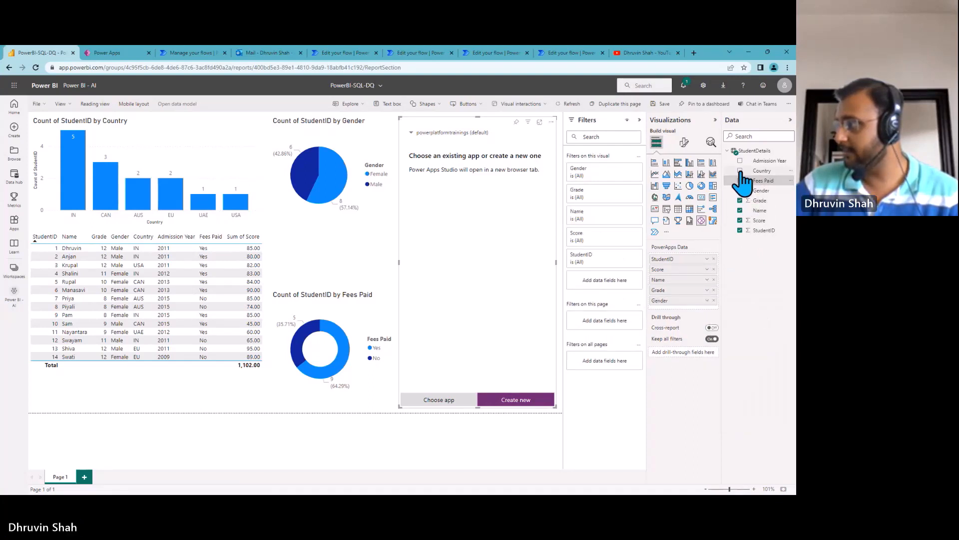
left_click(740, 171)
left_click(740, 161)
left_click(741, 181)
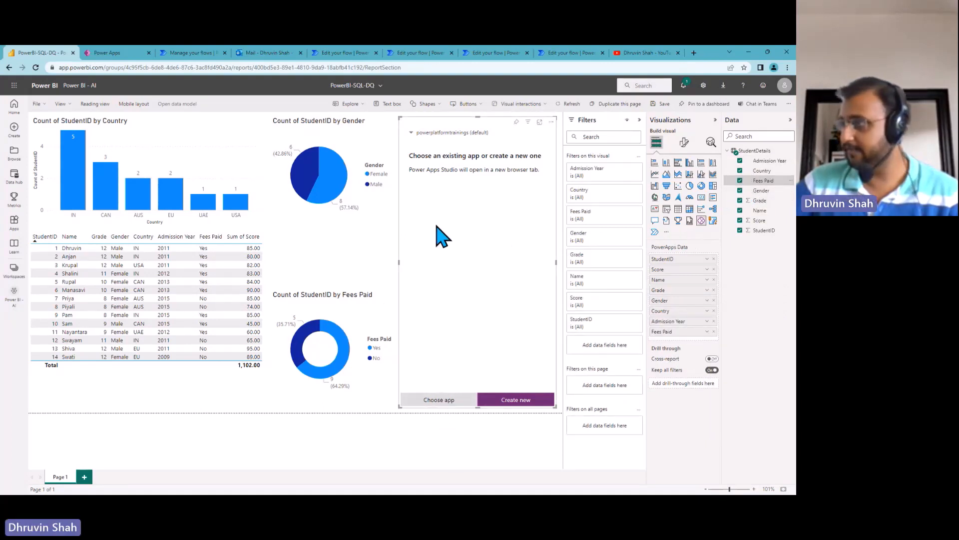
Step: Embed the existing PowerBIApp-StudentInforamtion app in the visual, skipping Power Apps Studio, and check its blank Student Details form
left_click(438, 401)
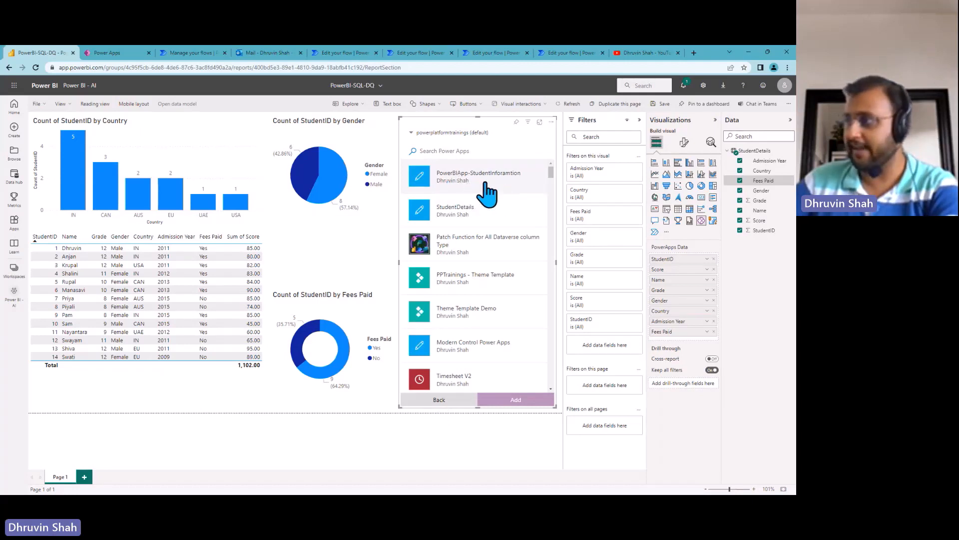
left_click(485, 184)
left_click(505, 400)
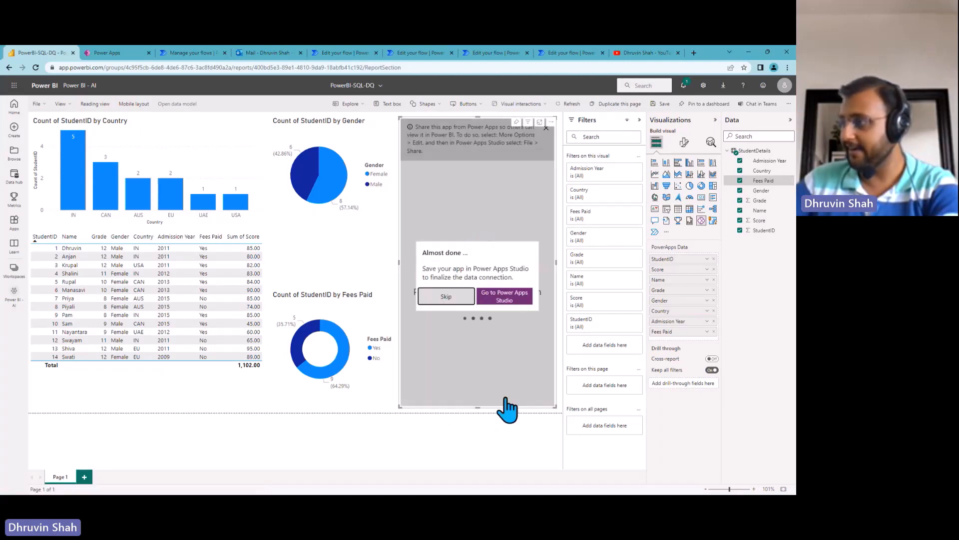
left_click(458, 298)
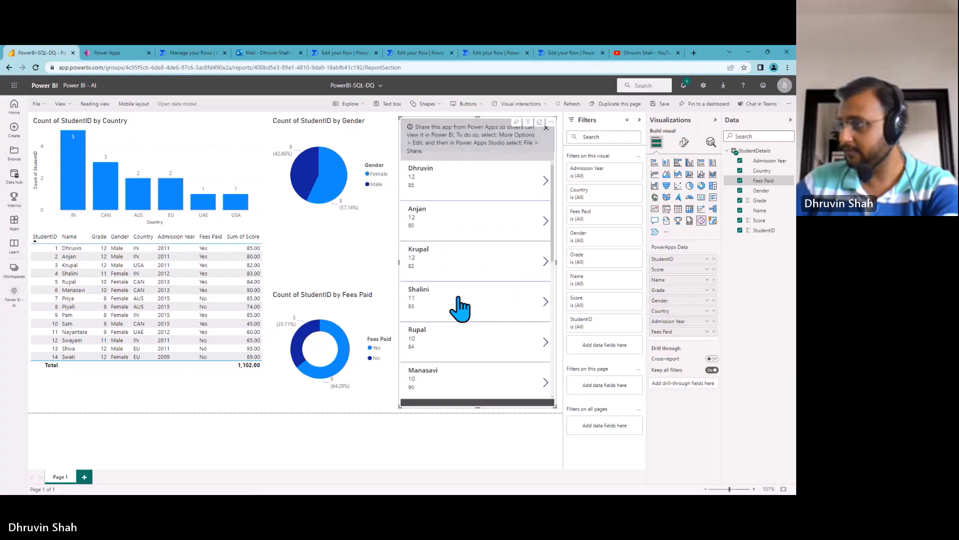
left_click(546, 128)
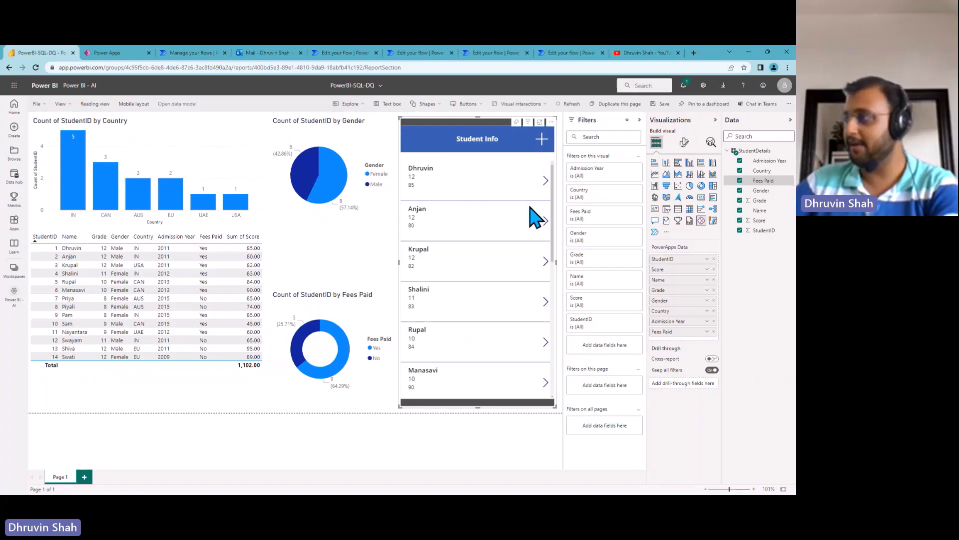
left_click(540, 189)
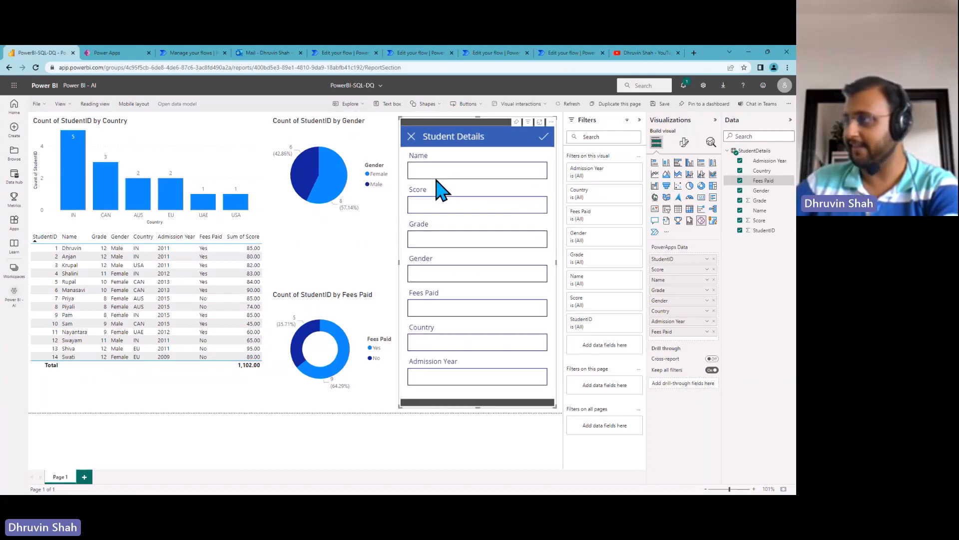
left_click(412, 136)
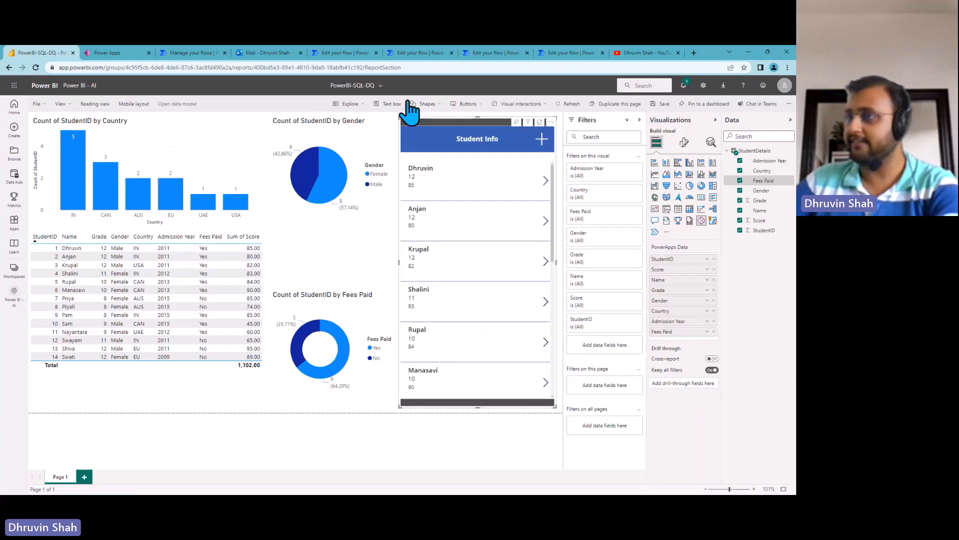
Step: Switch the report to reading view, saving the unsaved changes
left_click(98, 105)
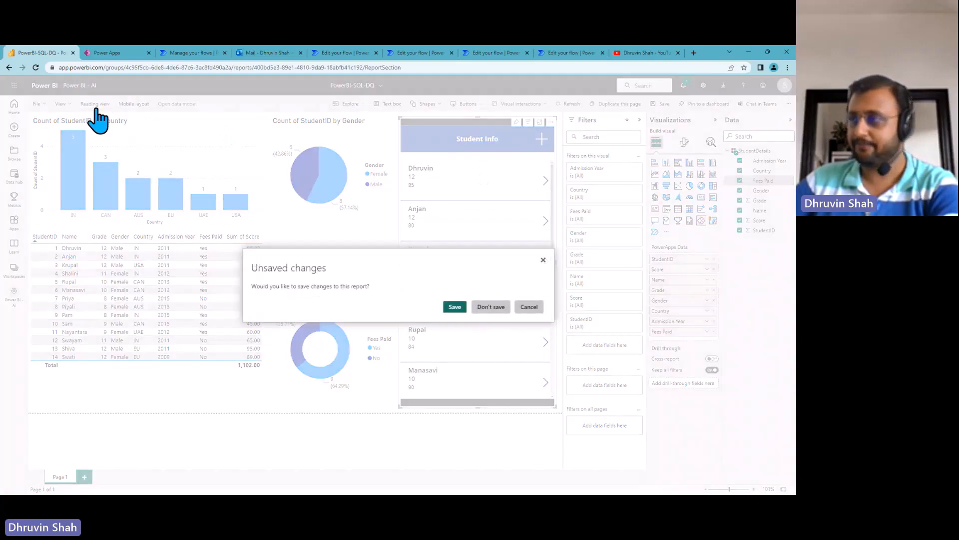
left_click(454, 307)
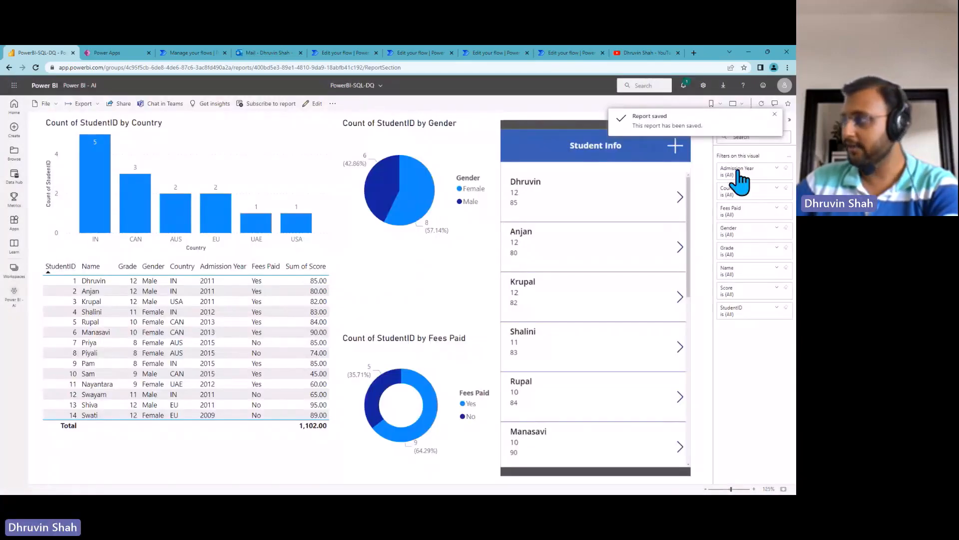
left_click(775, 115)
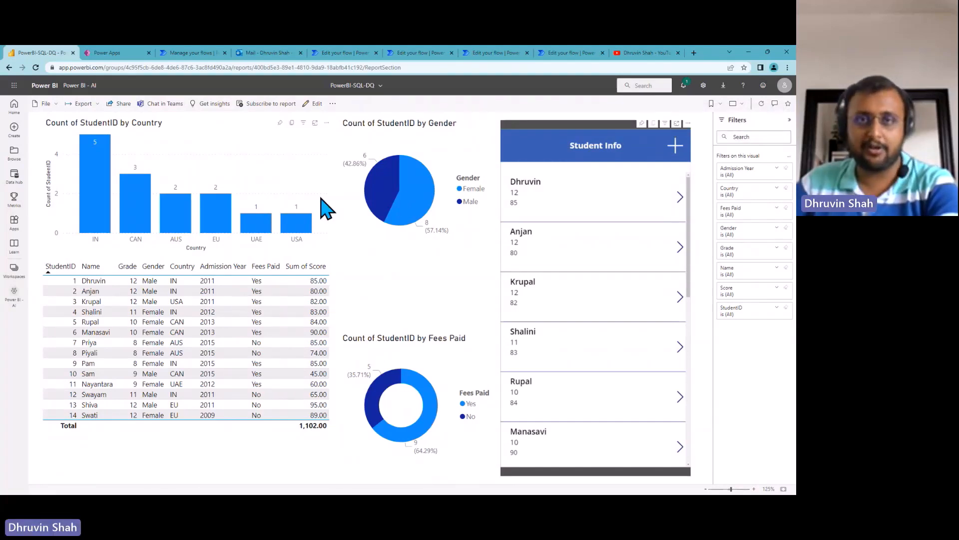
Step: Cross-filter the report to female students, check the list in the embedded app, and clear the filter
left_click(419, 198)
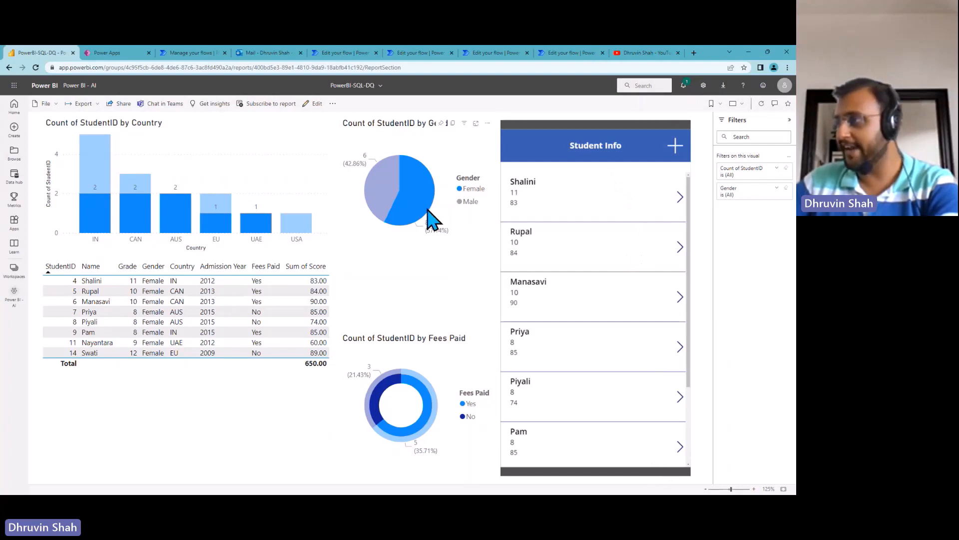
scroll(625, 300, "down", 3)
scroll(630, 324, "up", 3)
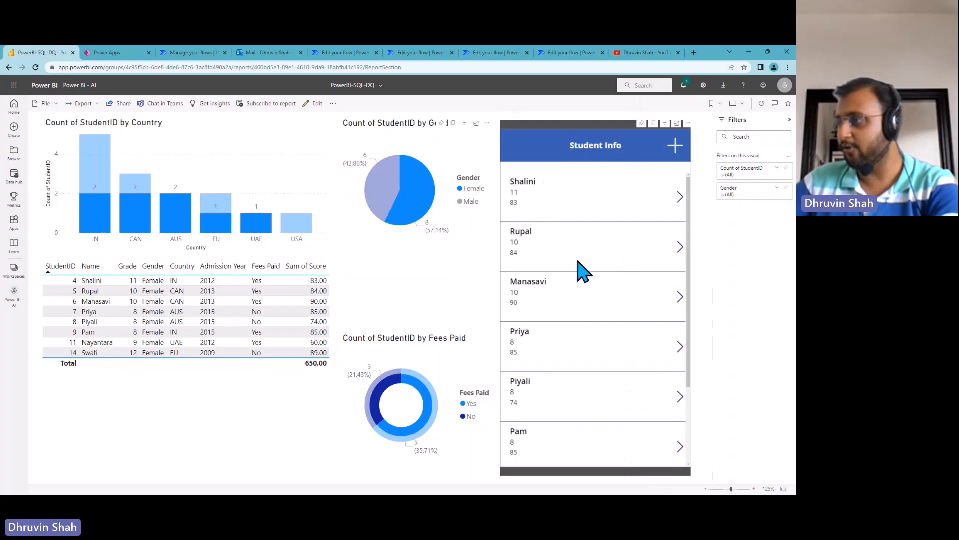
left_click(411, 214)
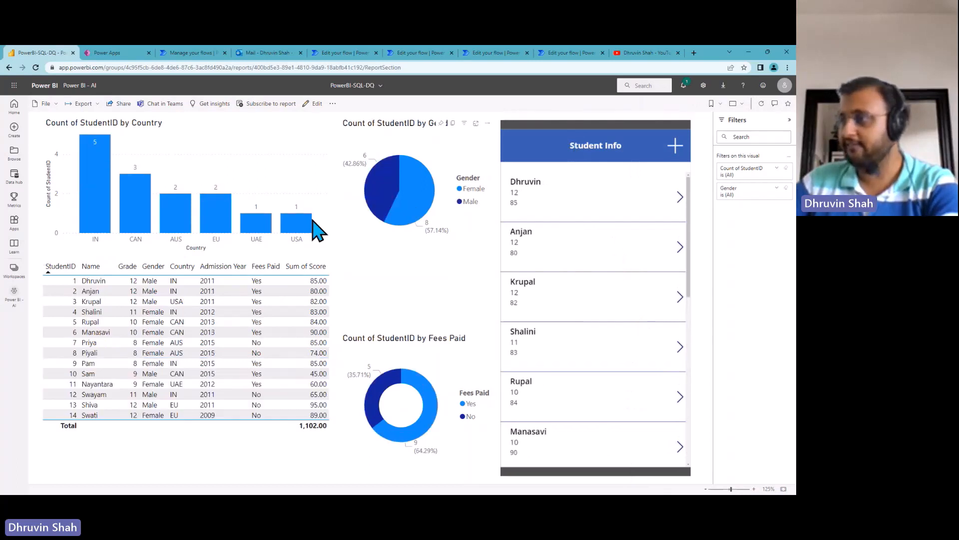
Step: Filter the report to EU, open the first student in the embedded app, and submit the country as AUS
left_click(225, 220)
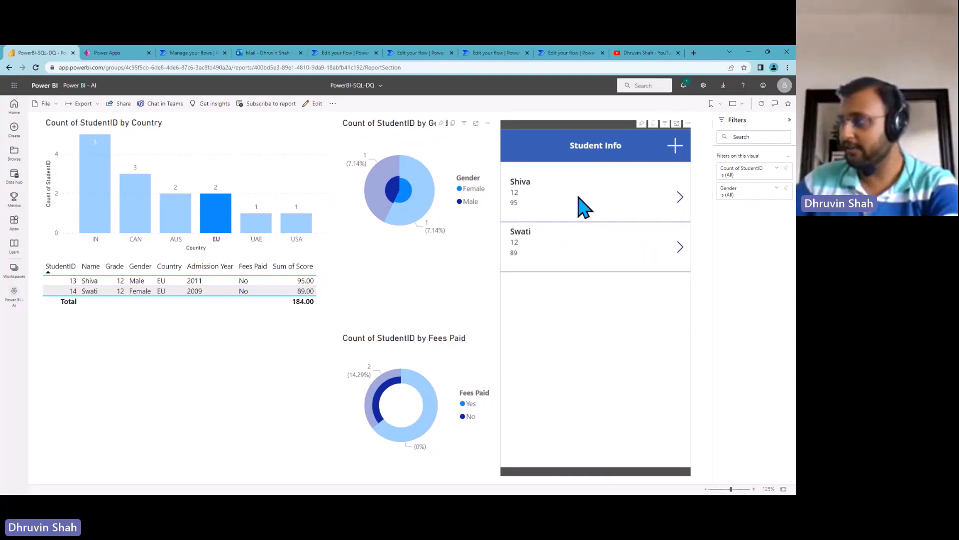
left_click(680, 197)
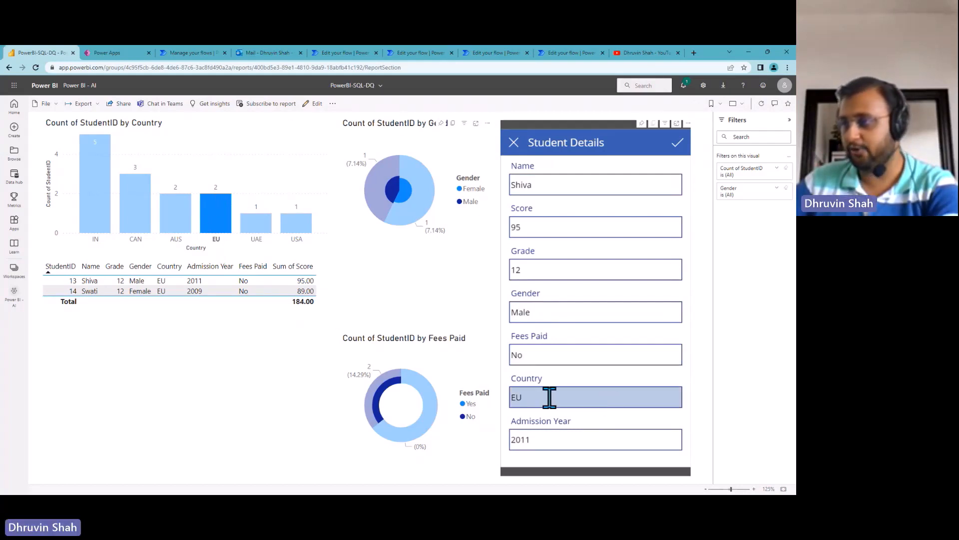
double_click(549, 397)
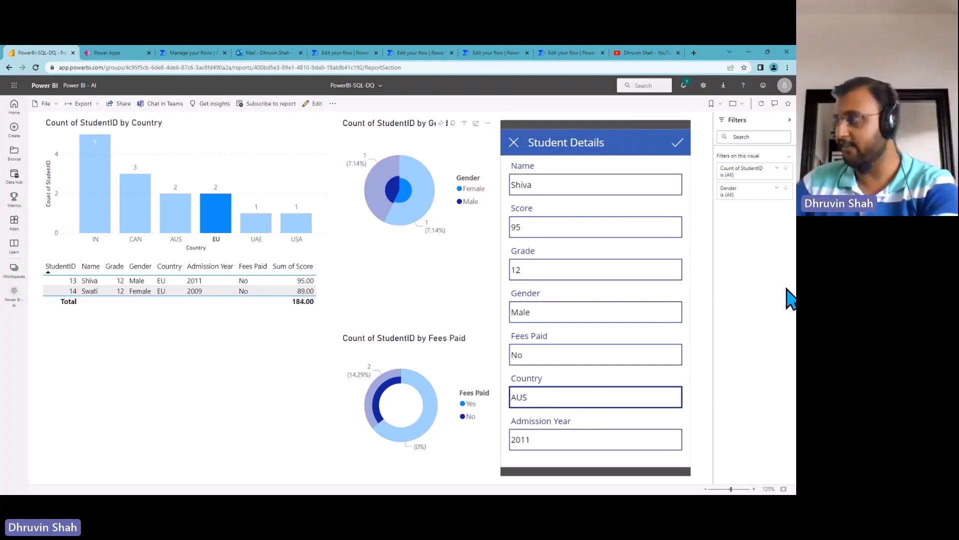
left_click(678, 145)
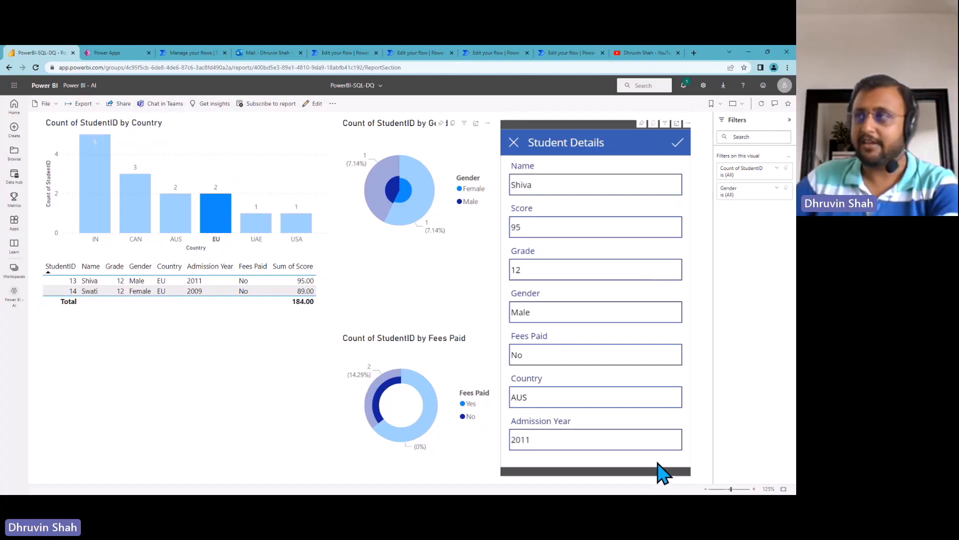
Step: In Power Apps Studio, append a Notify call with the text "Record saved successfully" to the Student Details submit icon's OnSelect formula
left_click(113, 54)
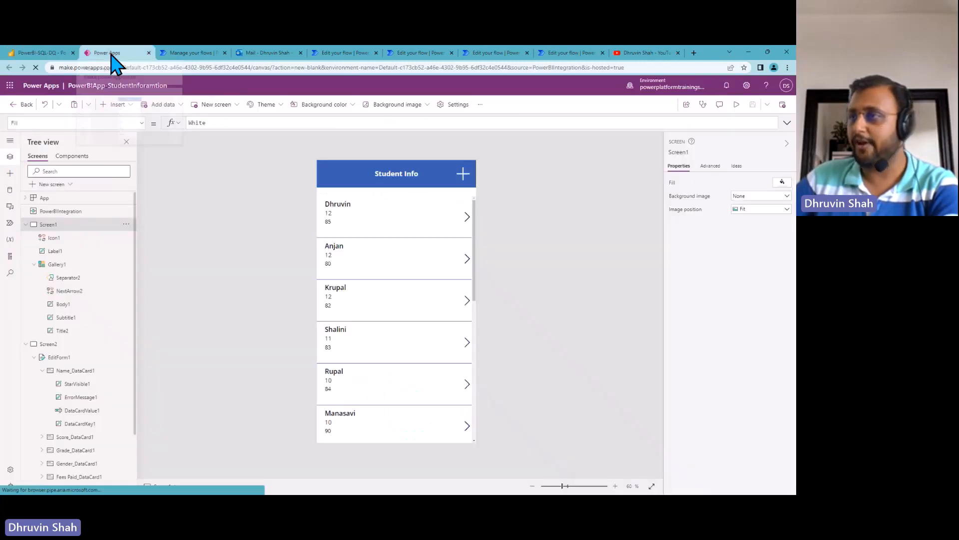
left_click(466, 229, "alt")
left_click(464, 171)
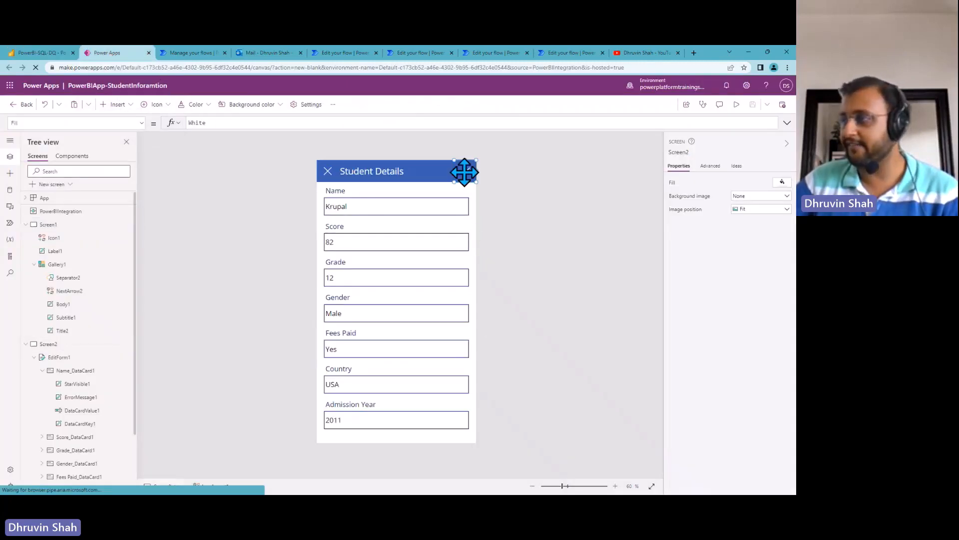
left_click(278, 122)
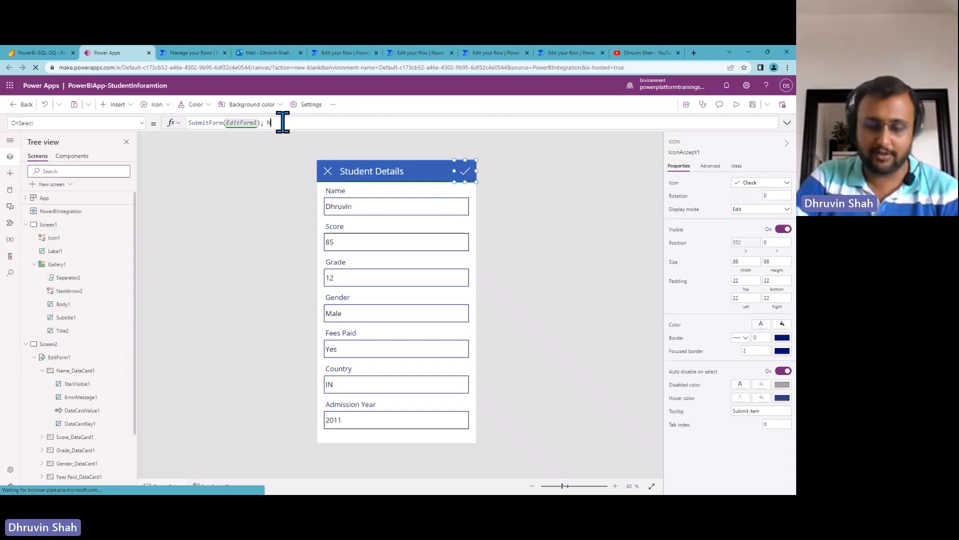
type("; Notify(")
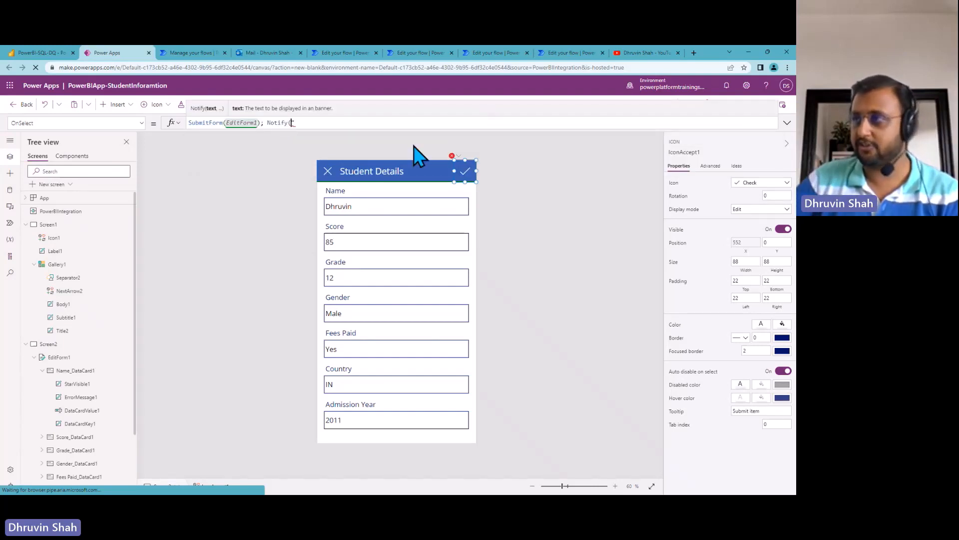
type("\"R")
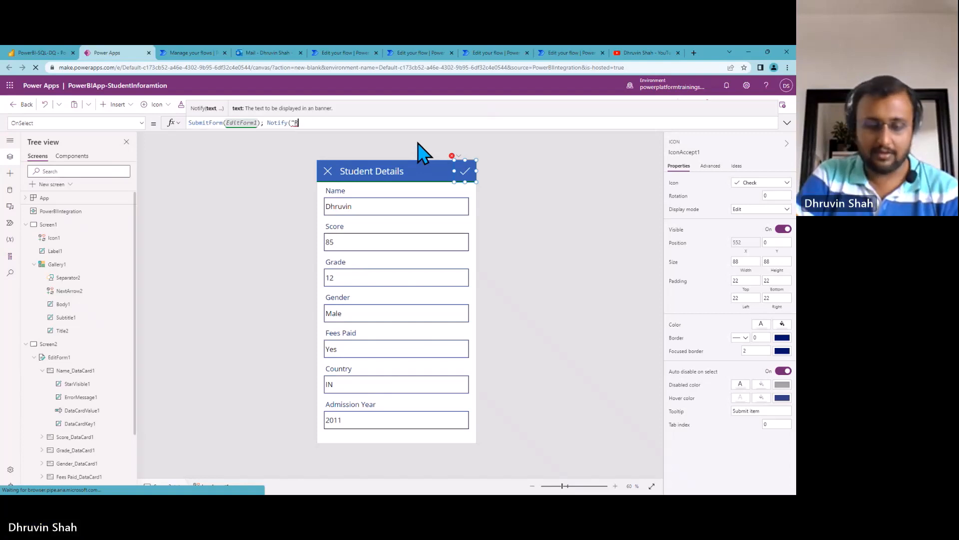
type("ecord save")
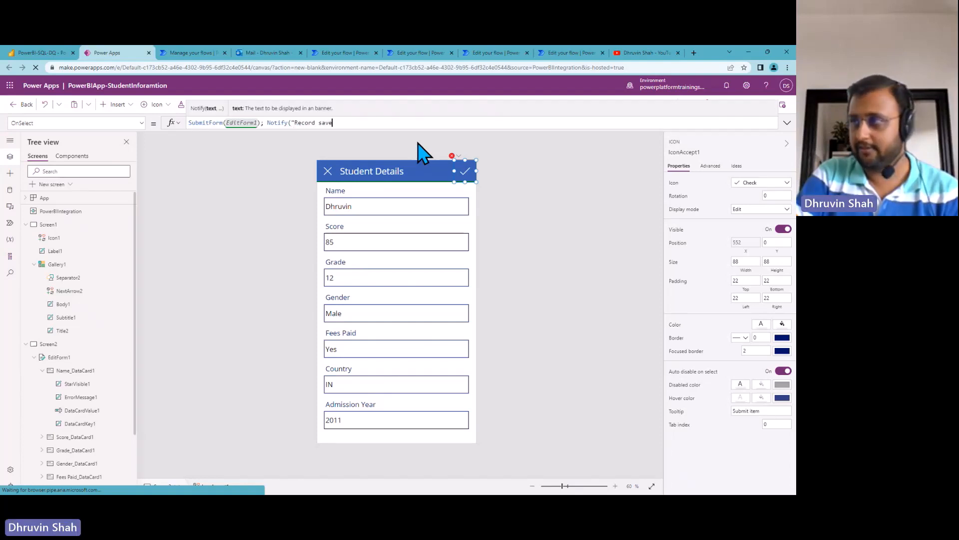
type("d succe")
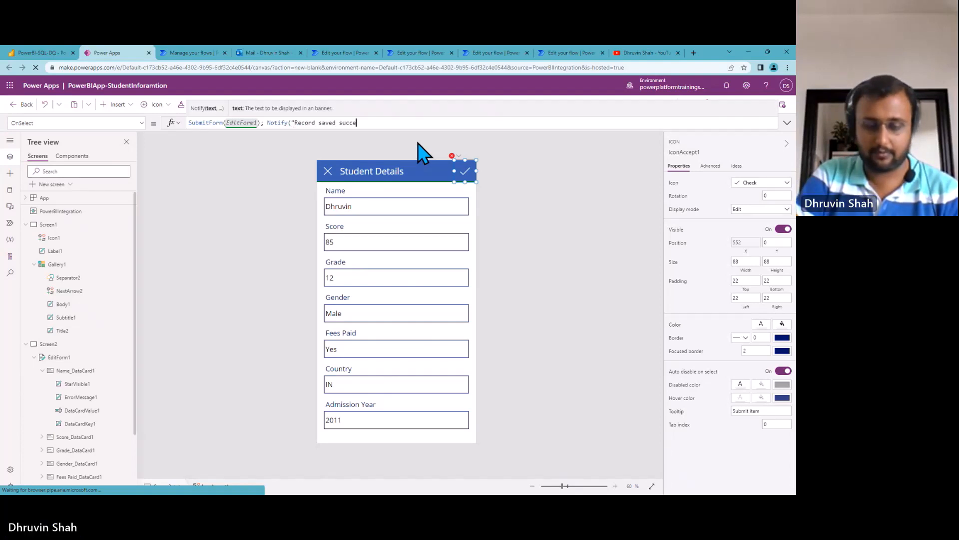
type("ssfully\"")
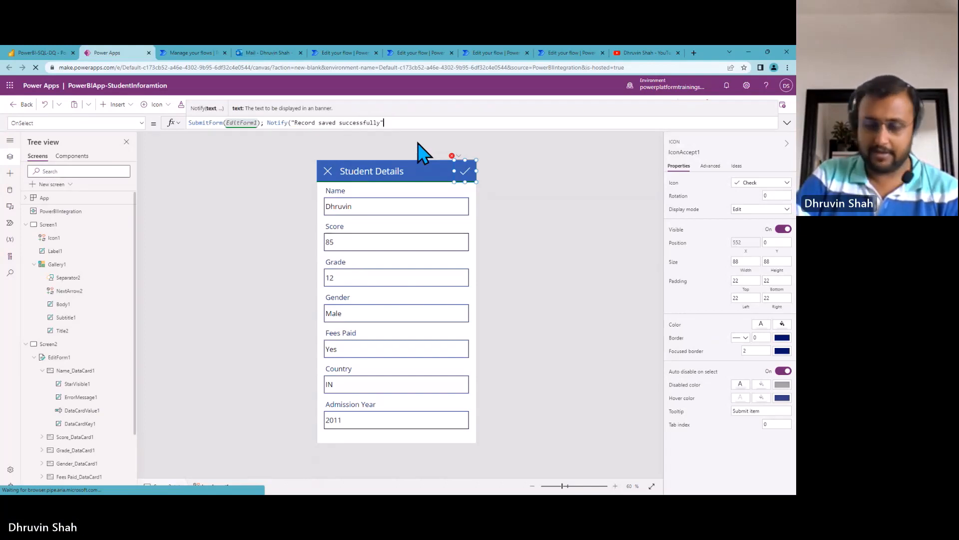
Step: Complete the Notify call with NotificationType.Success and a timeout of 2000 milliseconds
type(",No")
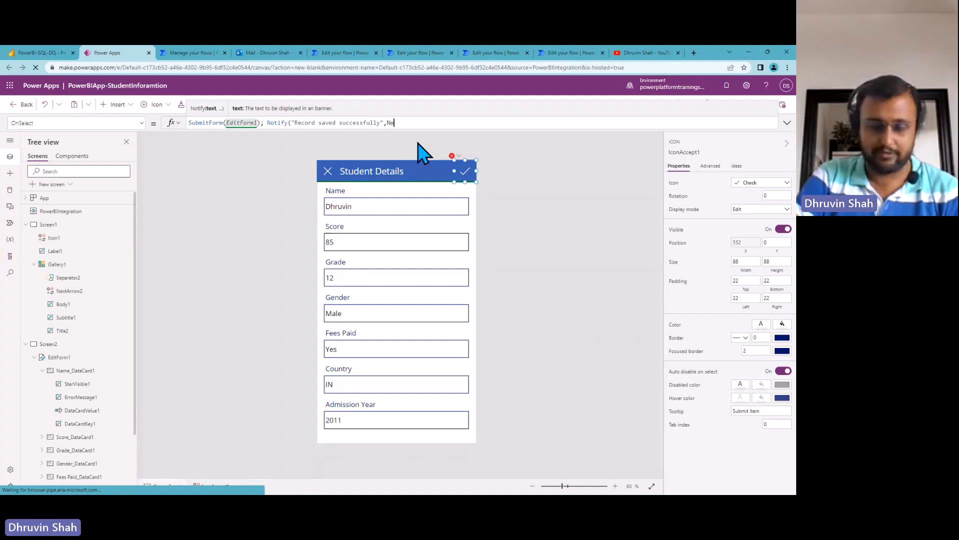
type("tifu")
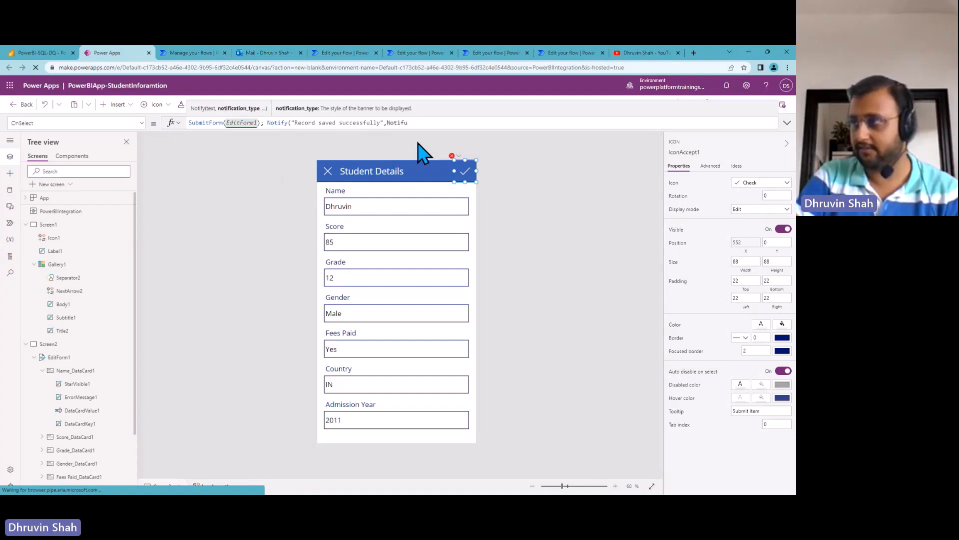
key("BackSpace")
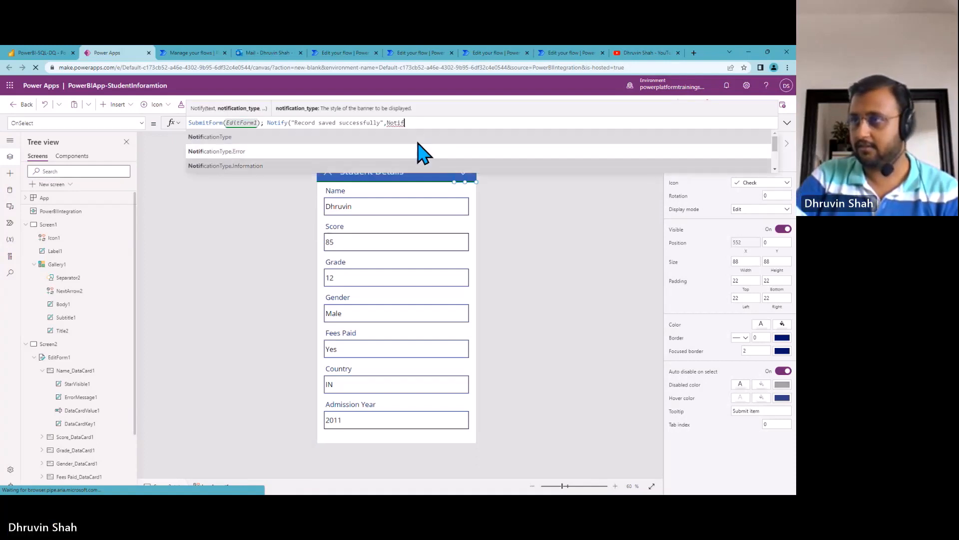
key("Return")
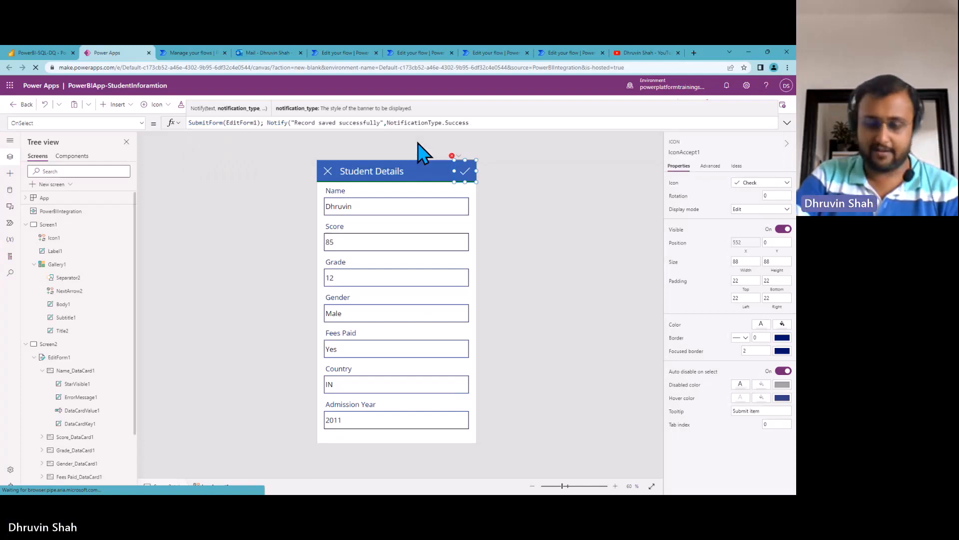
type(",")
type("2000")
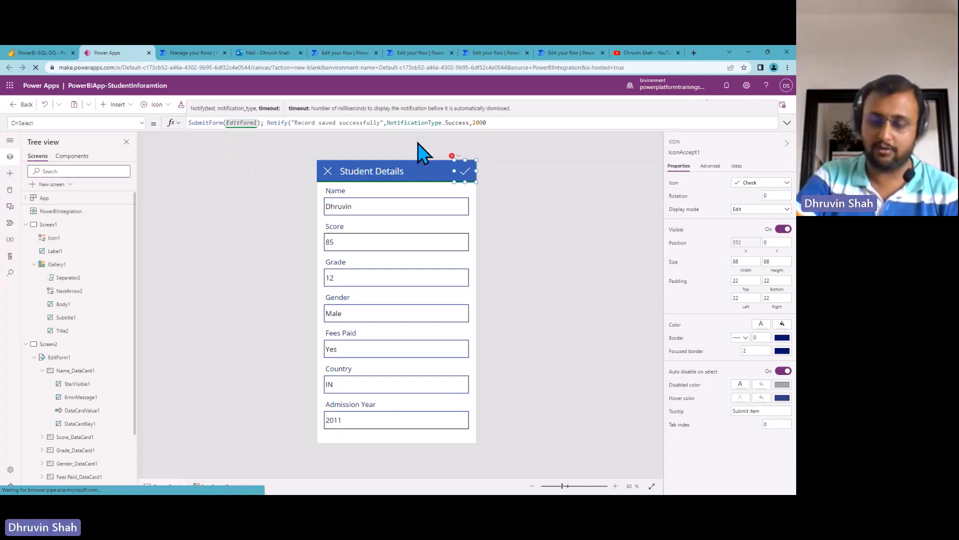
type(")")
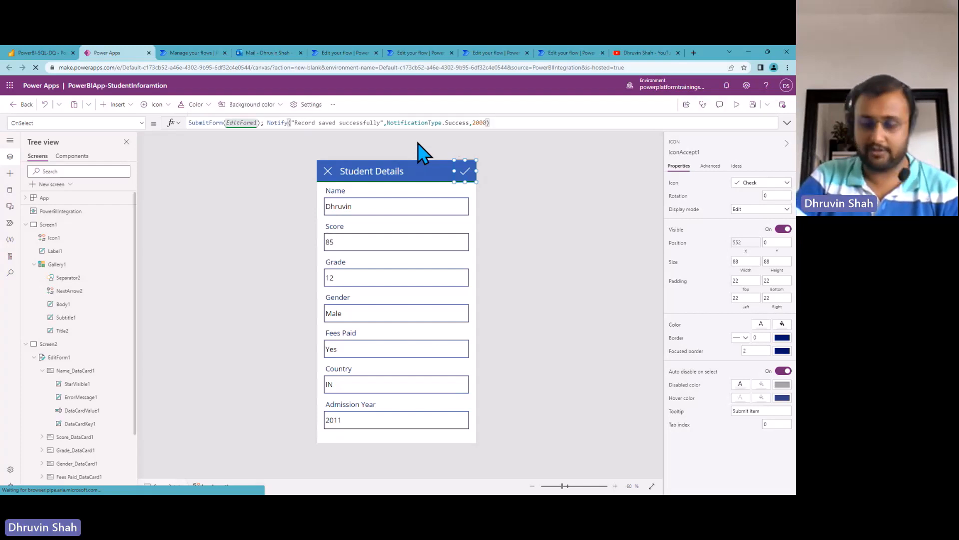
Step: Append Navigate(Screen1) to the submit icon's formula so that saving returns to the student list
type(";")
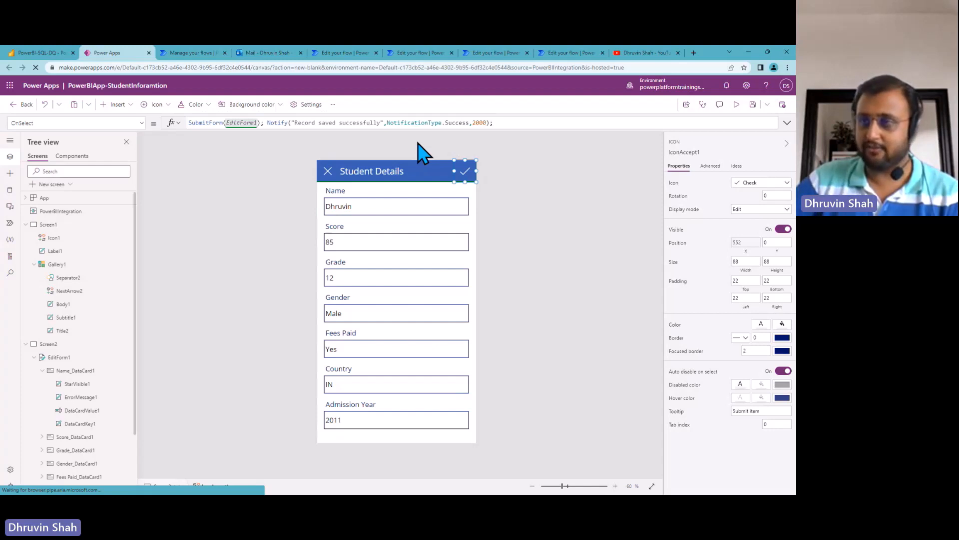
type("Navigate")
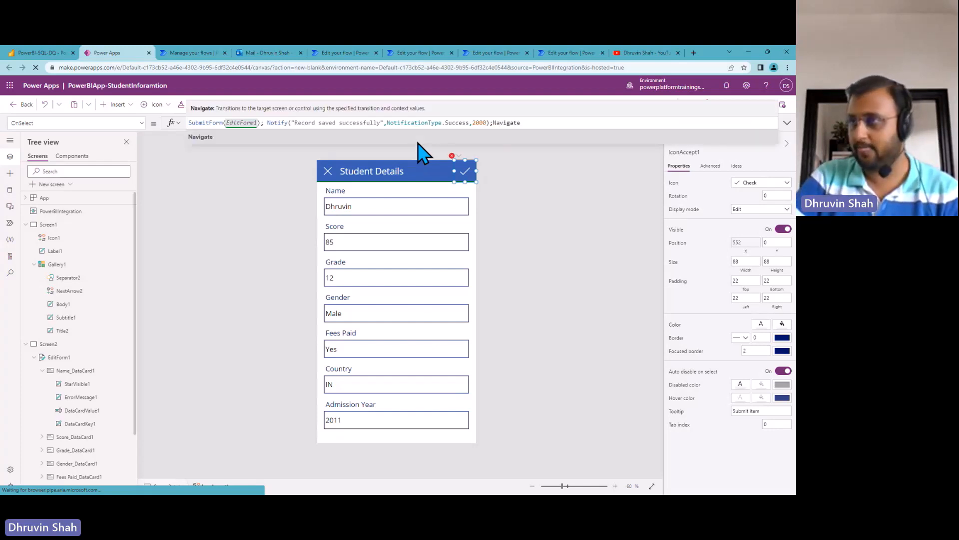
type("(")
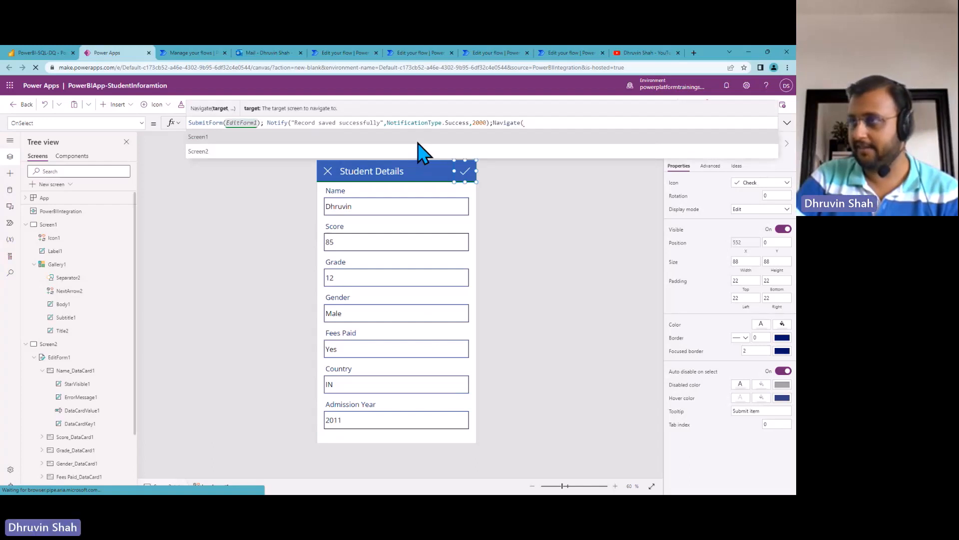
key("Tab")
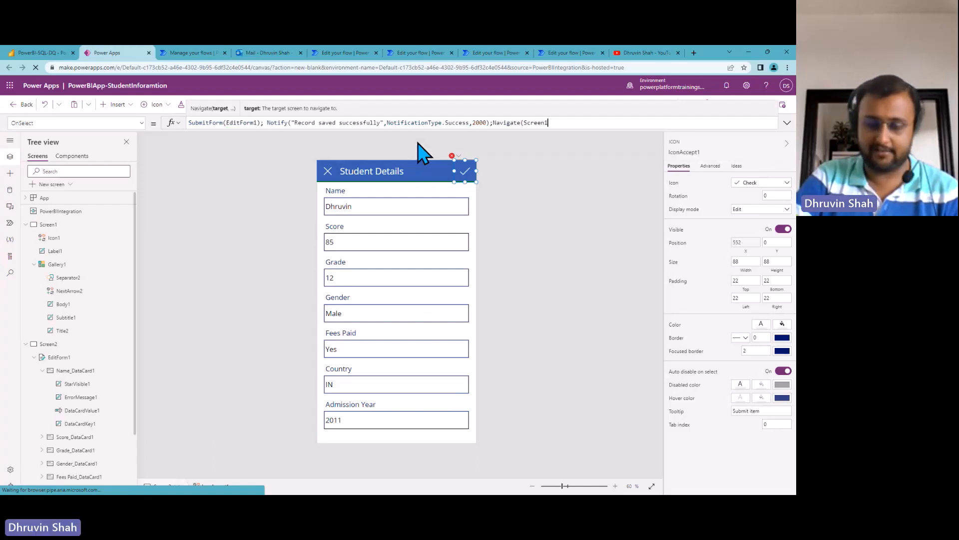
type(");")
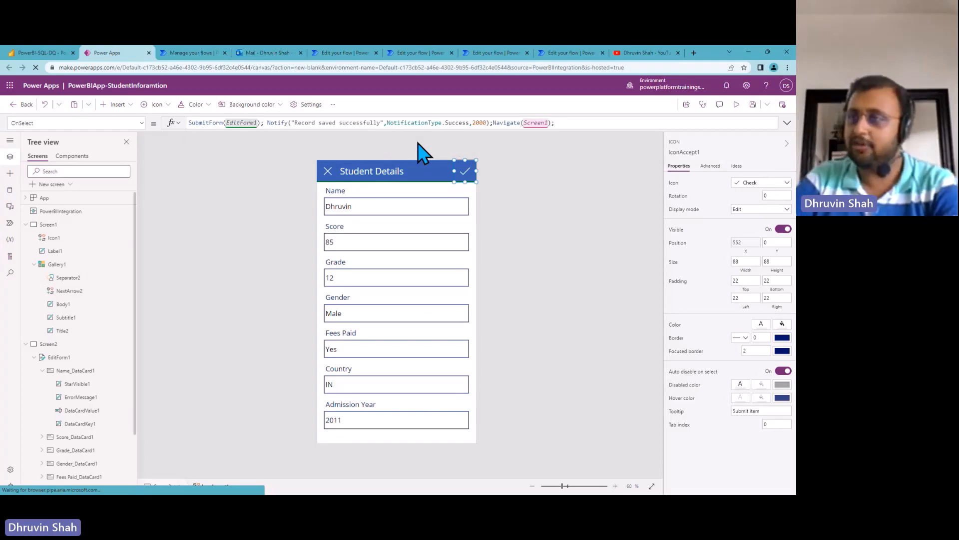
Step: Review the Power BI report's visuals, and append PowerBIIntegration.Refresh() to the submit icon's formula in Power Apps Studio
left_click(61, 55)
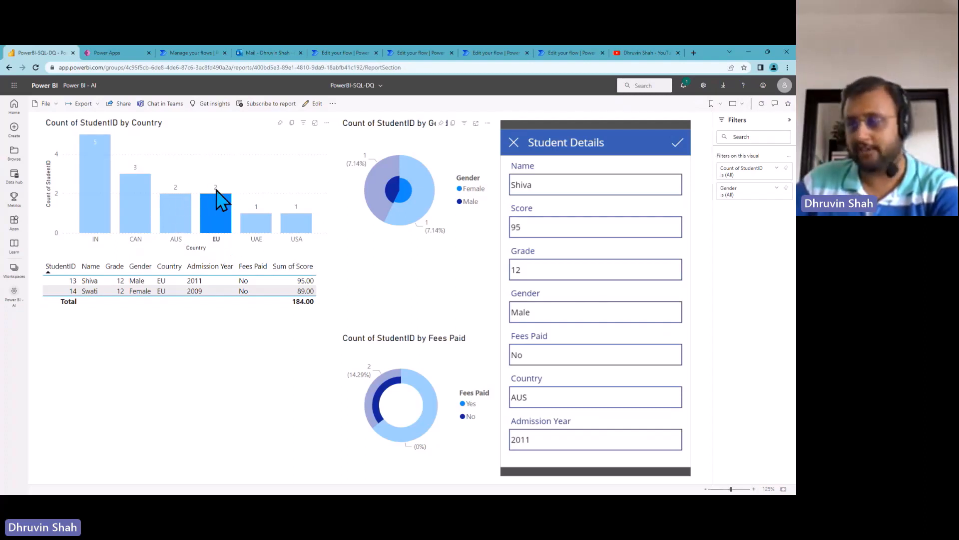
left_click(128, 53)
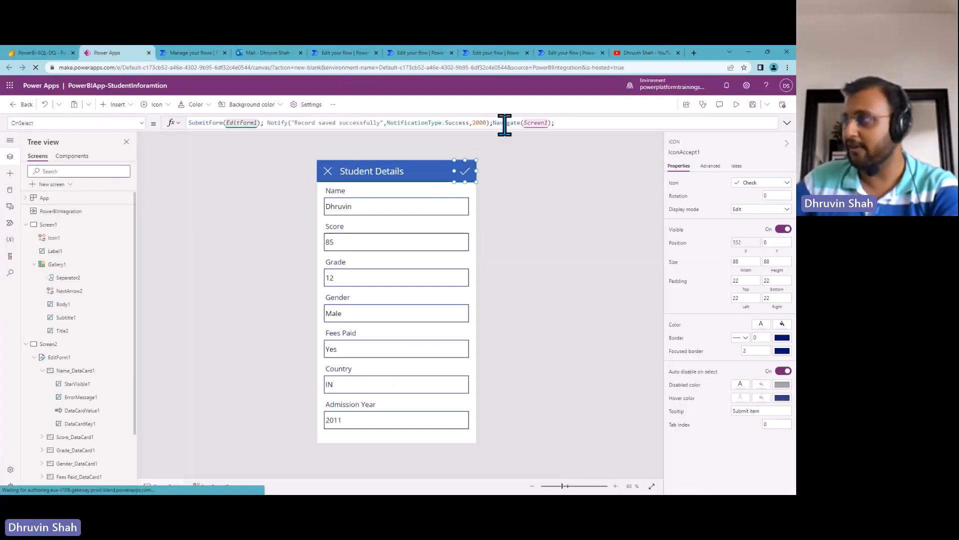
type("Power")
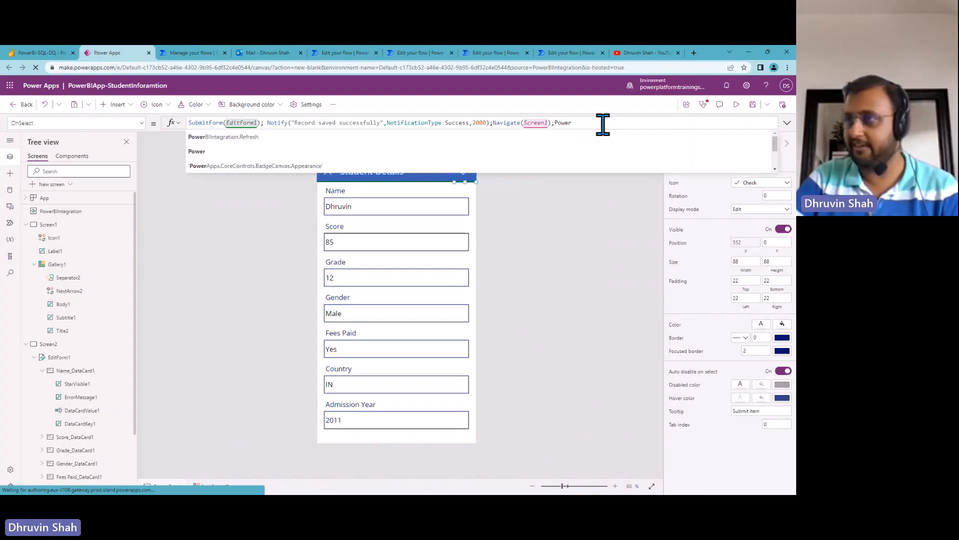
key("Tab")
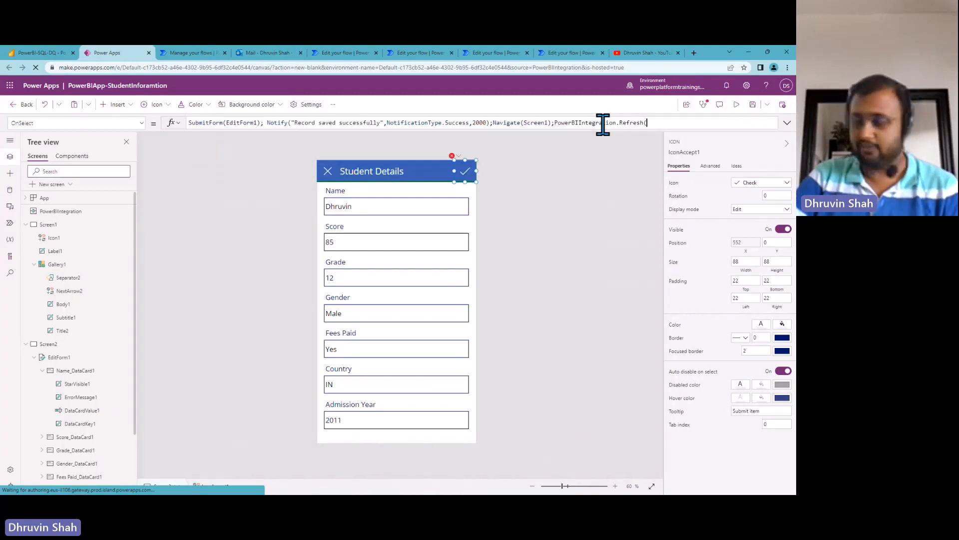
type(")")
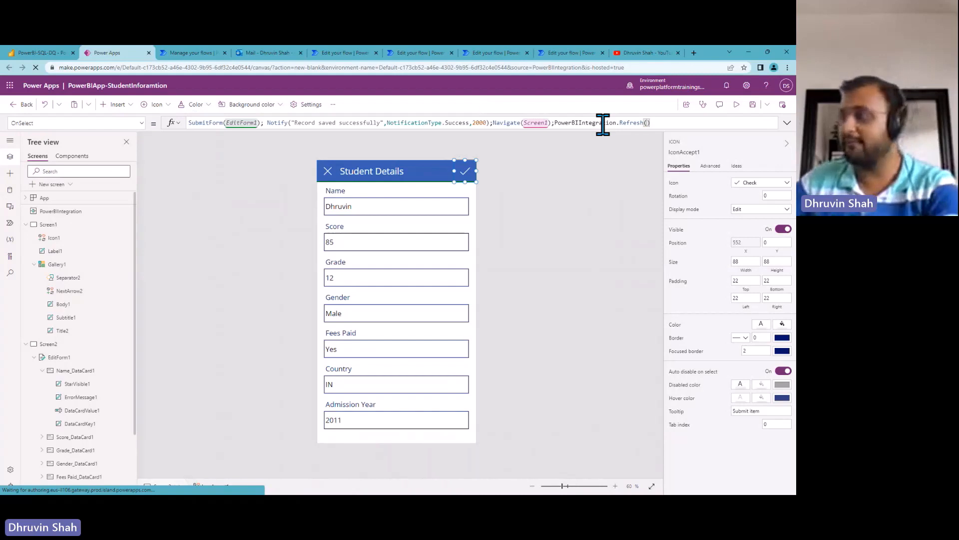
Step: Save the student app and publish this version
left_click(64, 52)
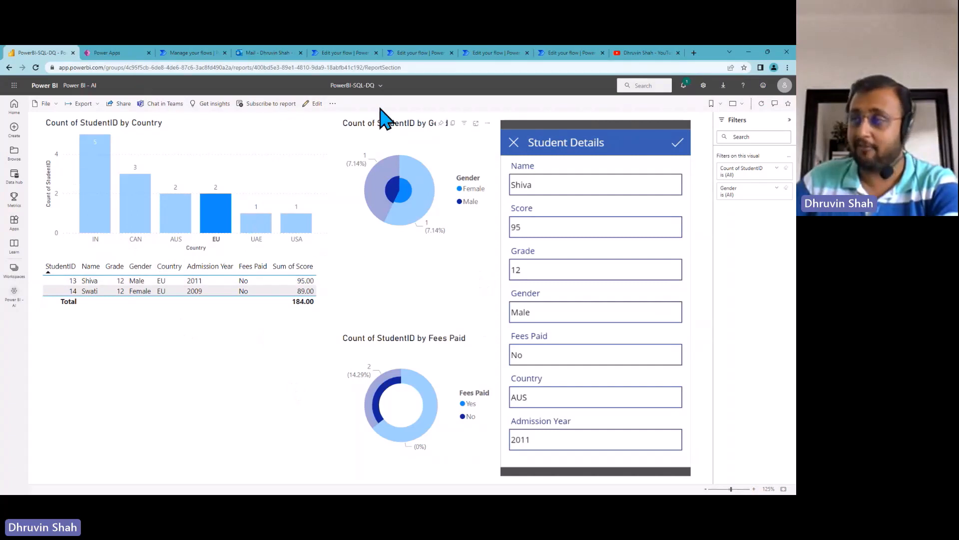
left_click(114, 52)
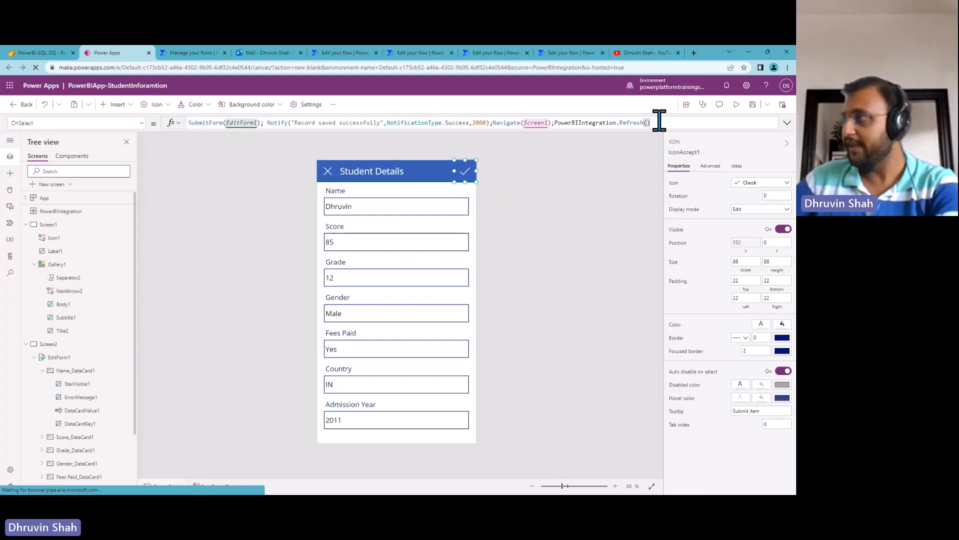
key("ctrl+s")
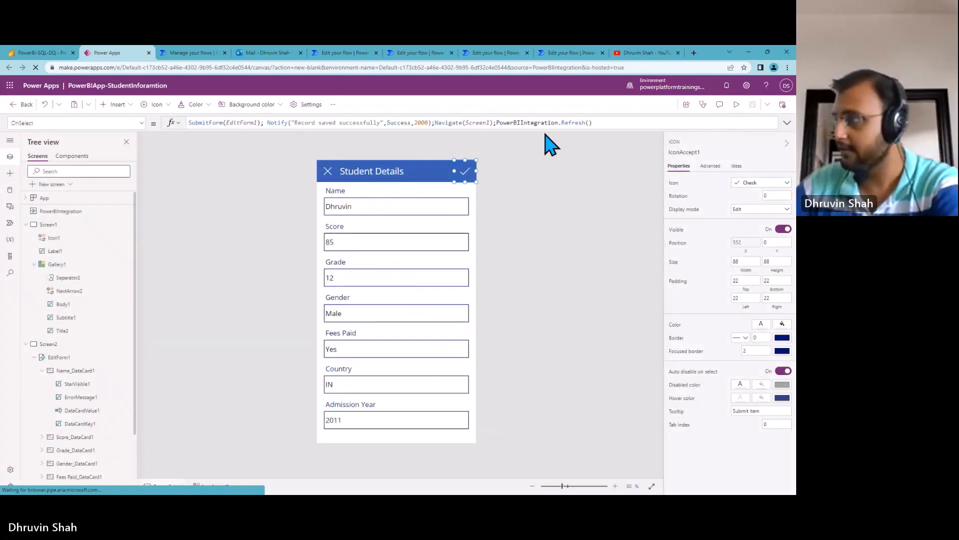
left_click(783, 104)
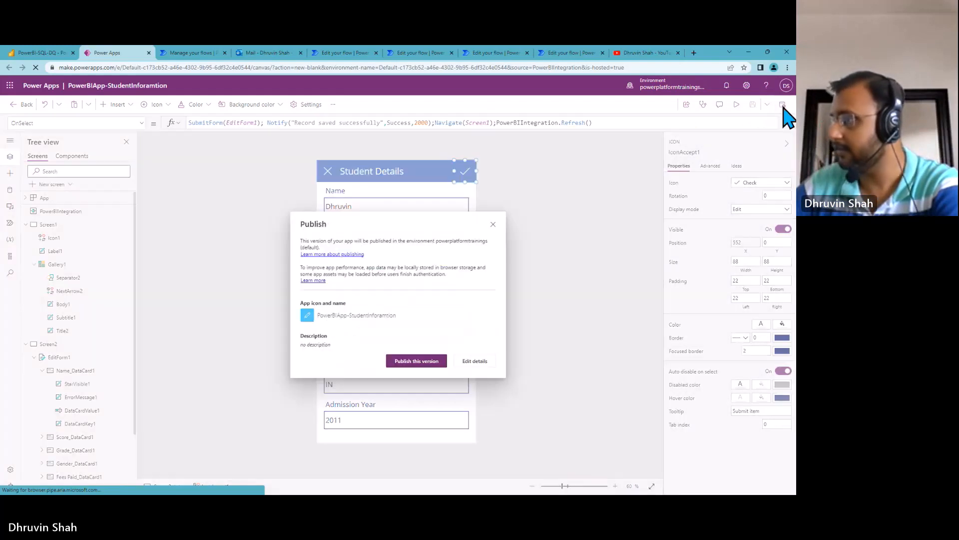
left_click(416, 361)
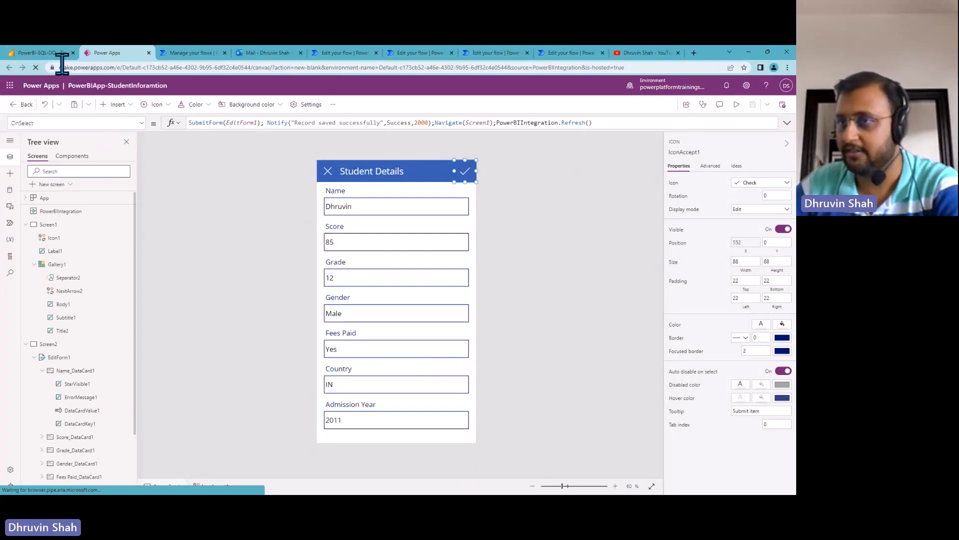
Step: Switch to the Power BI report and reload it to load the published app version
left_click(40, 55)
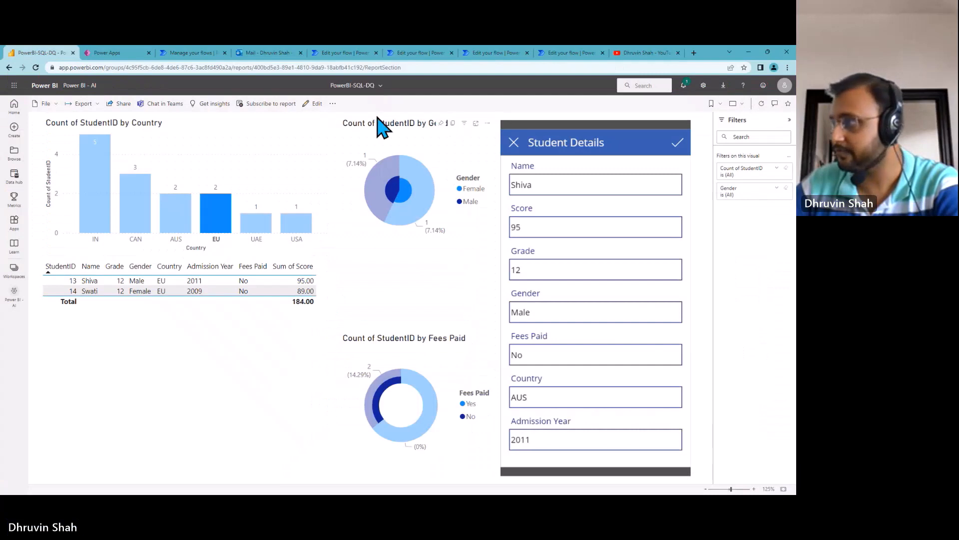
left_click(36, 69)
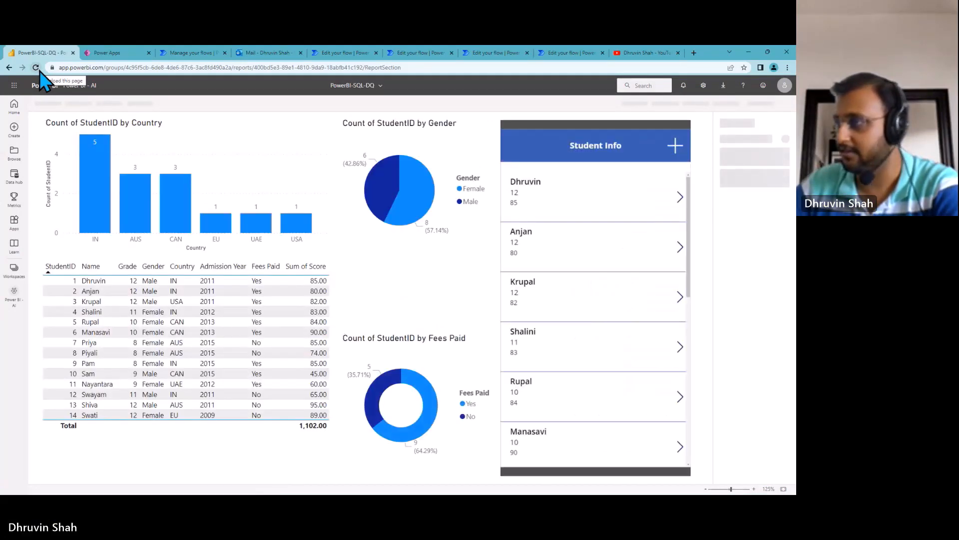
left_click(36, 71)
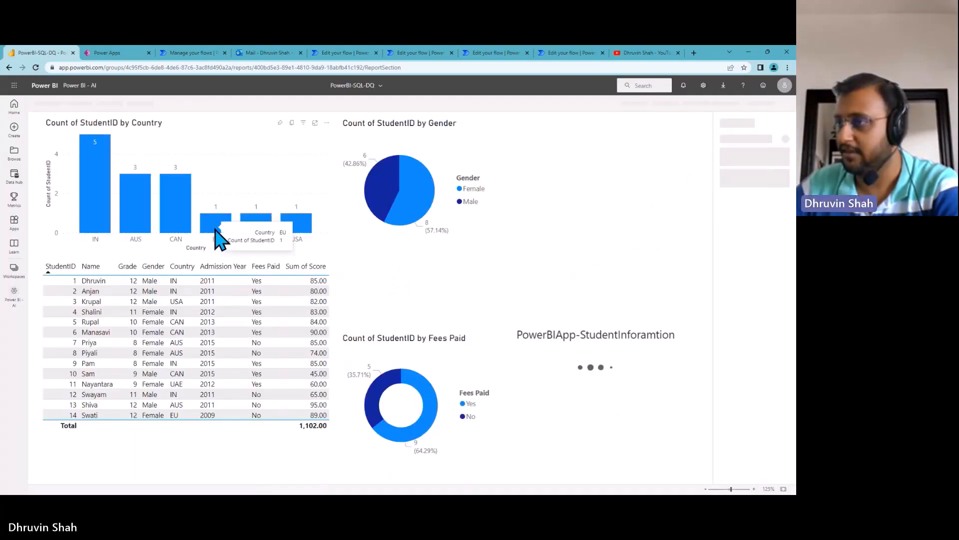
Step: Filter the report to country EU, set the listed student's grade to 11 in the embedded app, submit it and dismiss the notification
left_click(216, 230)
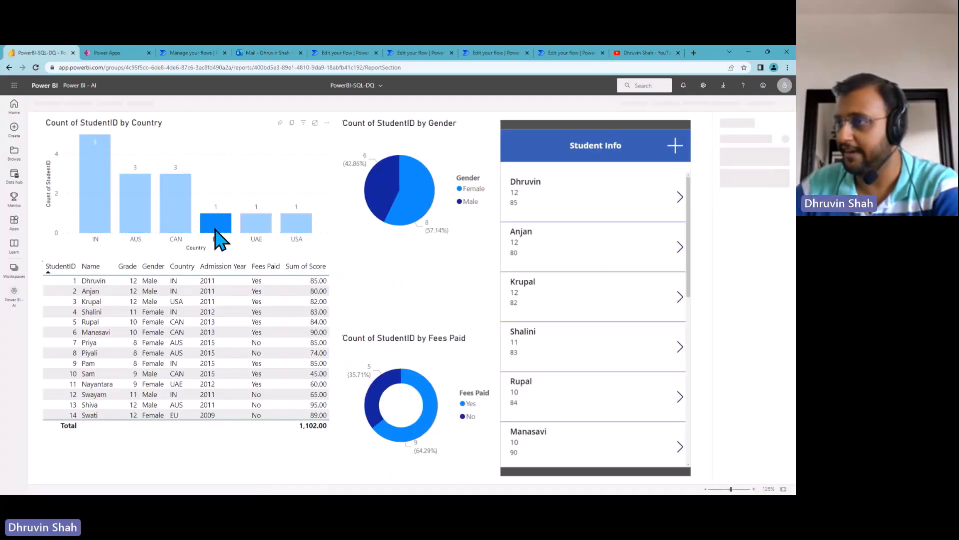
left_click(680, 196)
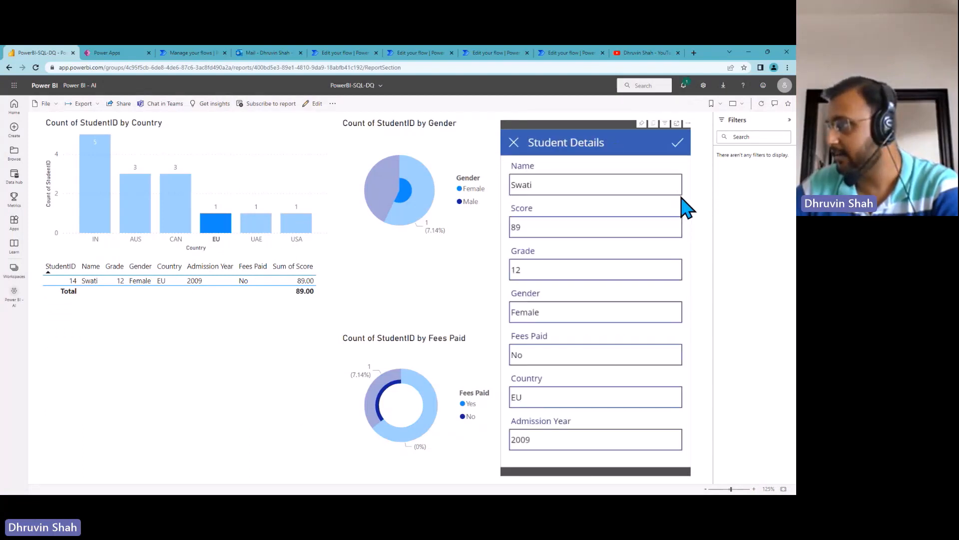
left_click(550, 270)
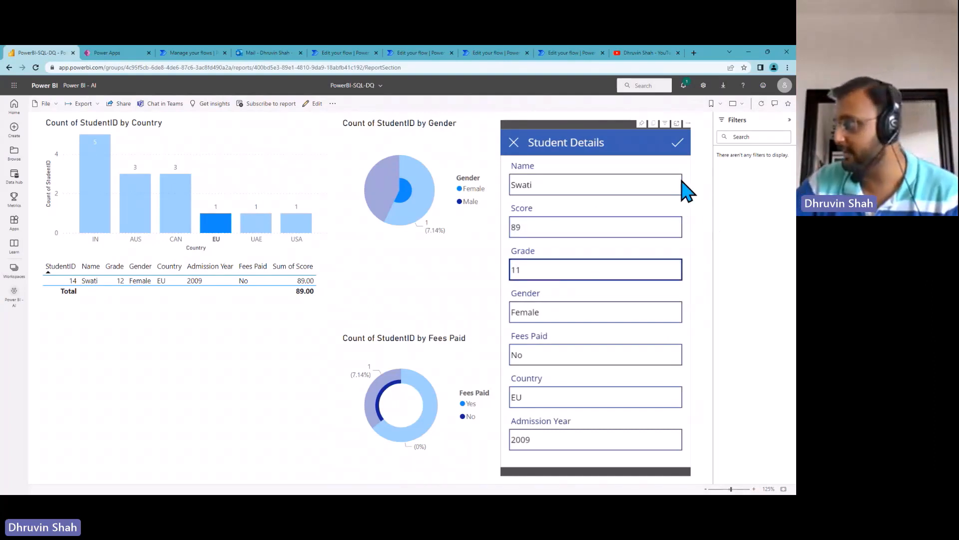
left_click(677, 144)
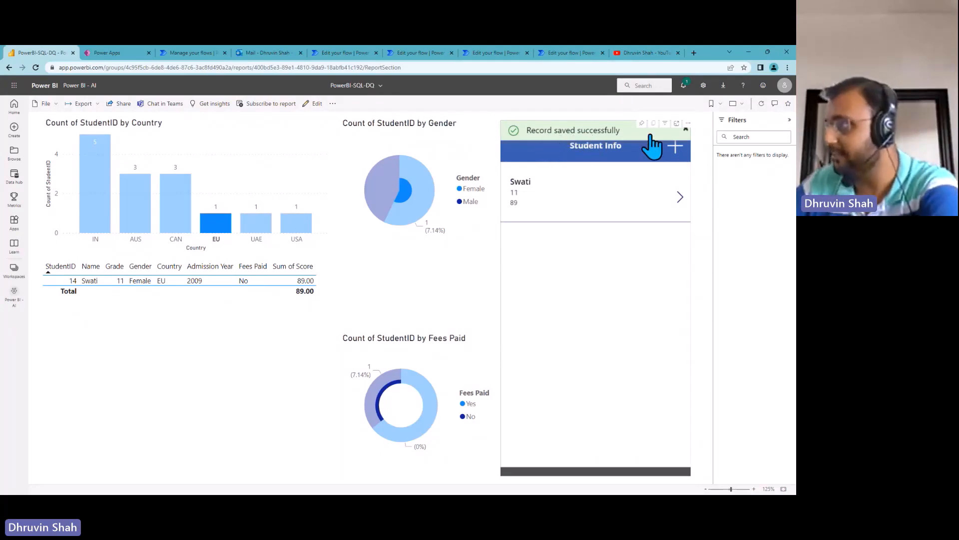
left_click(687, 131)
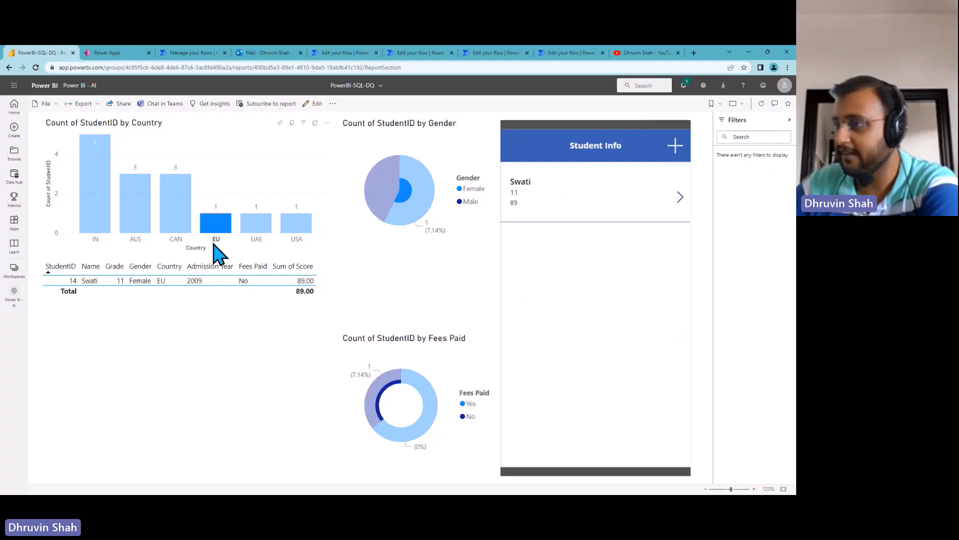
Step: Filter the report to country CAN, and submit the grade 9 student's record with the country set to EU
left_click(172, 212)
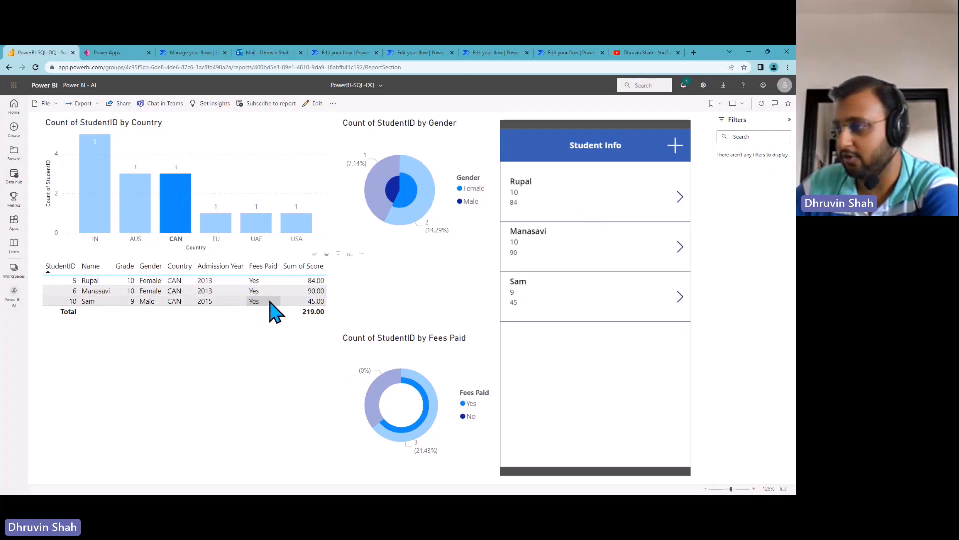
left_click(680, 297)
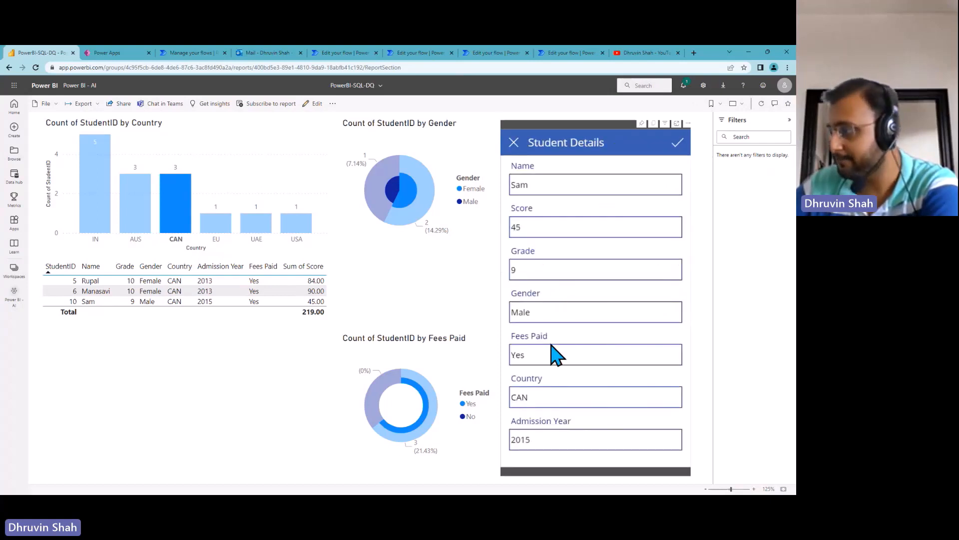
left_click(543, 397)
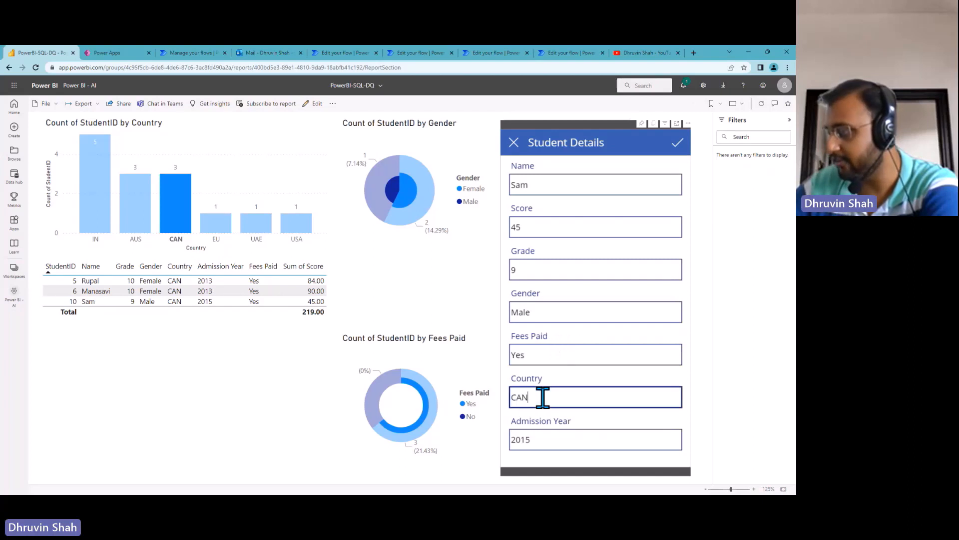
double_click(543, 397)
type("EU")
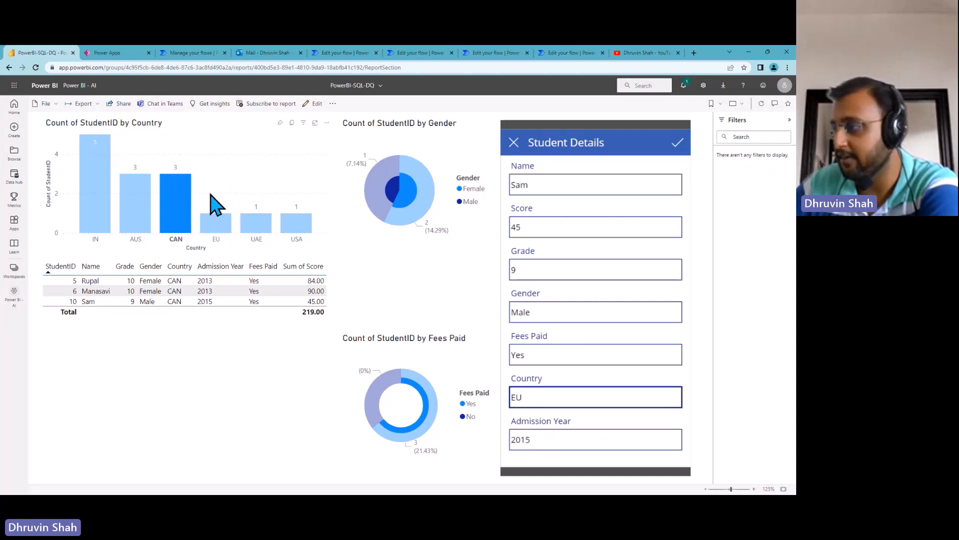
left_click(679, 145)
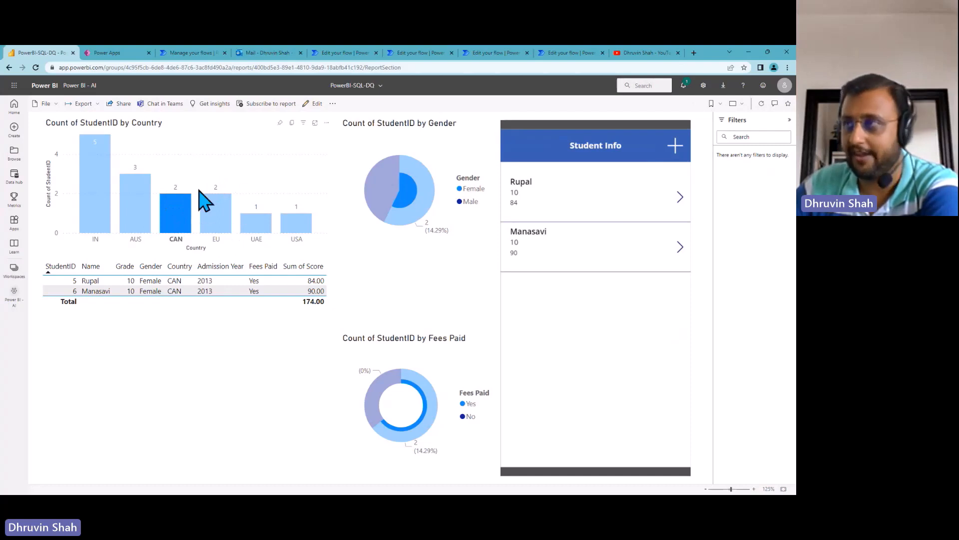
Step: Examine the PowerBIIntegration.Refresh() call in the submit icon's formula in Power Apps Studio alongside the Power BI report
left_click(116, 53)
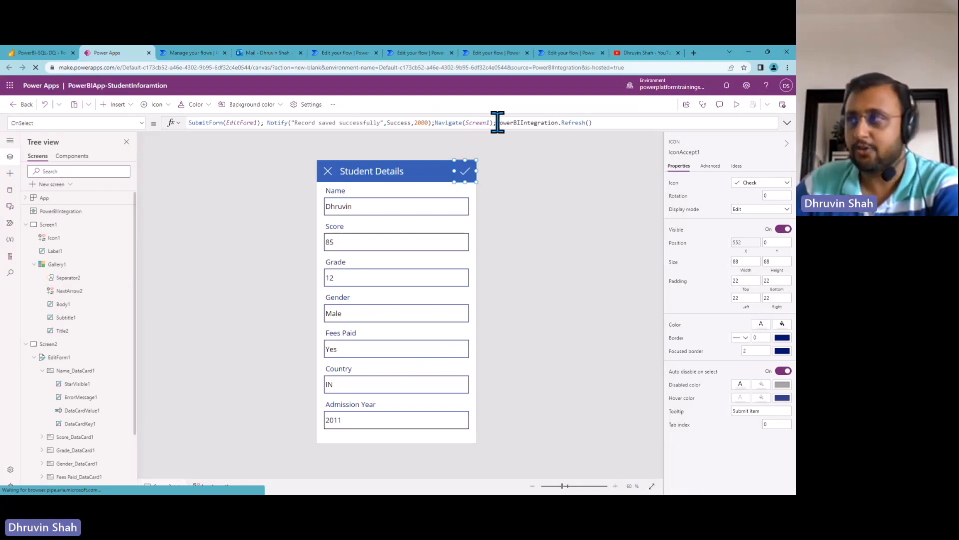
left_click_drag(497, 123, 594, 122)
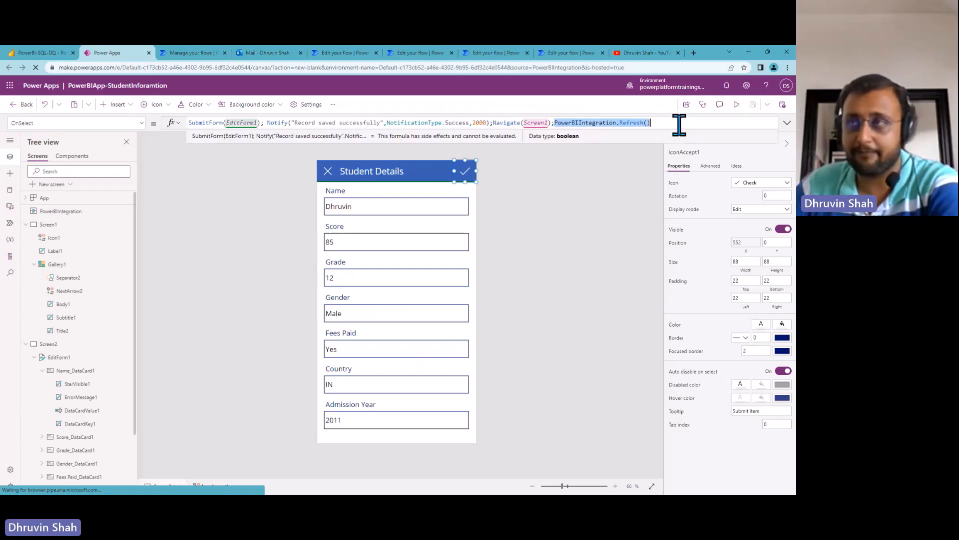
left_click(34, 53)
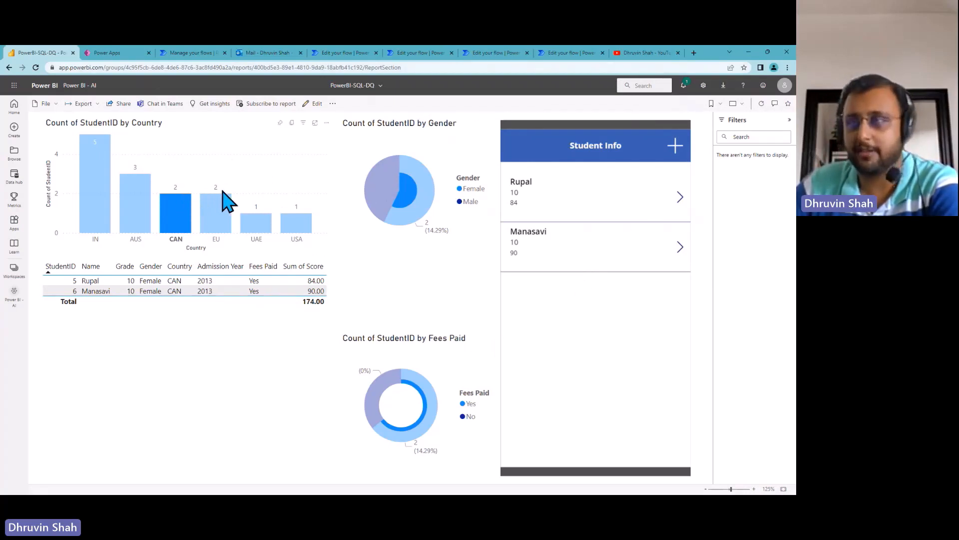
left_click(112, 53)
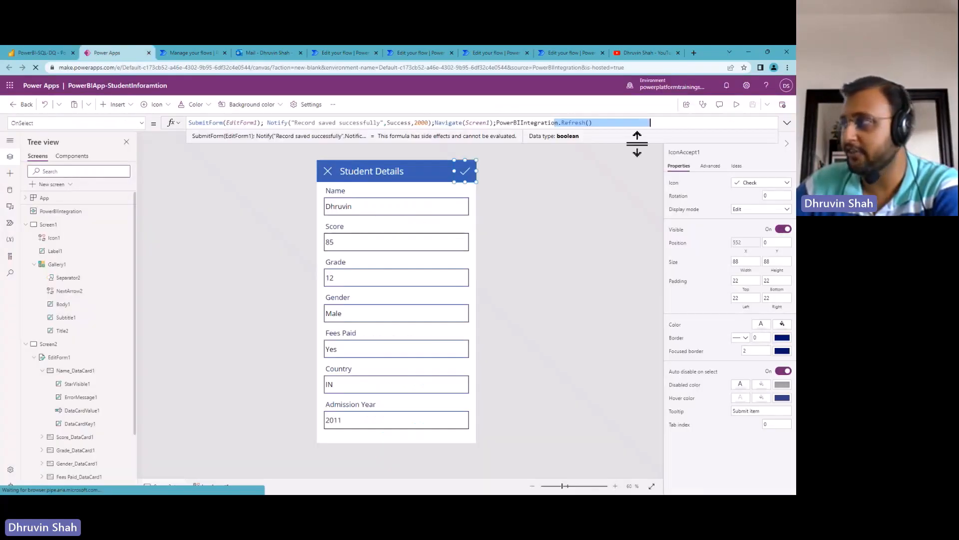
left_click(45, 53)
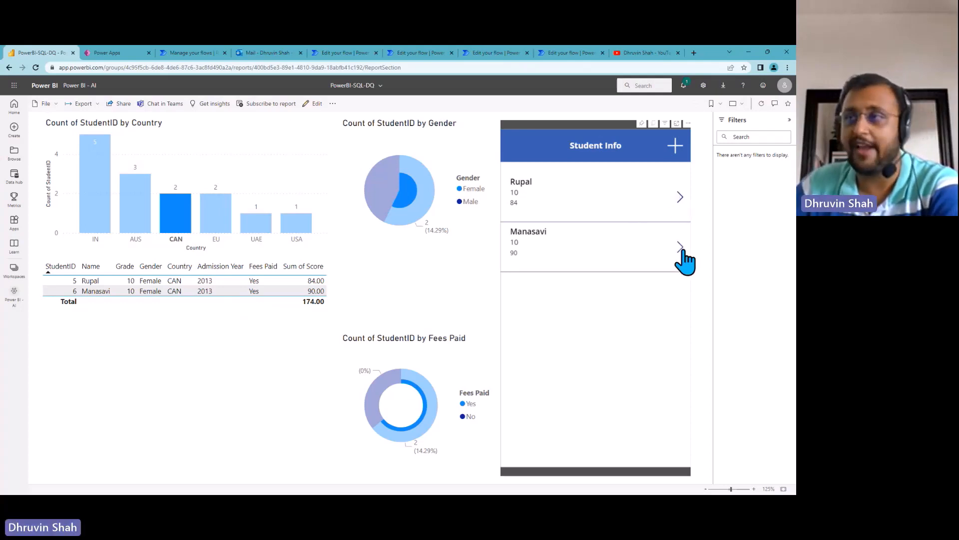
Step: Look at the PowerBI-SQL-DQ dataset's refresh option in the workspace, reopen the report and check the app's formula again
left_click(79, 86)
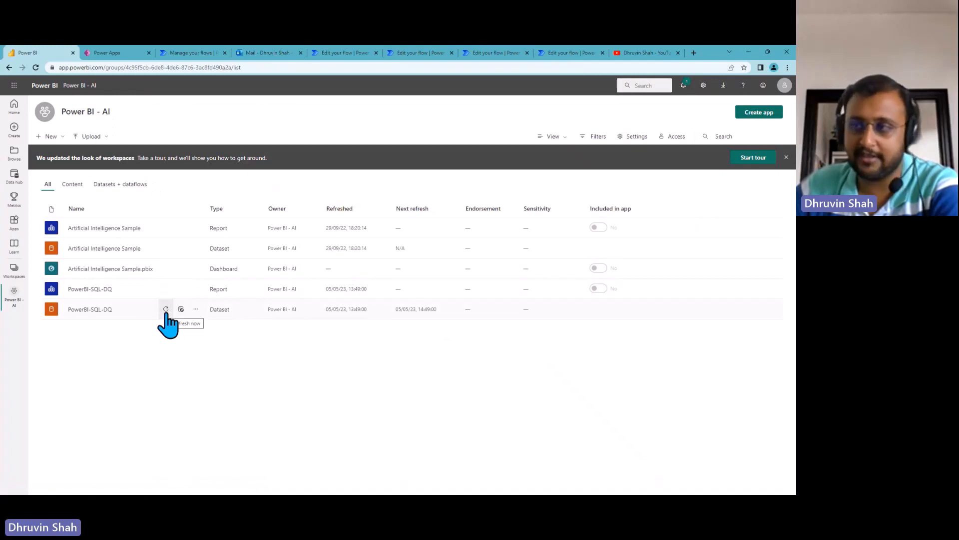
left_click(92, 290)
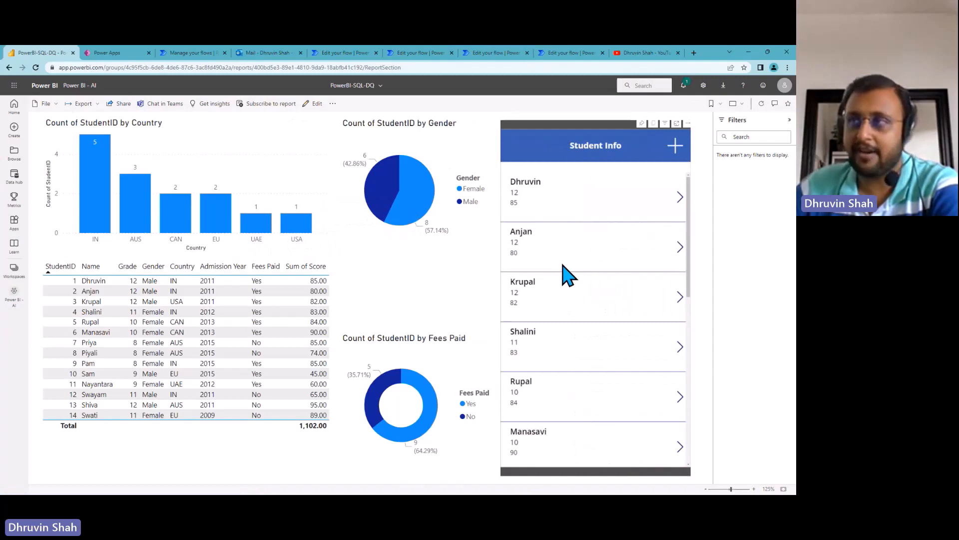
left_click(110, 53)
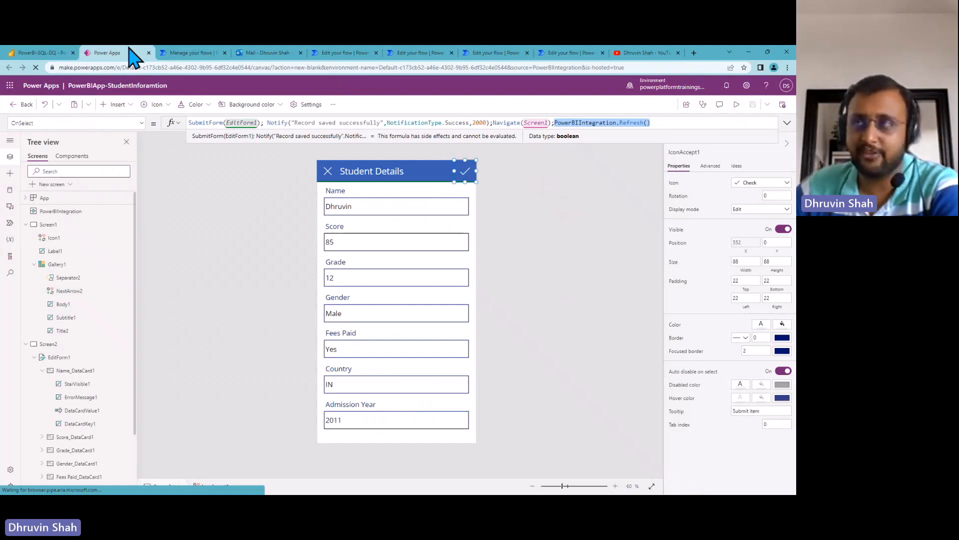
left_click(50, 53)
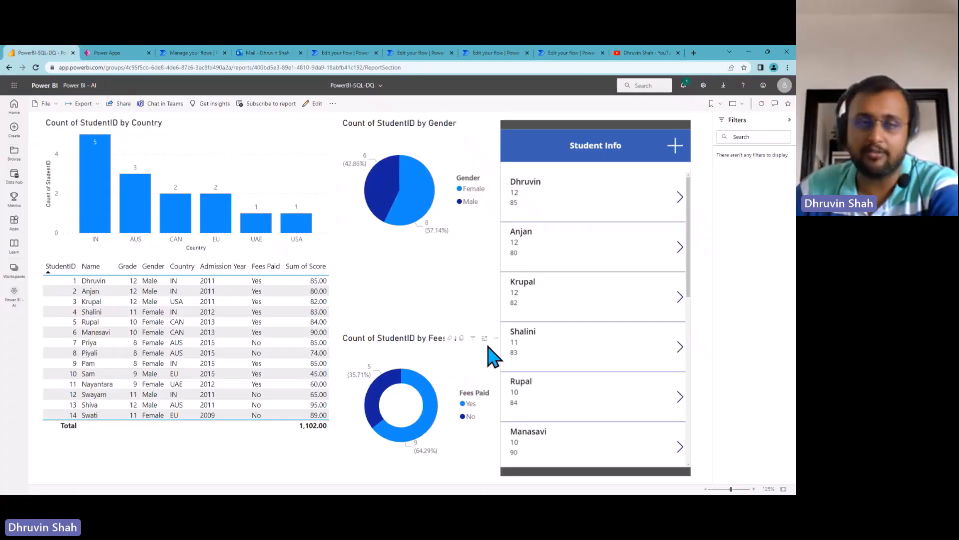
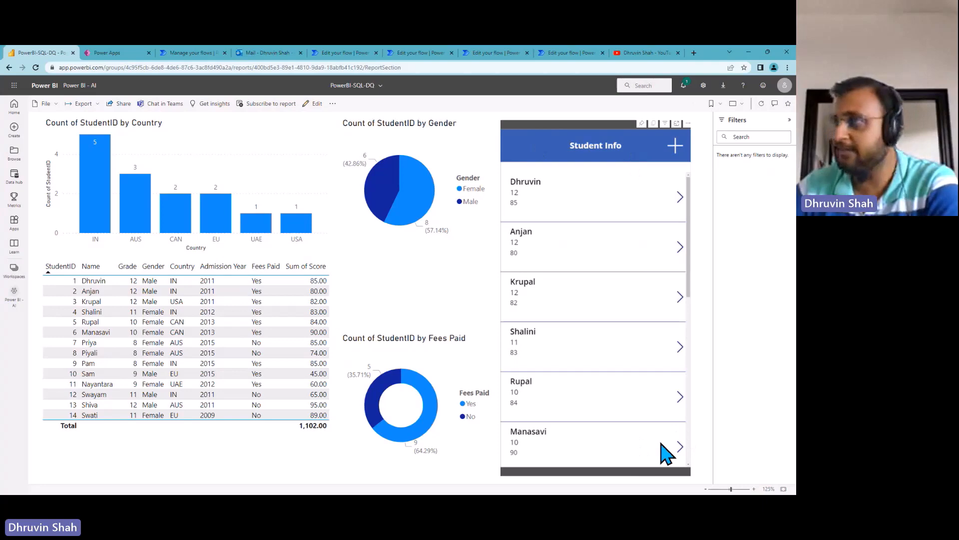
Step: Put the report in edit mode, add a Power Automate visual beneath the gender pie chart and save the report
left_click(315, 104)
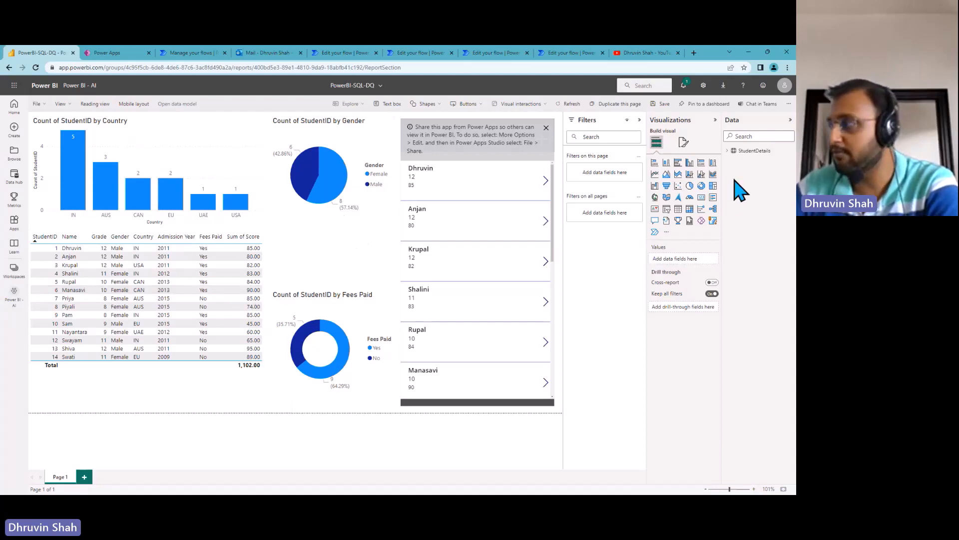
left_click(655, 233)
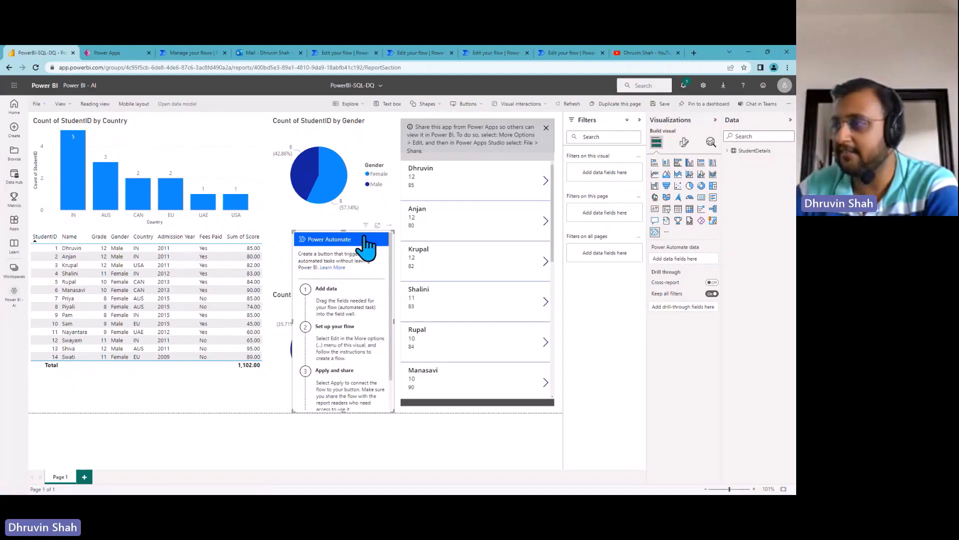
left_click_drag(390, 226, 379, 222)
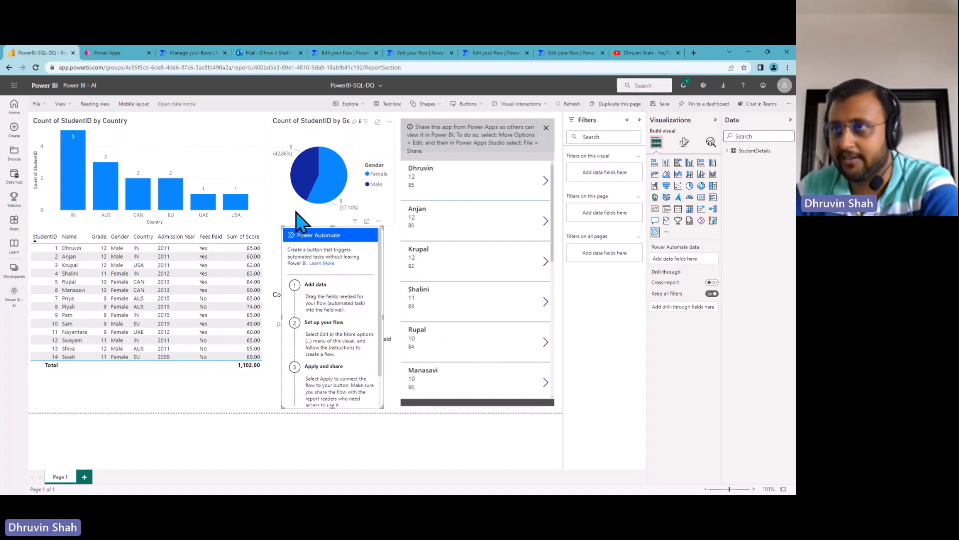
key("ctrl+s")
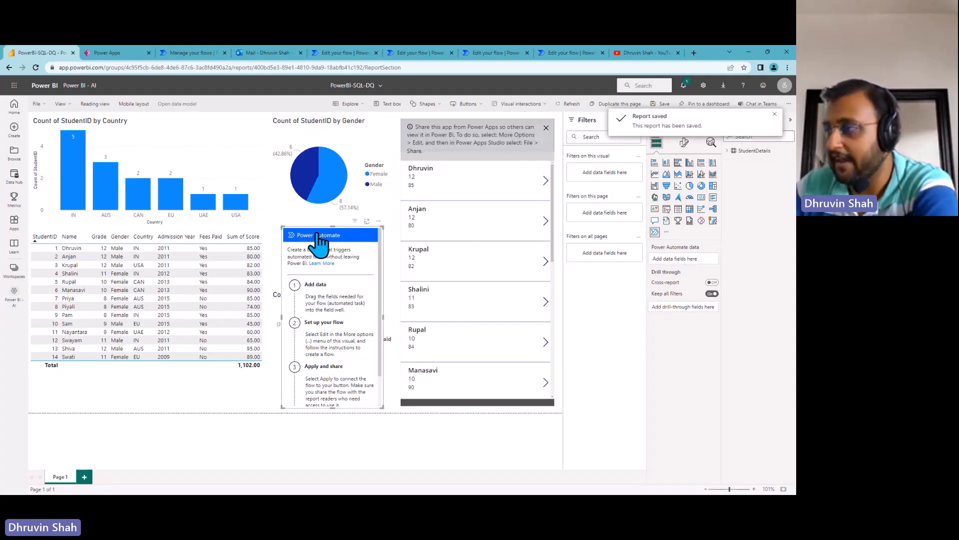
Step: Add StudentID, Name, Gender and Country to the Power Automate visual's data, with StudentID set to Don't summarize
left_click(729, 151)
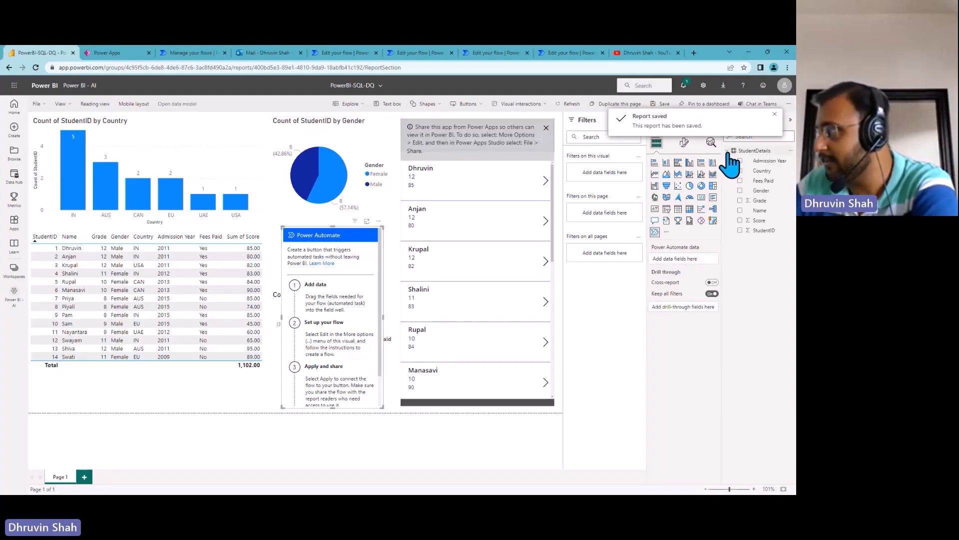
left_click(740, 230)
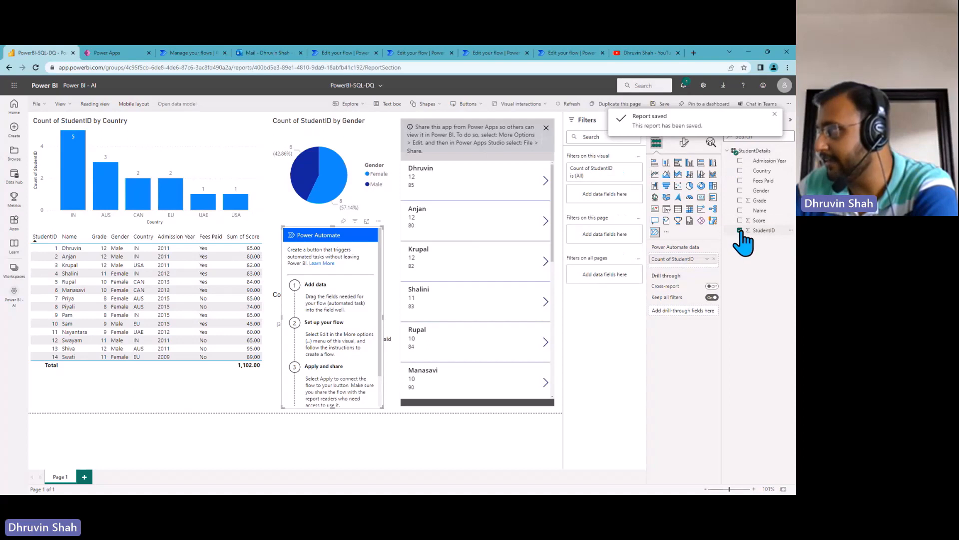
left_click(740, 210)
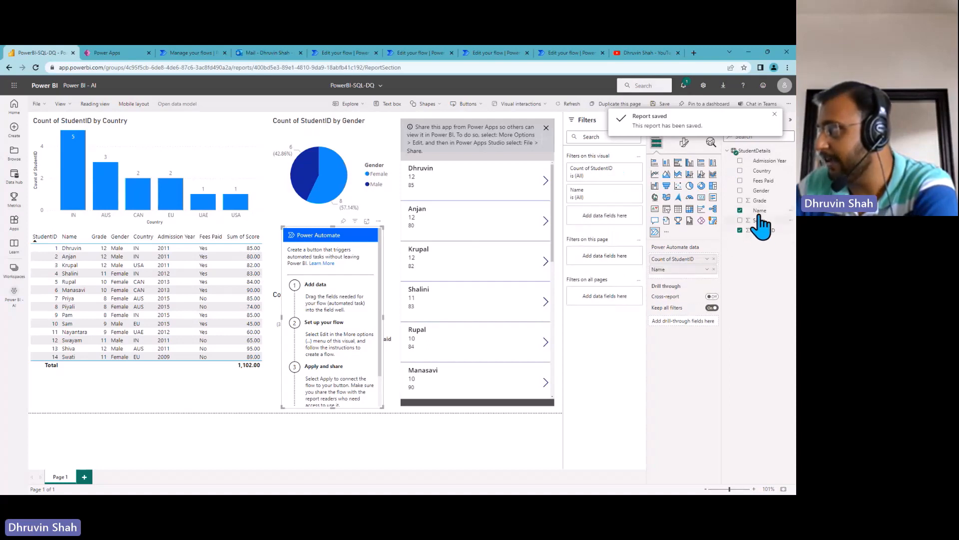
left_click(741, 191)
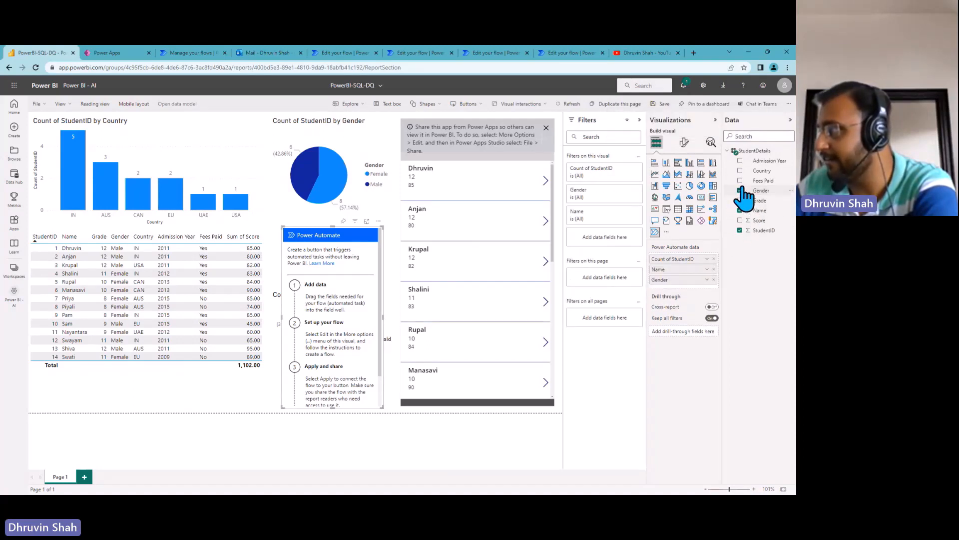
left_click(740, 170)
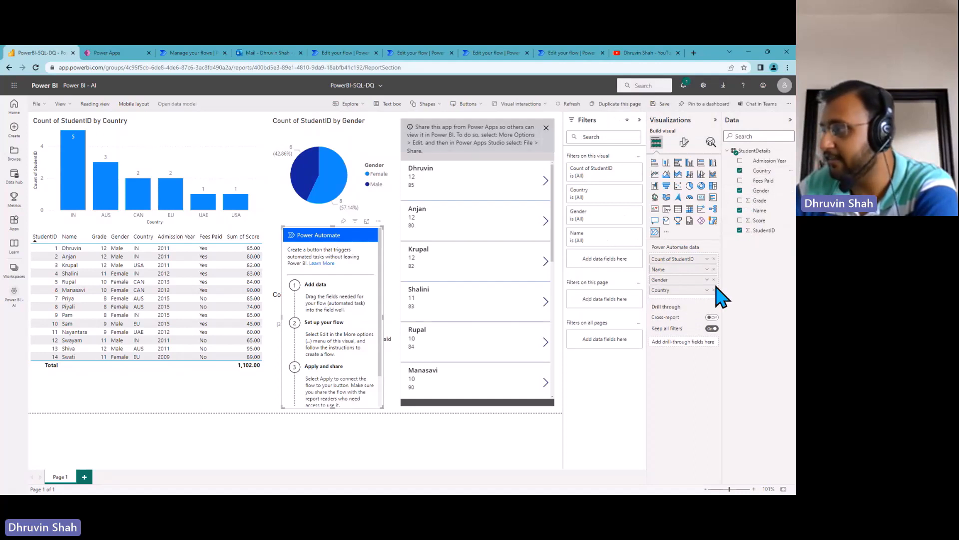
left_click(708, 259)
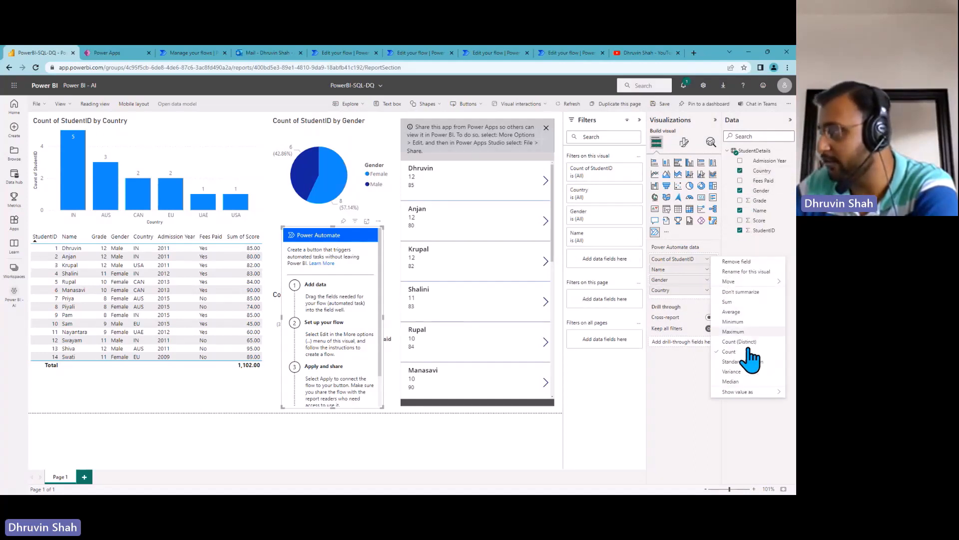
left_click(750, 292)
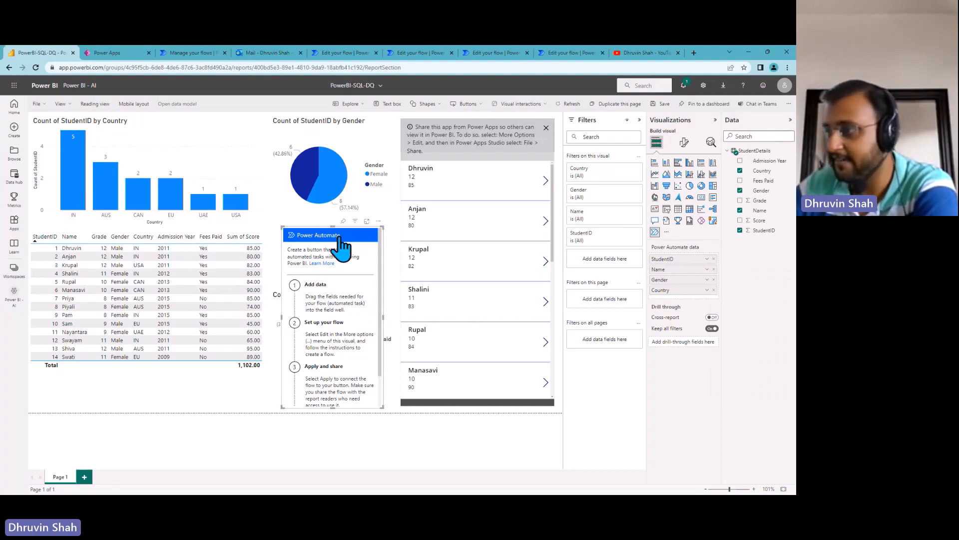
Step: Read the Power Automate visual's setup instructions in focus mode and return to the report page
left_click(367, 221)
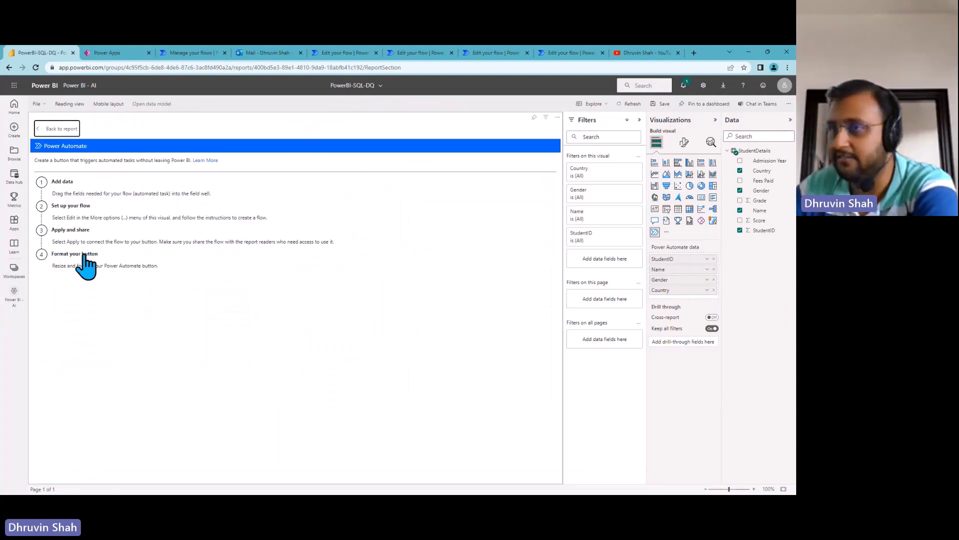
left_click(318, 258)
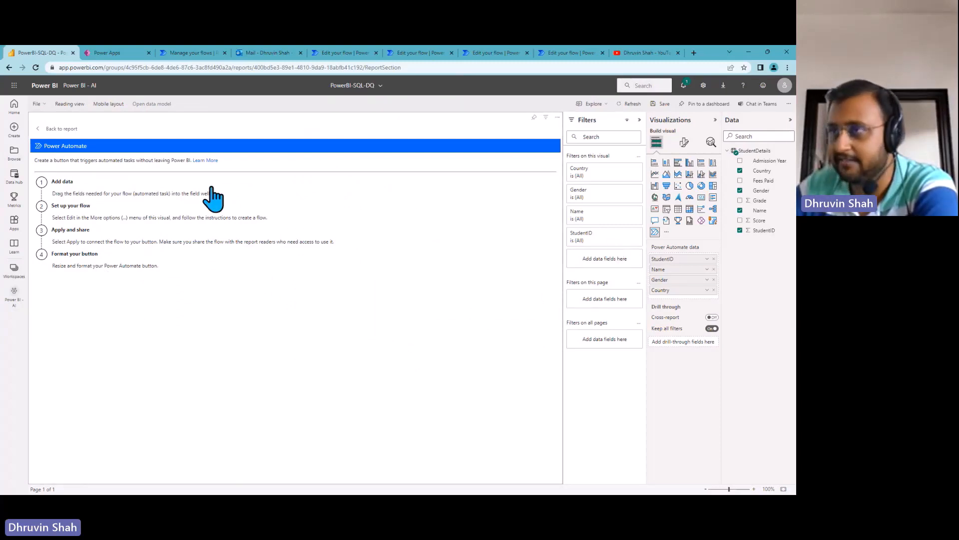
left_click(47, 129)
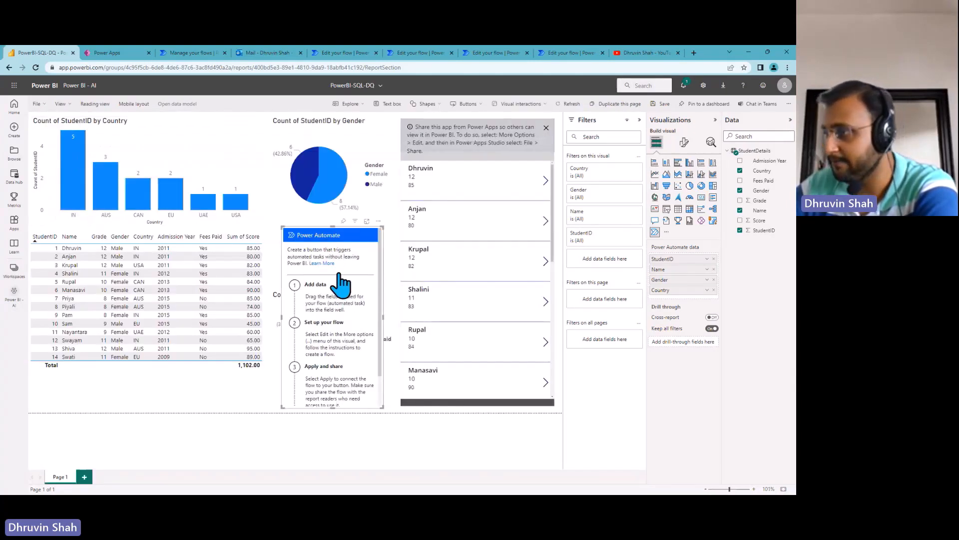
Step: Move the Power Automate visual up slightly and shrink its height to fit between the gender pie chart and the fees-paid donut chart
mouse_move(377, 240)
left_mouse_down()
mouse_move(362, 235)
mouse_move(370, 228)
left_mouse_up()
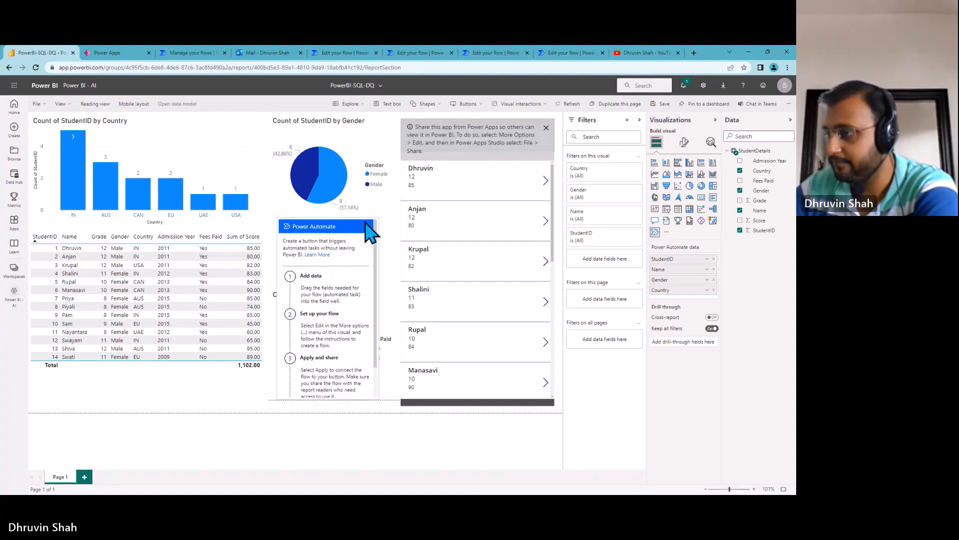
left_click_drag(380, 403, 395, 297)
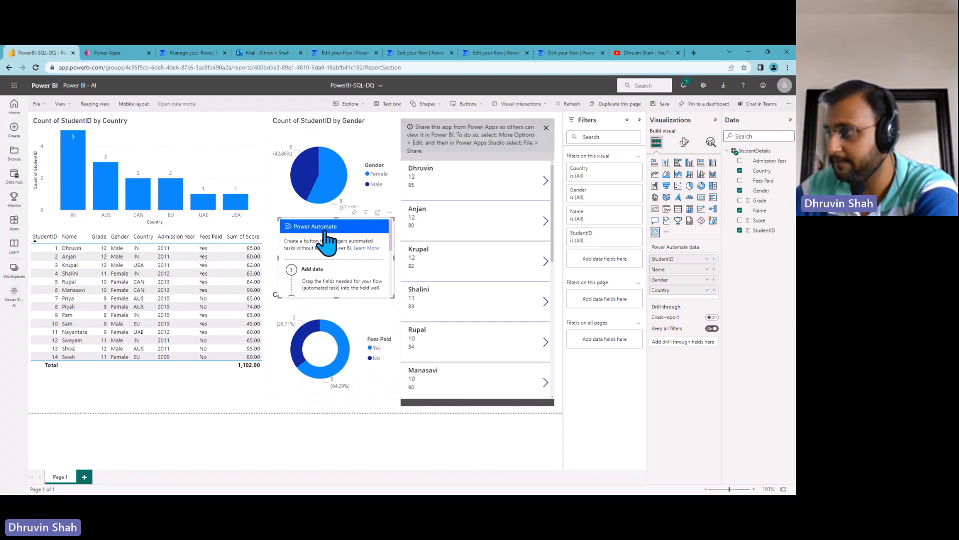
Step: Open the Power Automate visual for editing in focus mode and create a new instant cloud flow
left_click(378, 213)
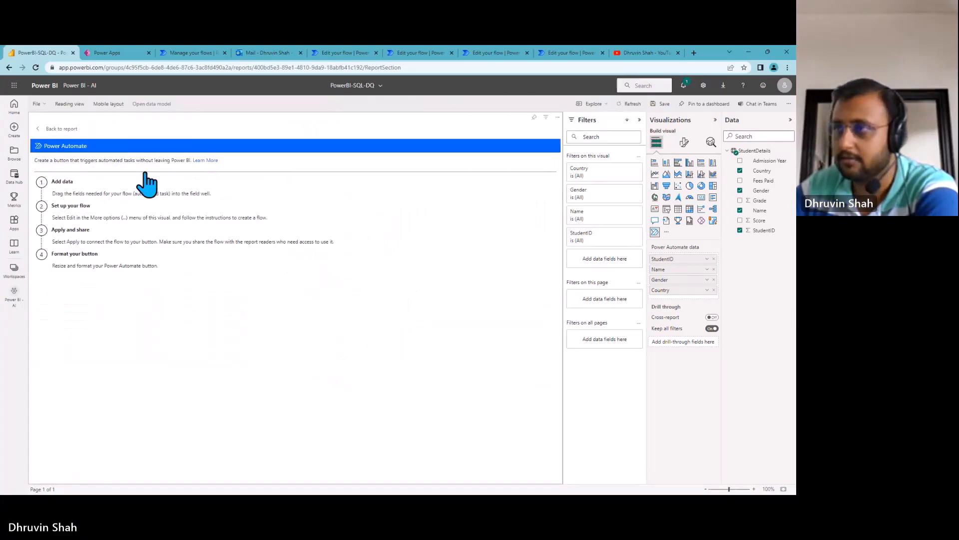
left_click(557, 118)
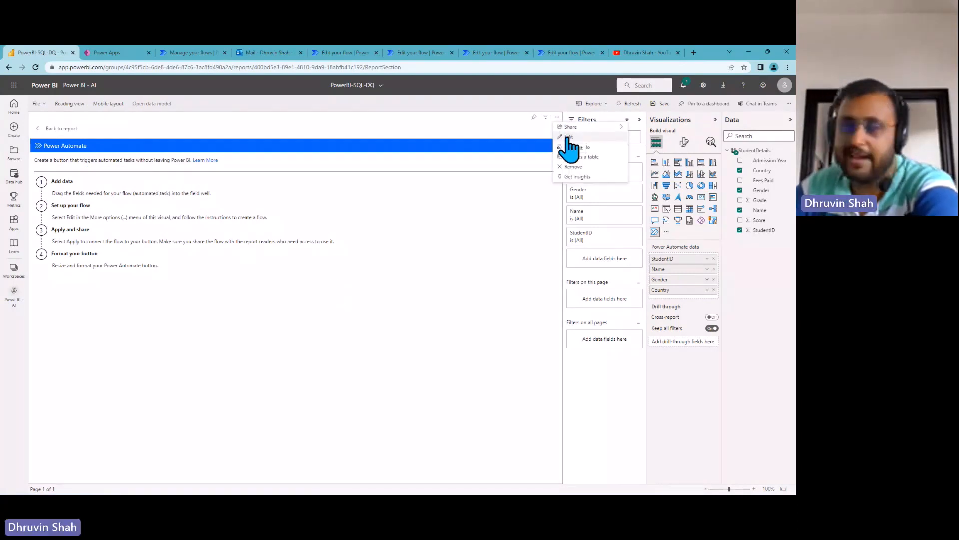
left_click(569, 138)
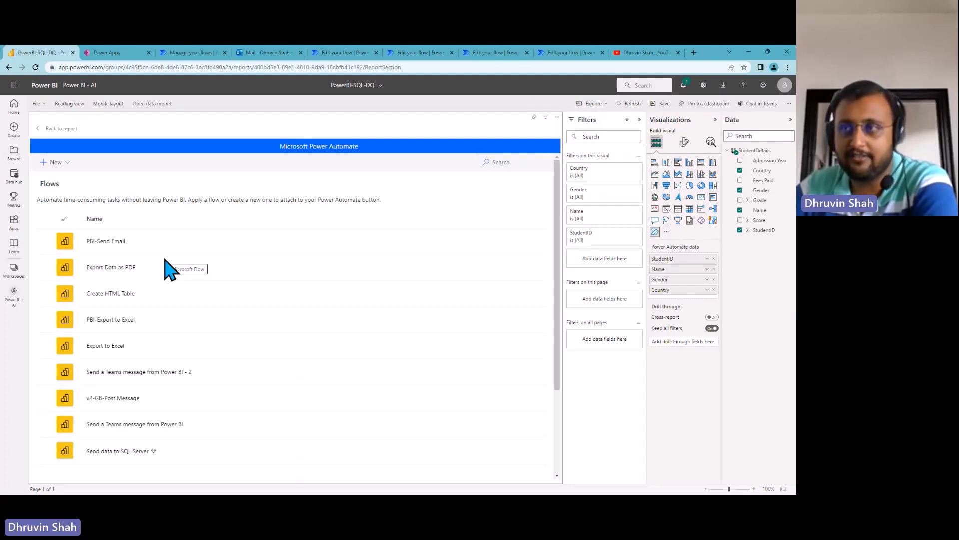
left_click(55, 163)
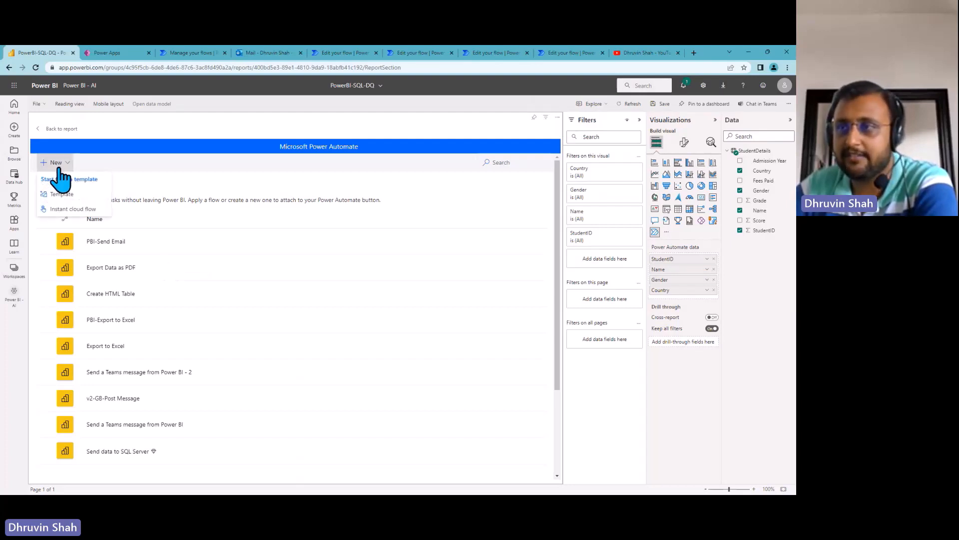
left_click(69, 210)
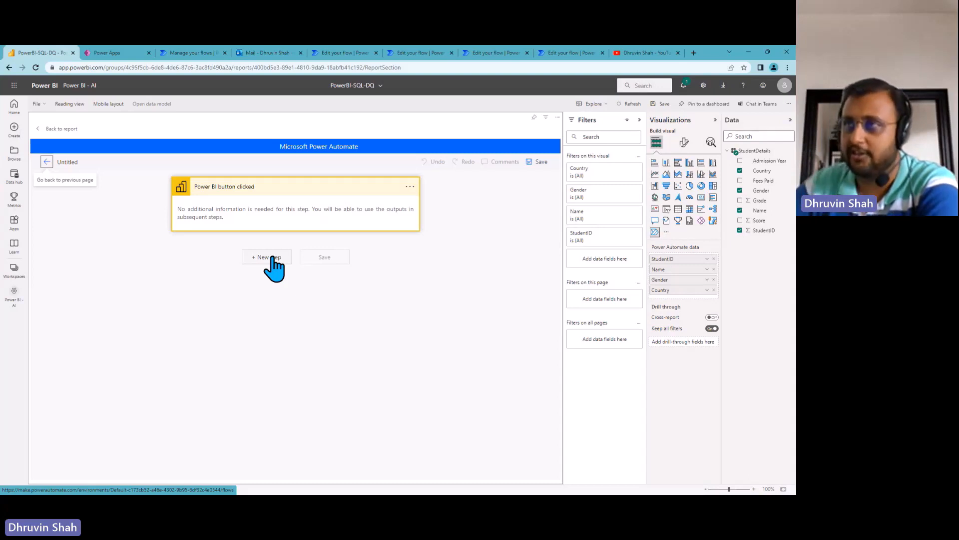
Step: Switch to Outlook, examine the table in the HTML Table email and return to the Power BI report
left_click(254, 54)
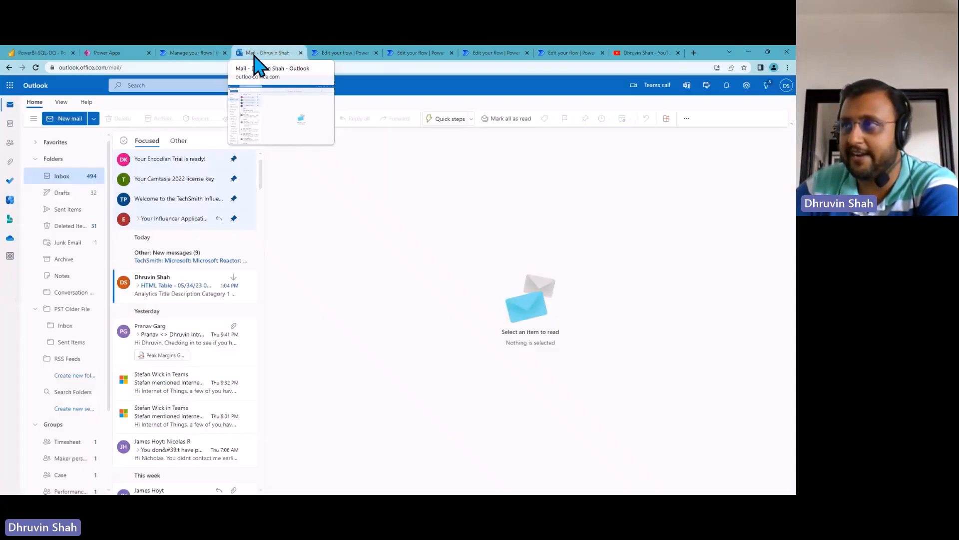
left_click(154, 299)
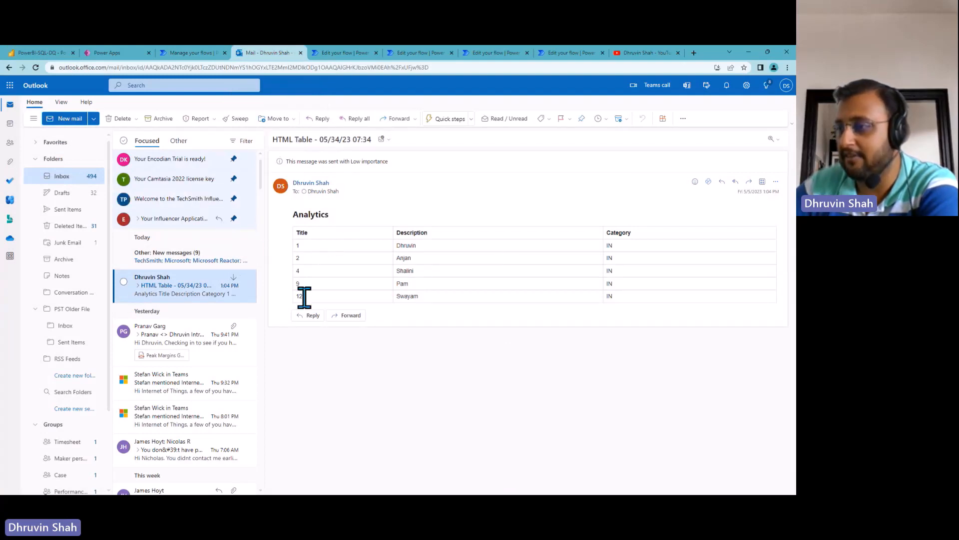
left_click_drag(294, 234, 660, 329)
left_click(343, 257)
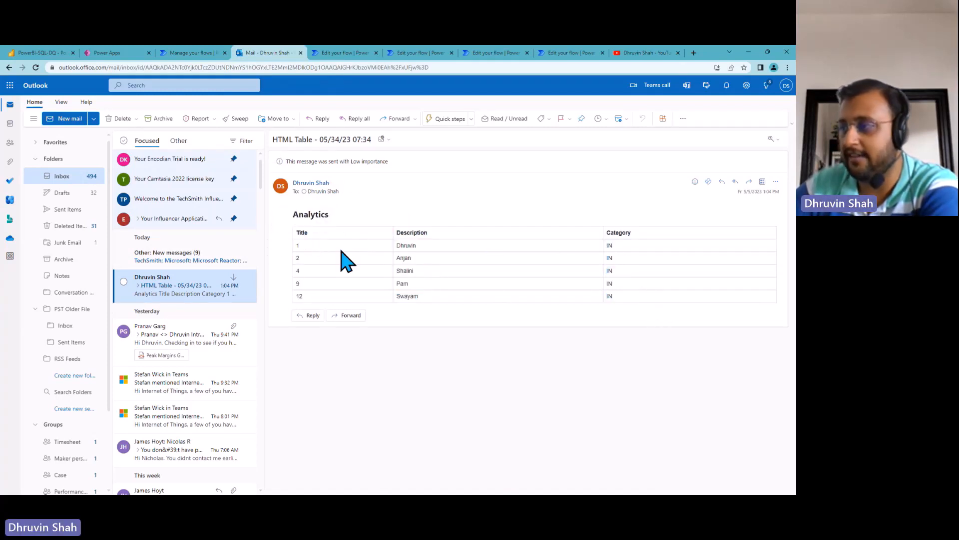
left_click_drag(302, 244, 649, 310)
left_click(649, 310)
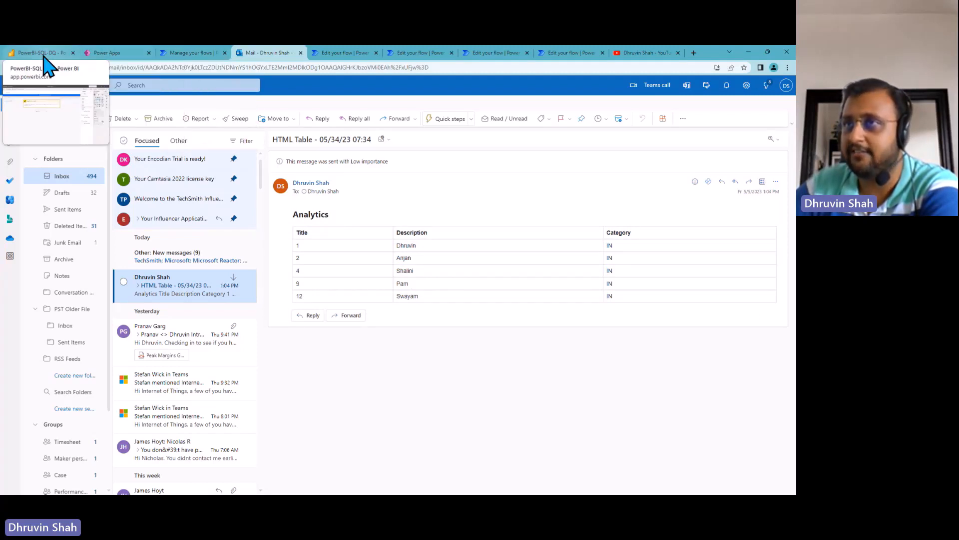
left_click(44, 54)
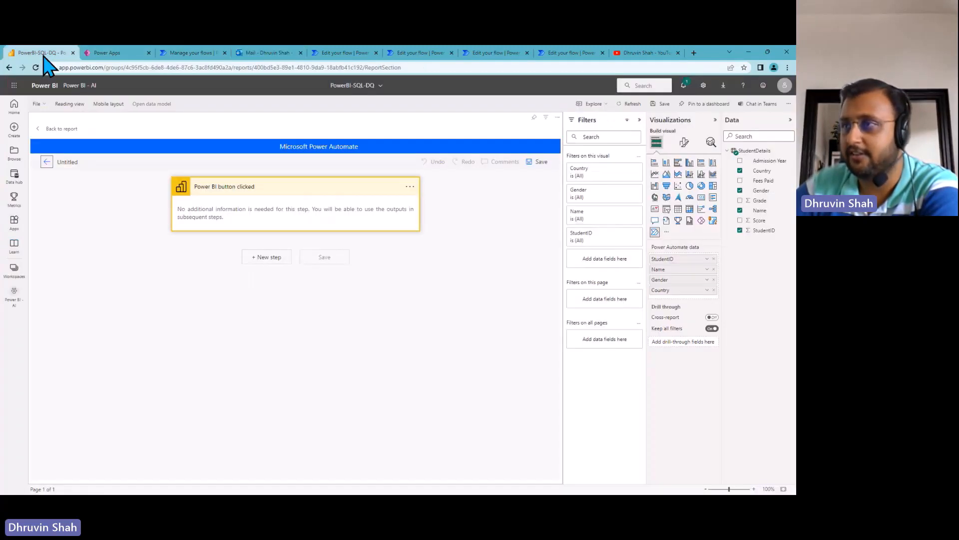
Step: Add an Initialize variable action after the Power BI trigger, named varHTMLString with type String
left_click(268, 257)
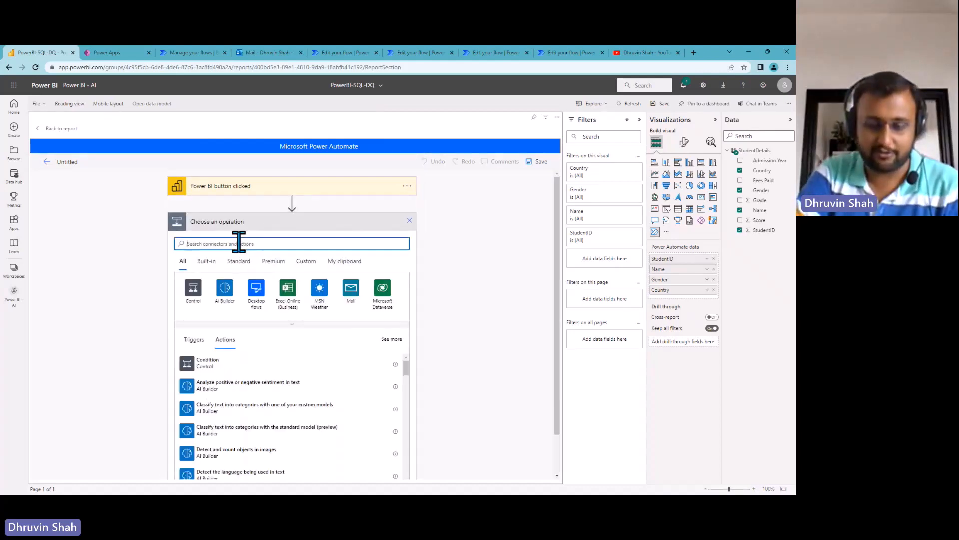
type("initialize")
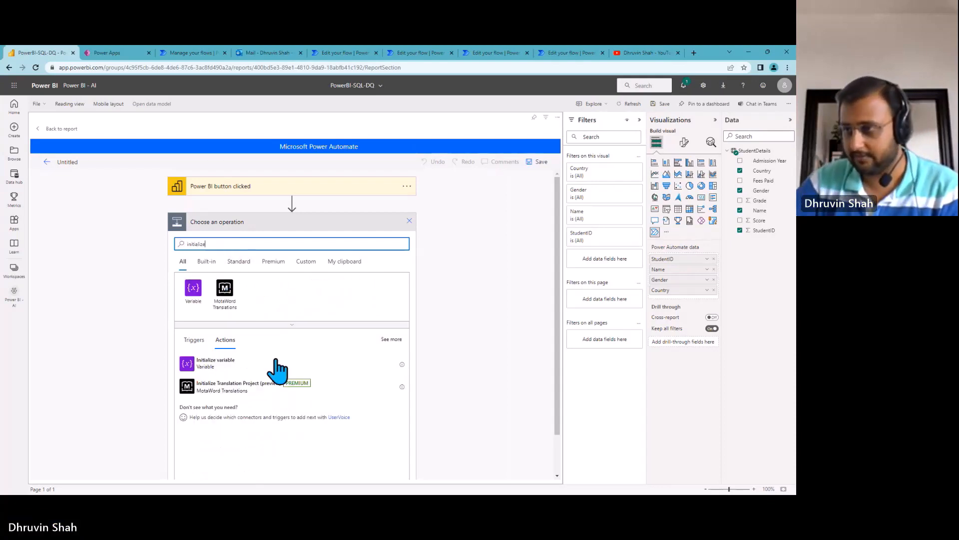
left_click(237, 373)
left_click(285, 241)
type("varHTMLString")
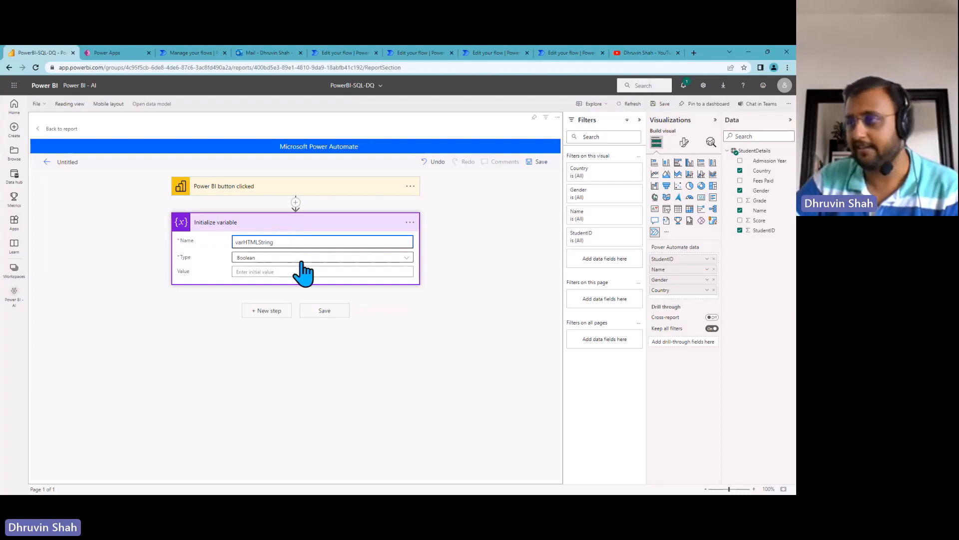
left_click(299, 258)
left_click(302, 315)
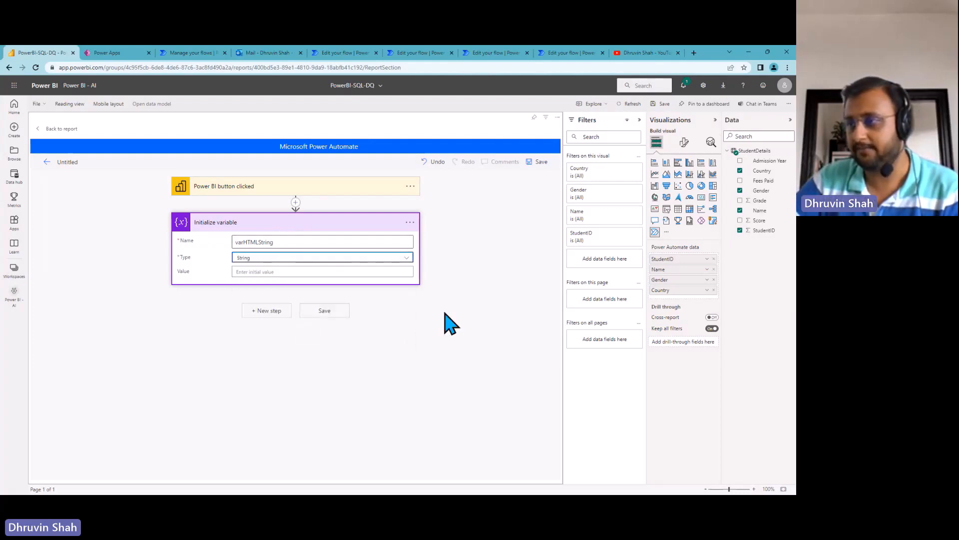
Step: With the PBI-Send Email flow moved to a separate window, set varHTMLString's value to an HTML table header row of Title, Description and Category
left_click(273, 313)
left_click(269, 225)
left_click(253, 271)
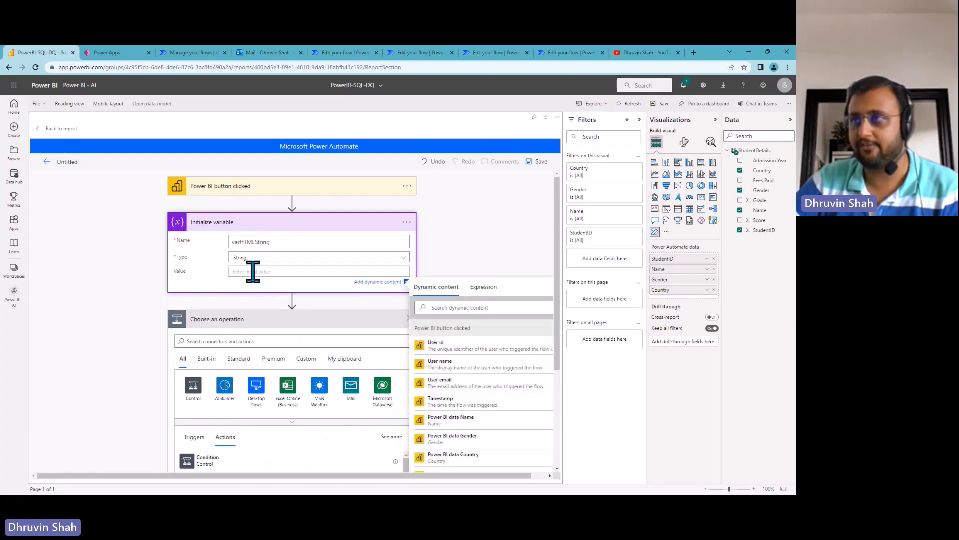
left_click(192, 53)
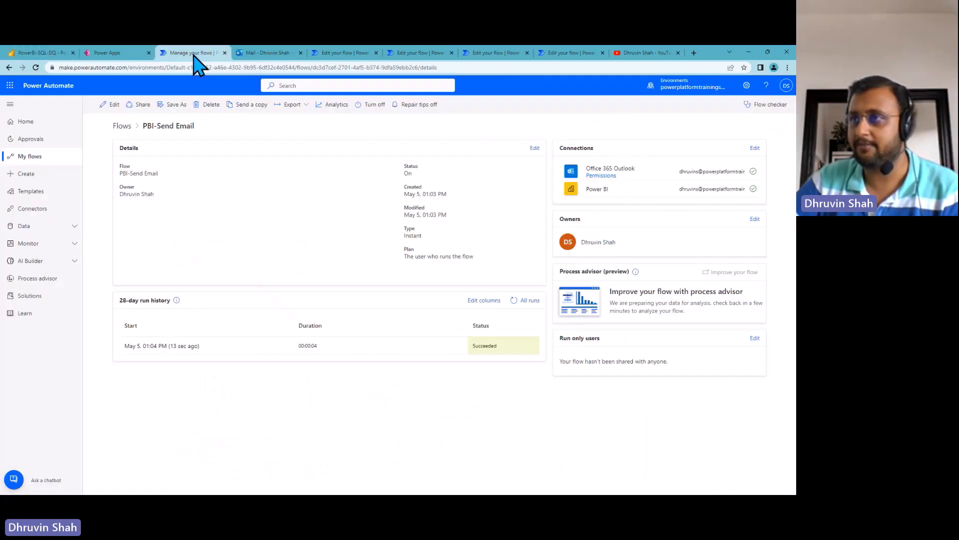
left_click_drag(195, 56, 198, 85)
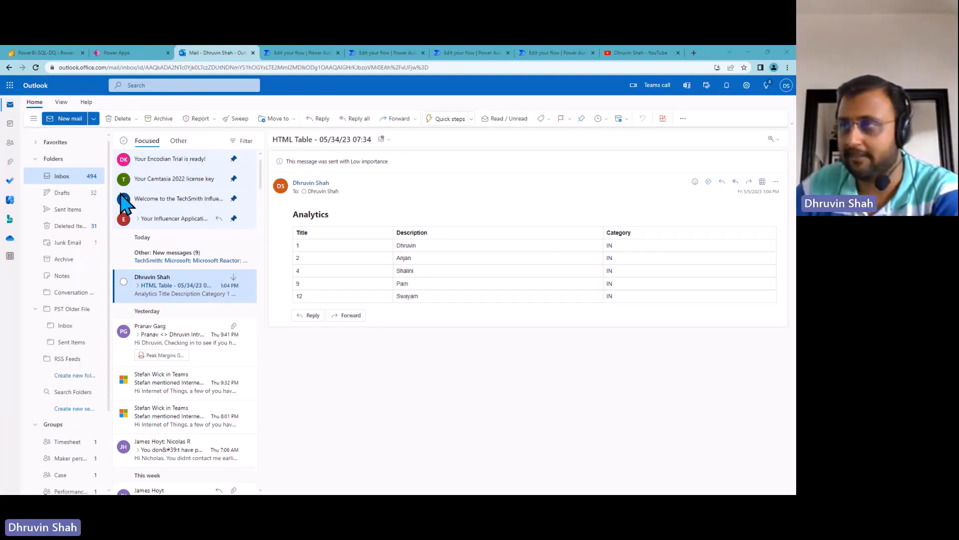
left_click(124, 55)
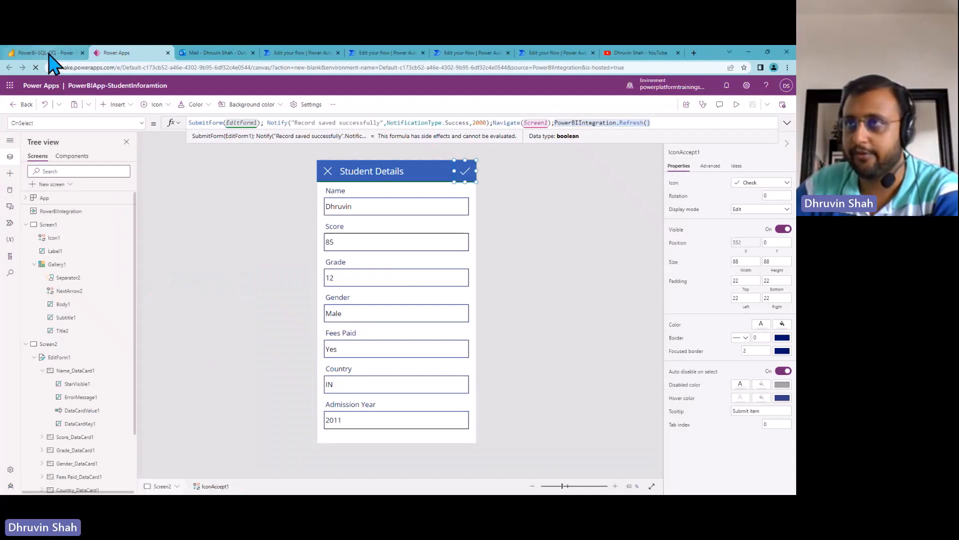
left_click(49, 54)
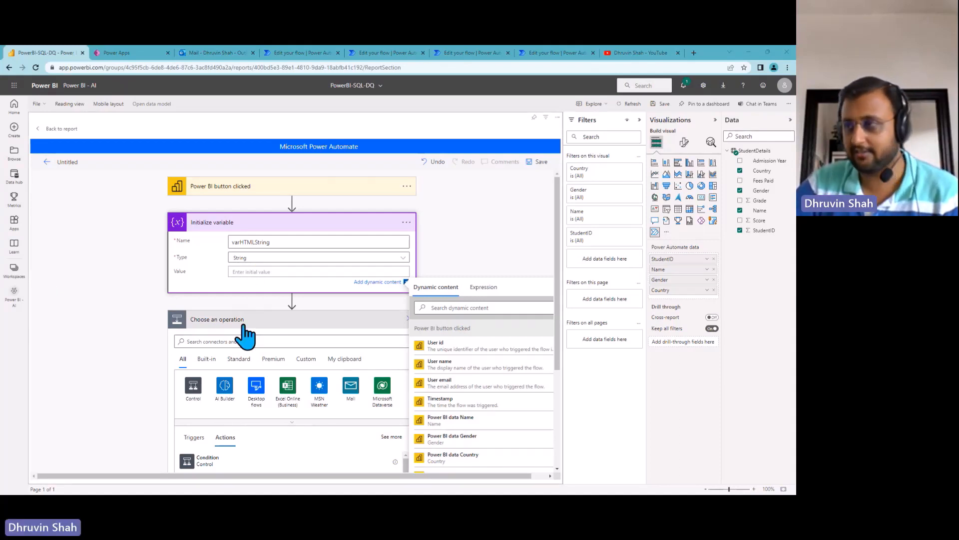
left_click(264, 271)
key("ctrl+v")
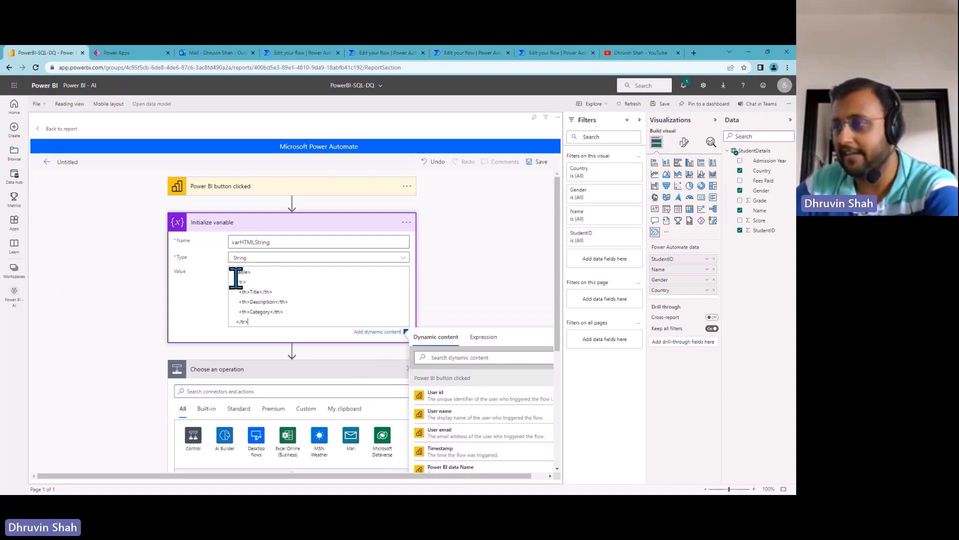
mouse_move(236, 282)
left_mouse_down()
mouse_move(300, 308)
mouse_move(257, 323)
mouse_move(230, 276)
left_mouse_up()
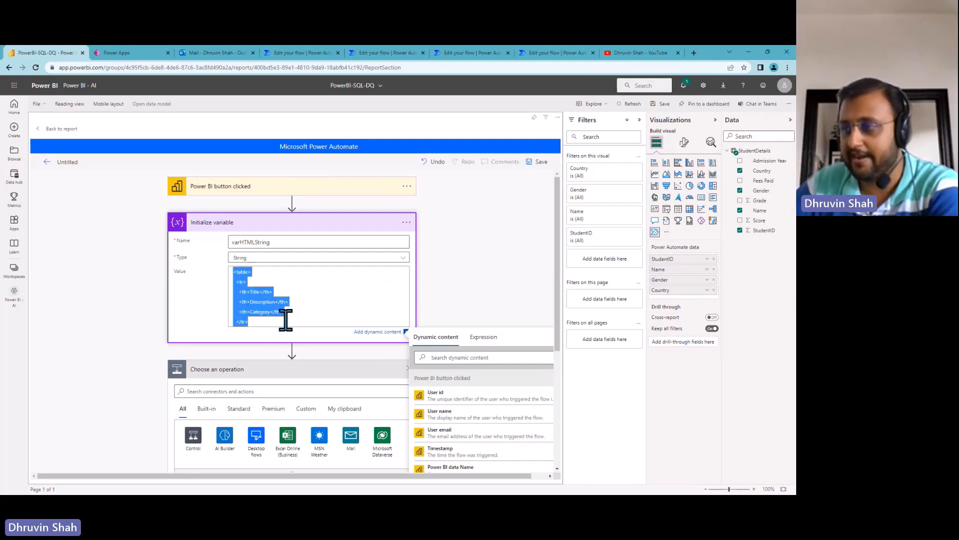
Step: Search for append to string and add an Append to string variable action that targets varHTMLString
scroll(295, 307, "down", 2)
left_click(272, 304)
scroll(277, 317, "up", 3)
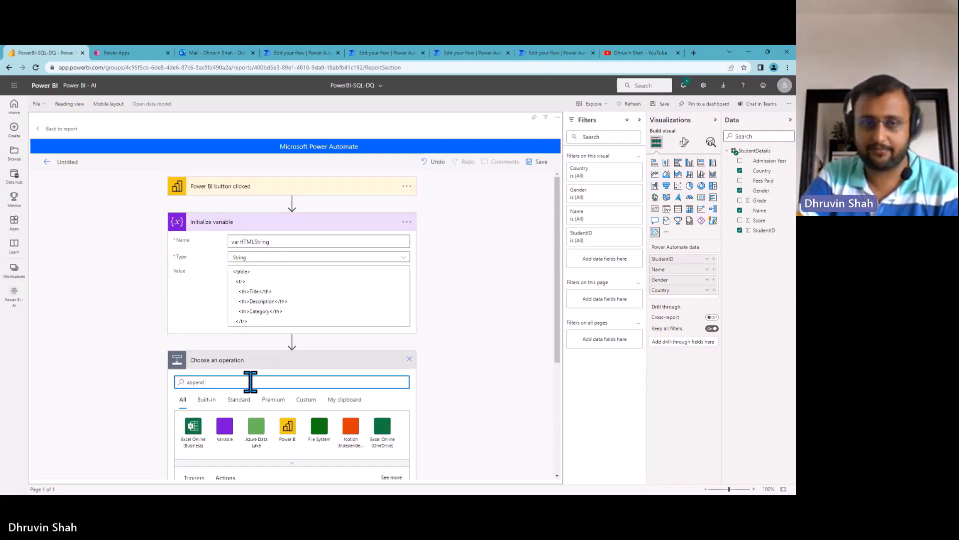
type("append to s")
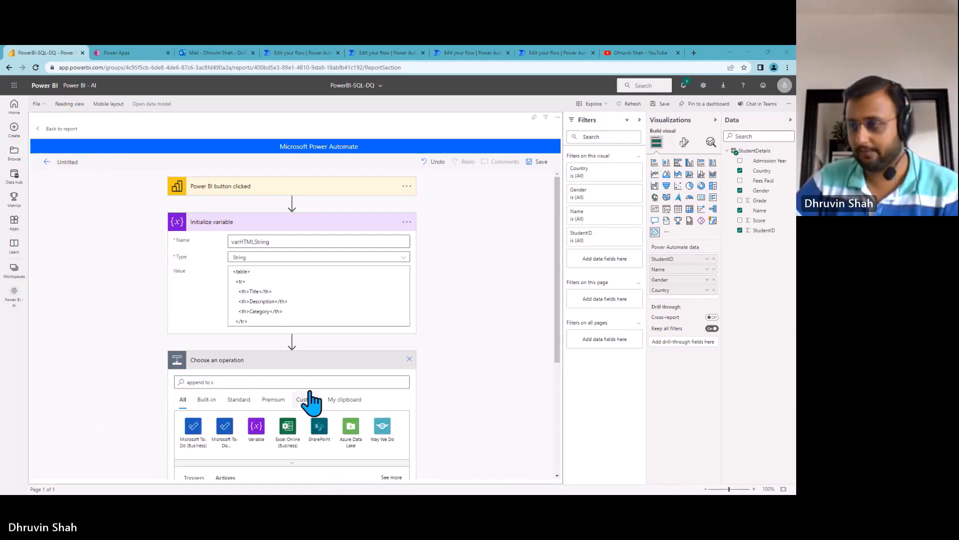
scroll(310, 409, "down", 3)
left_click(240, 255)
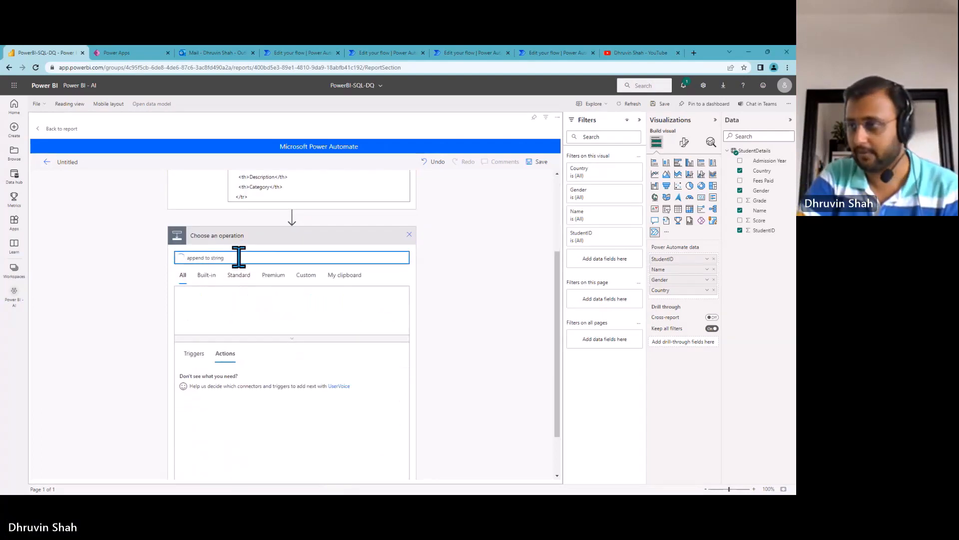
left_click(239, 378)
left_click(267, 380)
left_click(268, 414)
left_click(259, 393)
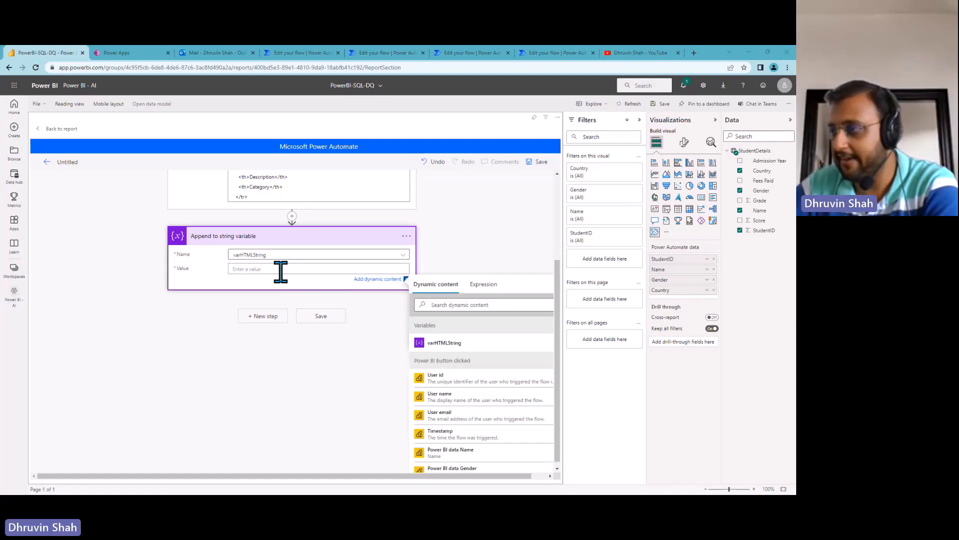
Step: Insert the Power BI data StudentID dynamic content as the appended value so the action is wrapped in an Apply to each loop
scroll(461, 380, "down", 3)
scroll(471, 401, "up", 1)
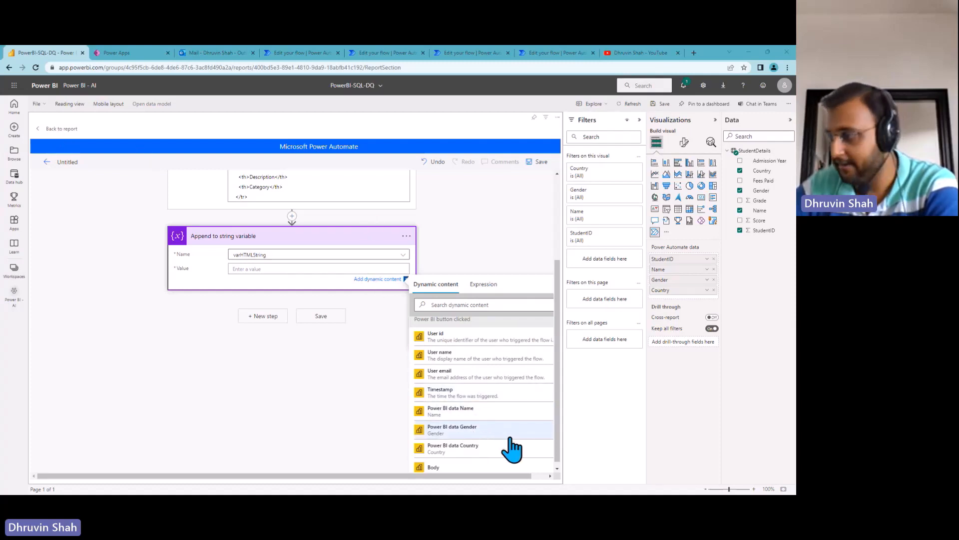
scroll(490, 447, "down", 3)
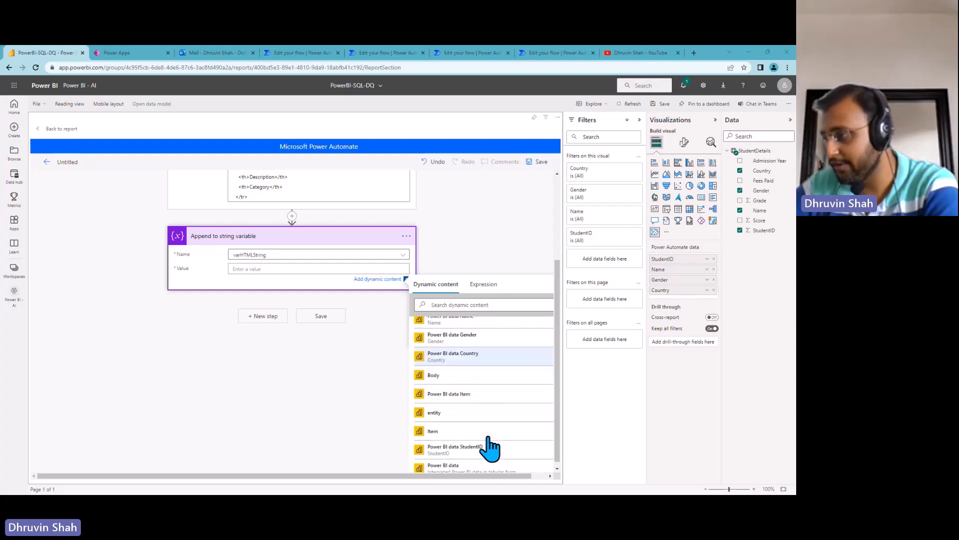
left_click(500, 455)
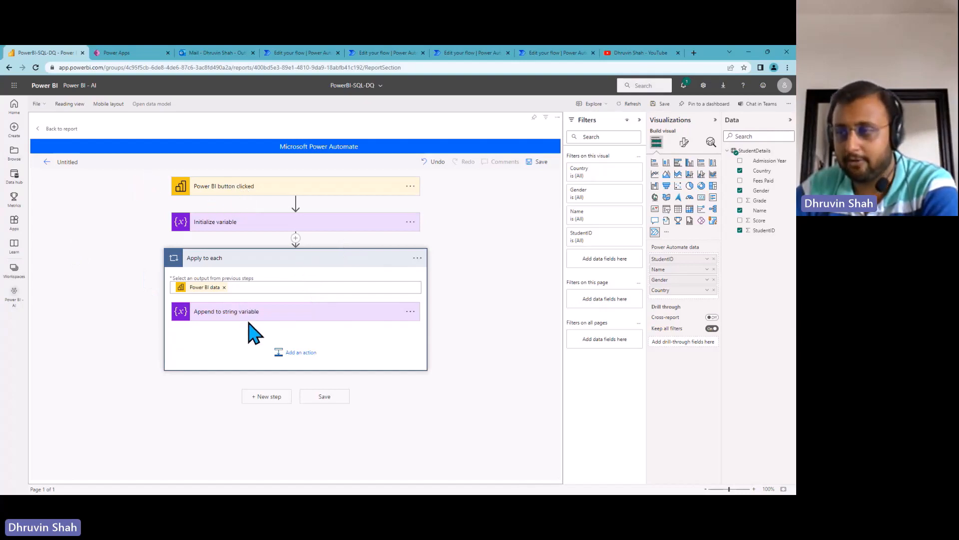
Step: Replace the appended value's StudentID token with HTML table row markup holding three Power BI data cells
left_click(250, 314)
left_click(274, 345)
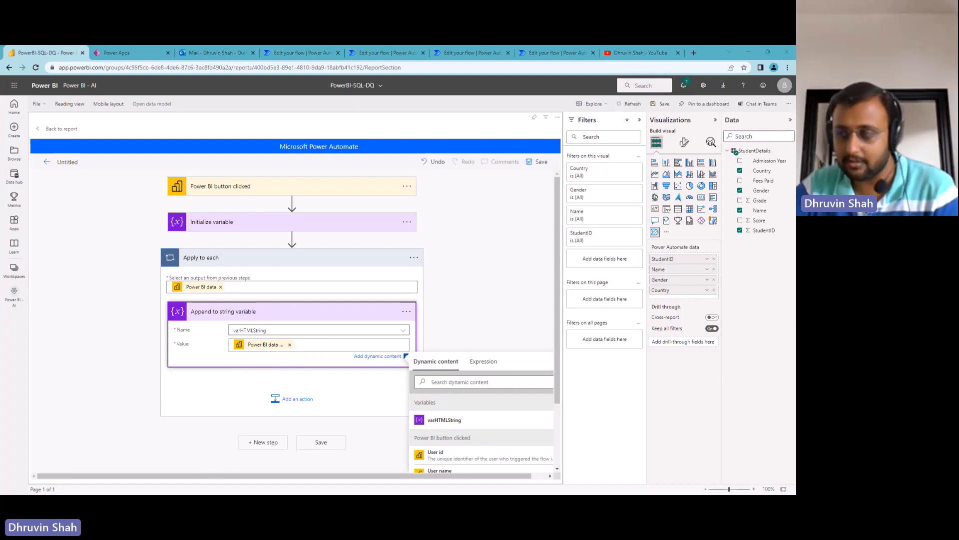
type("<tr><tr> <td>Power BI data ...</td> <td>Power BI data ...</td> <td>Power BI data ...</td> </tr>")
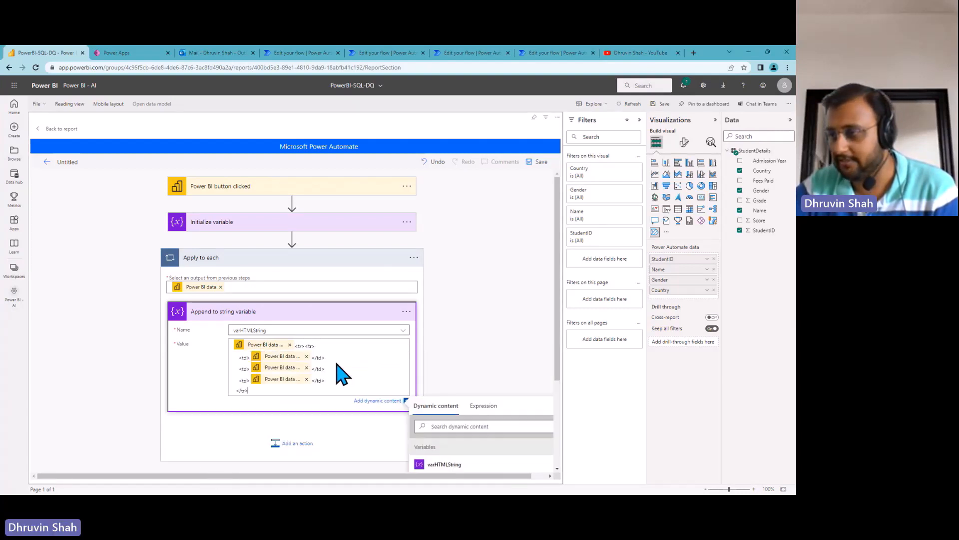
left_click(290, 345)
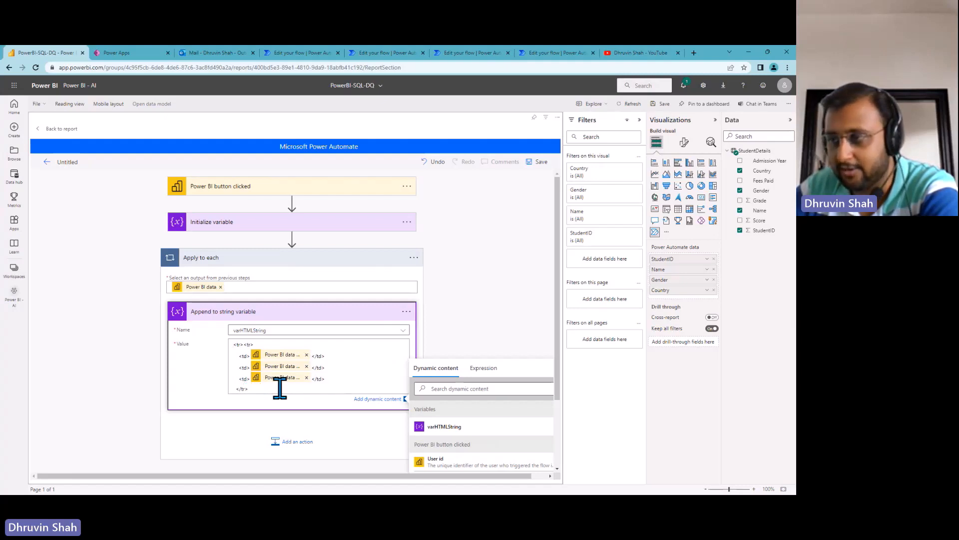
Step: Below the Apply to each loop, add a second Append to string variable action that targets varHTMLString
scroll(214, 435, "down", 2)
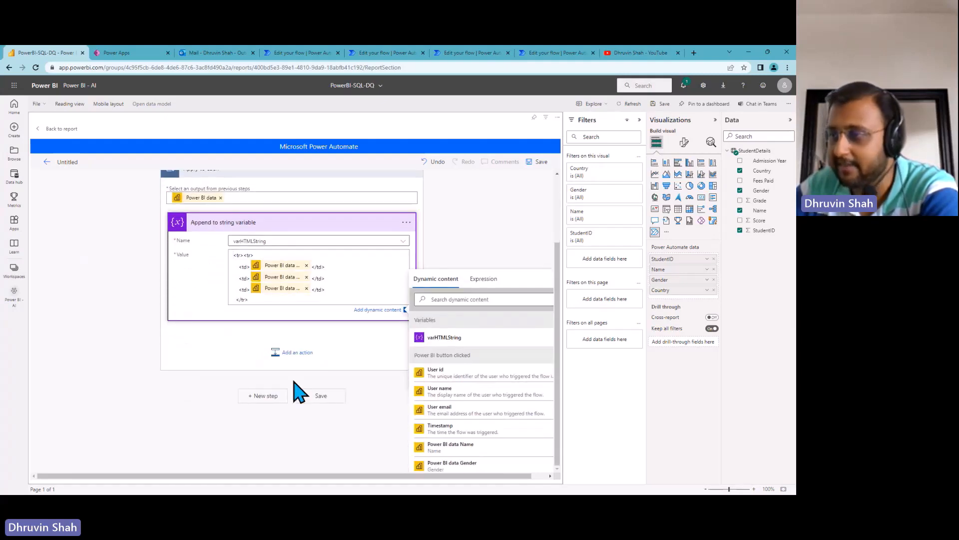
left_click(265, 397)
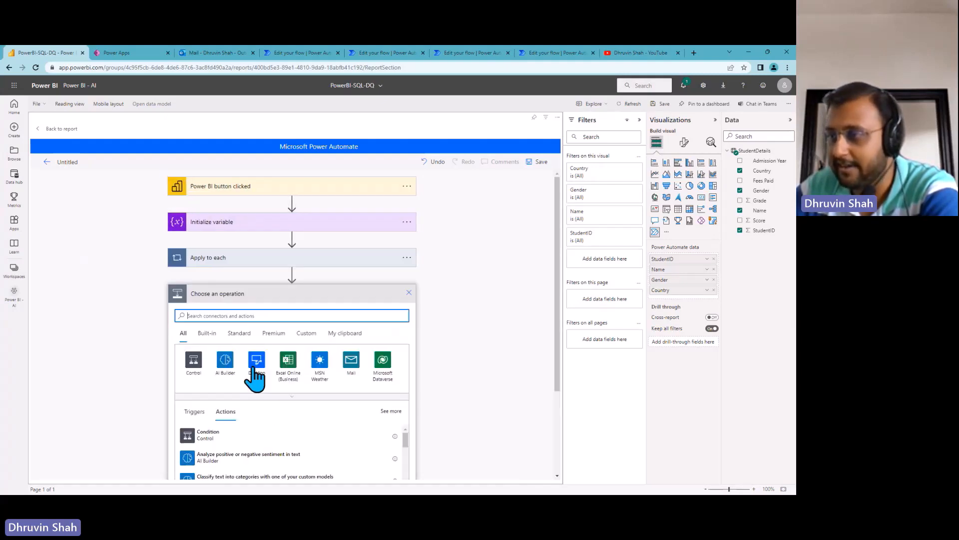
type("appen")
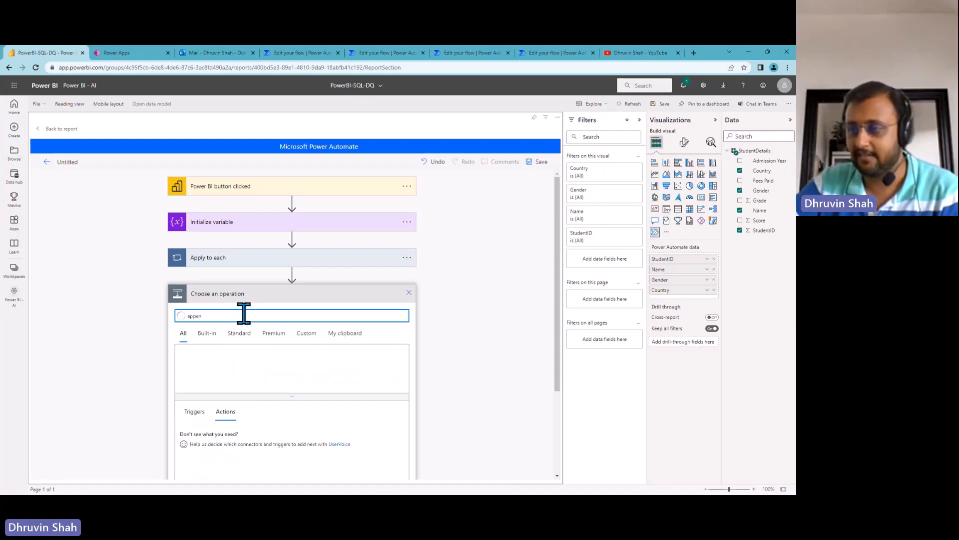
left_click(267, 369)
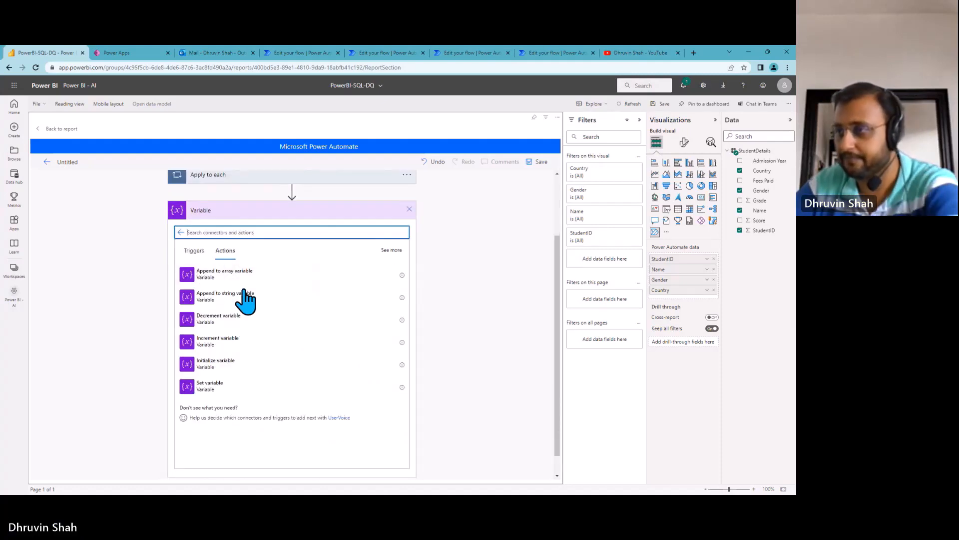
left_click(244, 297)
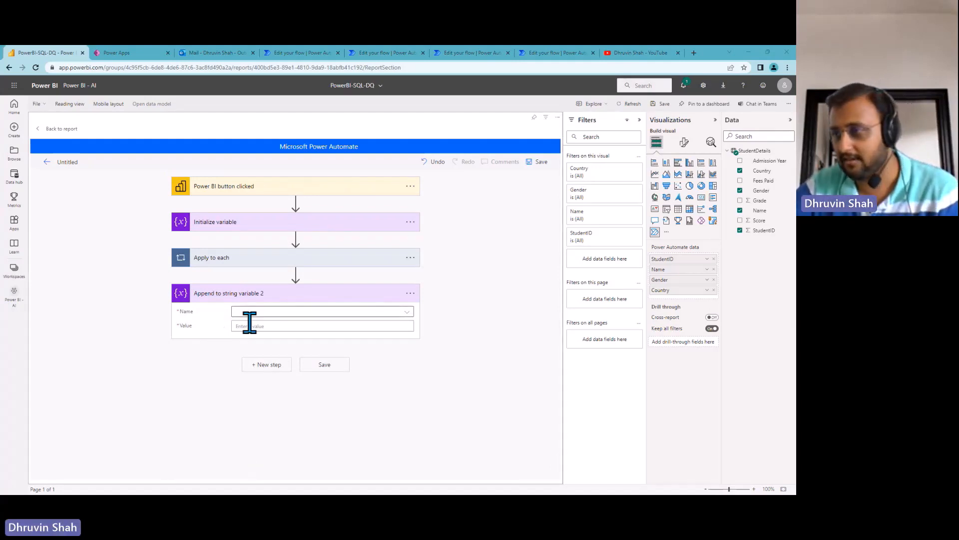
left_click(259, 312)
left_click(262, 340)
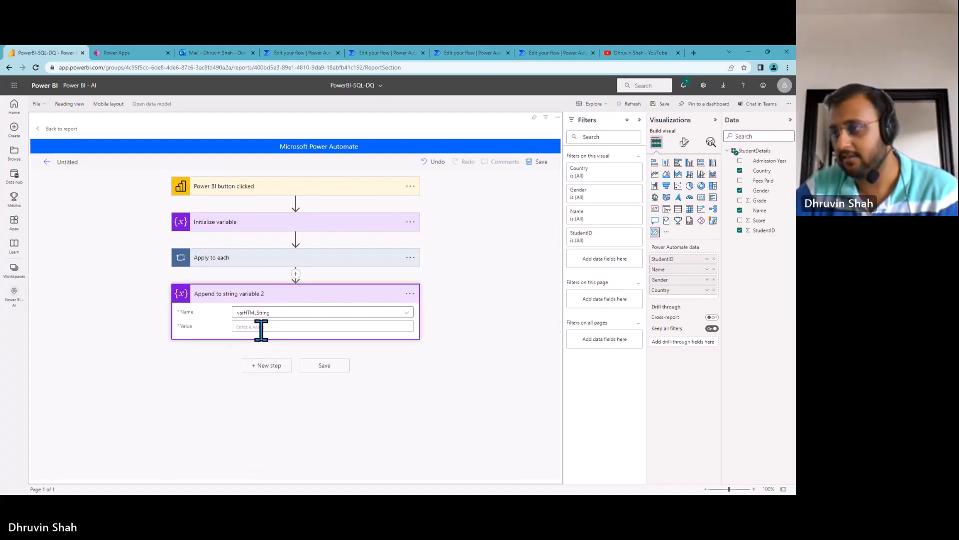
left_click(259, 327)
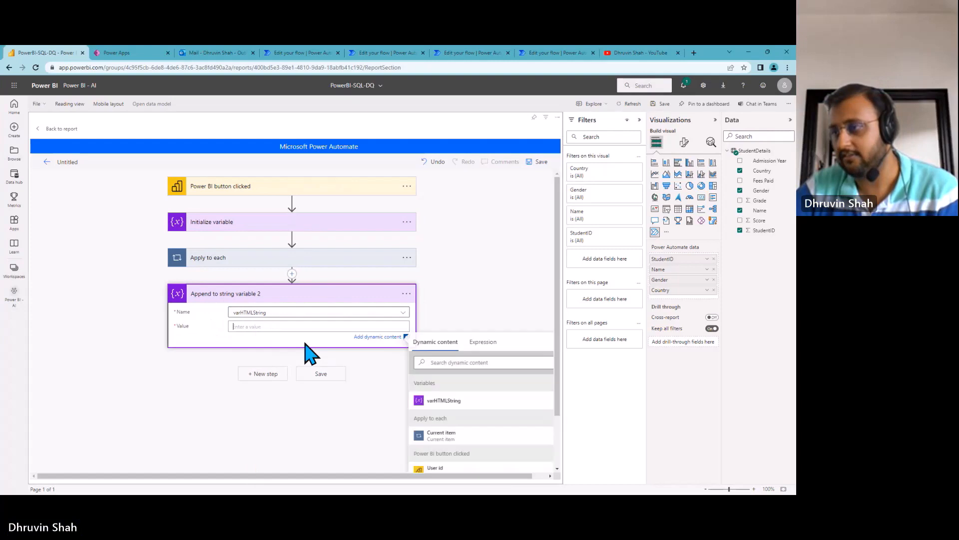
Step: Search for send email and add the Office 365 Outlook Send an email (V2) action at the end of the flow
left_click(264, 376)
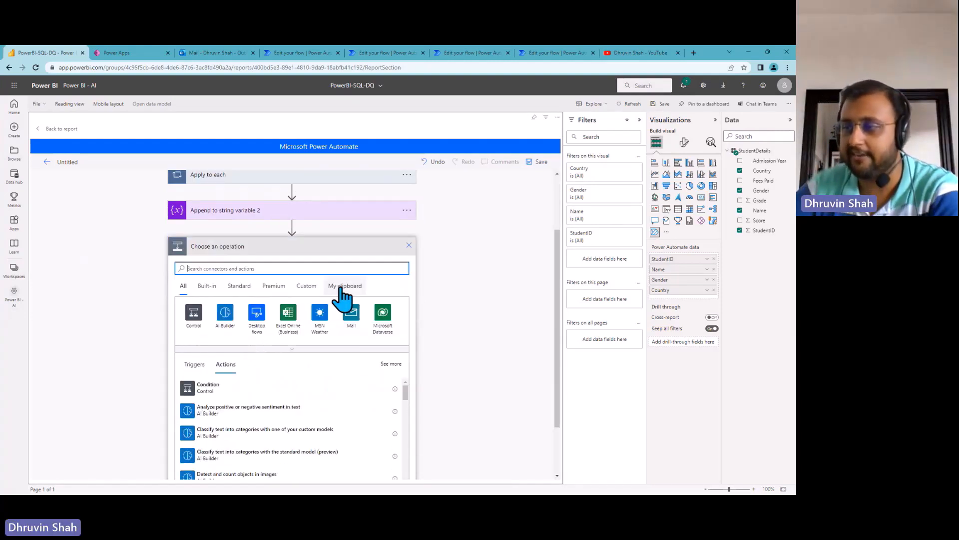
type("send ")
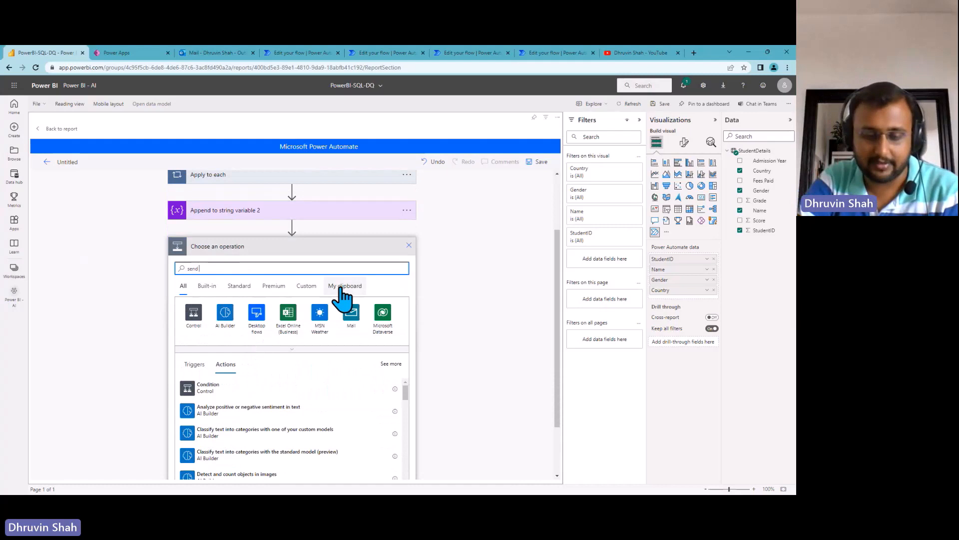
type("email")
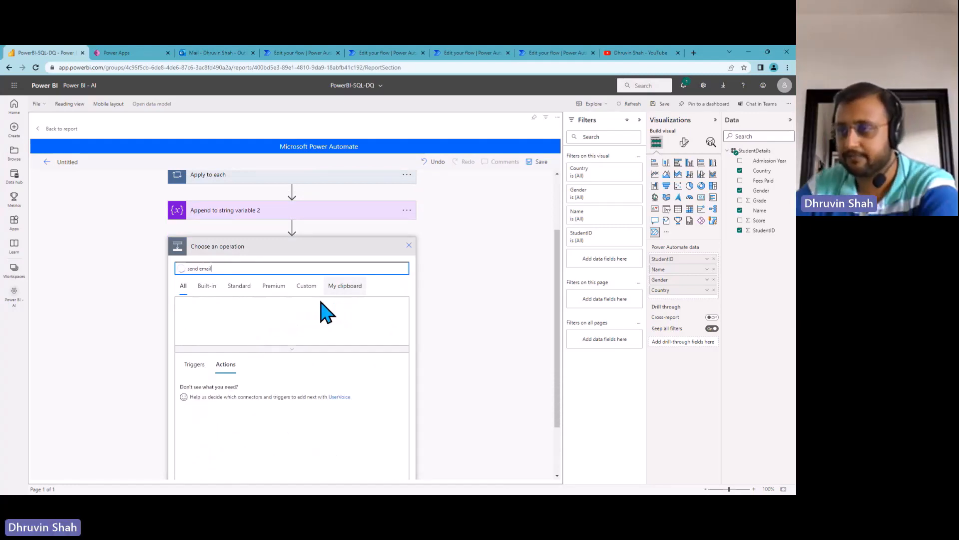
scroll(246, 420, "down", 2)
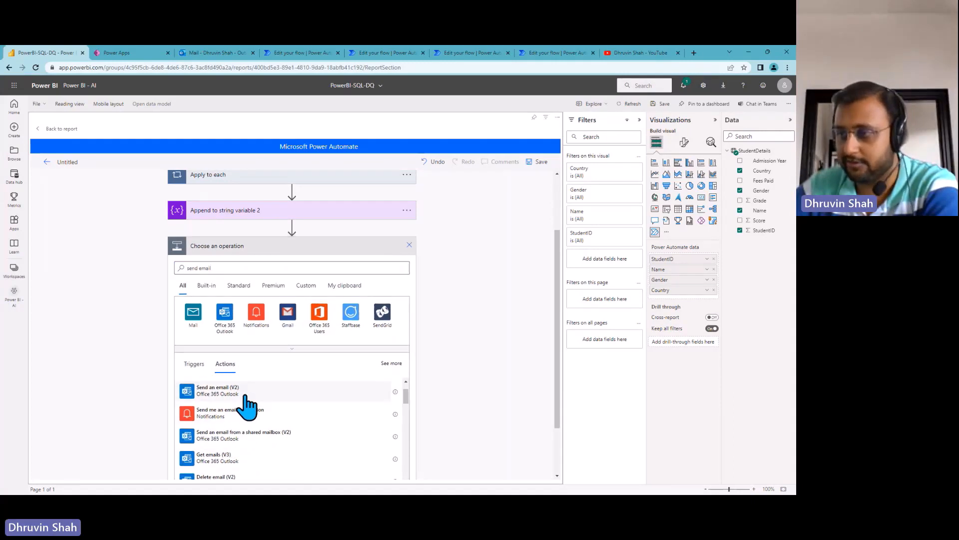
left_click(246, 392)
left_click(248, 348)
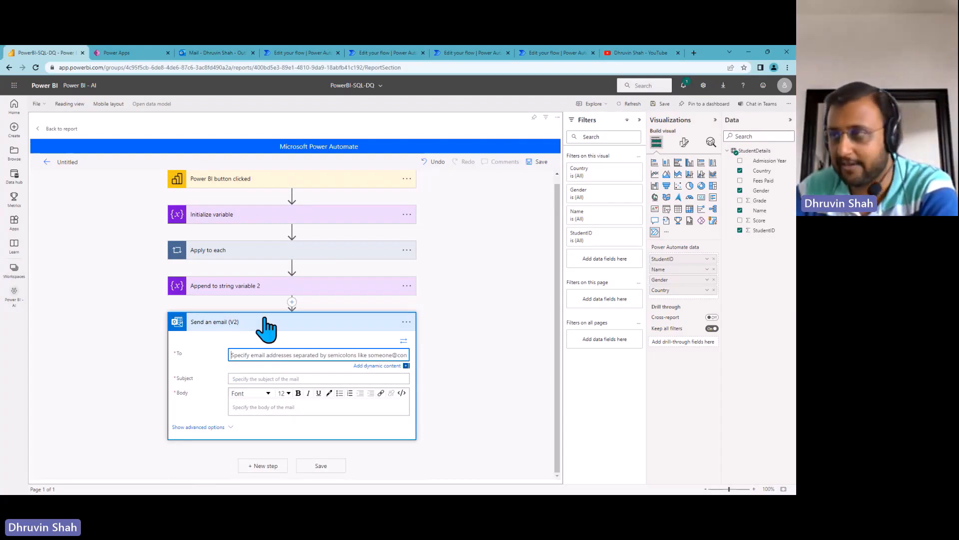
Step: Choose the suggested recipient for the email and set its subject to HTML Example - PBI UG Demo
left_click(258, 356)
type("dhruvin s")
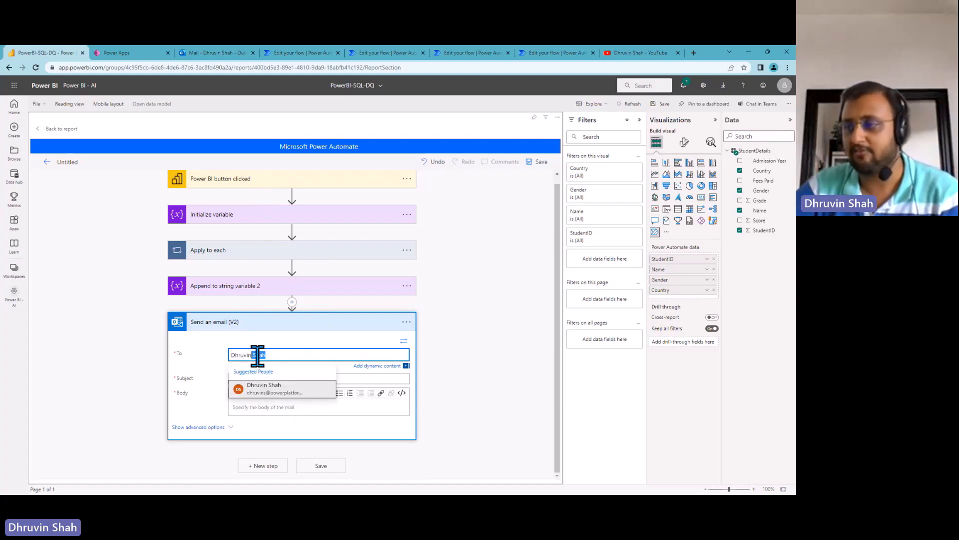
left_click(261, 388)
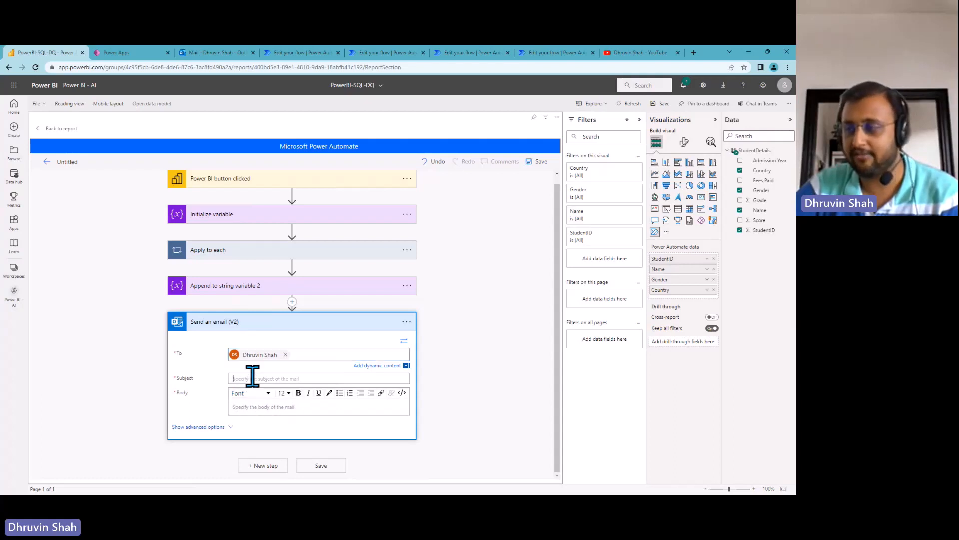
left_click(249, 379)
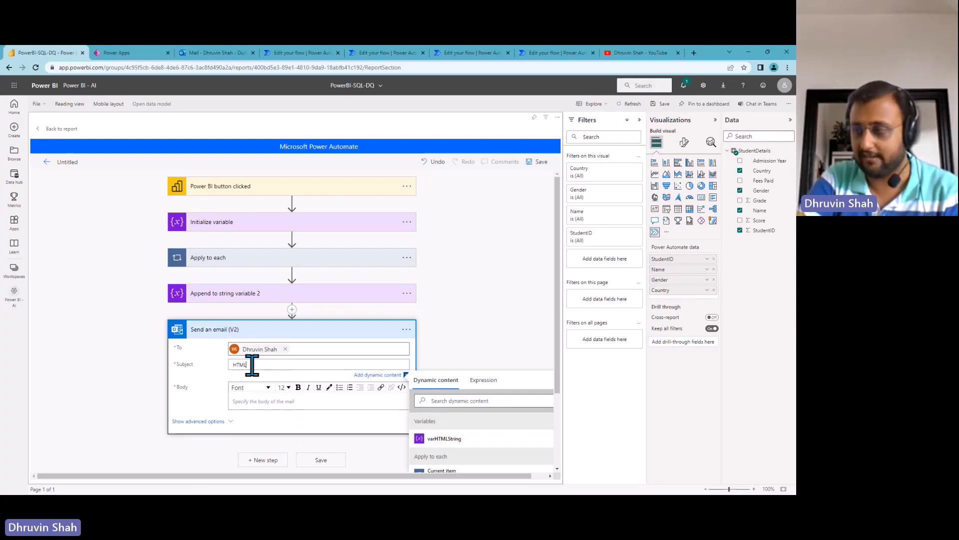
type("HTML Example - PBI")
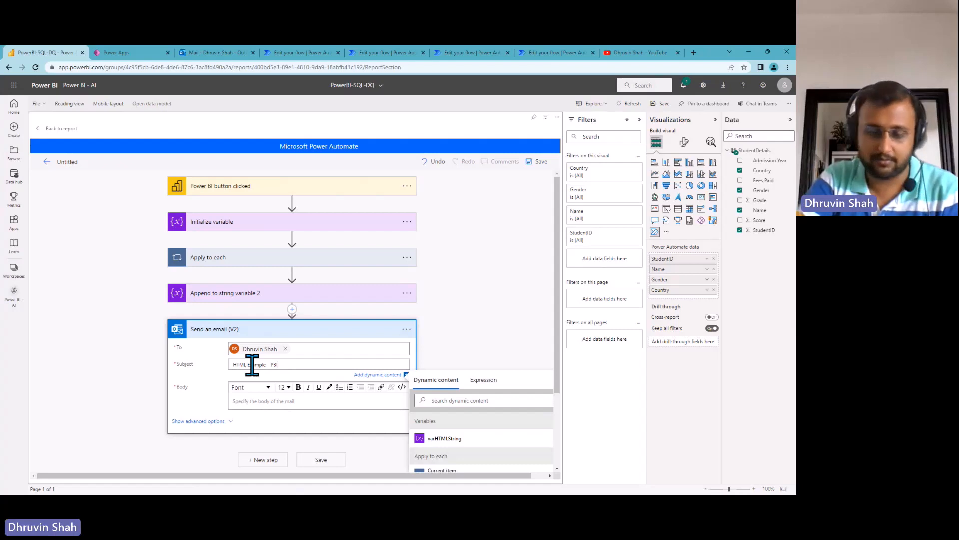
type(" UG De")
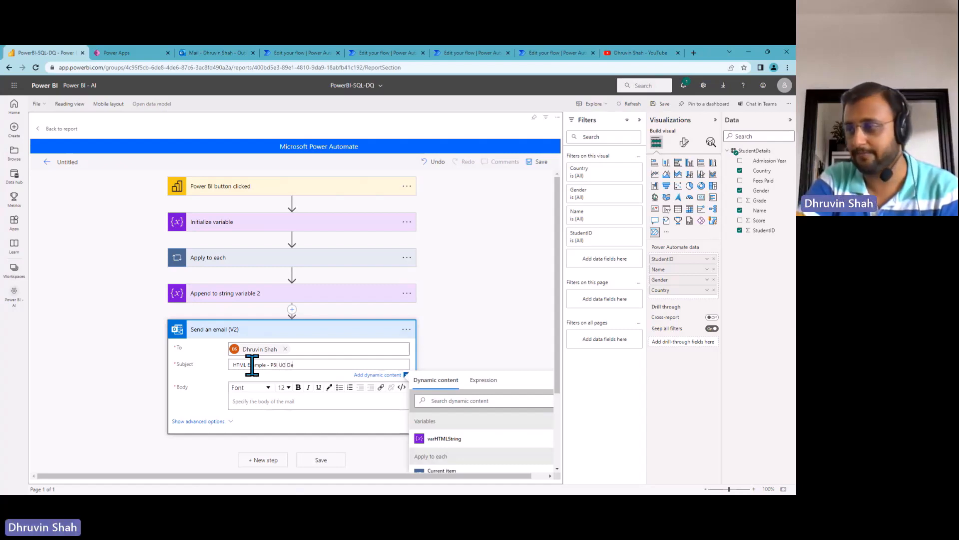
type("mo")
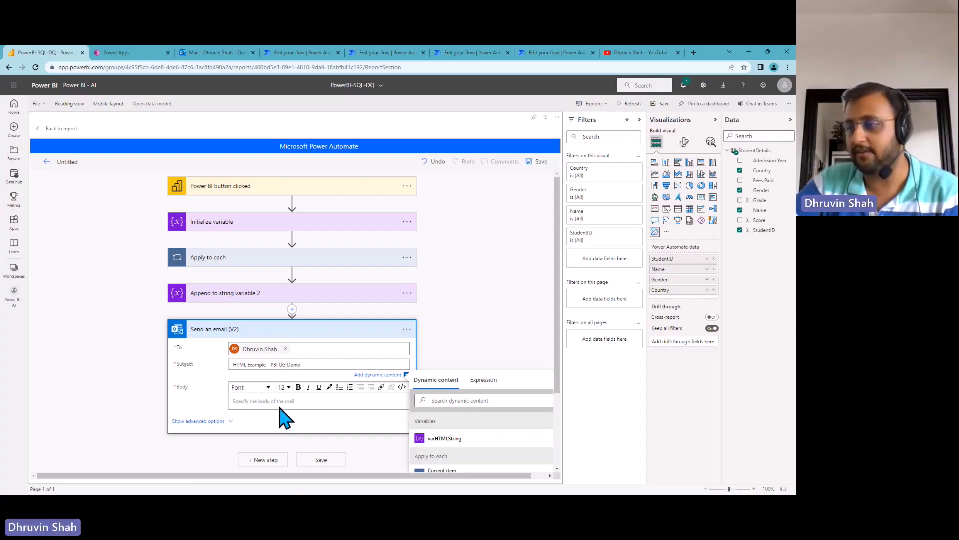
Step: Paste the HTML document with table styling, an Analytics heading and the varHTMLString token into the email body
left_click(279, 407)
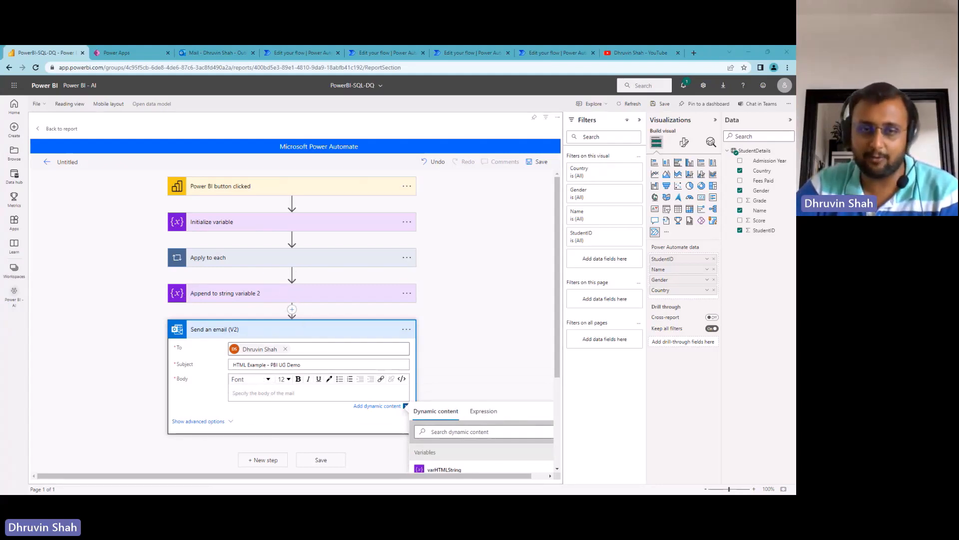
key("ctrl+v")
scroll(247, 316, "down", 3)
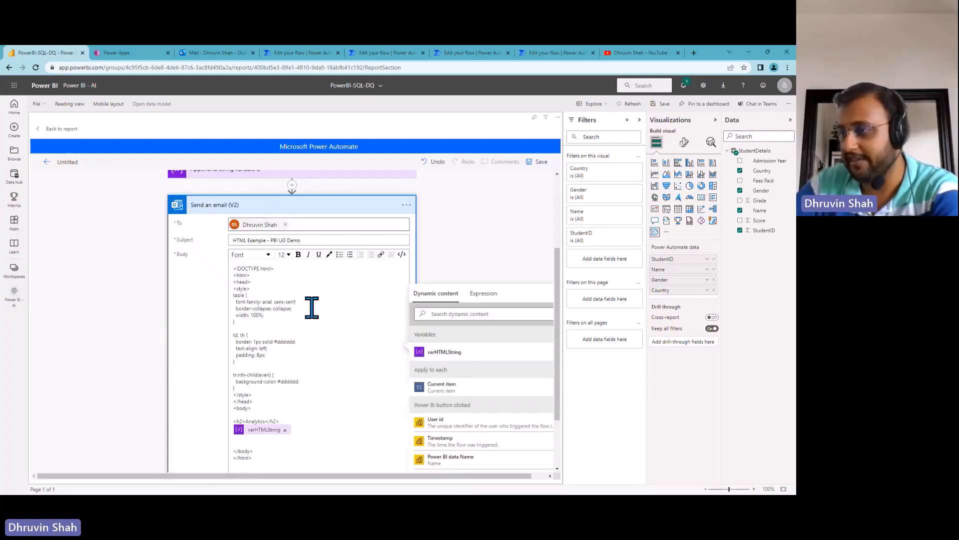
scroll(319, 387, "down", 3)
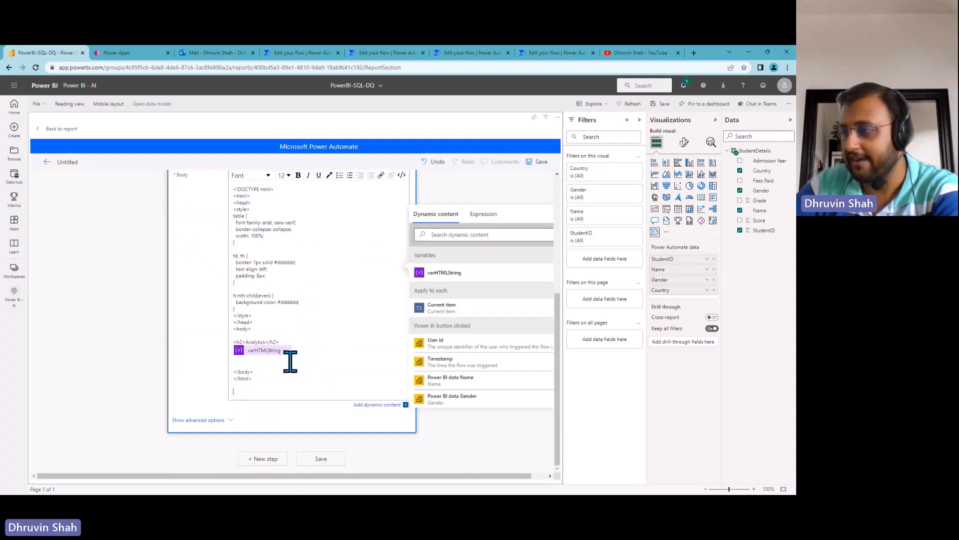
Step: Replace the pasted varHTMLString token under the Analytics heading with the varHTMLString variable from dynamic content
left_click(284, 354)
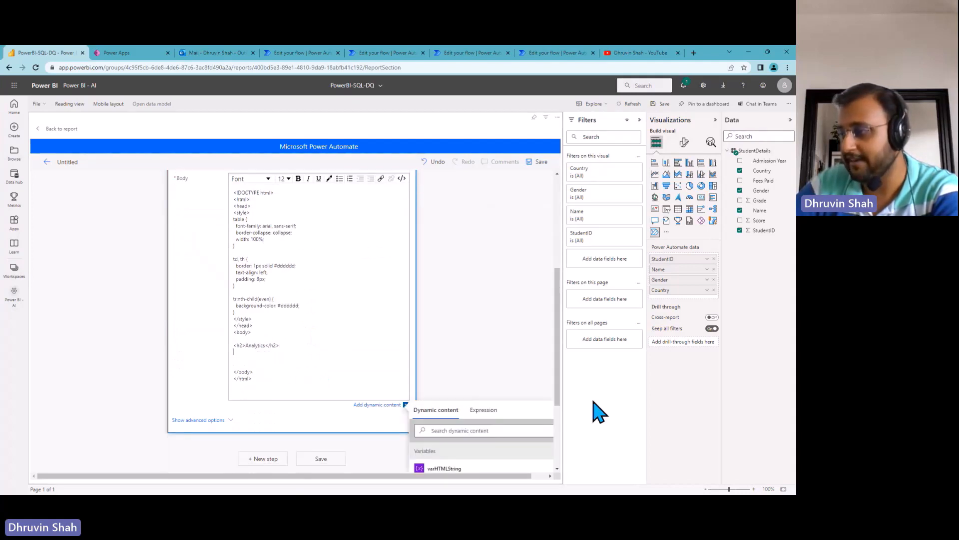
scroll(473, 430, "down", 3)
left_click(448, 346)
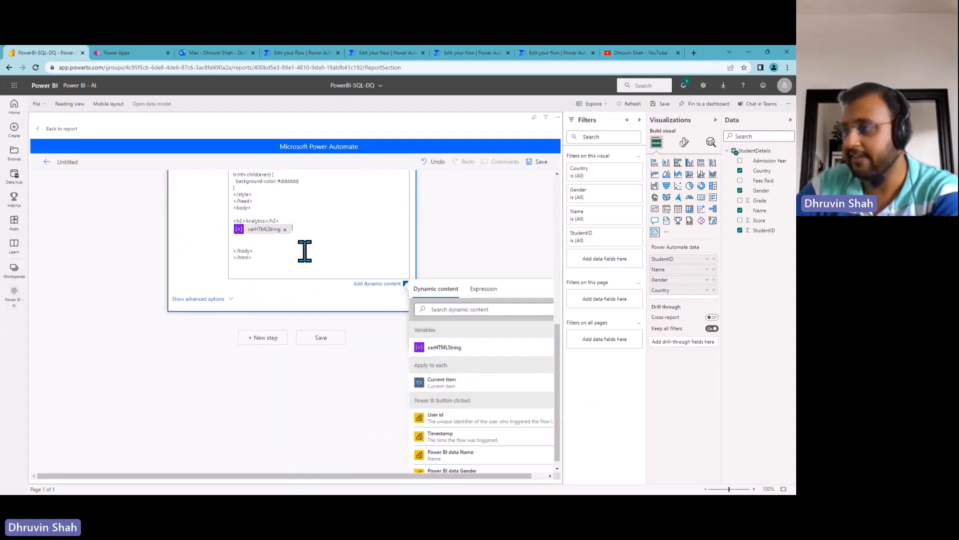
Step: Name the flow PBI UG - Send Email, then save it and apply it to the report's button
scroll(299, 255, "up", 10)
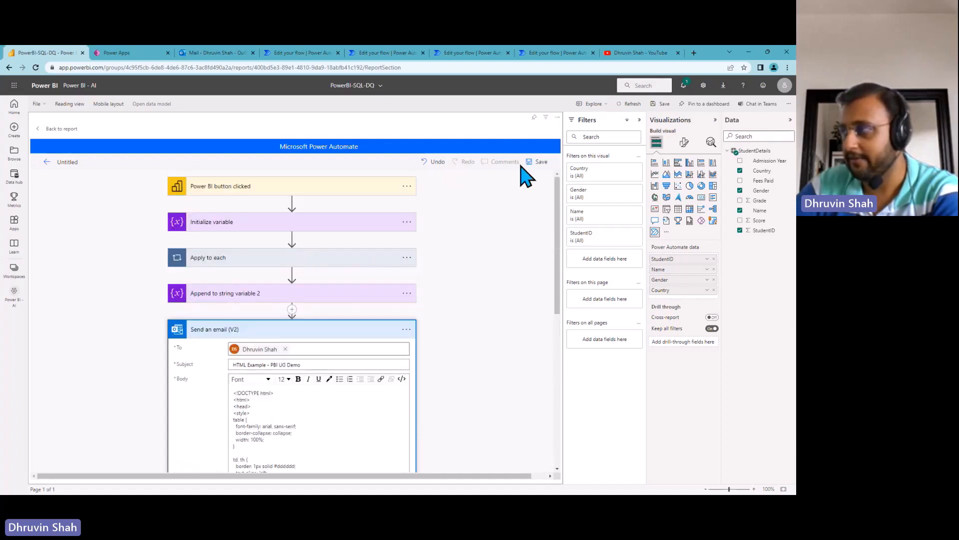
left_click(66, 162)
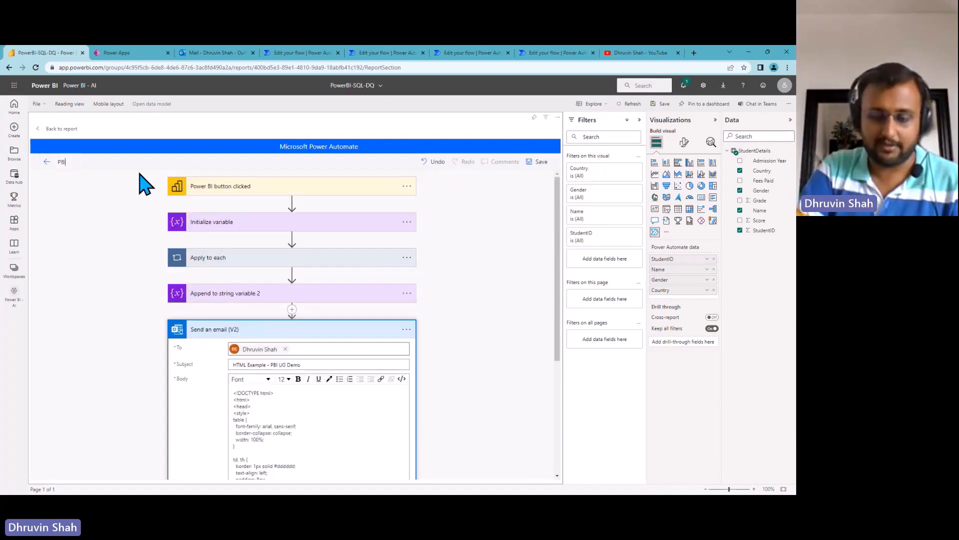
type("PBI UG ")
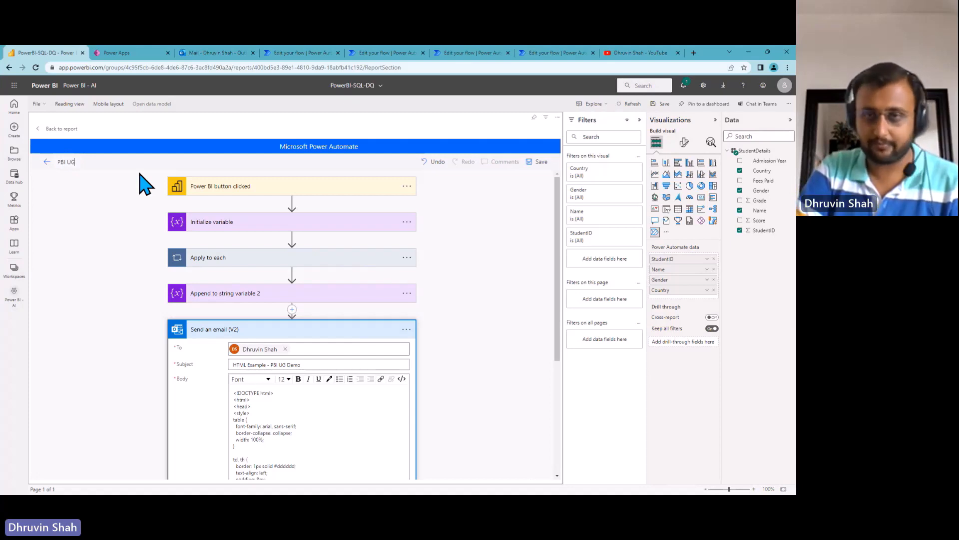
type("- Send Email")
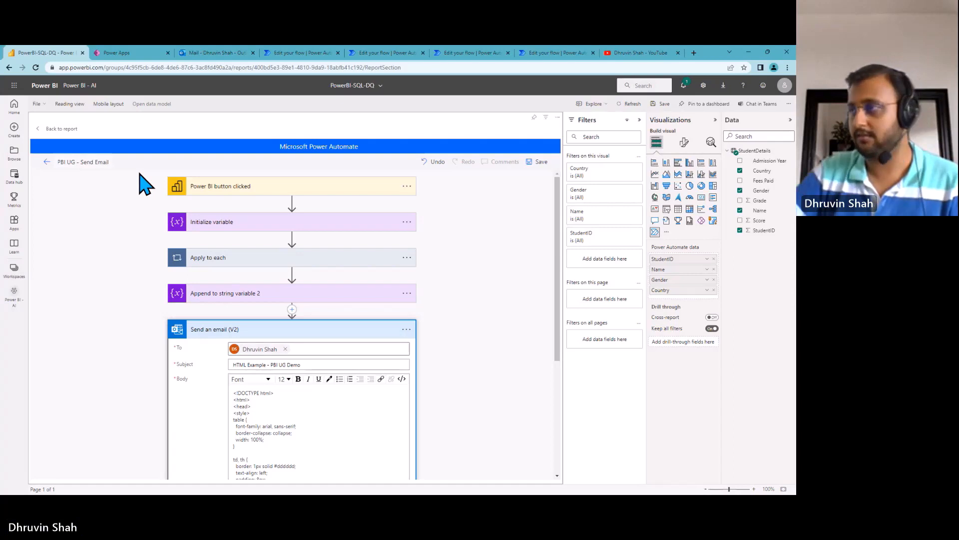
left_click(540, 161)
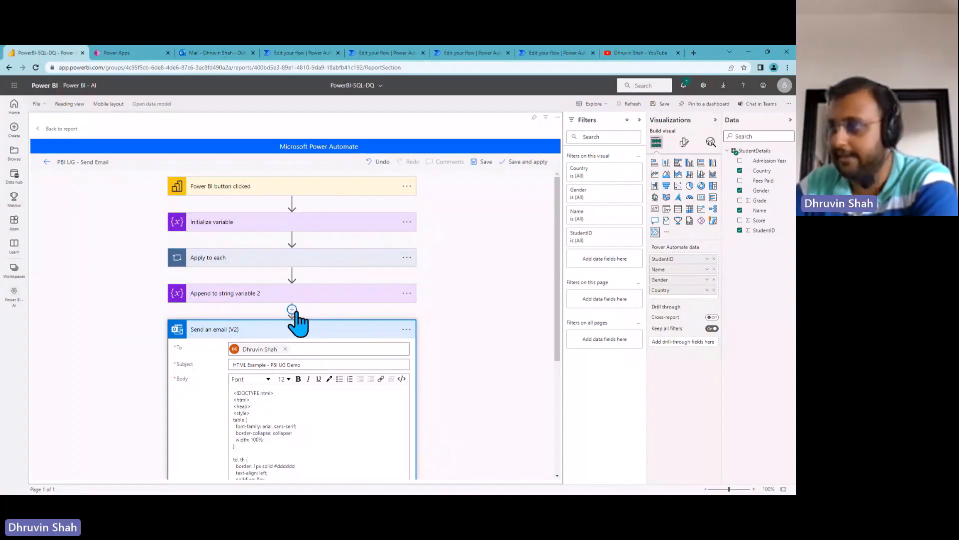
left_click(518, 165)
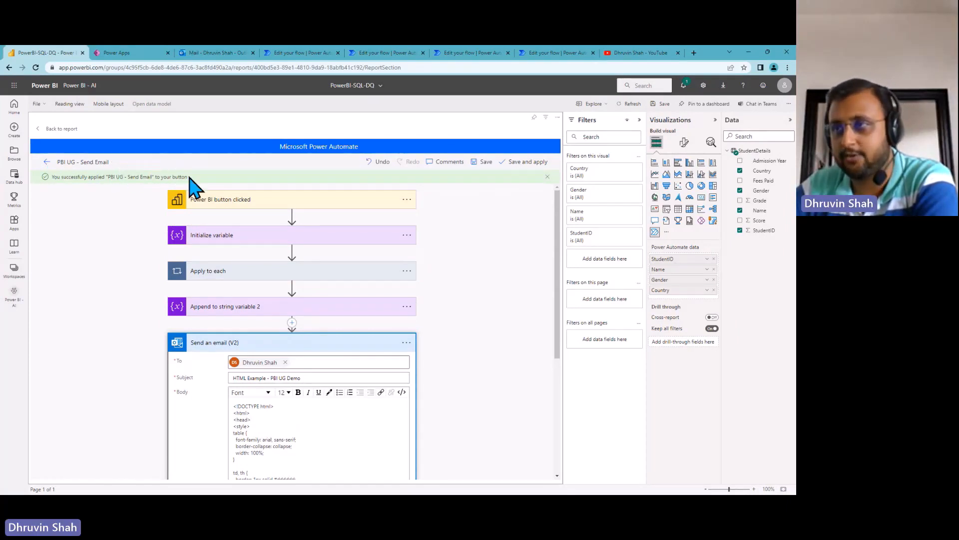
Step: Back in the report, shrink the flow button's height and place it between the Gender and Fees Paid charts
left_click(61, 129)
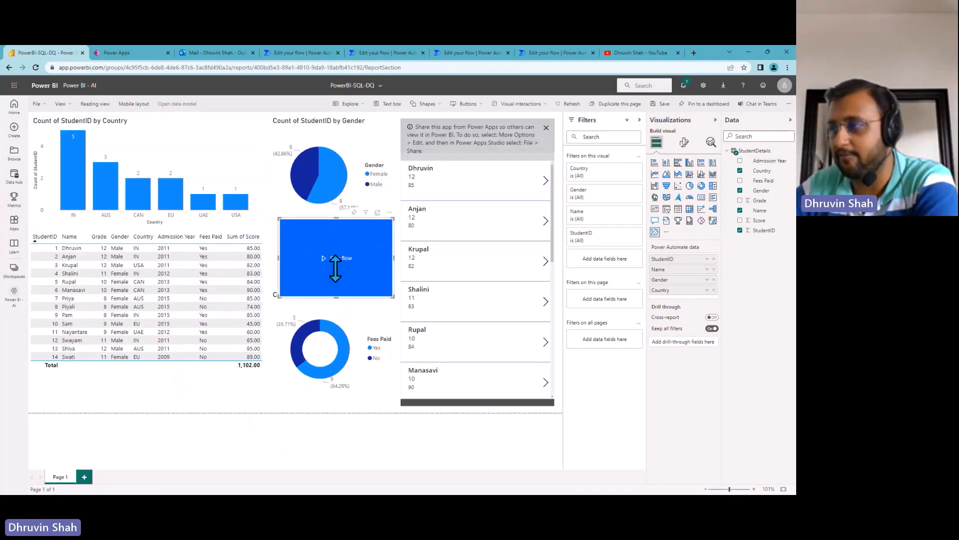
left_click_drag(346, 220, 338, 249)
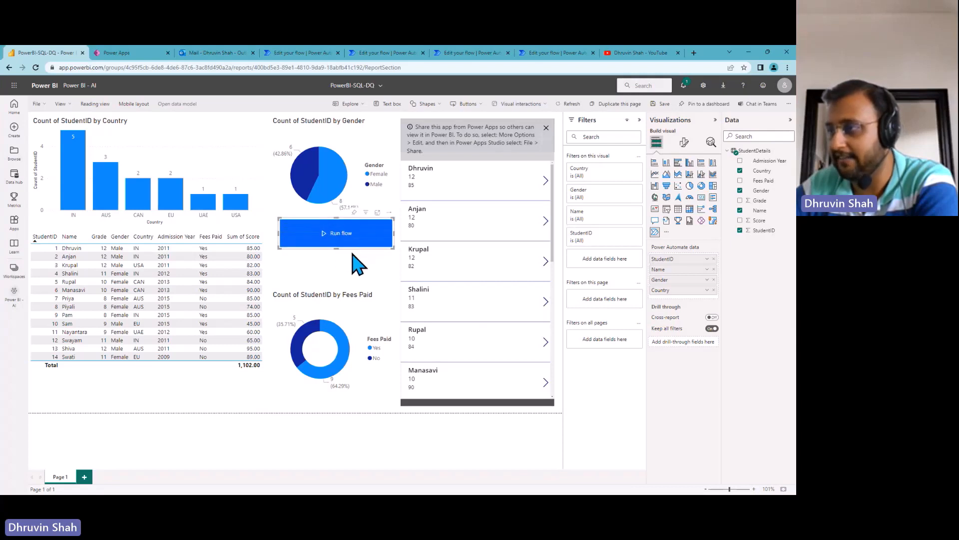
left_click_drag(392, 222, 383, 243)
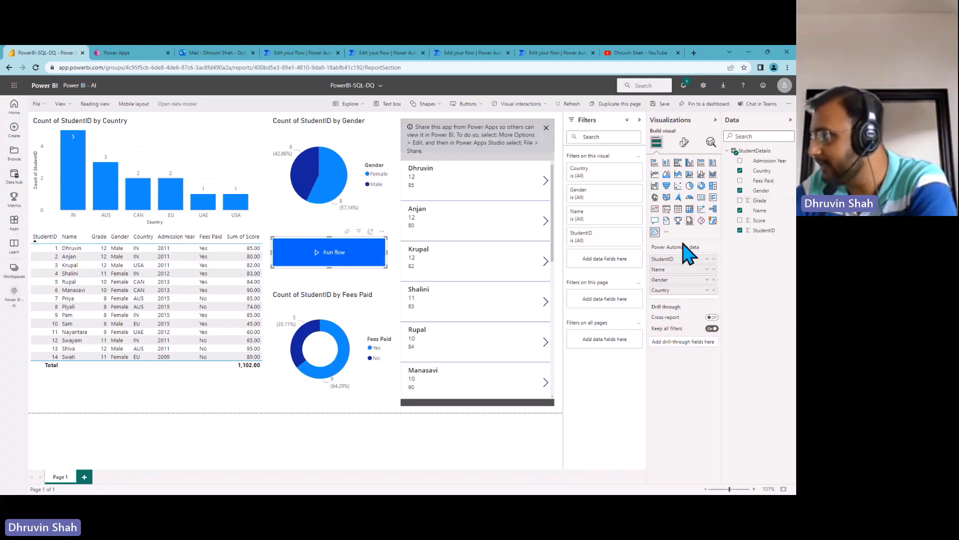
Step: Change the flow button's text to Send Email in its visual formatting
left_click(684, 142)
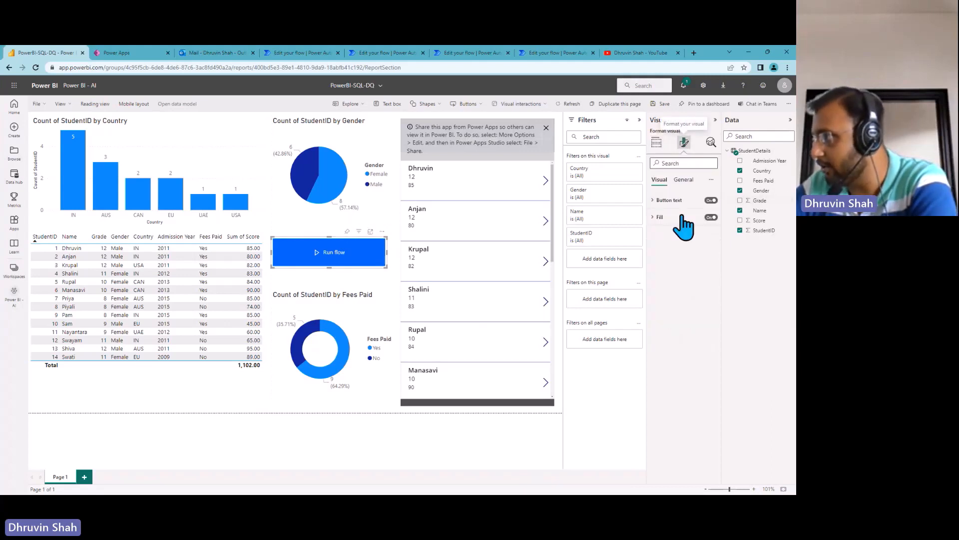
left_click(652, 201)
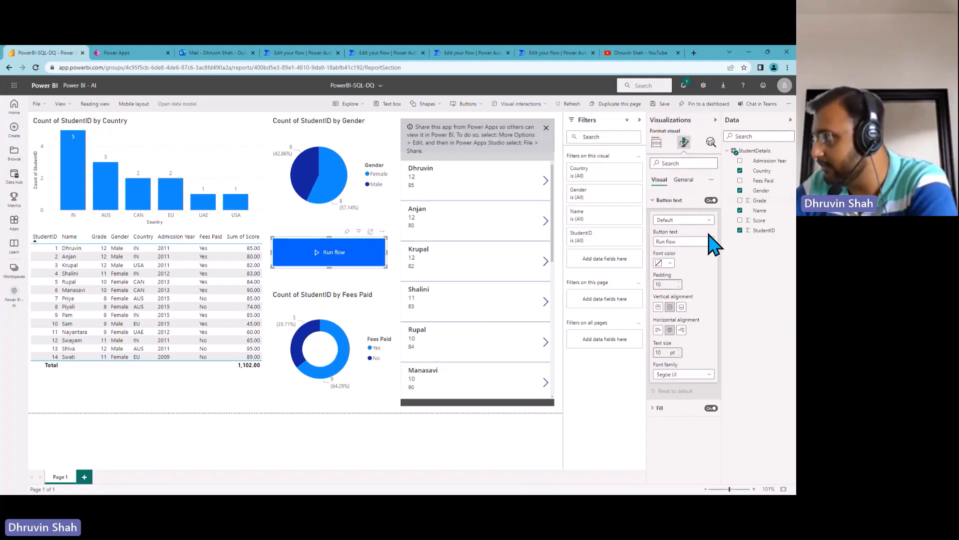
left_click(687, 242)
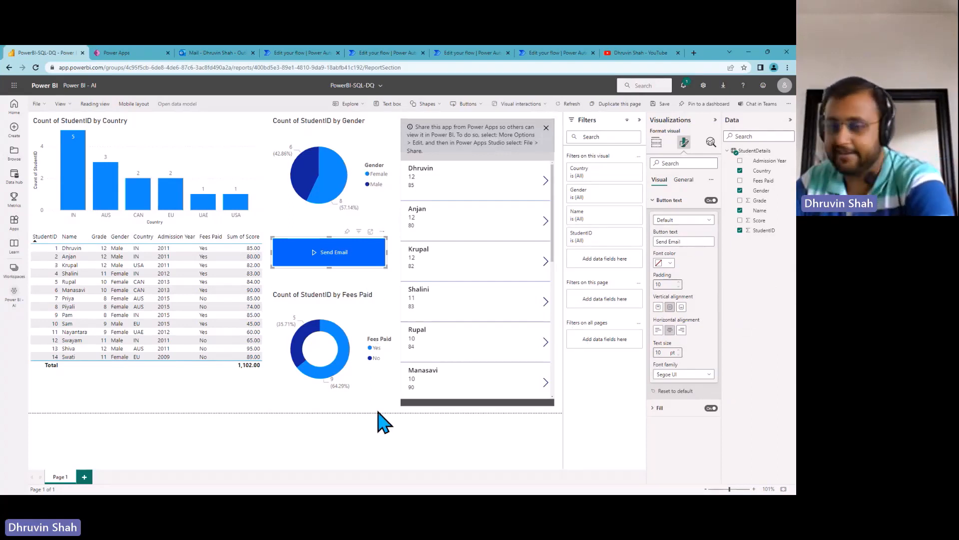
Step: Save the report, then switch to Power Automate and leave the Export to Excel flow's editor for its details page
key("ctrl+s")
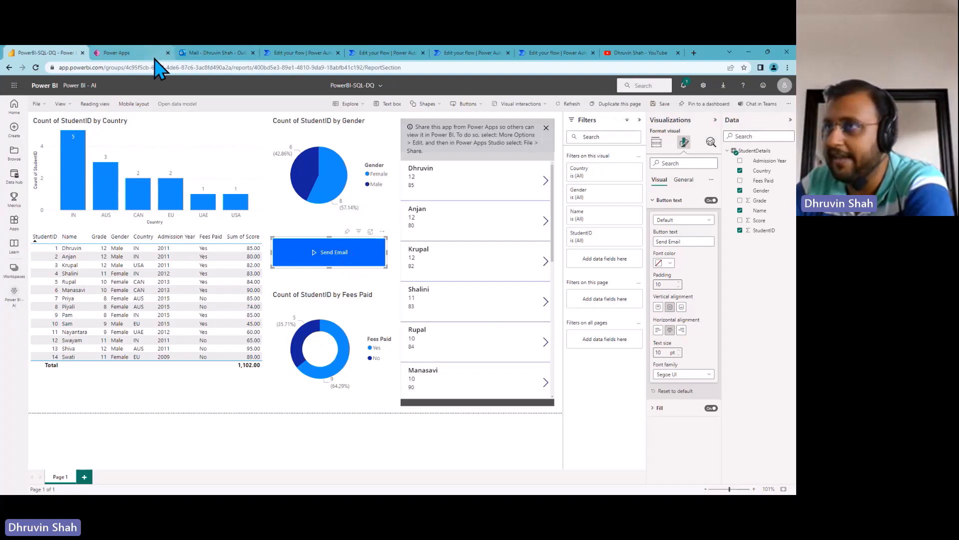
left_click(270, 58)
left_click(100, 104)
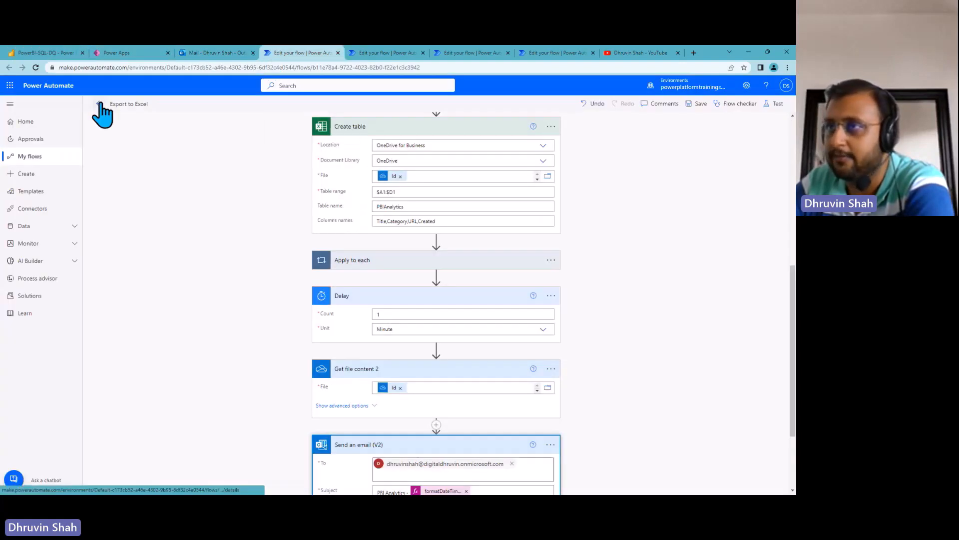
key("Return")
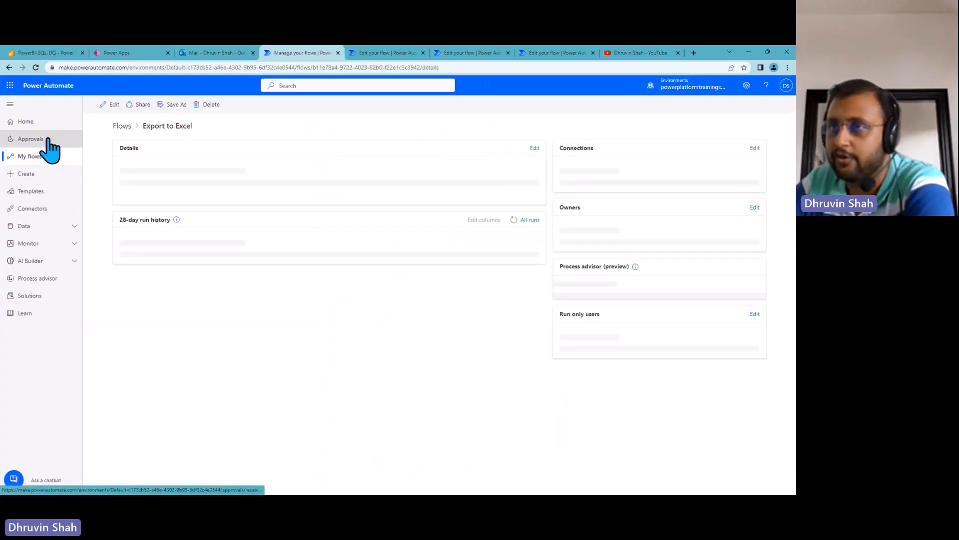
Step: Duplicate the Export to Excel browser tab and open the PBI UG - Send Email flow's details from the list of flows
right_click(291, 56)
left_click(340, 116)
left_click(270, 58)
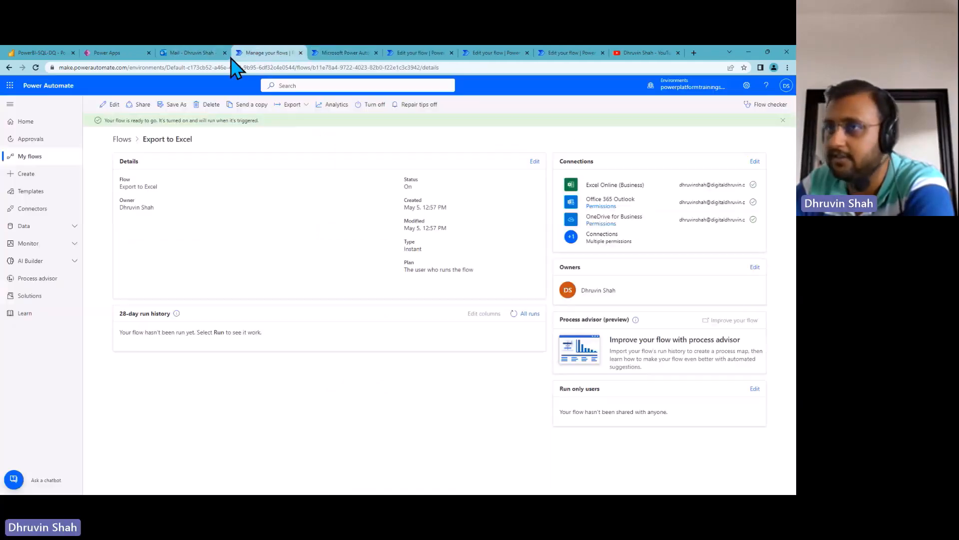
left_click(29, 125)
left_click(40, 158)
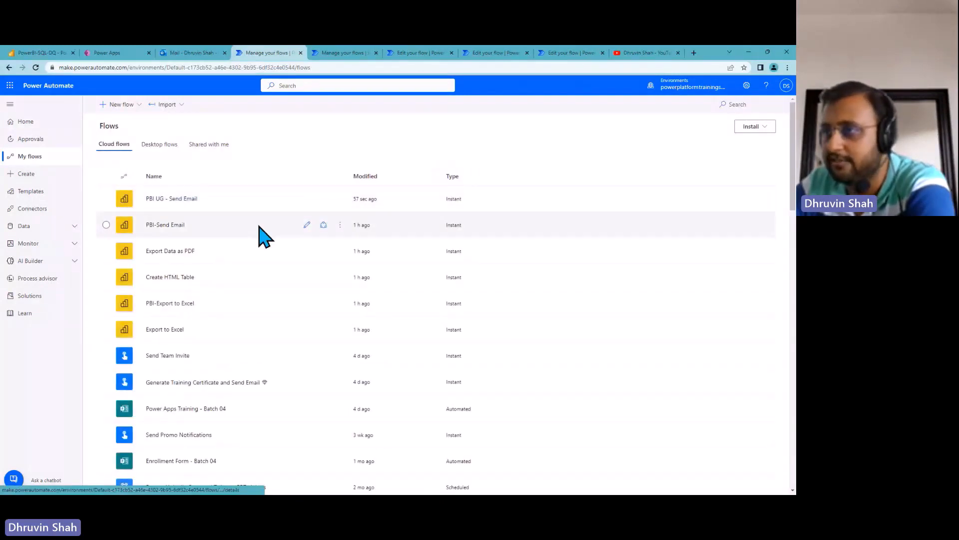
left_click(175, 198)
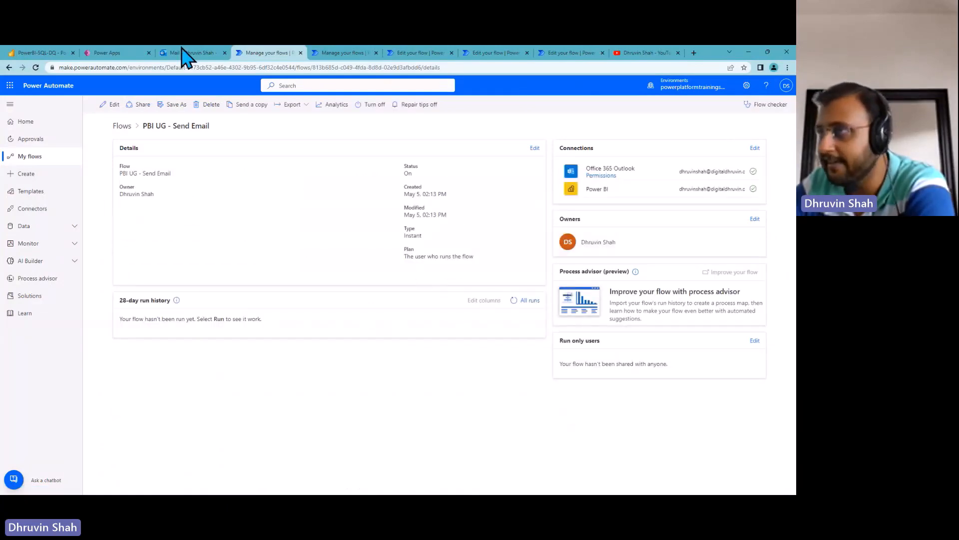
Step: Return to the Power BI report, switch to reading view, filter by the EU country bar and run the Send Email flow
left_click(118, 54)
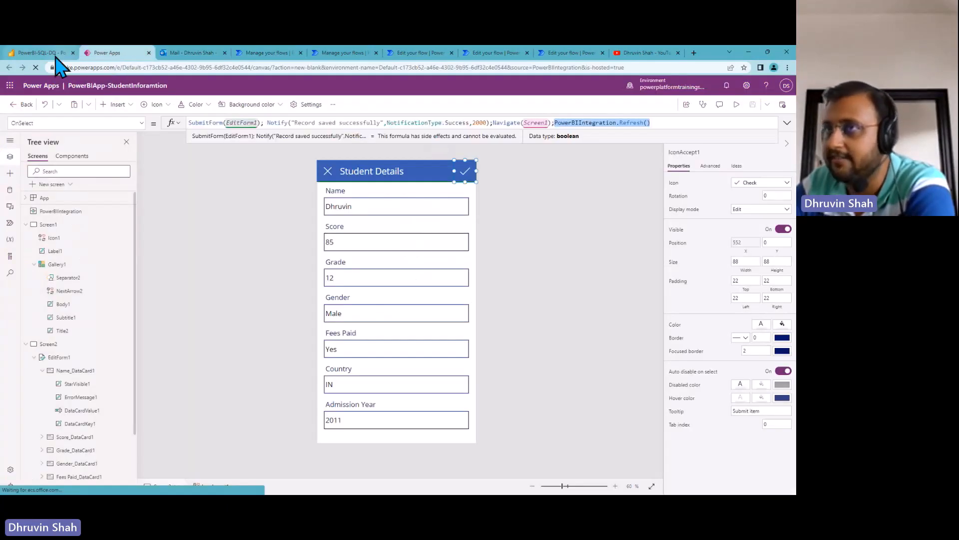
left_click(55, 53)
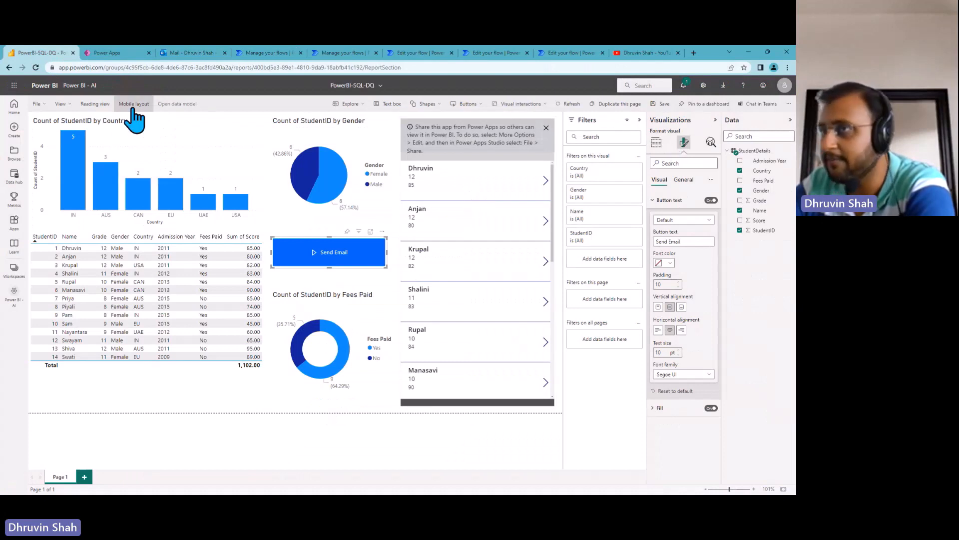
left_click(95, 104)
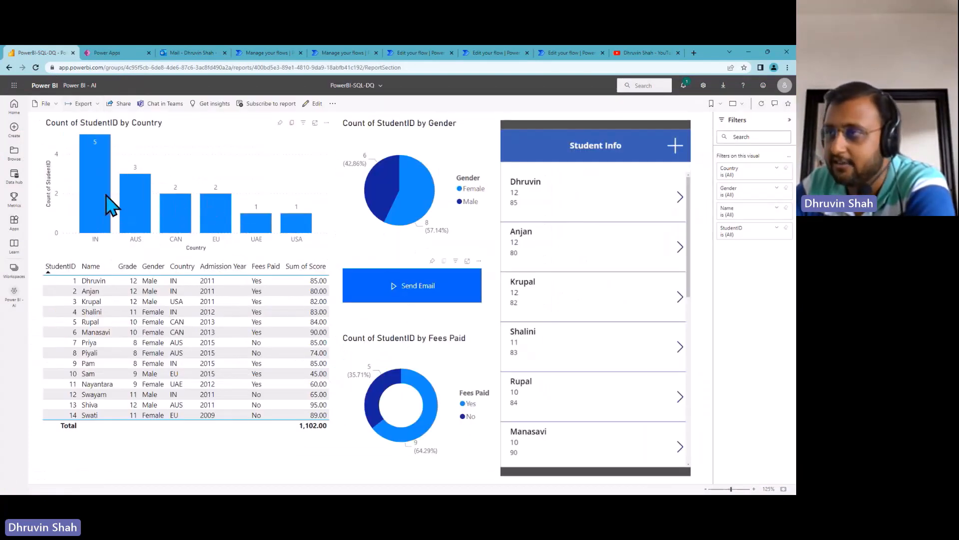
left_click(219, 217)
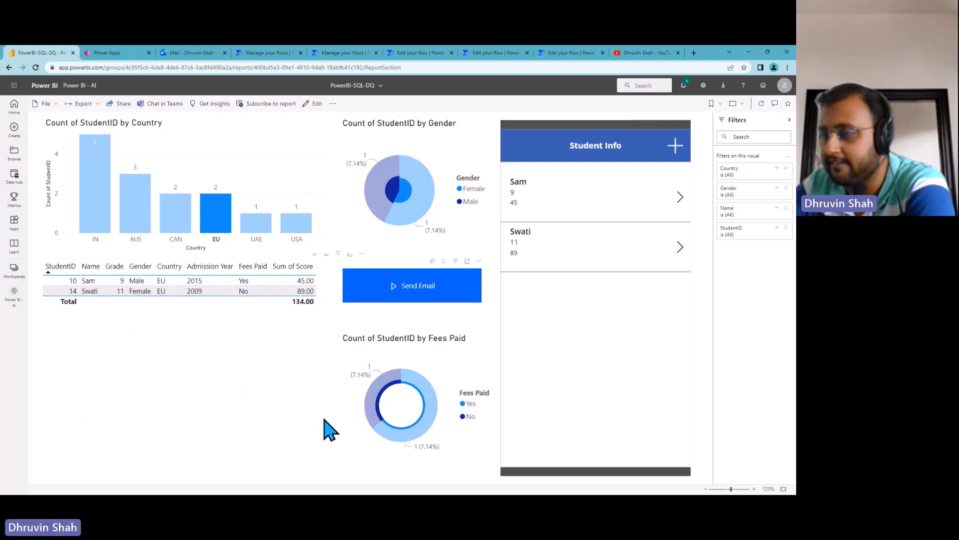
left_click(416, 287)
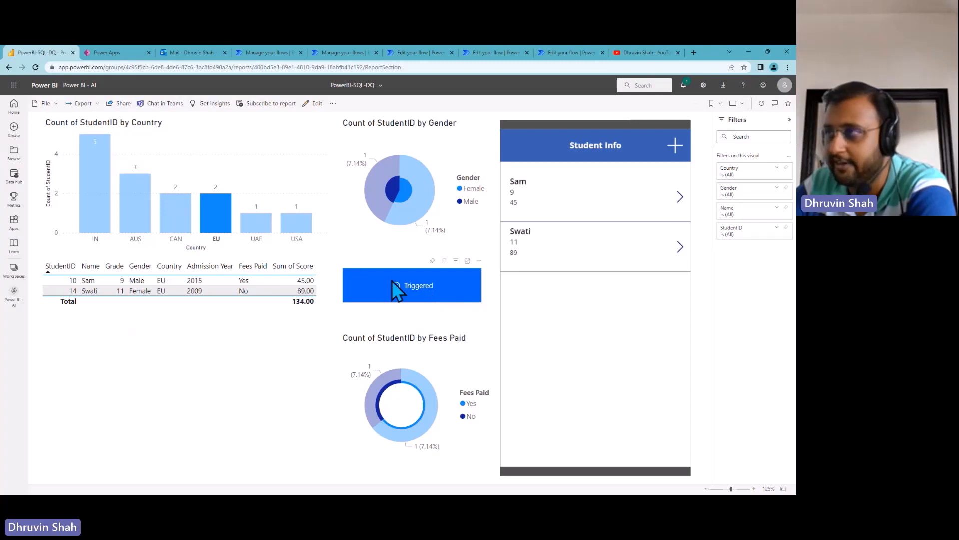
Step: Refresh the flow's run history in Power Automate and open the received HTML Example - PBI UG Demo email in Outlook
left_click(265, 53)
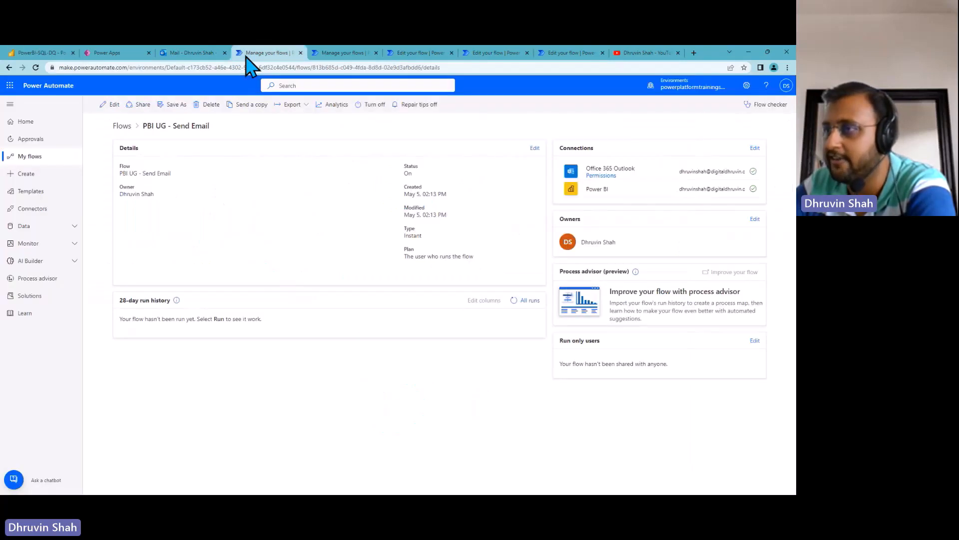
left_click(513, 302)
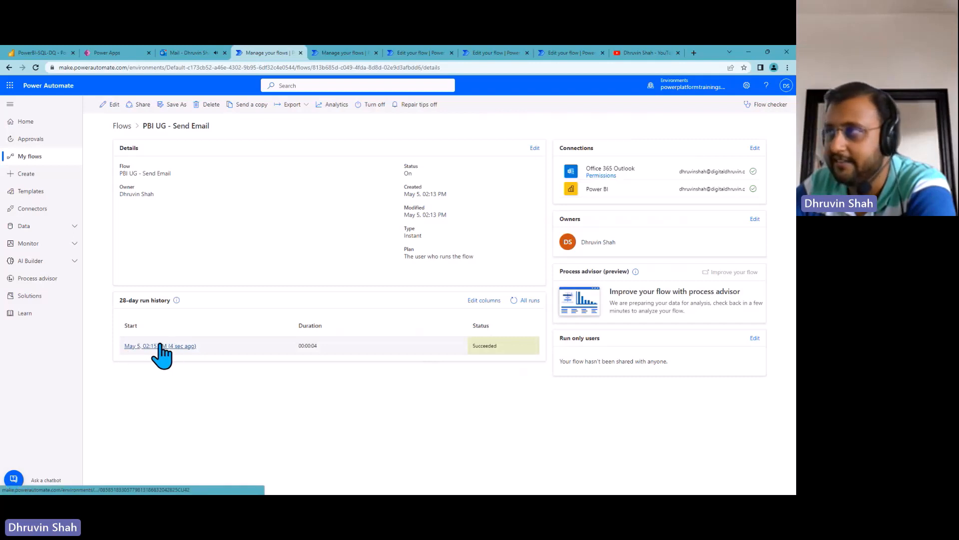
left_click(186, 52)
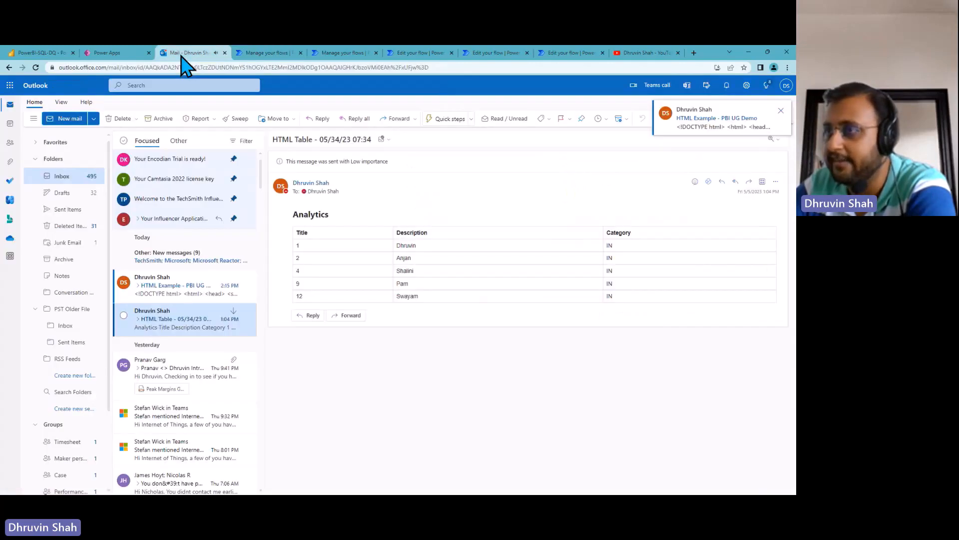
left_click(163, 295)
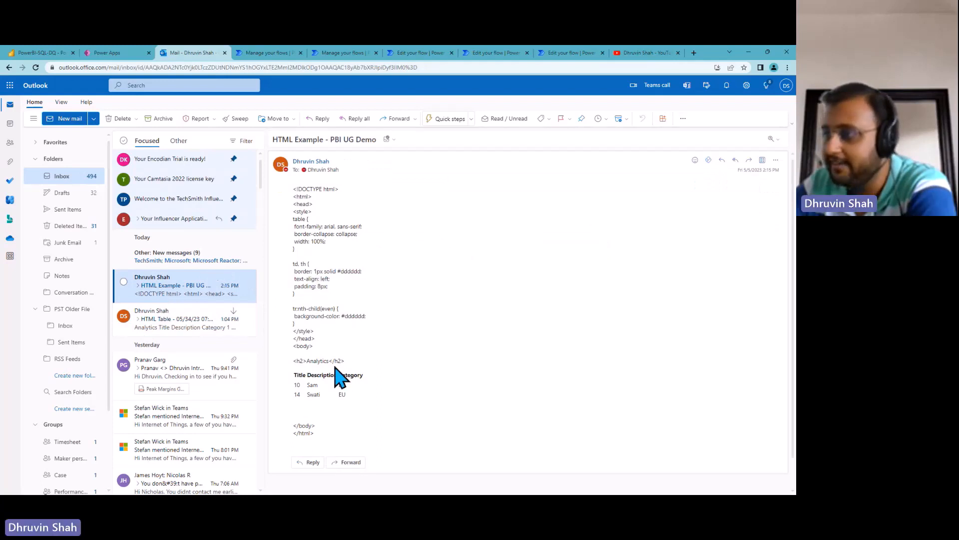
Step: Examine the HTML tags and the table in the received email's body, and copy the markup through the Analytics heading
left_click_drag(343, 359, 294, 192)
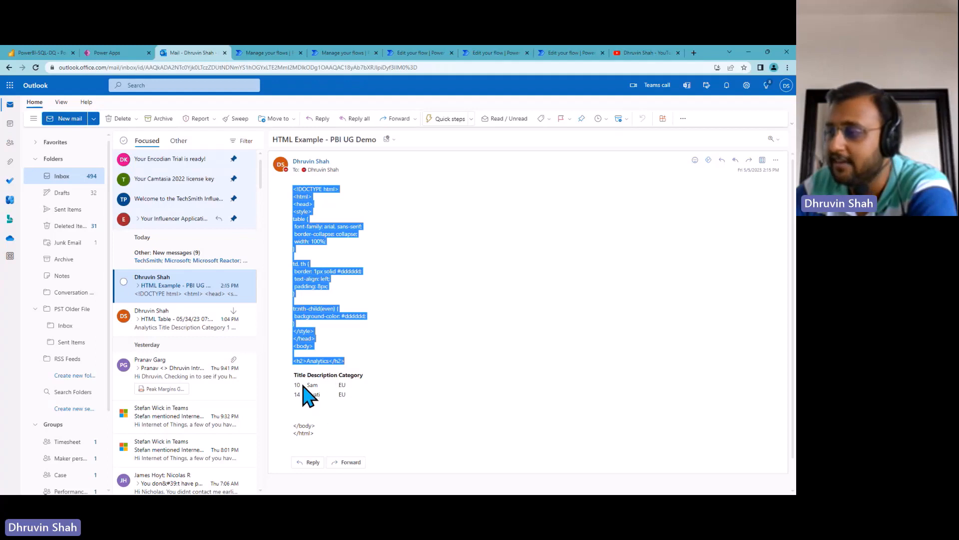
left_click_drag(293, 379, 351, 435)
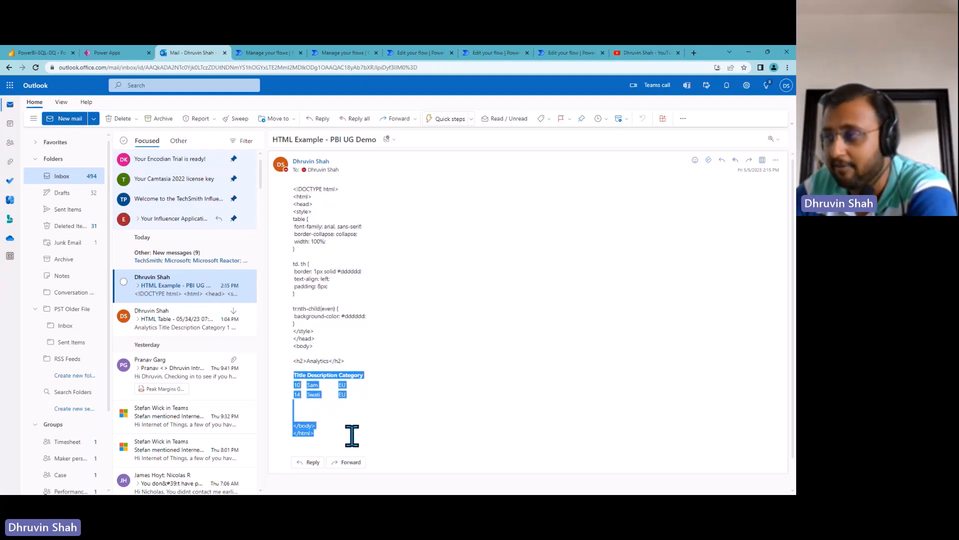
left_click(318, 374)
left_click_drag(345, 362, 293, 187)
key("ctrl+c")
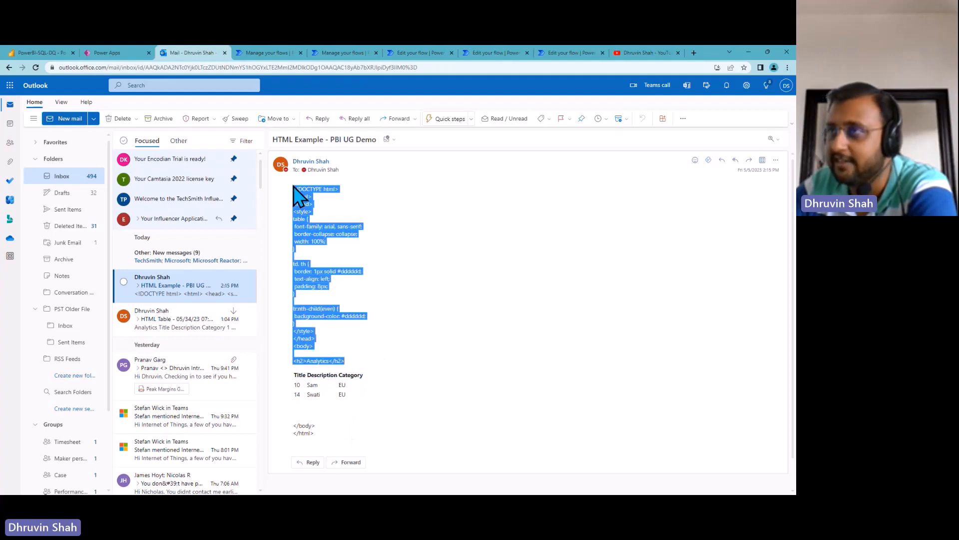
Step: Open the PBI UG - Send Email flow for editing and expand the advanced options of its Send an email (V2) action
left_click(259, 55)
left_click(105, 103)
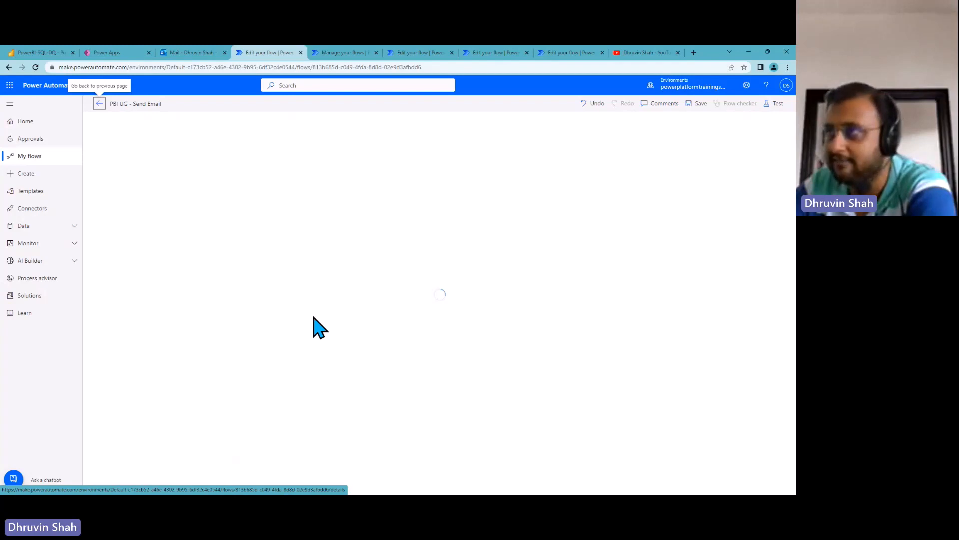
left_click(368, 273)
scroll(482, 347, "down", 3)
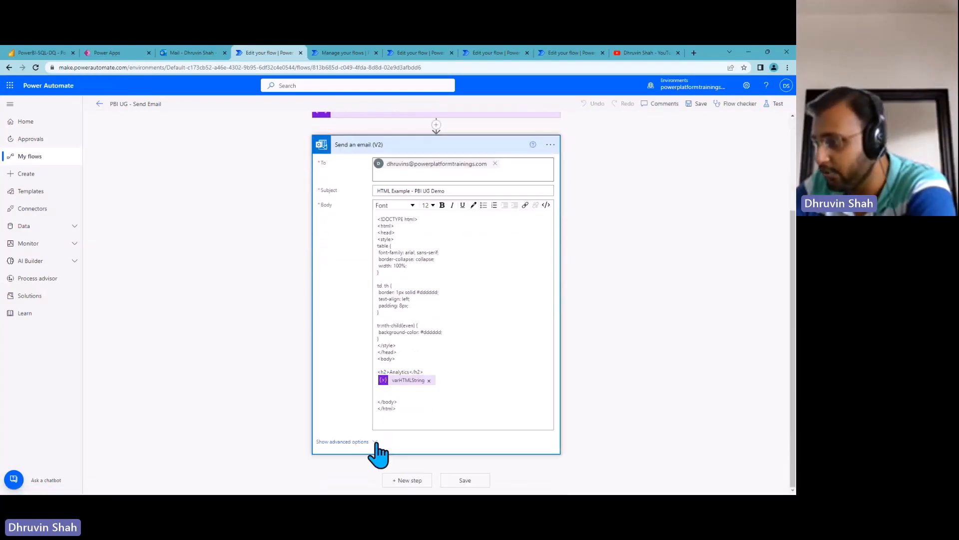
left_click(376, 443)
scroll(434, 392, "down", 3)
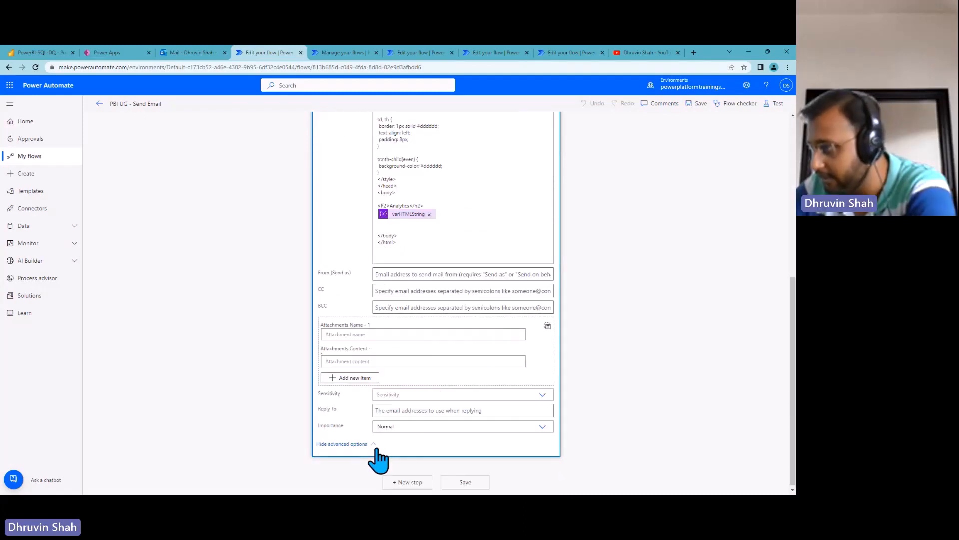
scroll(373, 330, "up", 3)
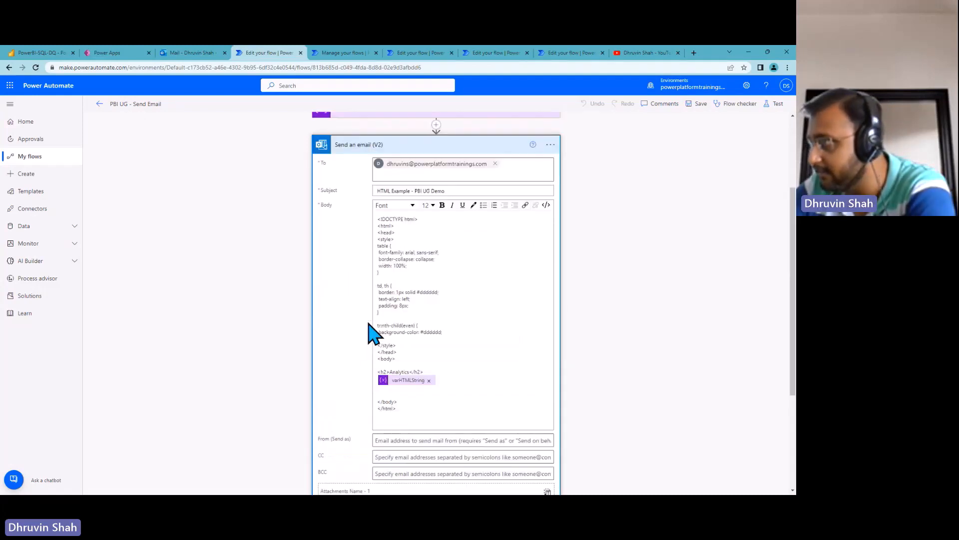
Step: Switch the email body to code view and review its markup around the varHTMLString variable
left_click(547, 205)
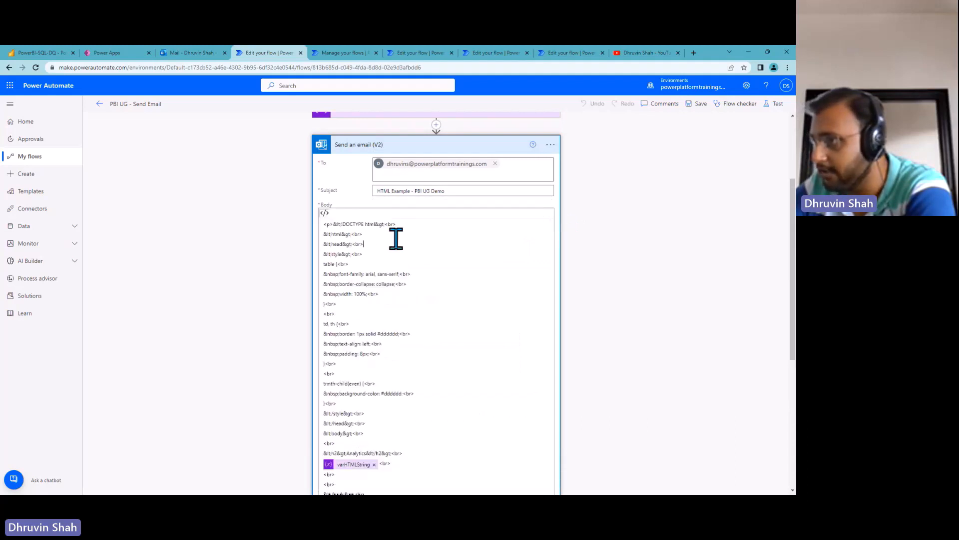
scroll(411, 317, "down", 5)
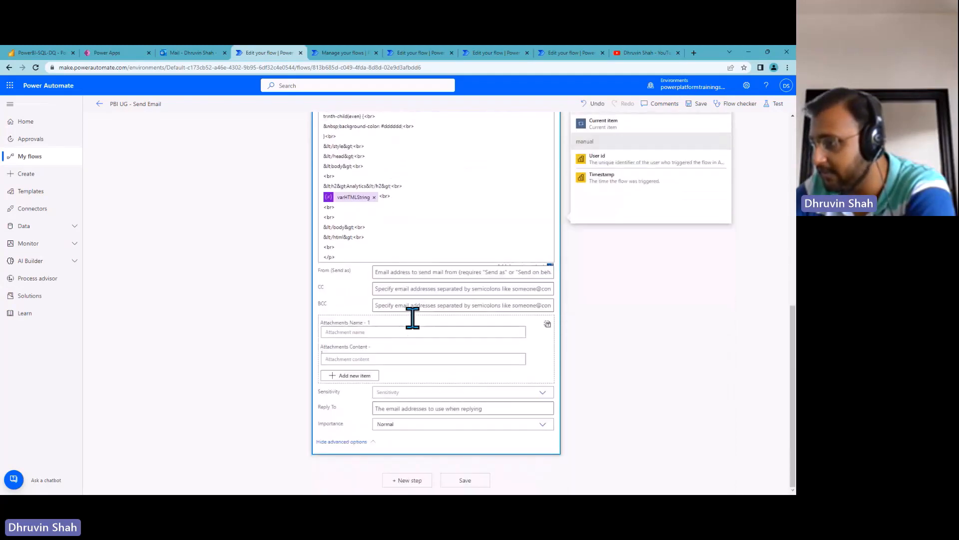
scroll(413, 318, "up", 3)
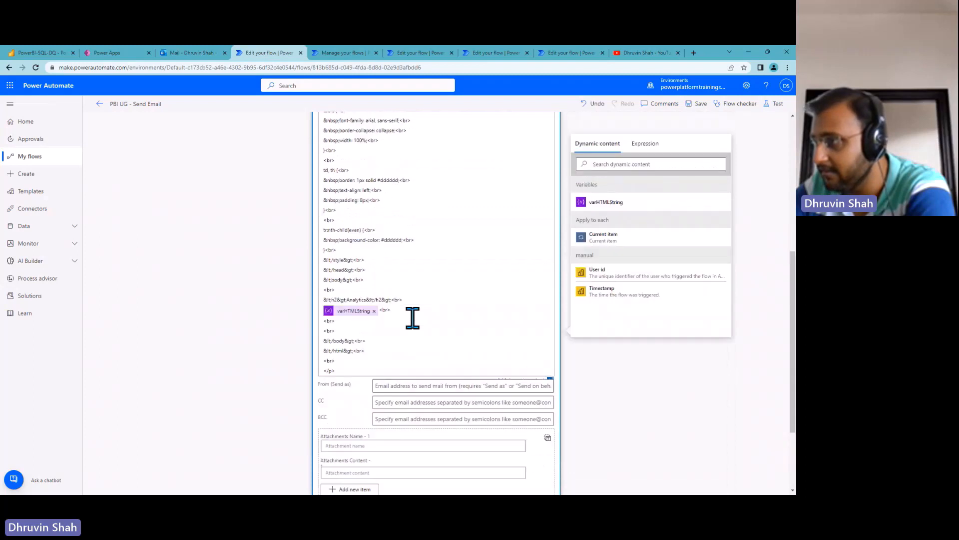
scroll(412, 318, "up", 3)
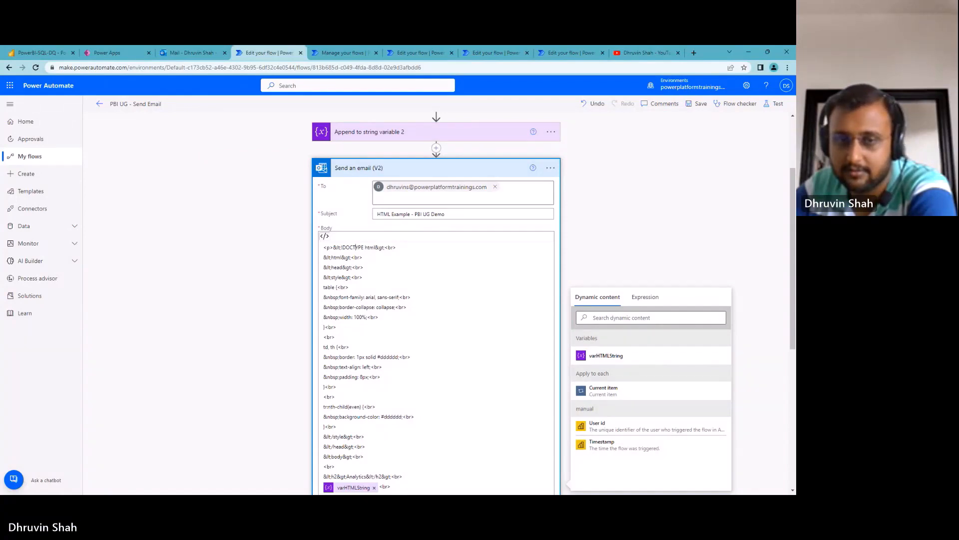
Step: Replace the body's escaped code with the plain HTML table template that has varHTMLString under the Analytics heading
key("alt+Tab")
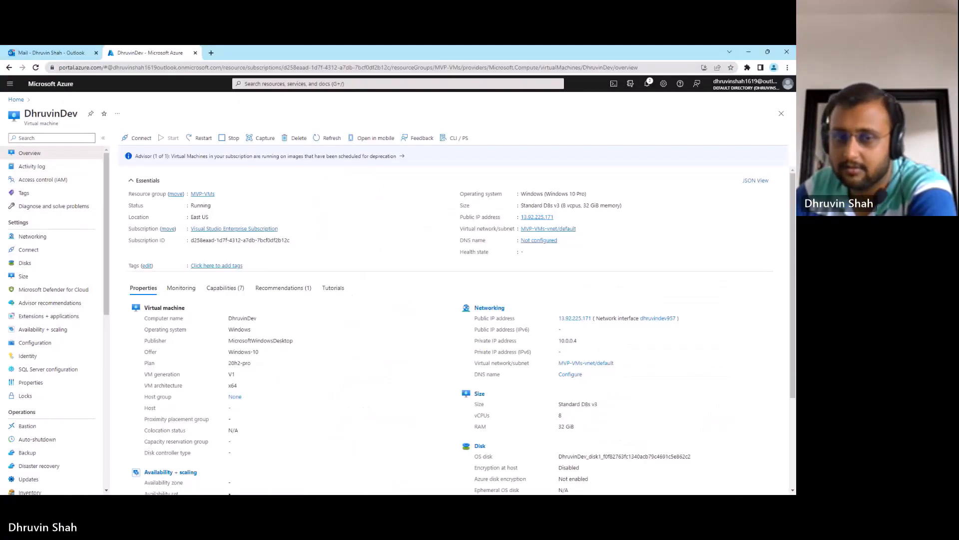
key("alt+Tab")
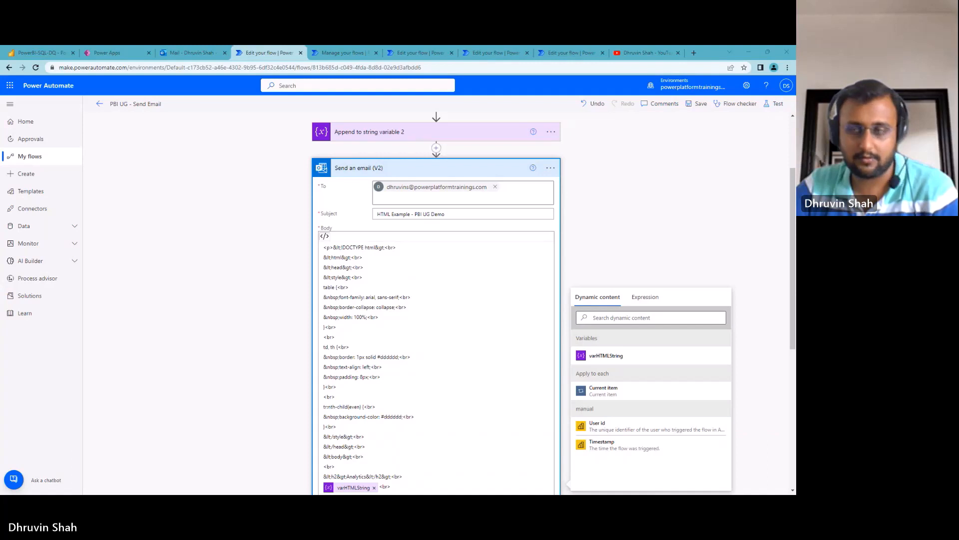
key("ctrl+a")
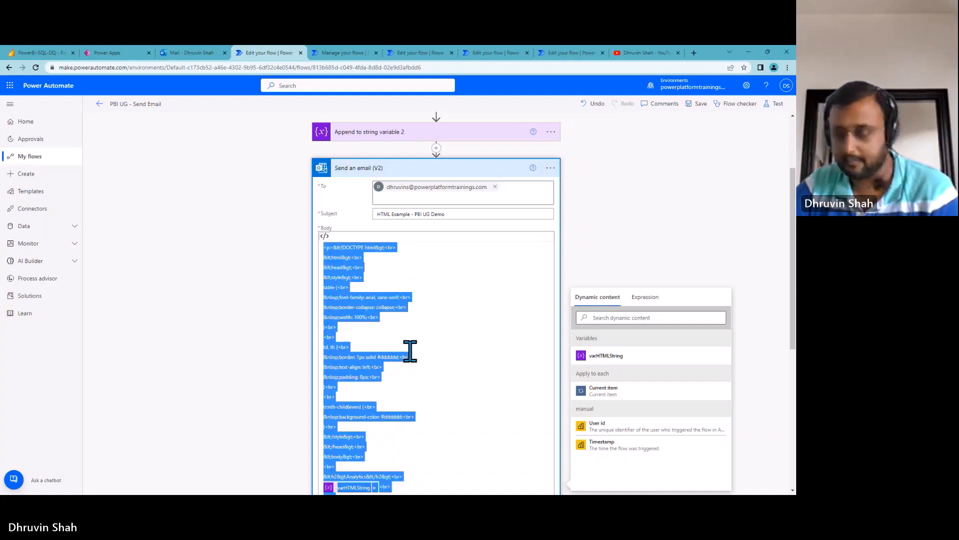
key("ctrl+v")
scroll(410, 384, "down", 3)
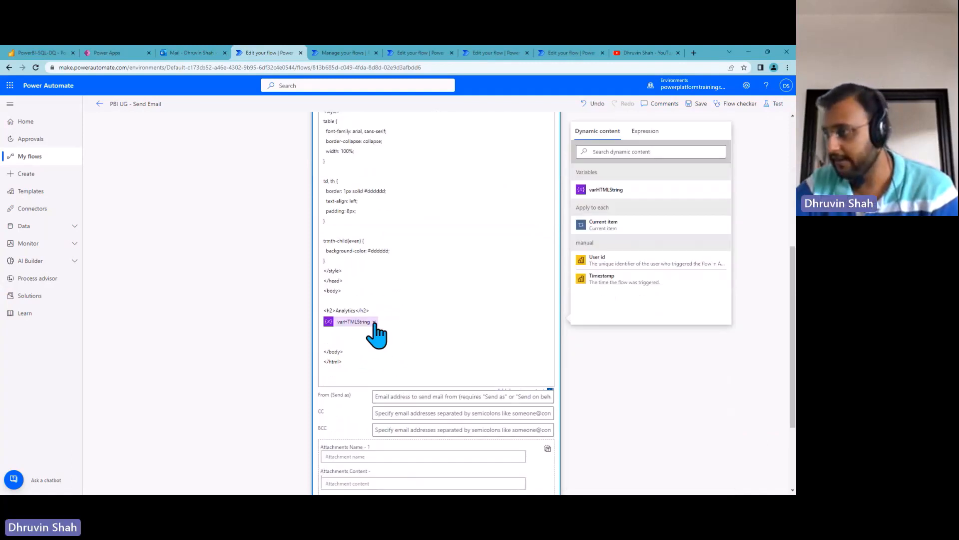
left_click(378, 325)
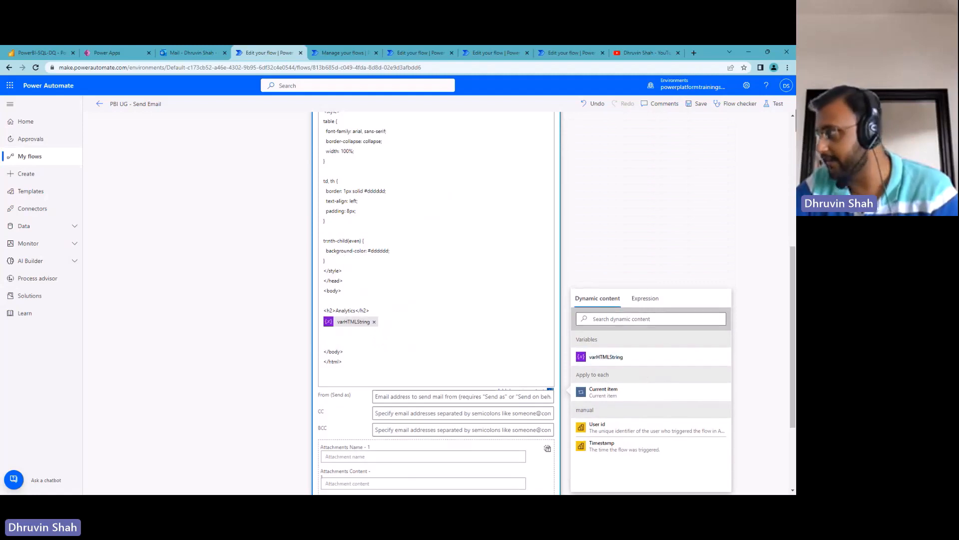
Step: Save the PBI UG - Send Email flow and test it automatically with the recently used succeeded trigger
left_click(700, 103)
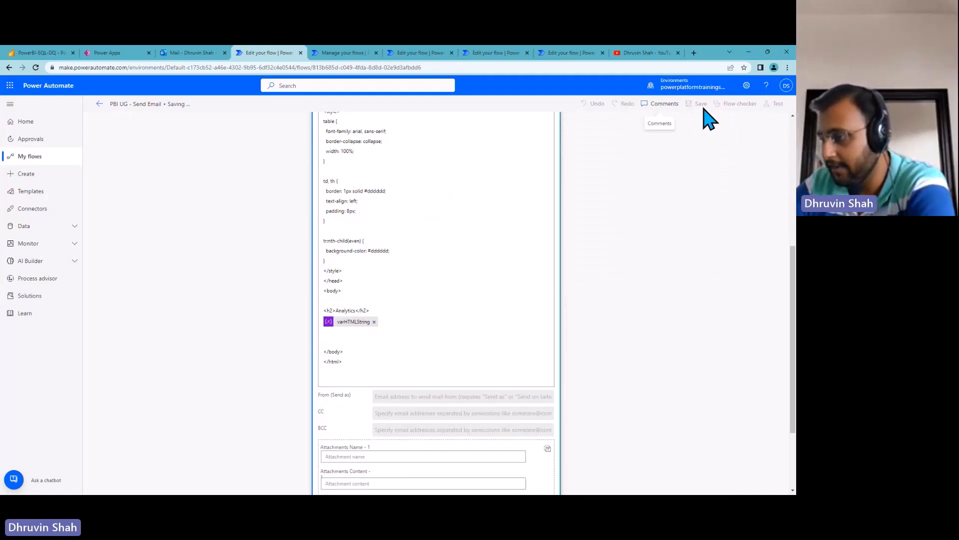
left_click(776, 104)
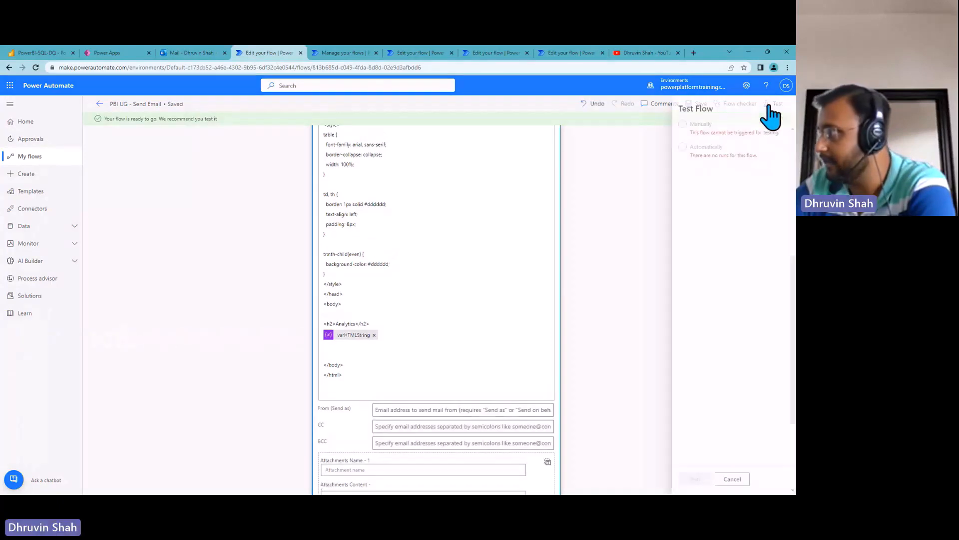
left_click(667, 147)
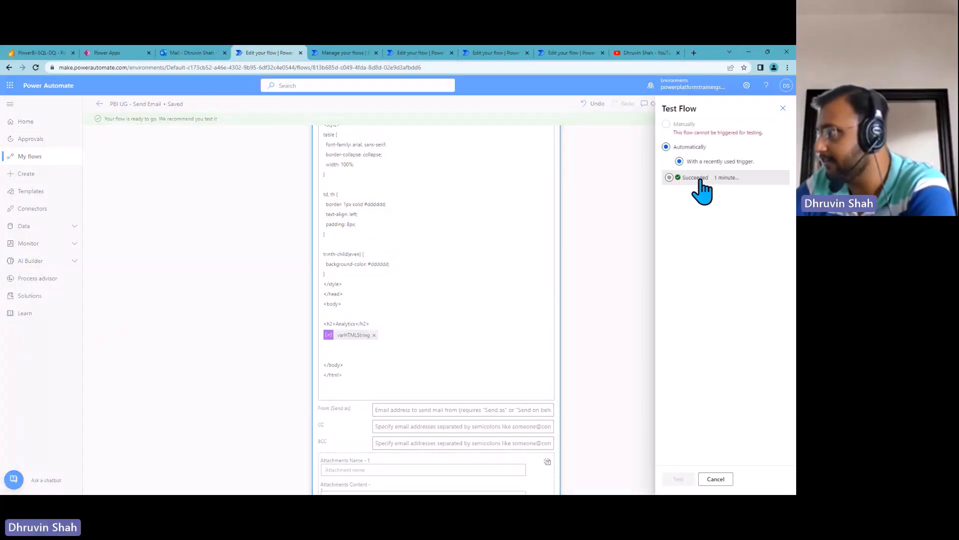
left_click(695, 178)
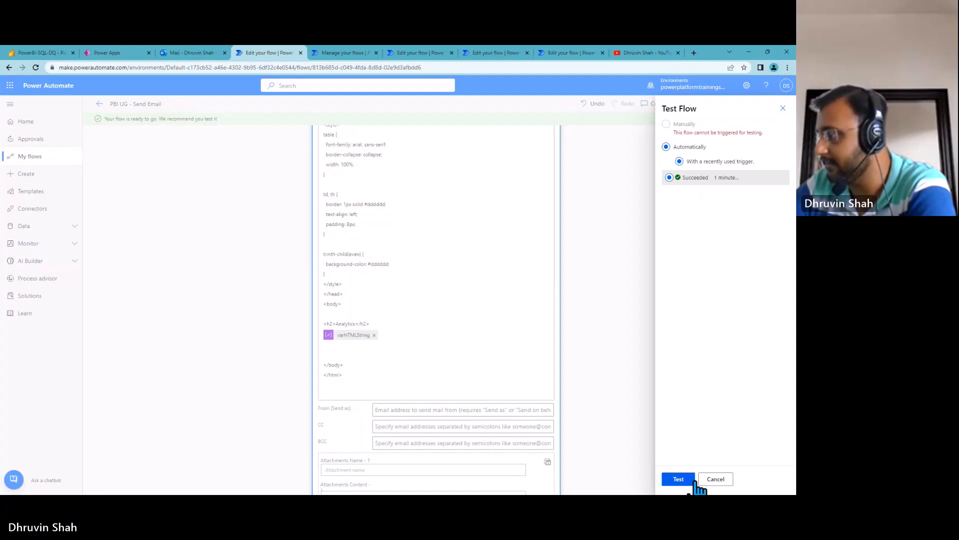
left_click(679, 479)
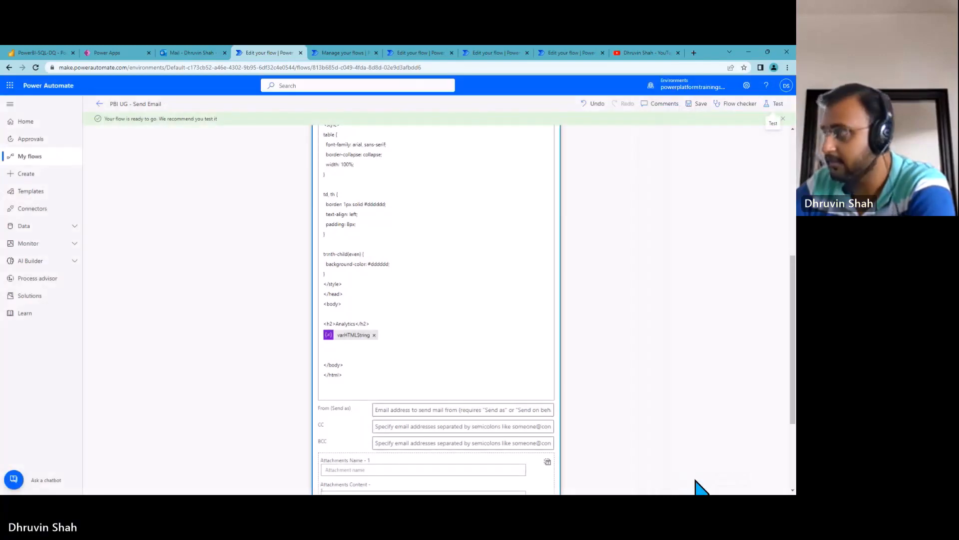
Step: Open the newest HTML Example - PBI UG Demo email in Outlook and compare its Analytics table with the Power BI report's EU-filtered student table
left_click(206, 53)
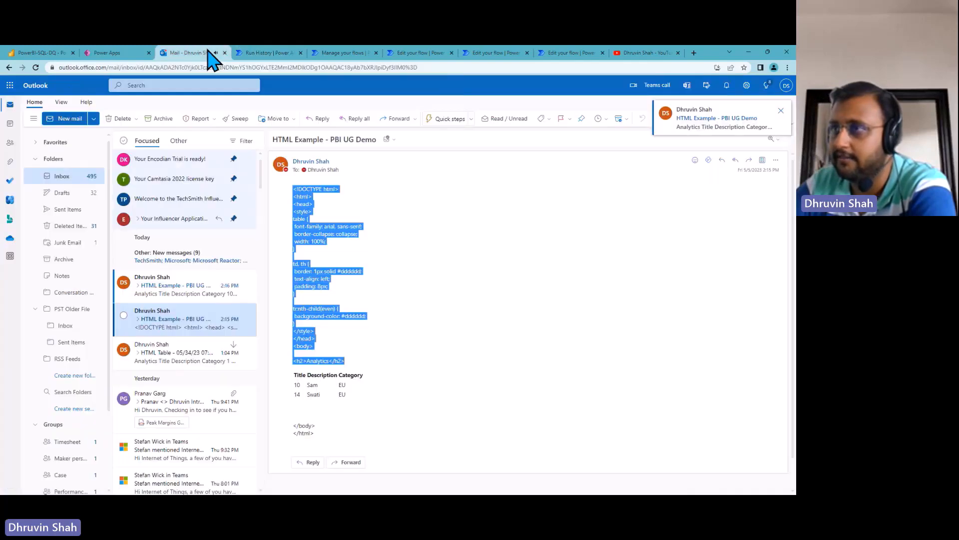
left_click(180, 293)
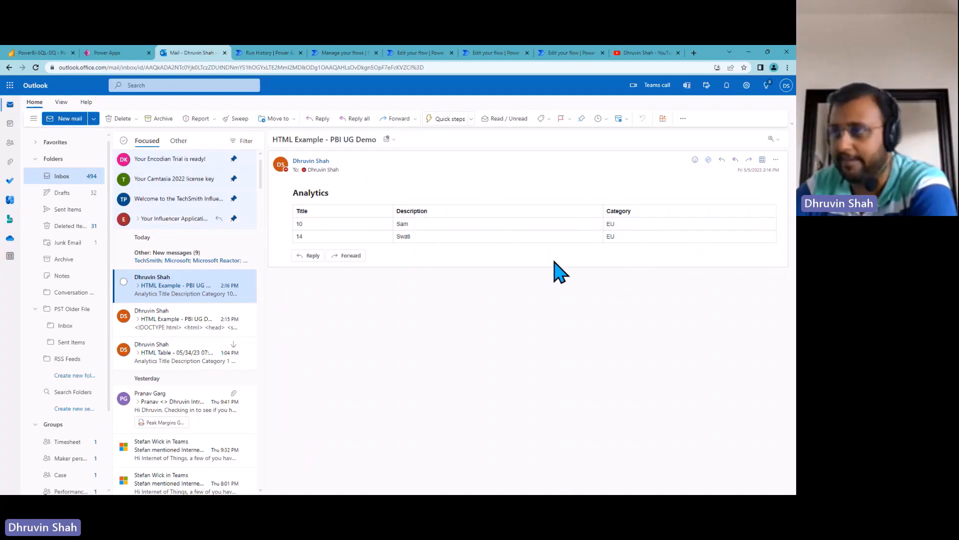
left_click(33, 53)
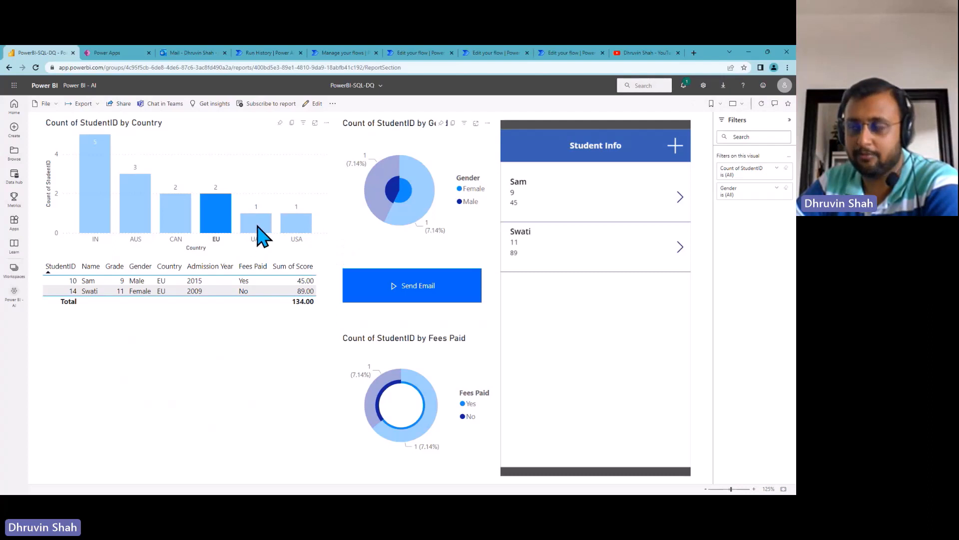
mouse_move(231, 237)
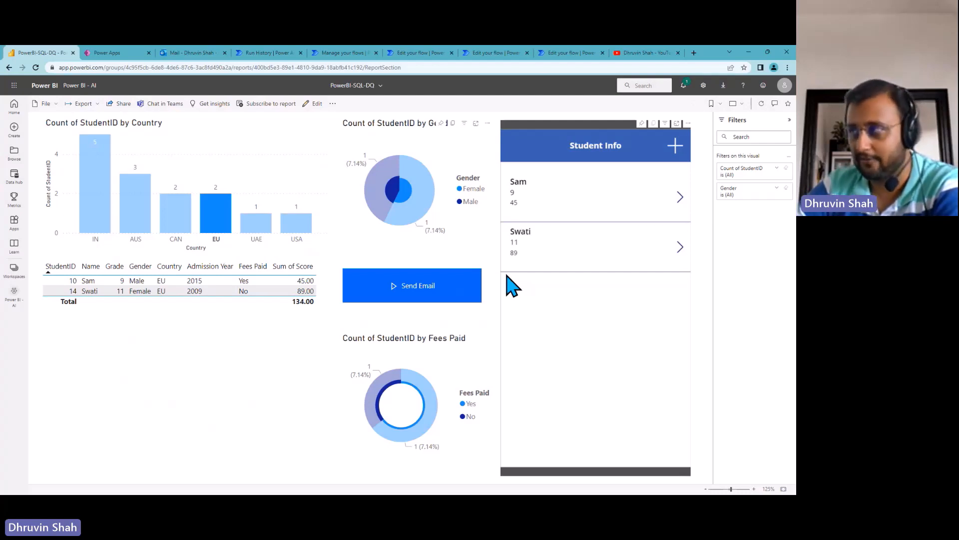
Step: Open the Export to Excel flow for editing in Power Automate and examine its Select mapping and first Get file content action
left_click(340, 53)
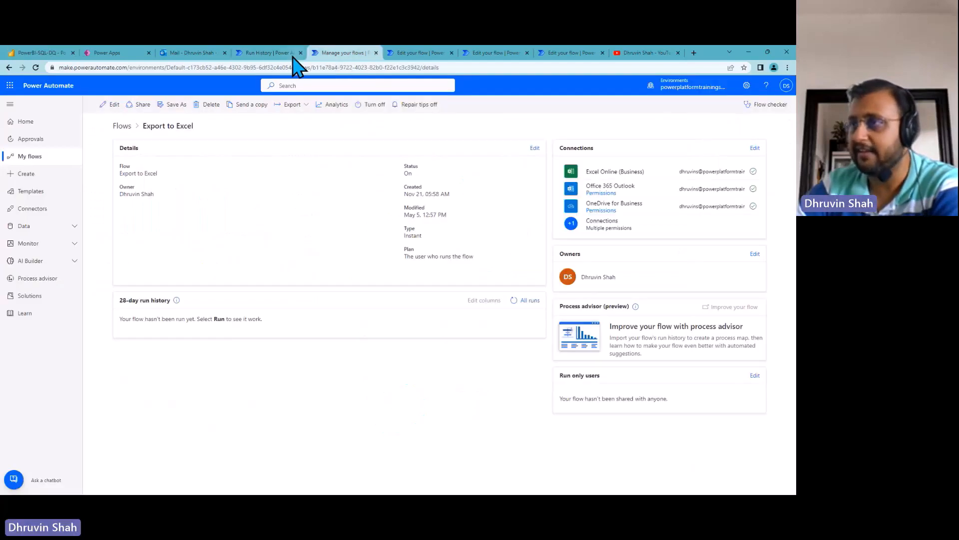
left_click(111, 104)
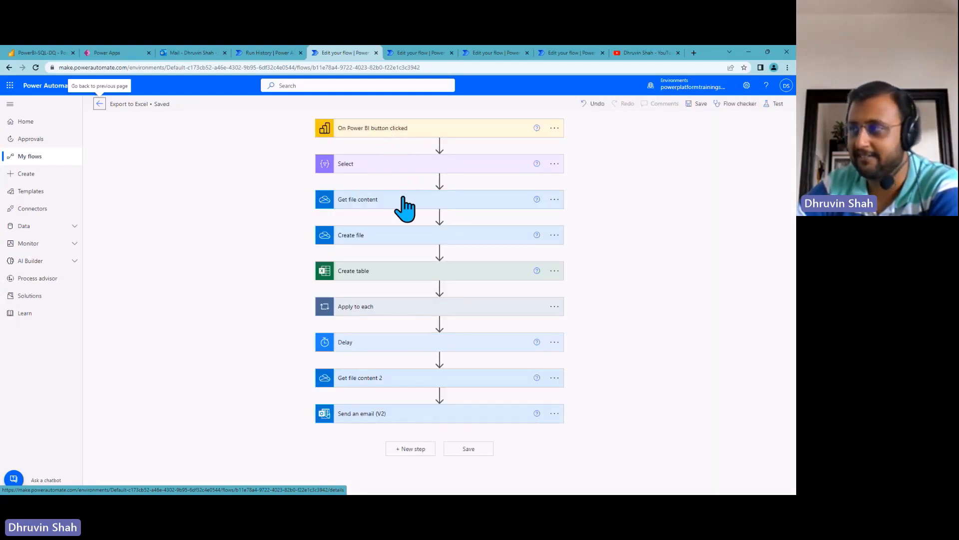
left_click(397, 167)
left_click(406, 292)
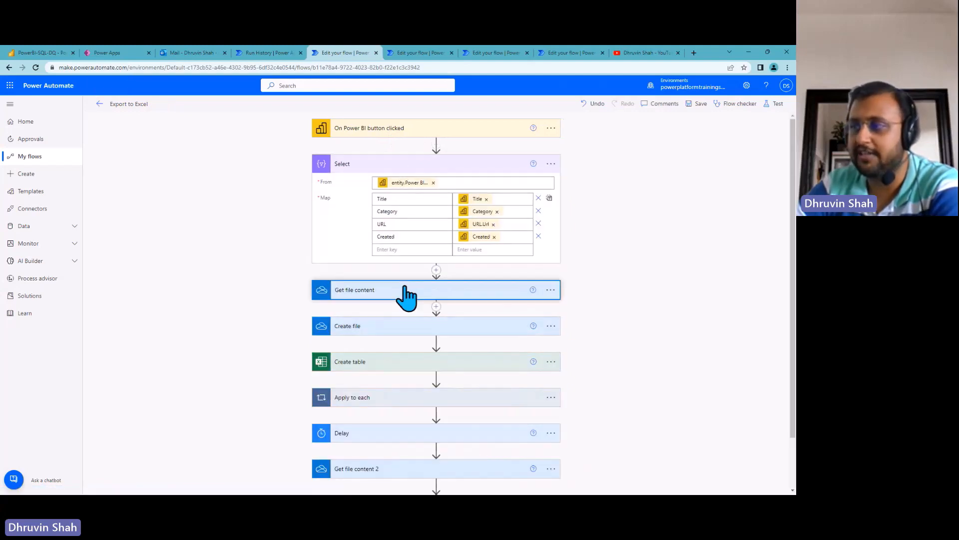
Step: Expand the Export to Excel flow's Create file, Create table and Apply to each actions and review their settings
scroll(407, 292, "down", 2)
left_click(407, 277)
scroll(394, 300, "down", 1)
left_click(387, 314)
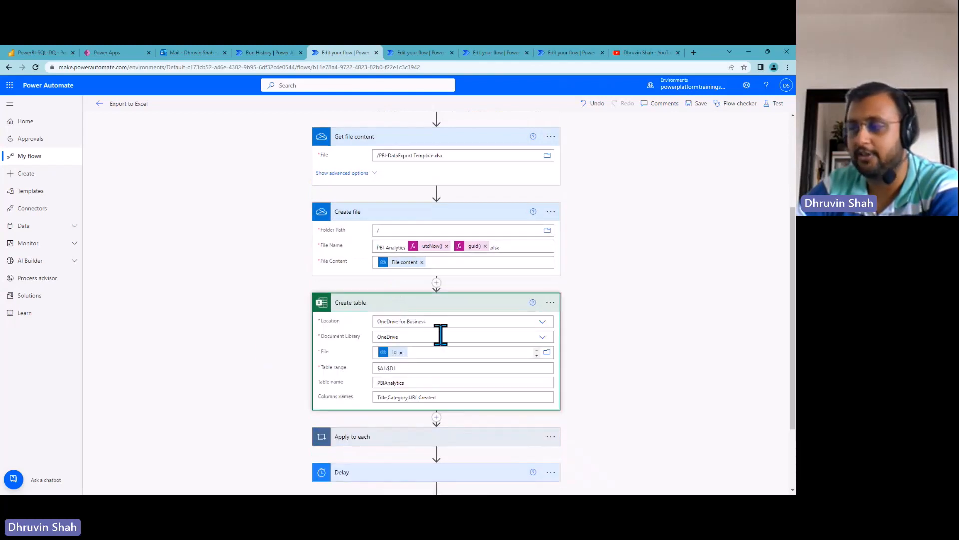
scroll(437, 336, "down", 2)
left_click(424, 343)
scroll(424, 344, "down", 2)
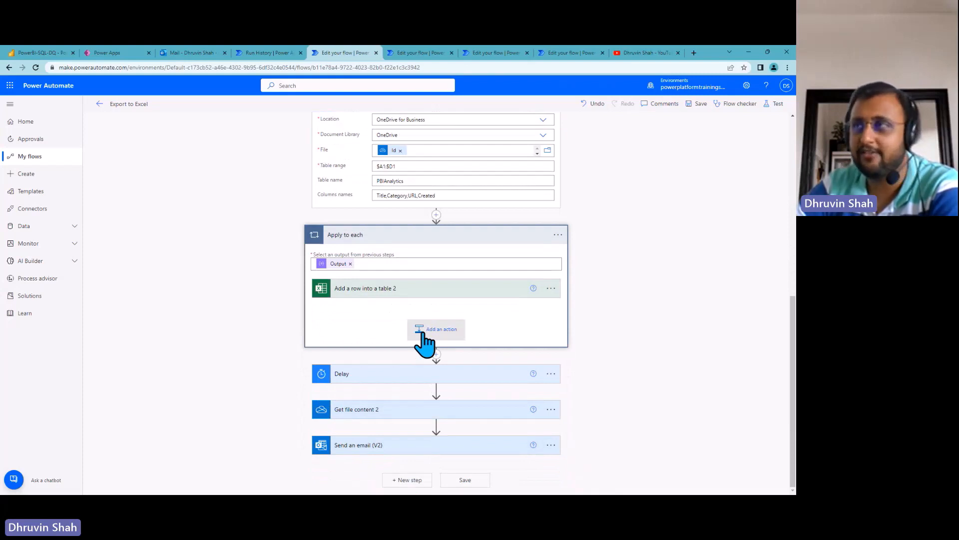
Step: Switch to the Power BI report and view its built-in export options without choosing one
left_click(49, 53)
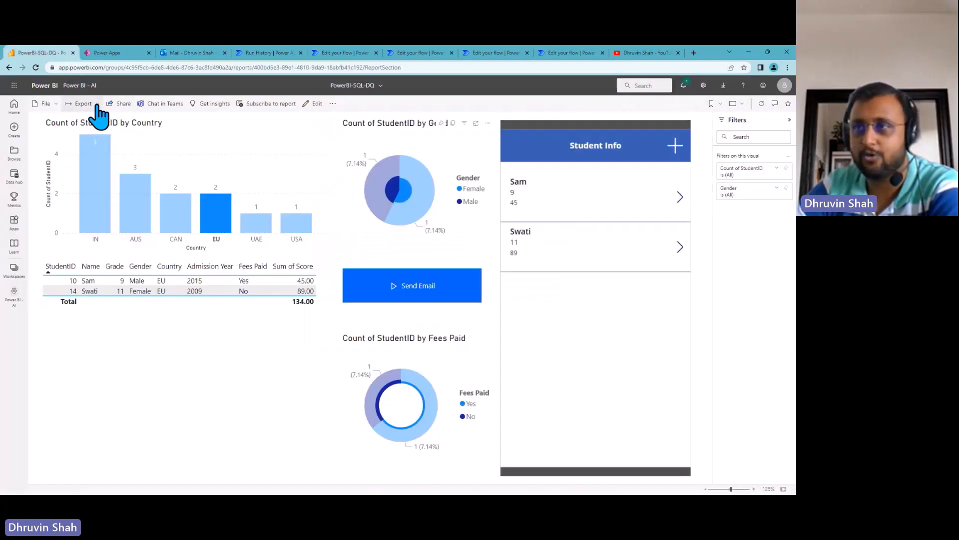
left_click(84, 104)
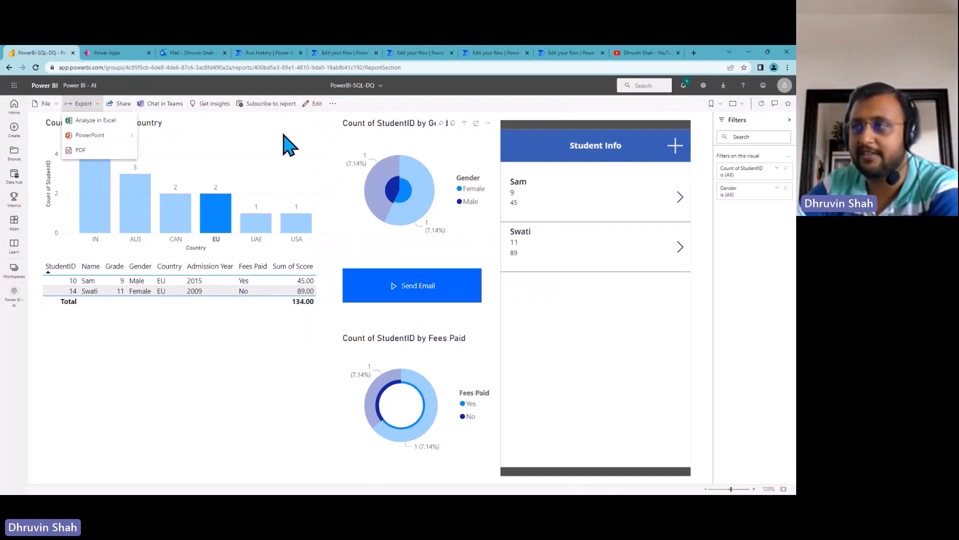
left_click(314, 144)
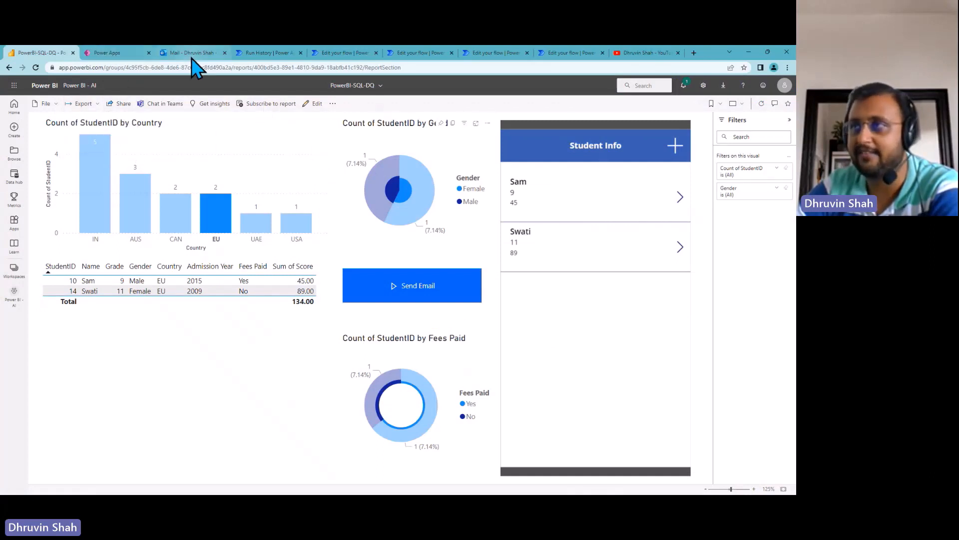
Step: Return to the Export to Excel flow and examine its Get file content 2 and Send an email (V2) actions
left_click(191, 56)
left_click(267, 54)
left_click(339, 55)
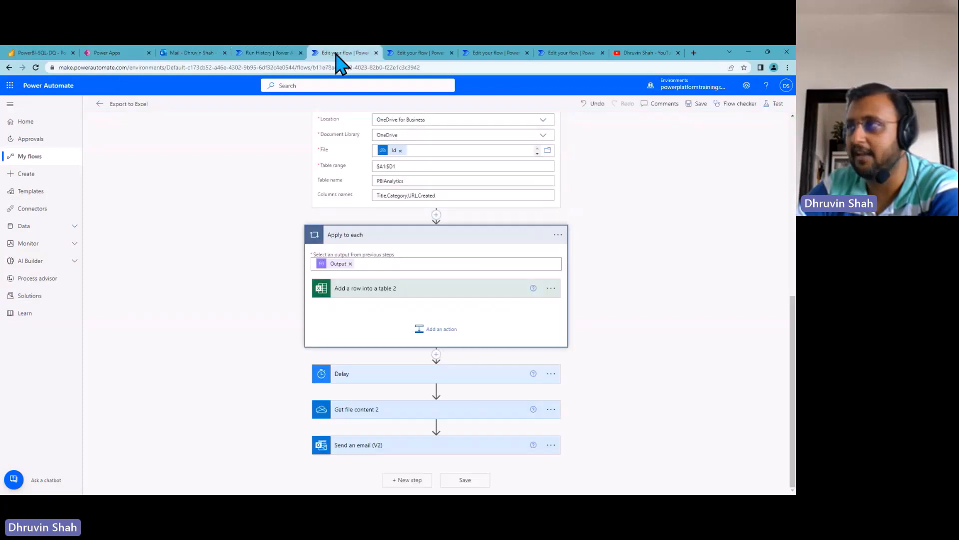
left_click(408, 409)
left_click(418, 447)
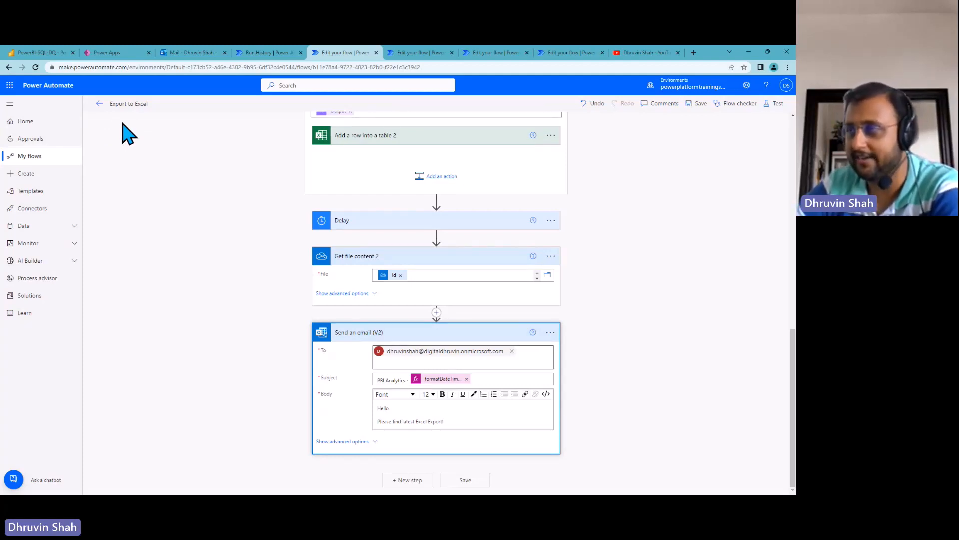
scroll(354, 270, "up", 15)
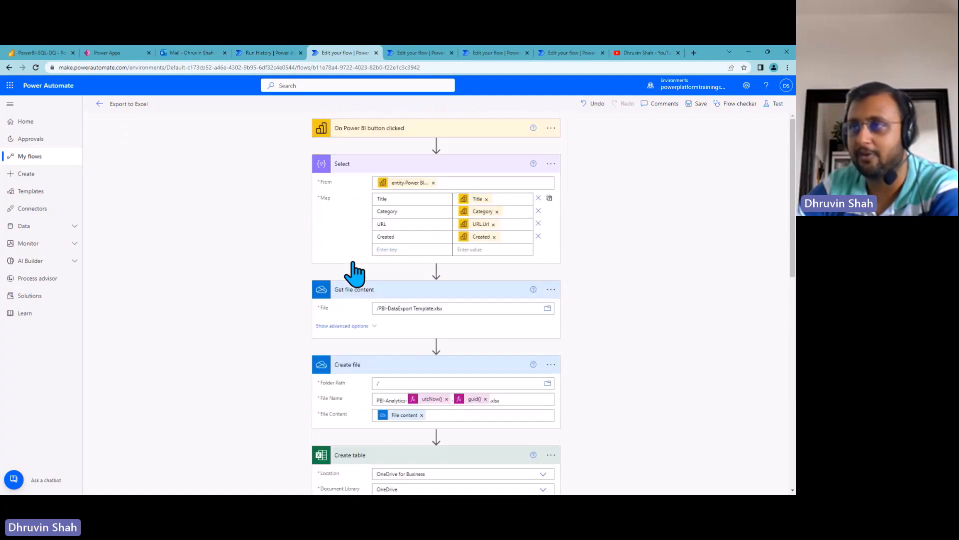
Step: Review the Export Data as PDF flow by expanding its Send an email (V2), Create file 2 and Convert file actions
left_click(406, 53)
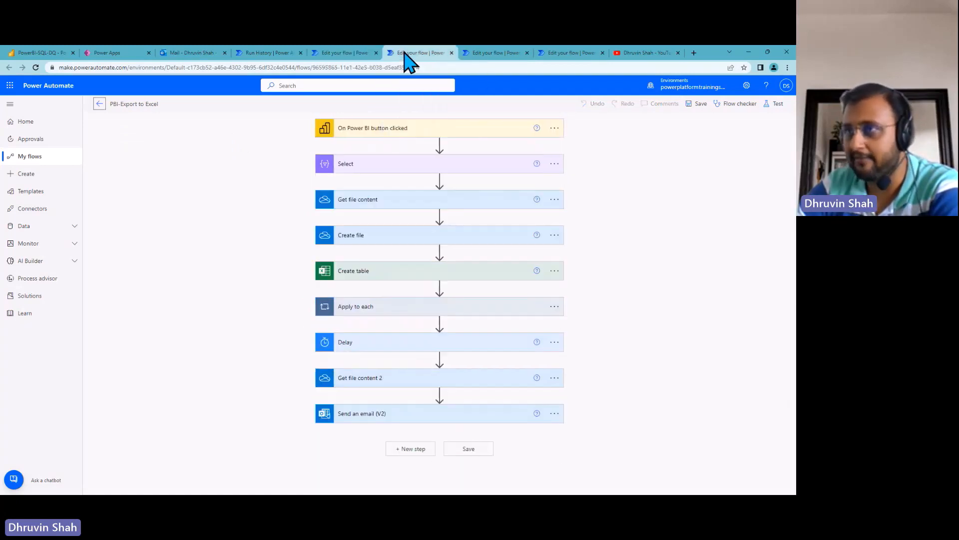
left_click(489, 53)
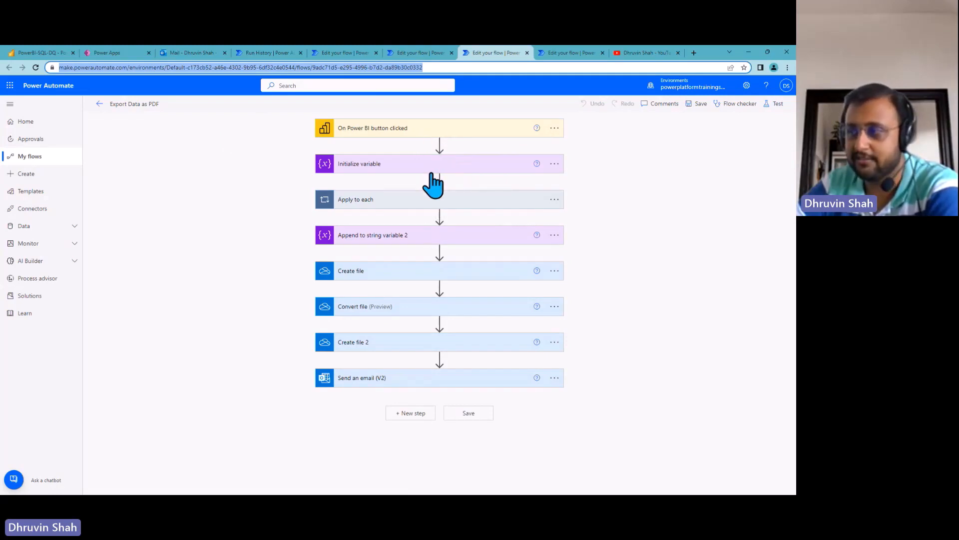
left_click(422, 380)
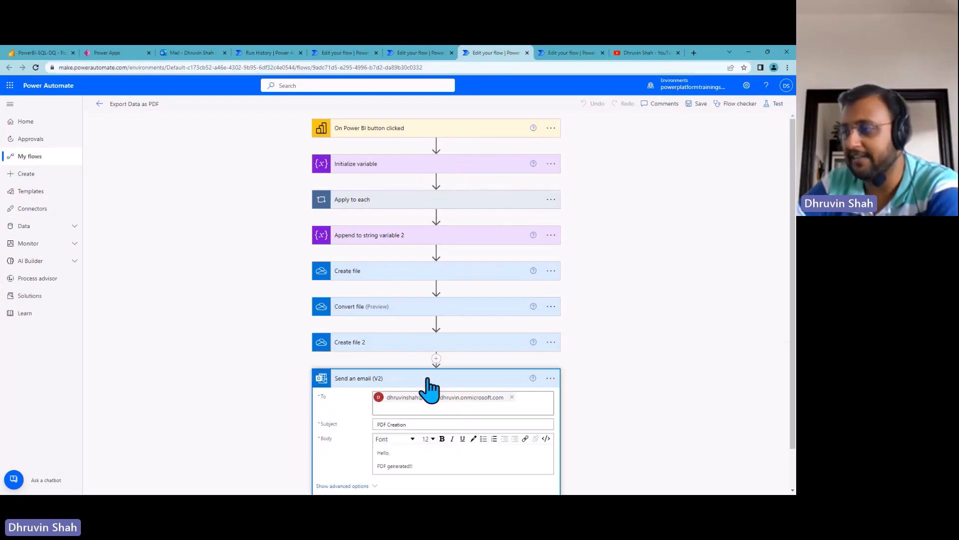
left_click(424, 344)
left_click(429, 304)
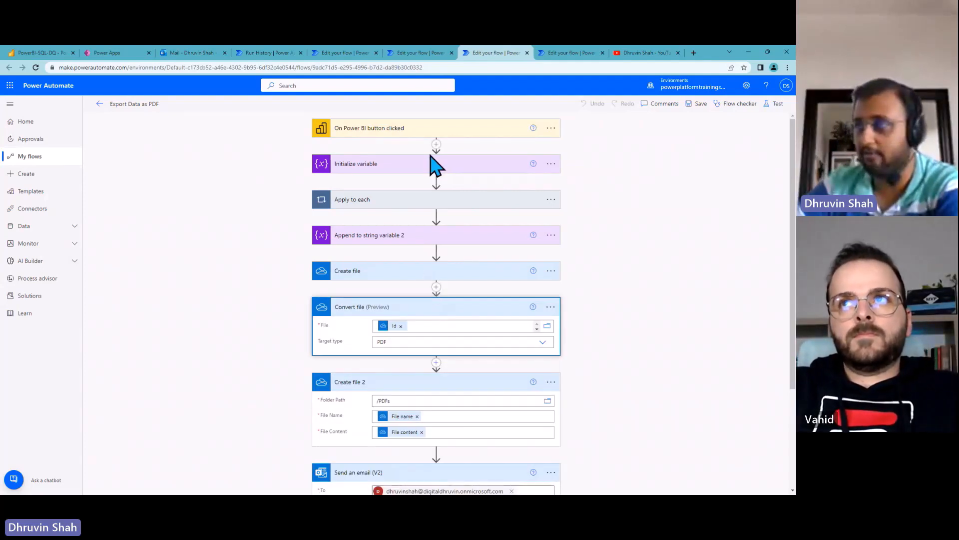
Step: Review the Create HTML Table flow's Apply to each and Append to string variable actions, and return to the Power BI report
left_click(550, 54)
scroll(425, 273, "up", 7)
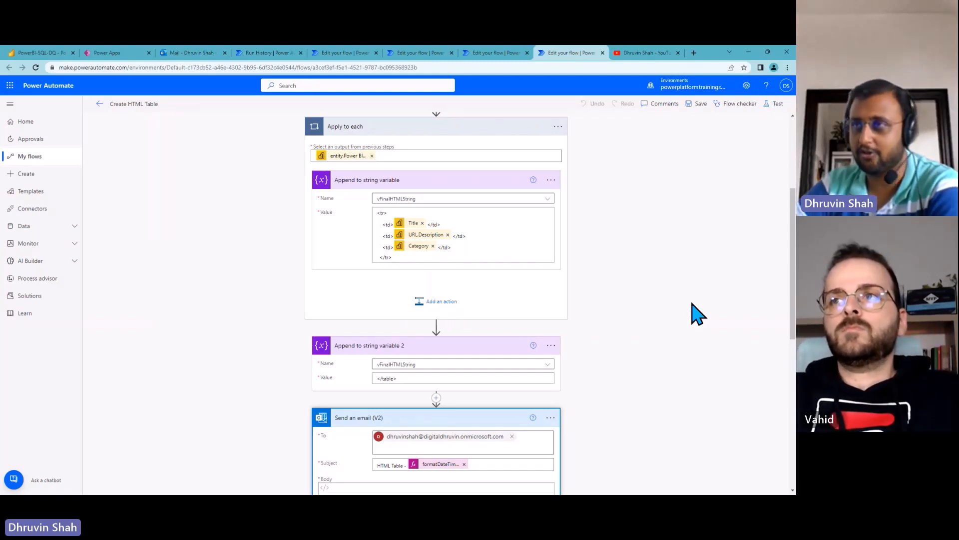
mouse_move(31, 48)
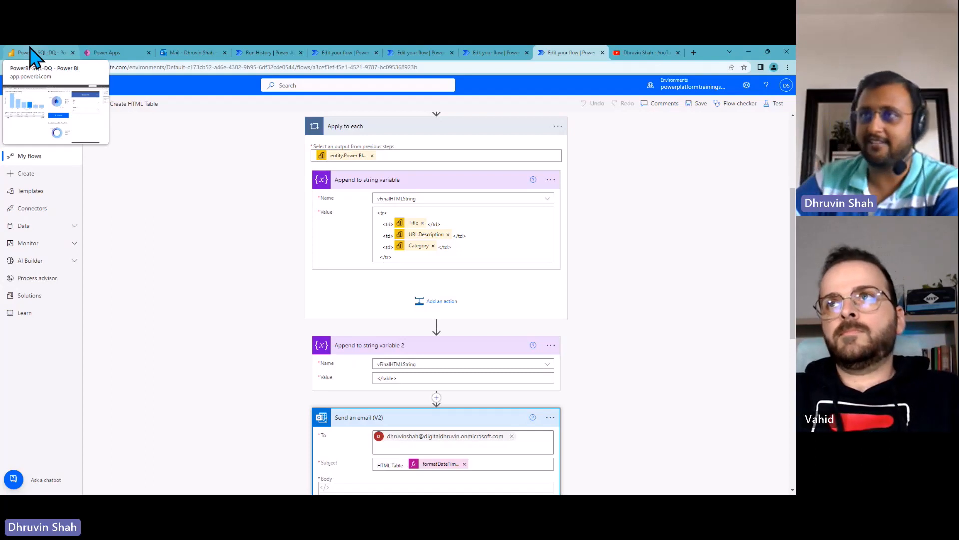
left_click(35, 53)
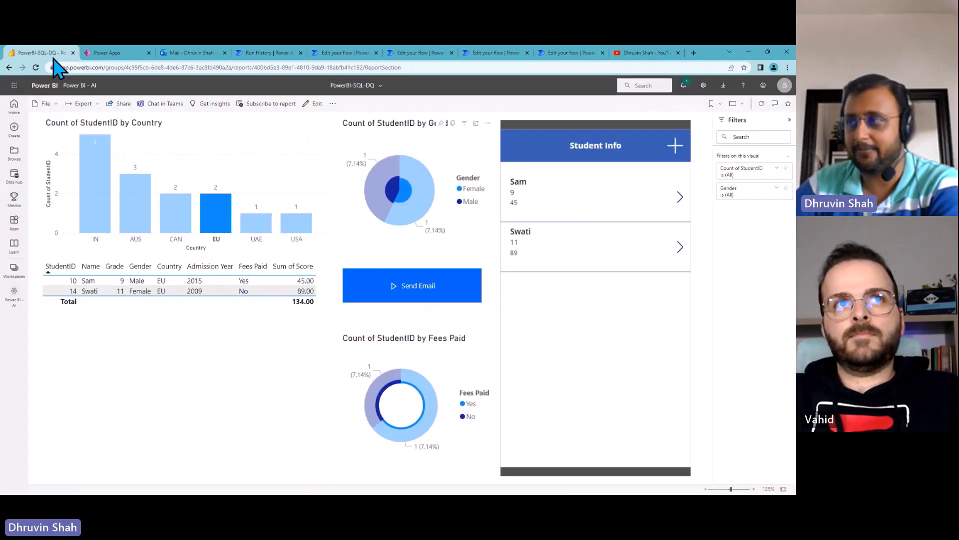